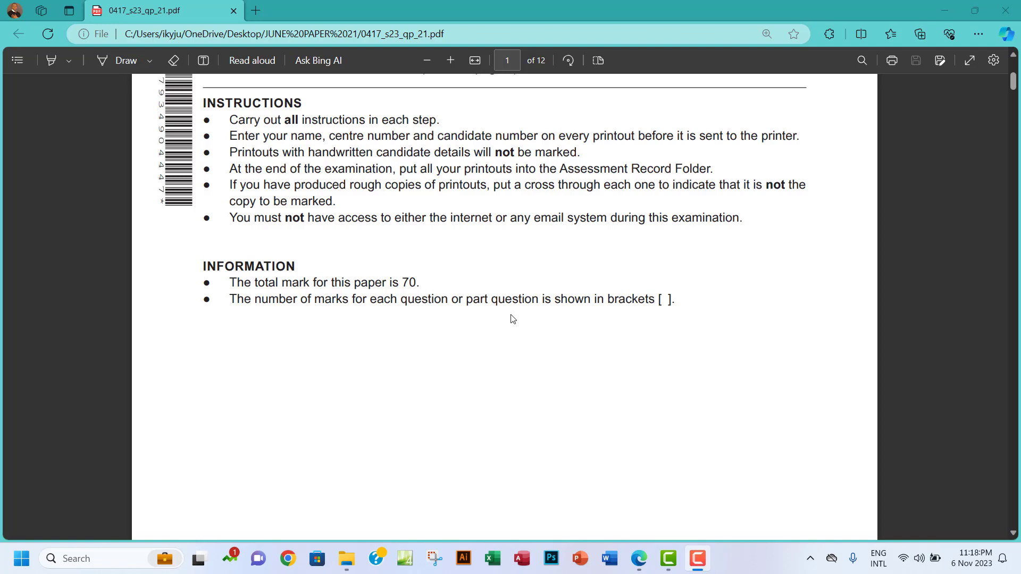
Read the exam instructions on the question paper's cover page and the source file list and Task 1 on page 2
scroll(332, 289, "up", 3)
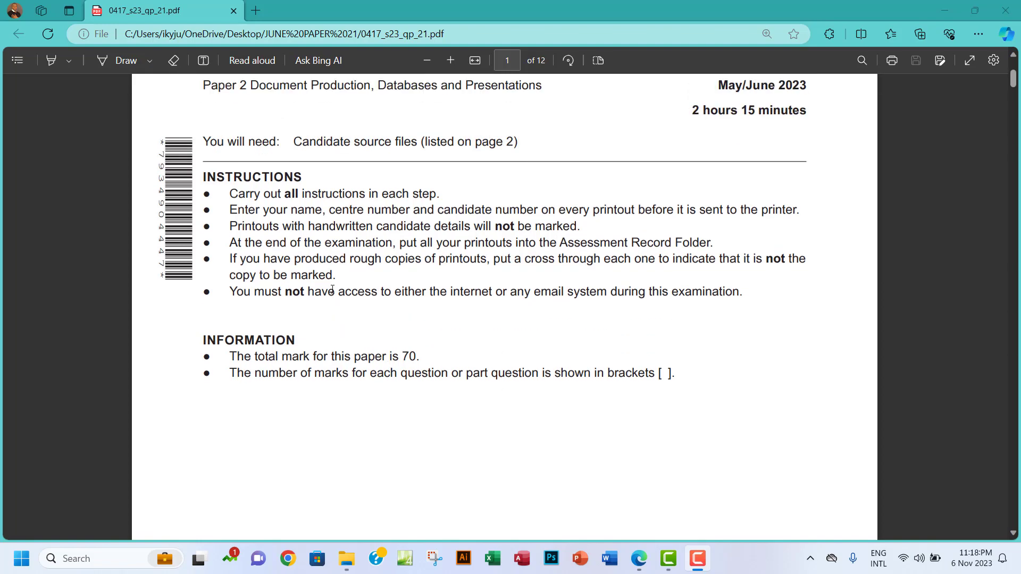
scroll(319, 285, "down", 2)
left_click_drag(230, 228, 583, 242)
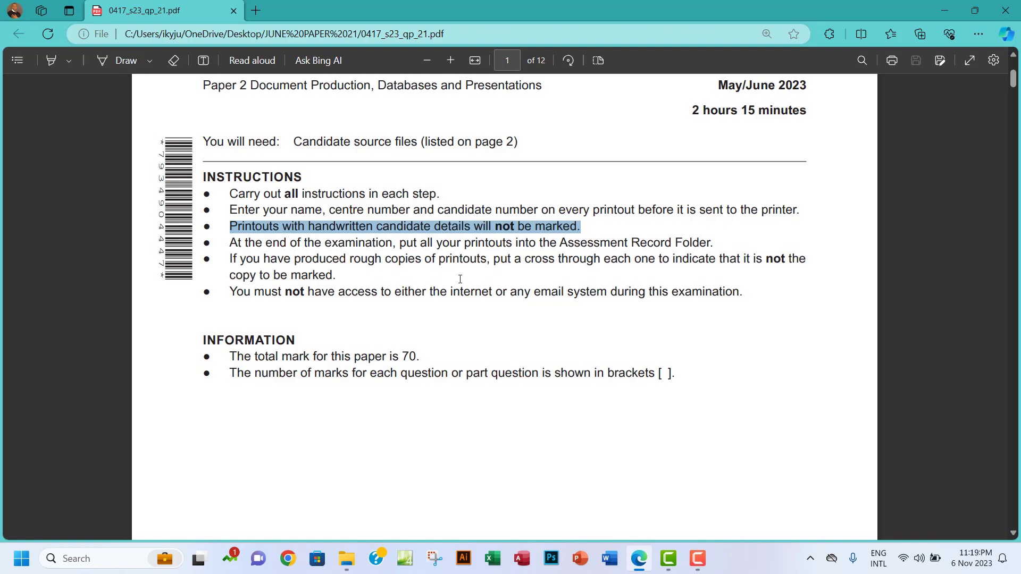
scroll(460, 279, "down", 3)
scroll(460, 279, "up", 3)
scroll(460, 279, "down", 1)
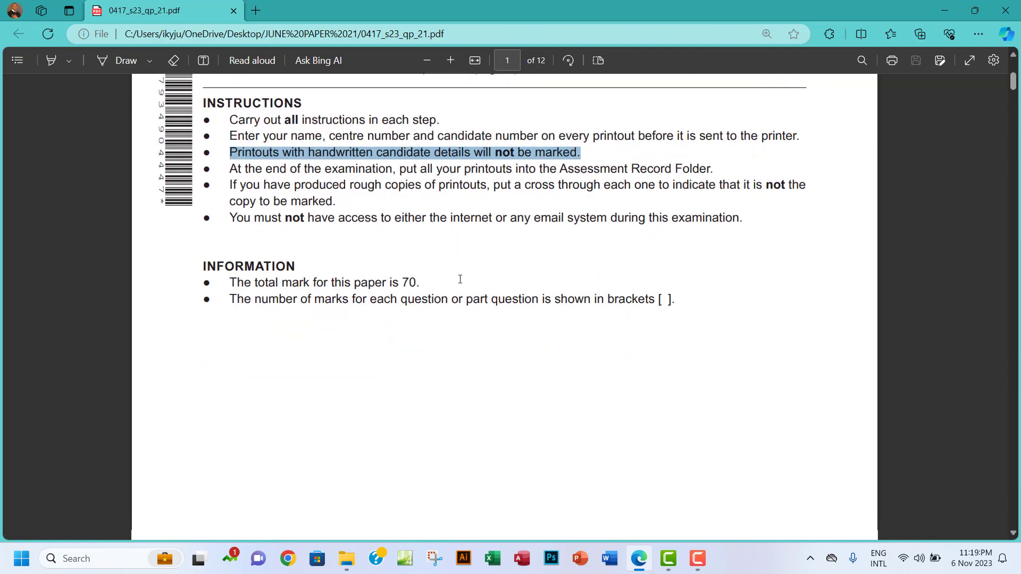
scroll(458, 278, "down", 1)
scroll(458, 278, "up", 1)
scroll(478, 245, "down", 2)
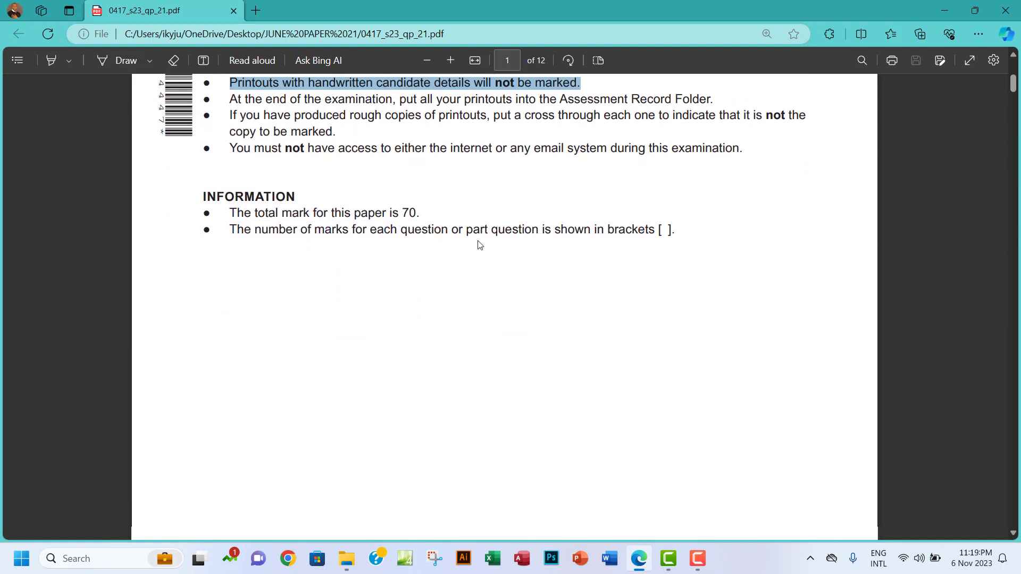
scroll(478, 245, "down", 8)
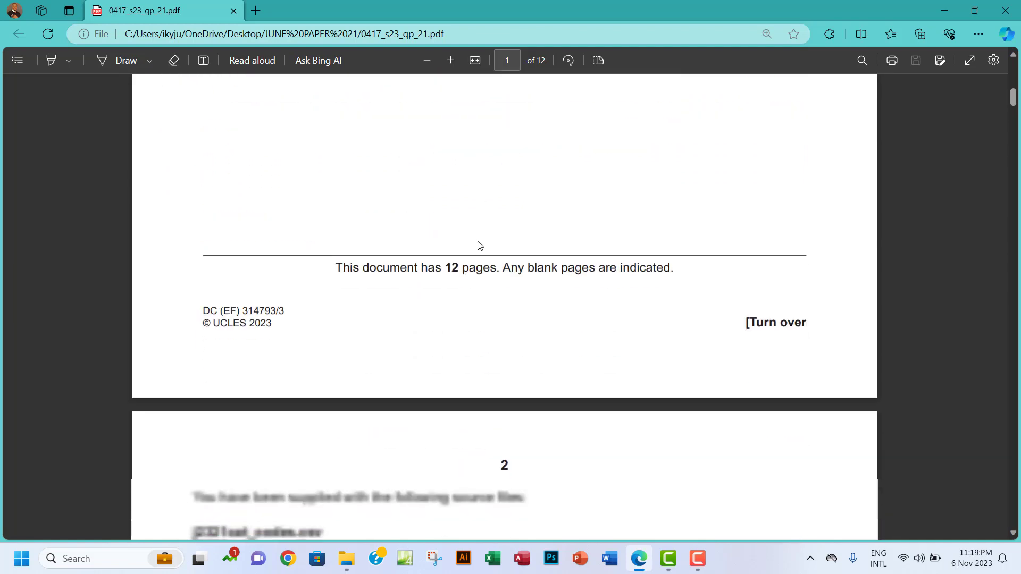
scroll(478, 245, "down", 3)
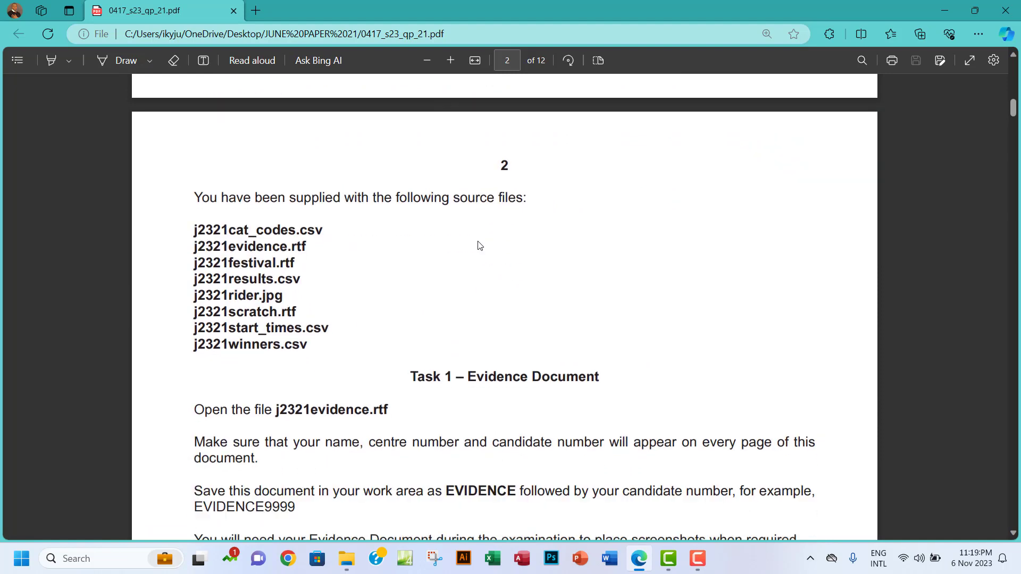
scroll(480, 245, "down", 2)
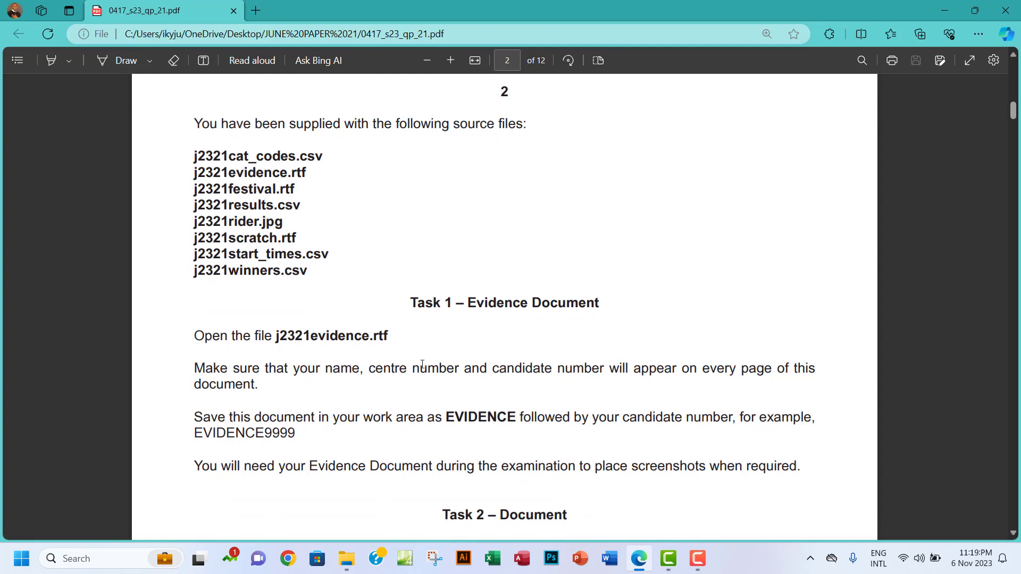
Switch to File Explorer and open the 0417_s23_sf_21 source files folder in a maximized window
left_click(348, 565)
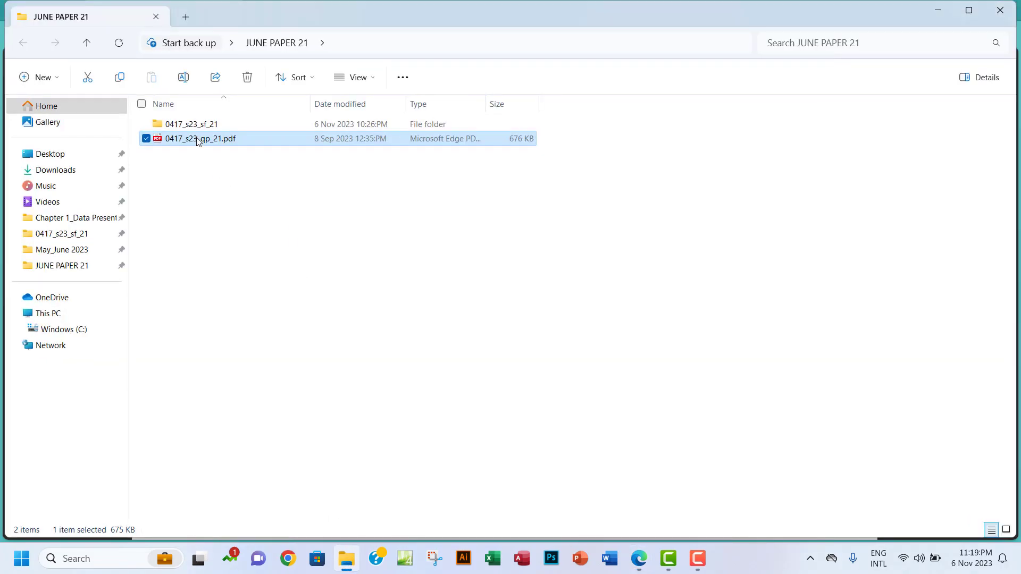
double_click(197, 130)
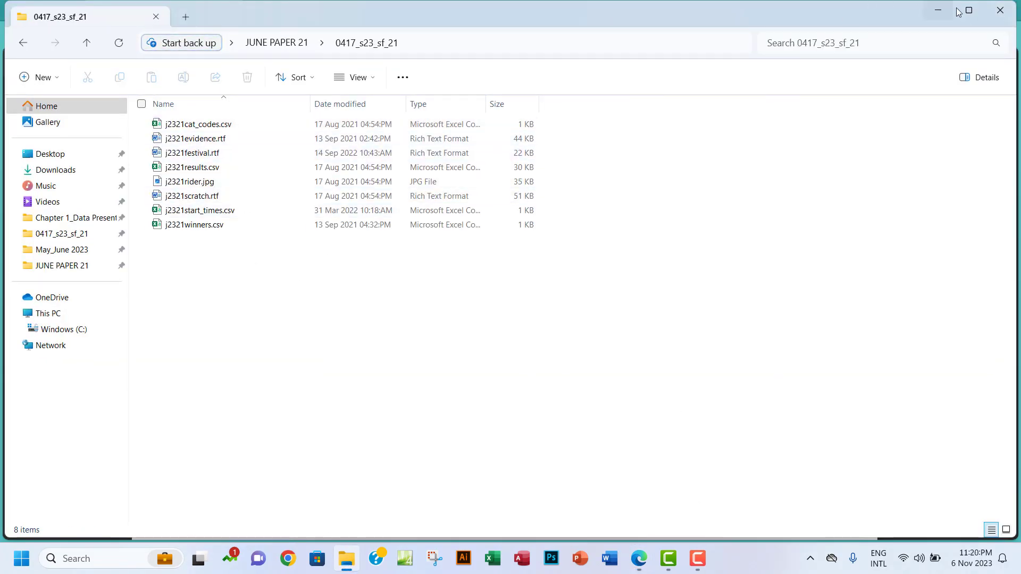
key("super+Up")
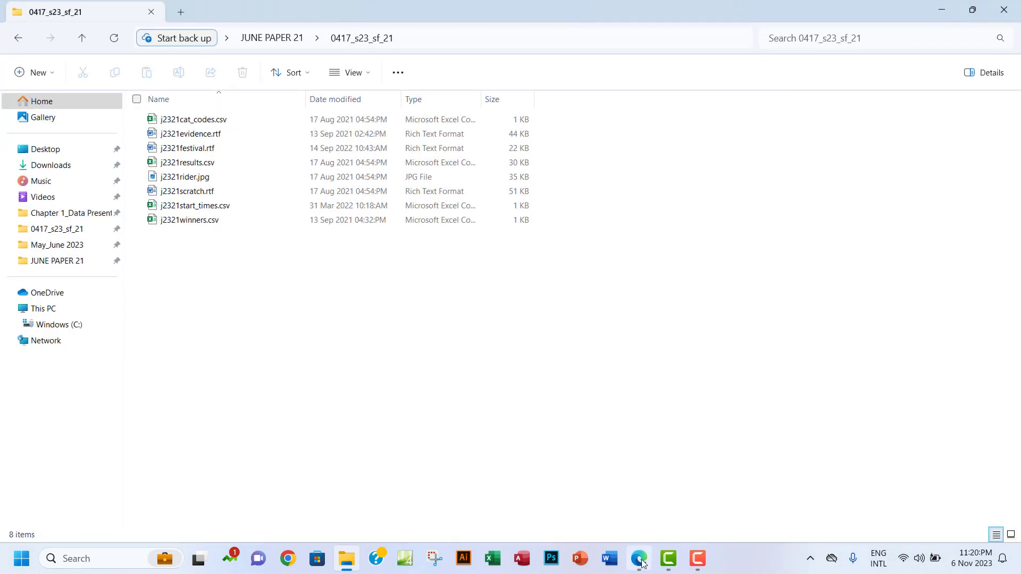
Check the Task 1 instructions in the question paper and open j2321evidence.rtf from the source files folder in Word
key("alt+Tab")
scroll(372, 283, "down", 2)
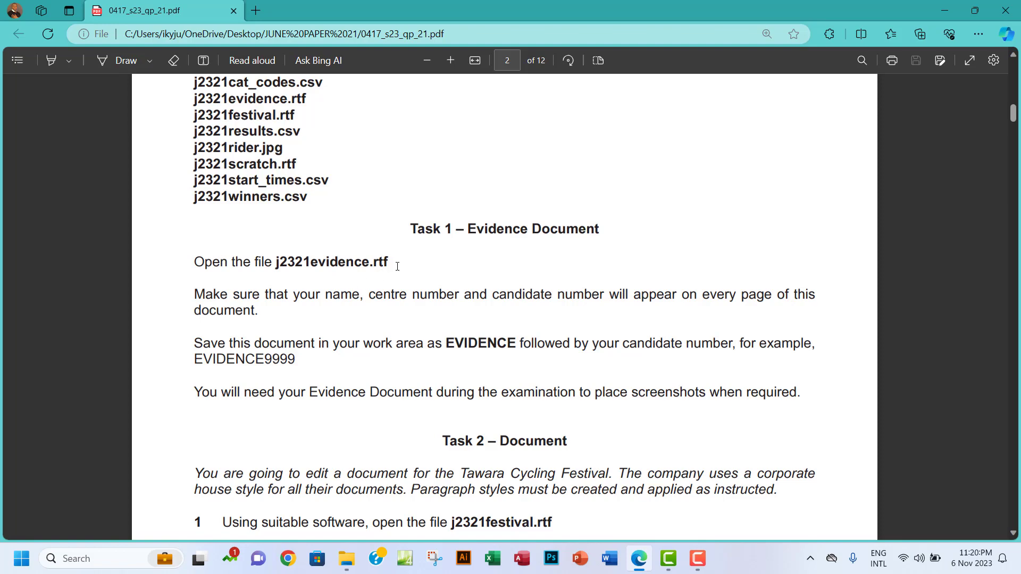
left_click(347, 563)
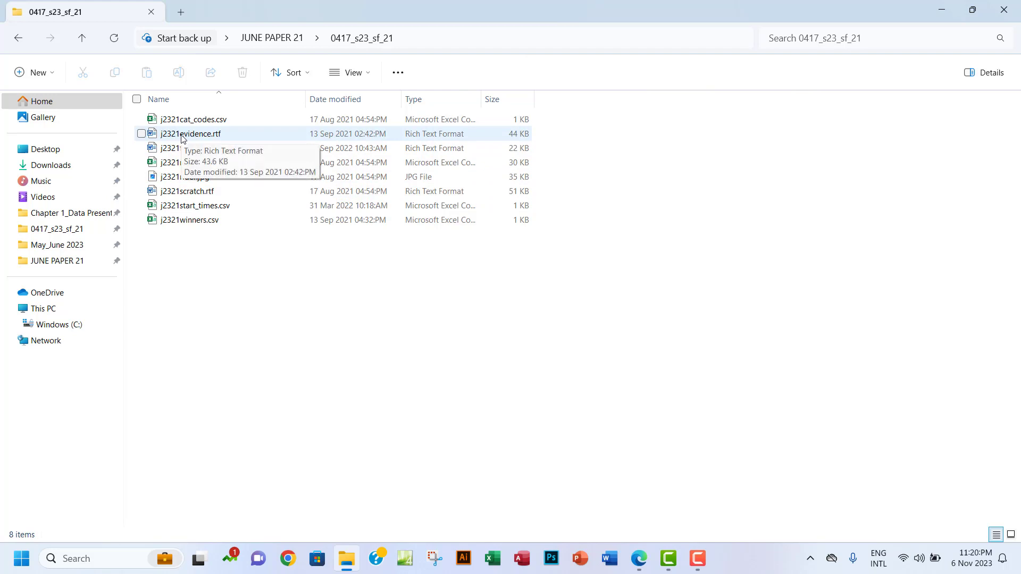
double_click(197, 137)
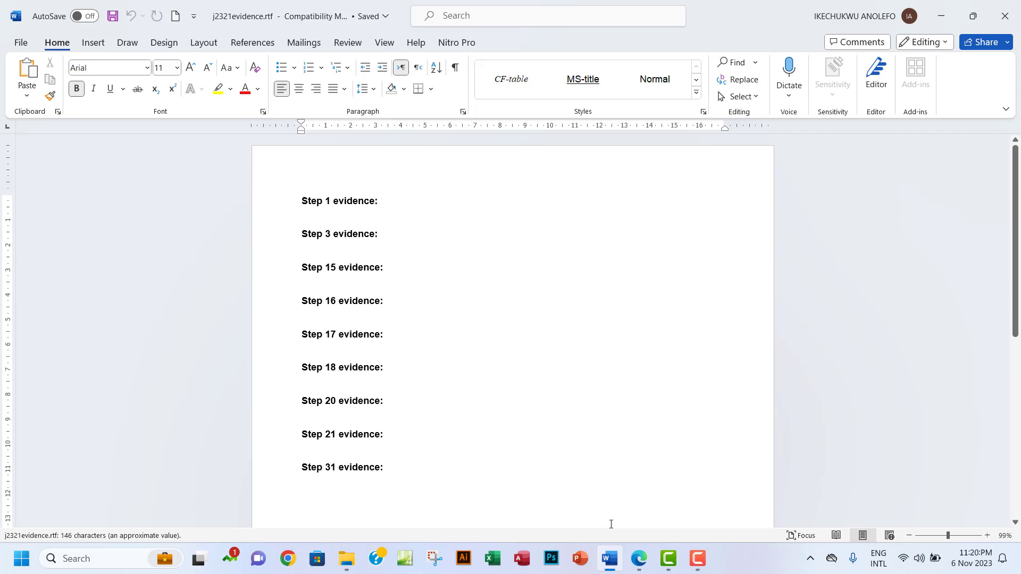
Recheck the Task 1 header requirement, insert a Blank (Three Columns) header in j2321evidence.rtf and select its first placeholder
left_click(640, 559)
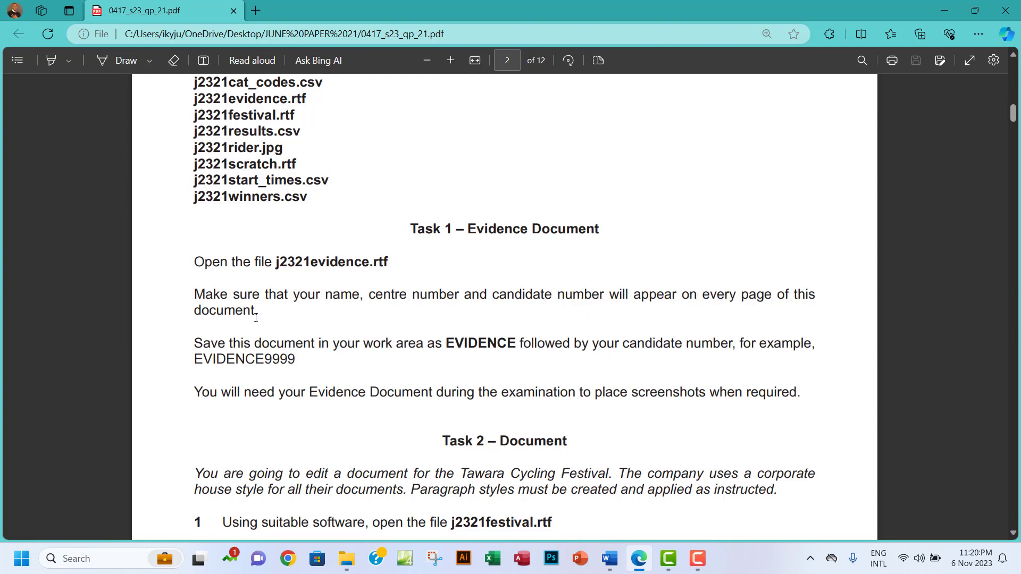
left_click(609, 563)
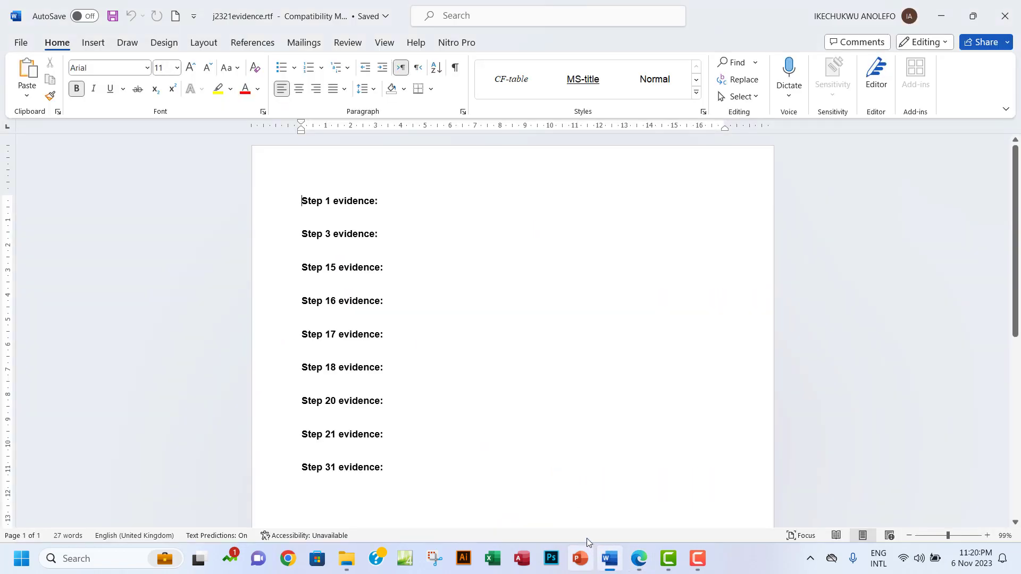
double_click(308, 168)
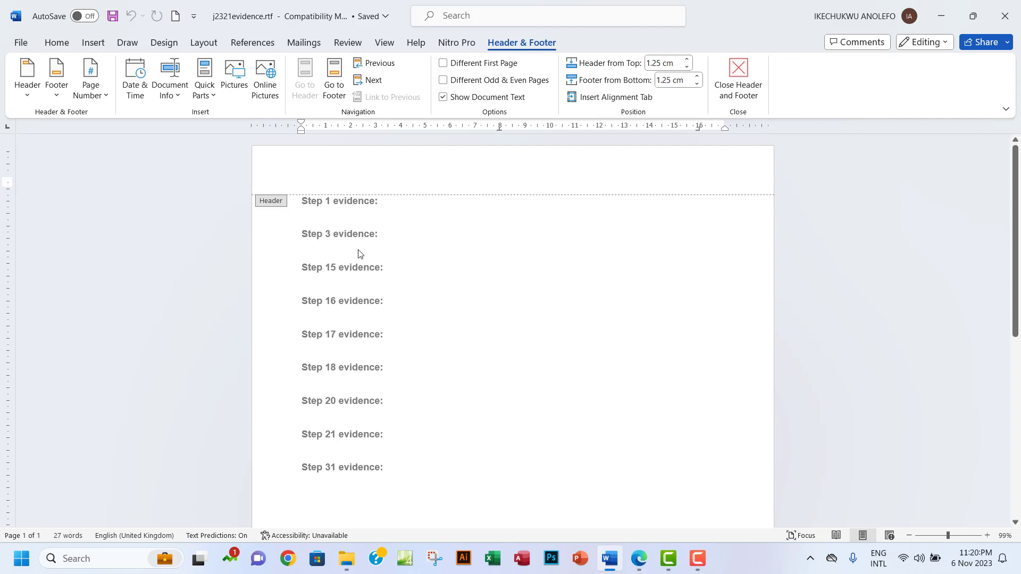
double_click(393, 255)
left_click(93, 43)
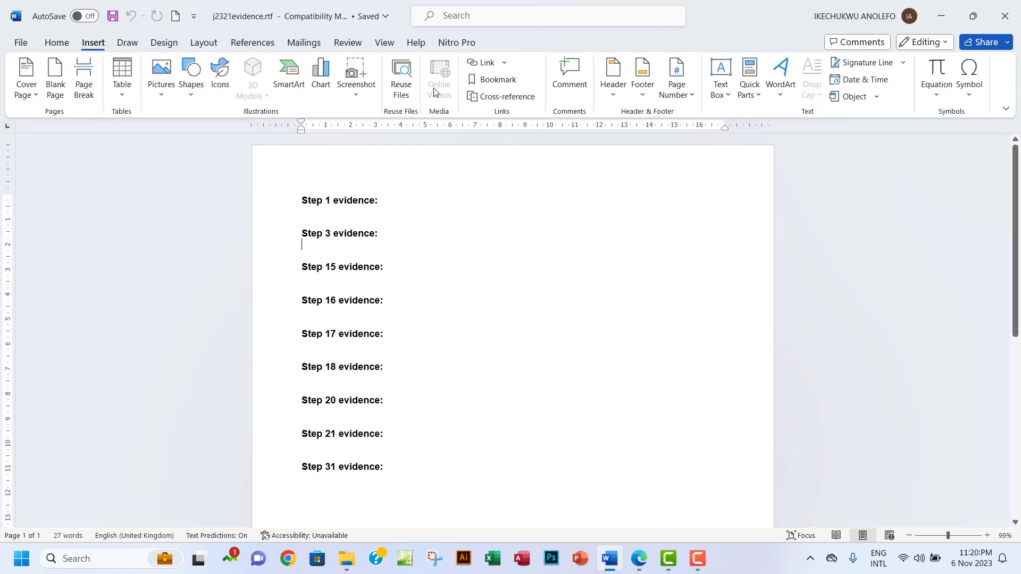
left_click(616, 89)
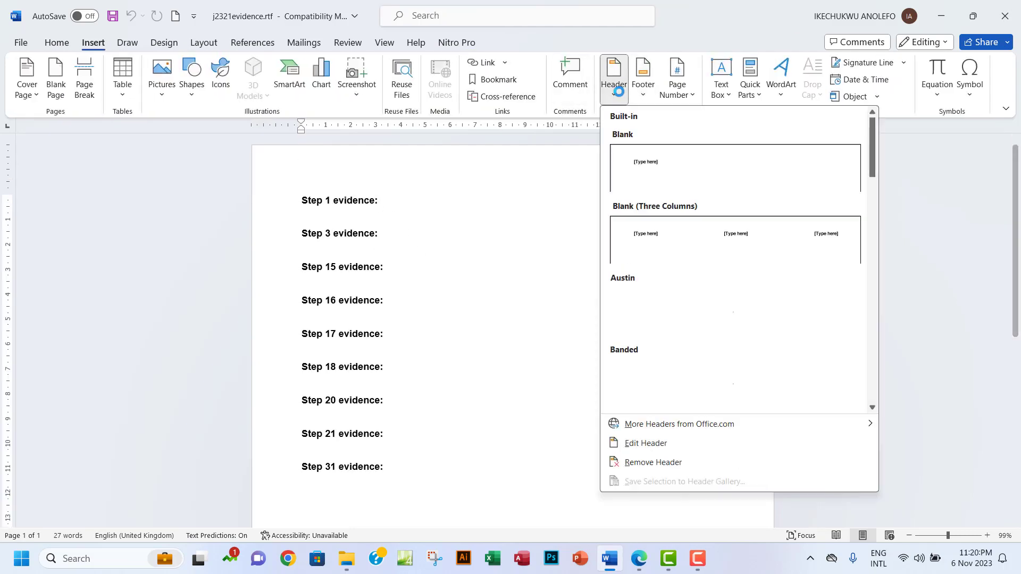
left_click(683, 248)
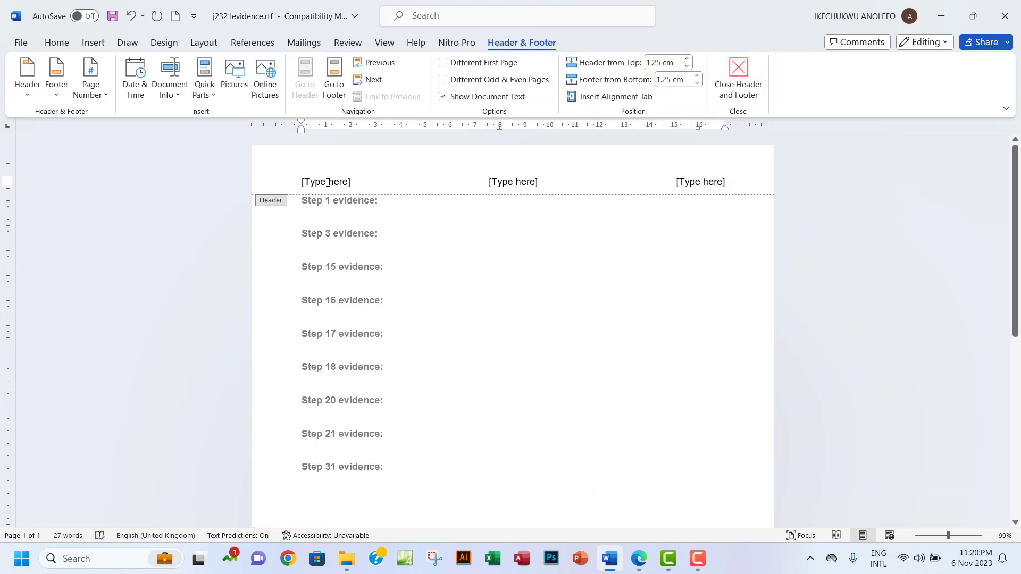
left_click(326, 182)
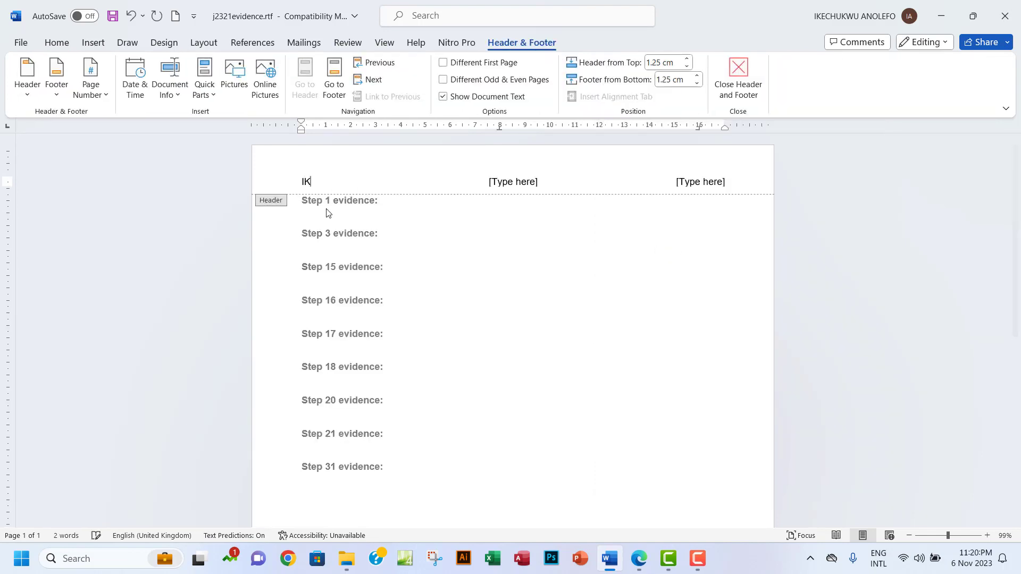
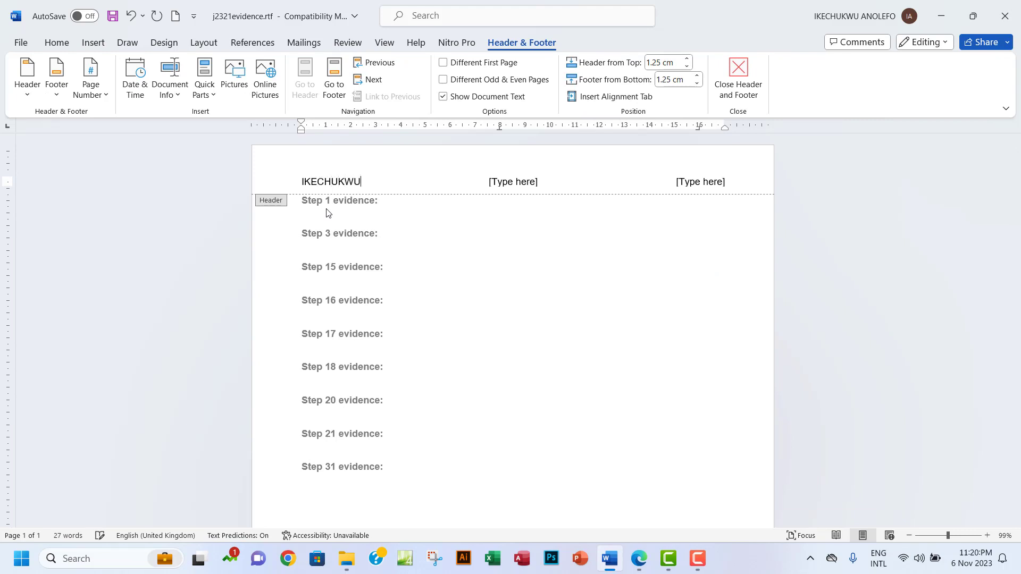
key("Tab")
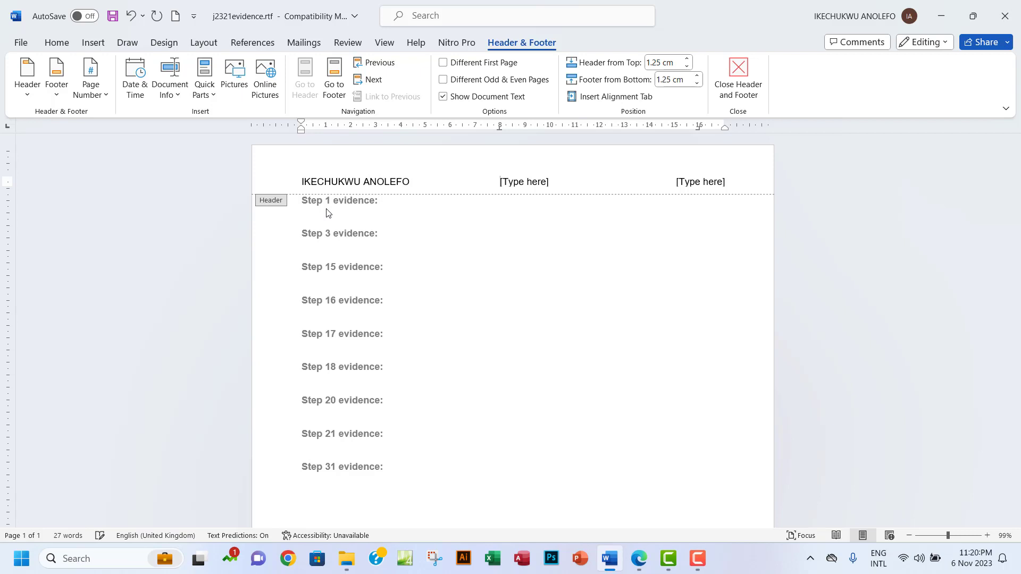
key("ctrl+z")
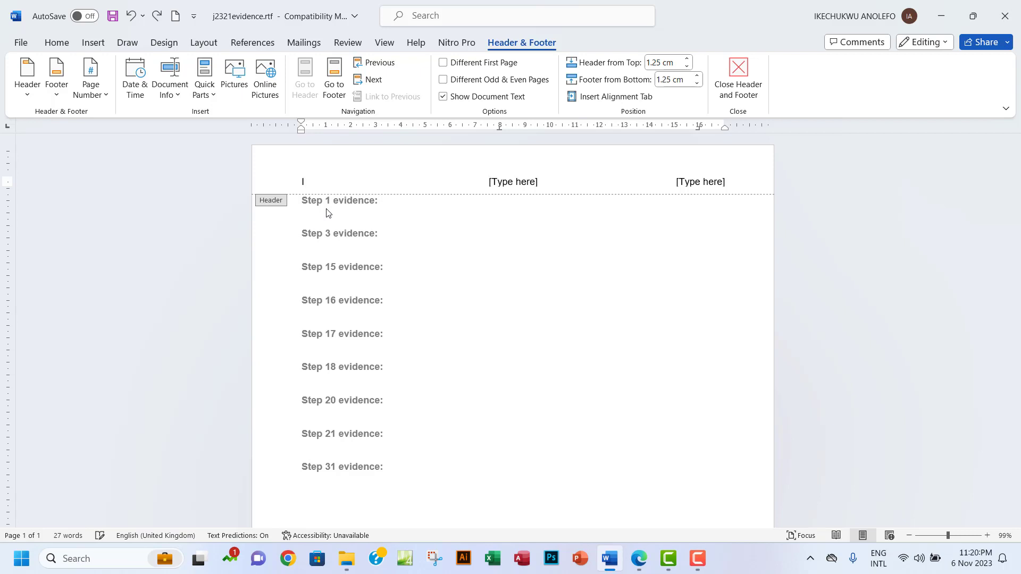
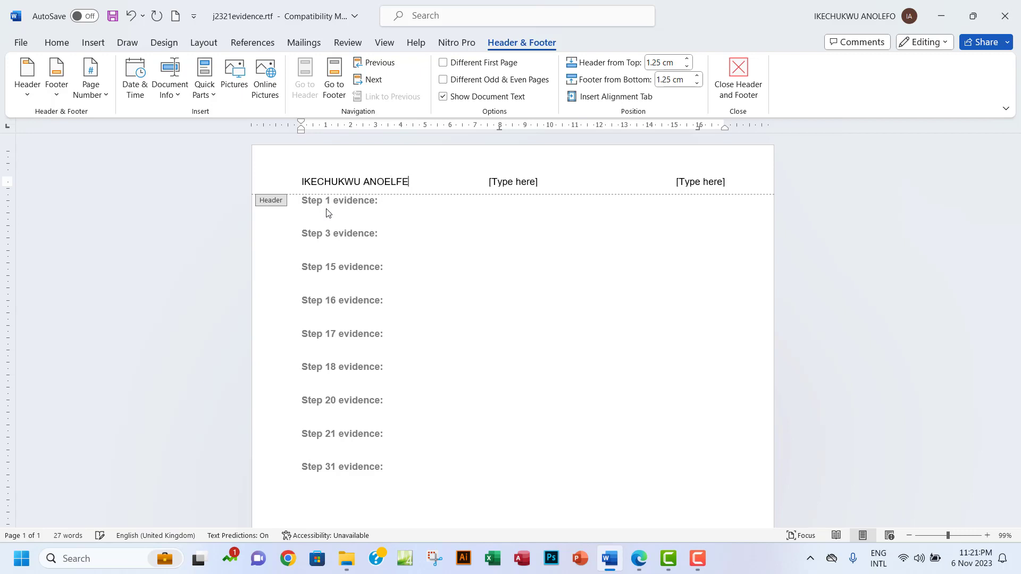
Replace the middle header placeholder with the centre number
left_click(499, 189)
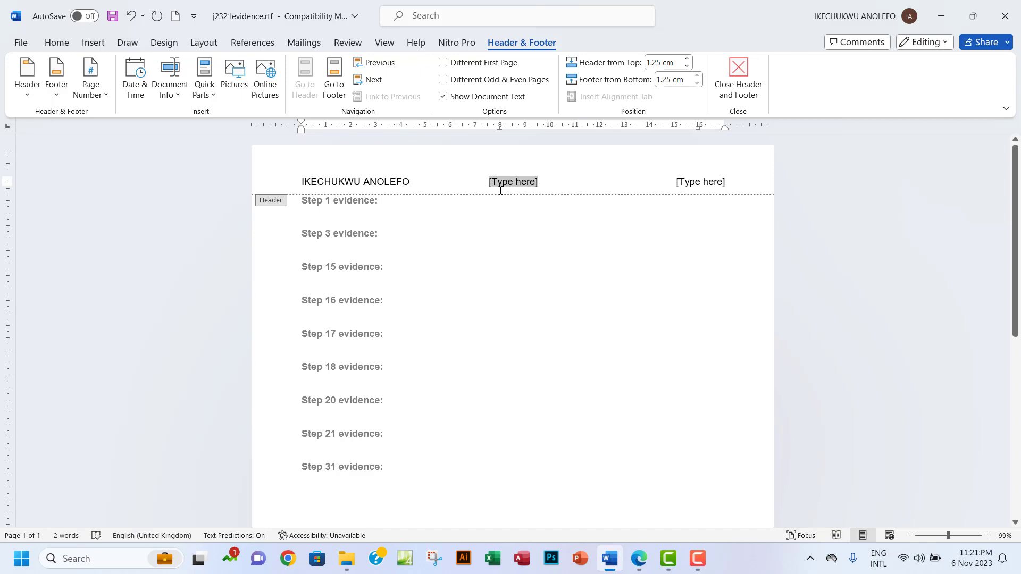
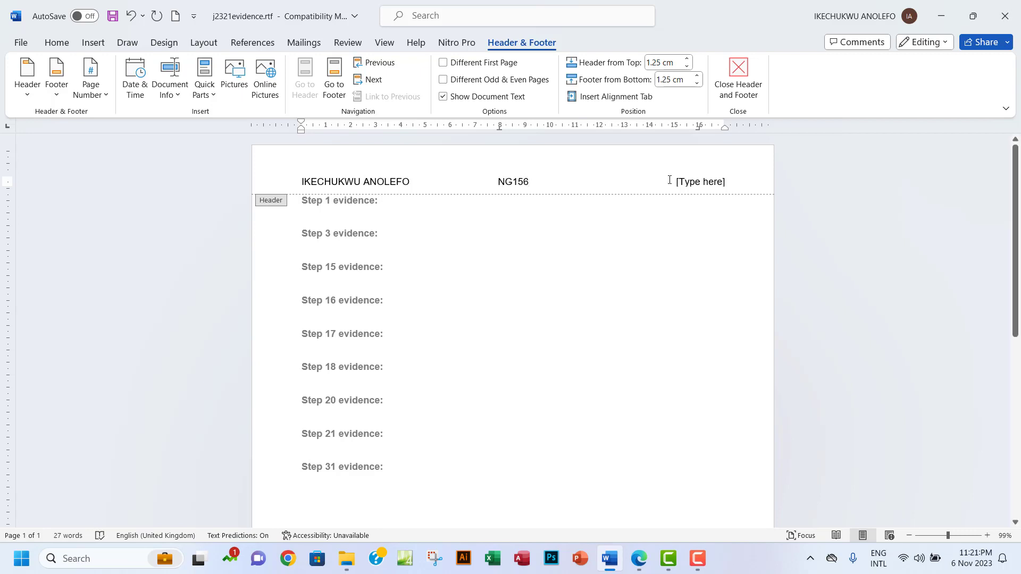
Replace the last header placeholder with the candidate number and close the header
left_click(689, 183)
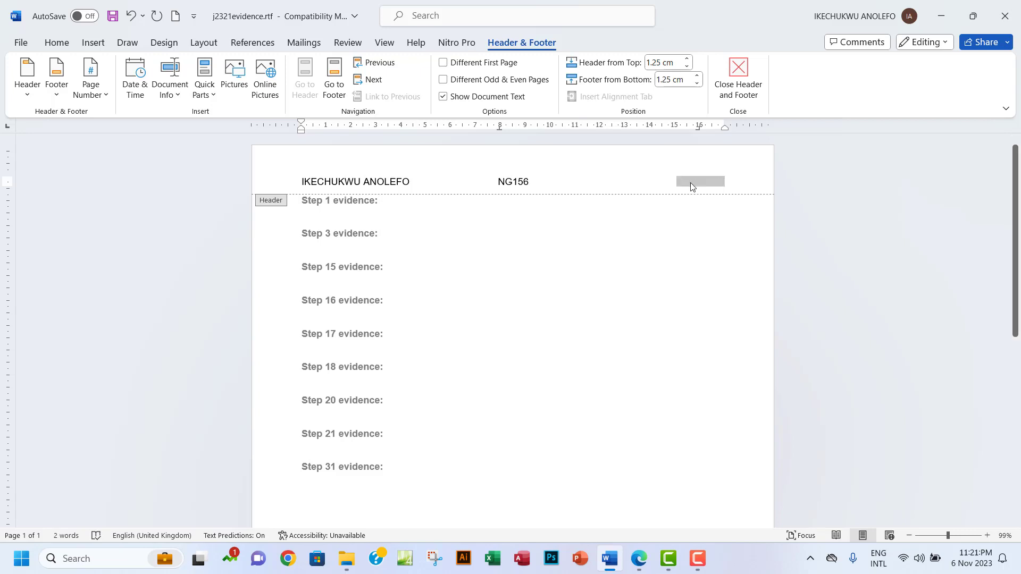
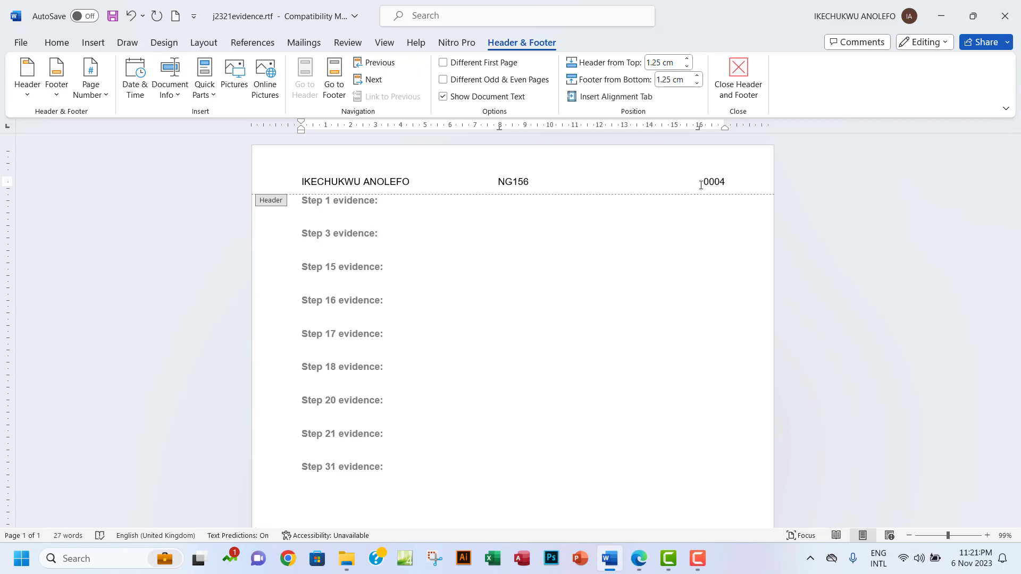
left_click(737, 76)
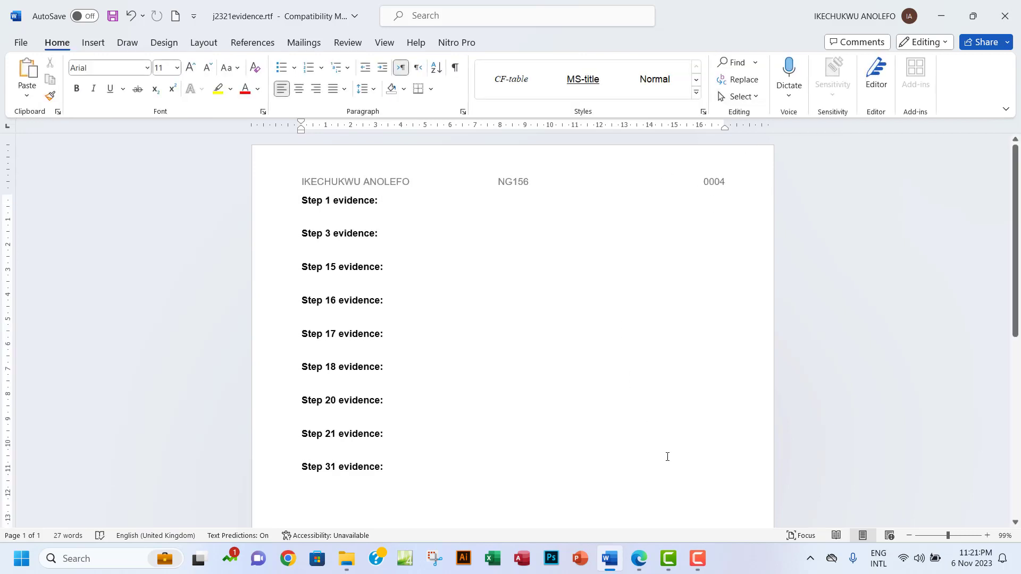
In the question paper in Edge, highlight in green the Task 1 instructions on opening j2321evidence.rtf and adding candidate details
left_click(639, 558)
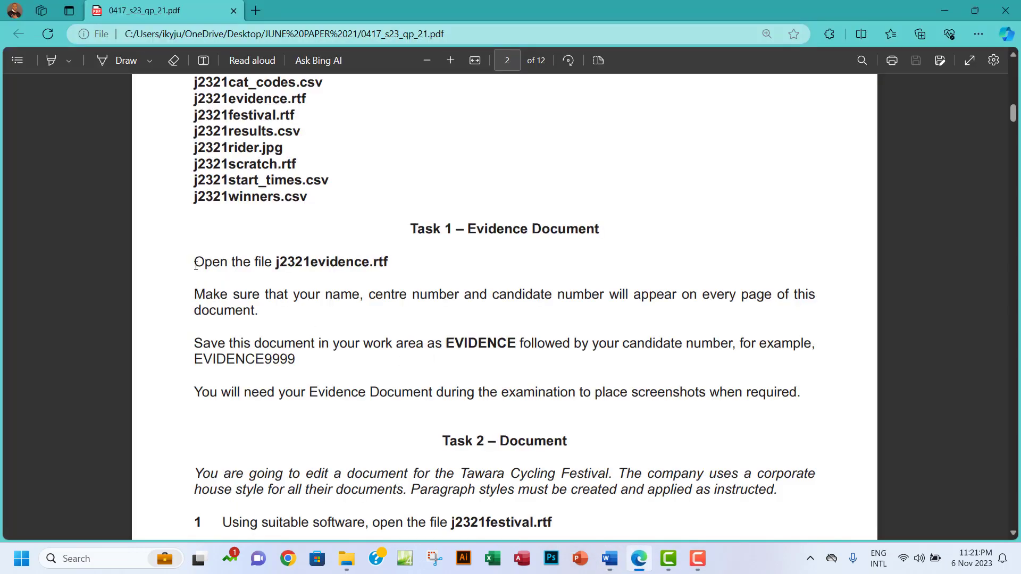
left_click_drag(194, 262, 260, 314)
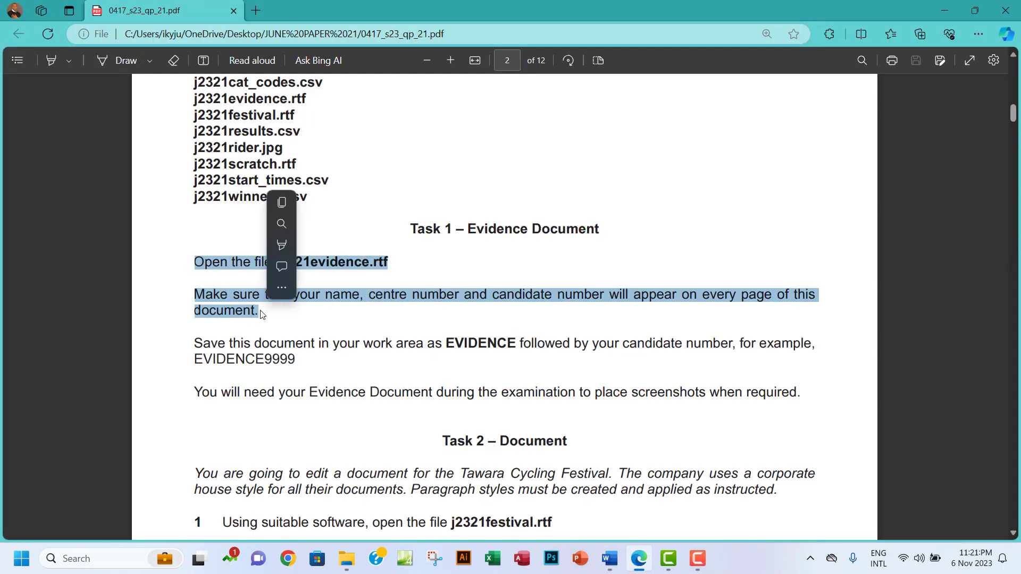
mouse_move(281, 247)
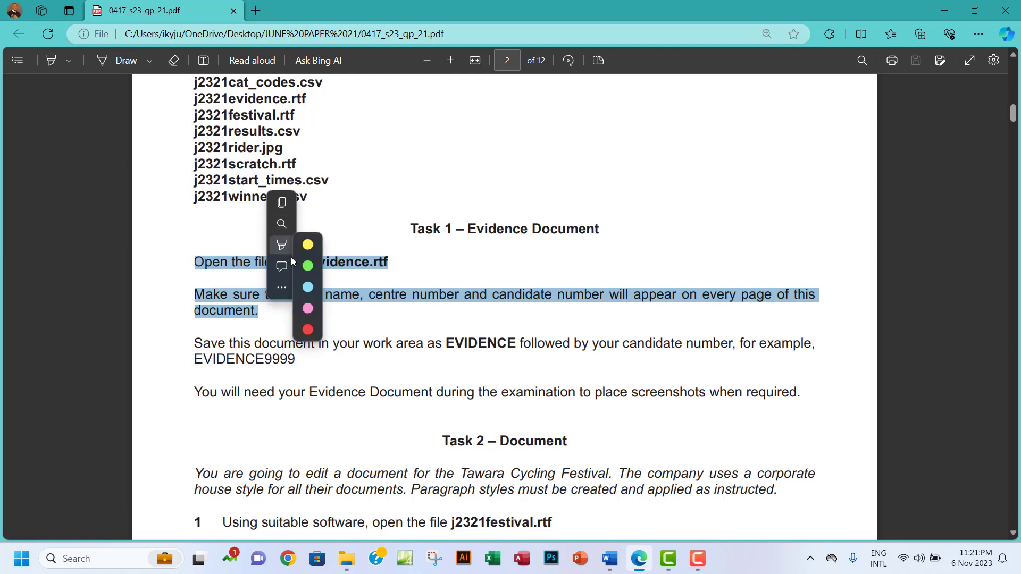
left_click(308, 266)
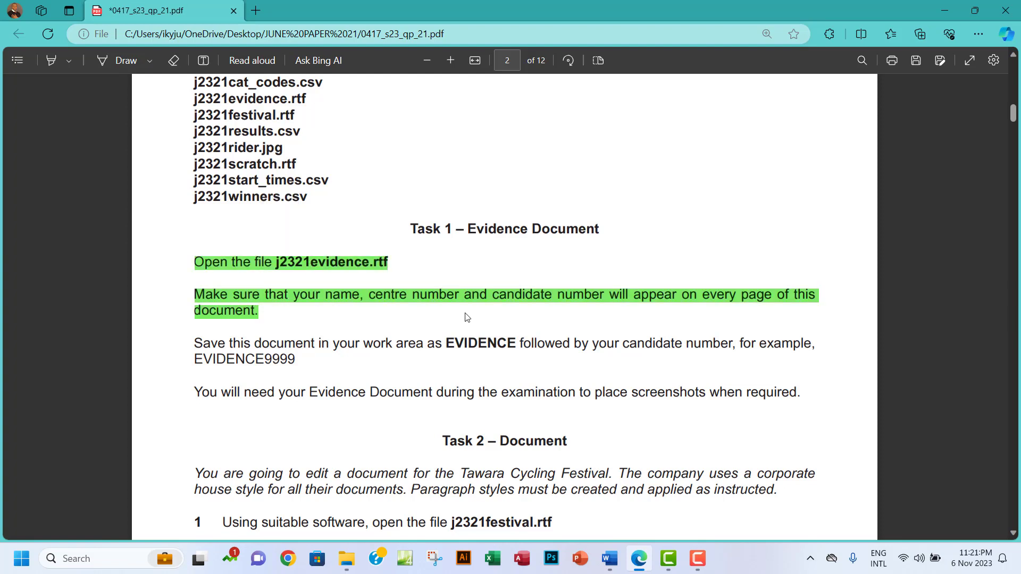
scroll(467, 318, "down", 1)
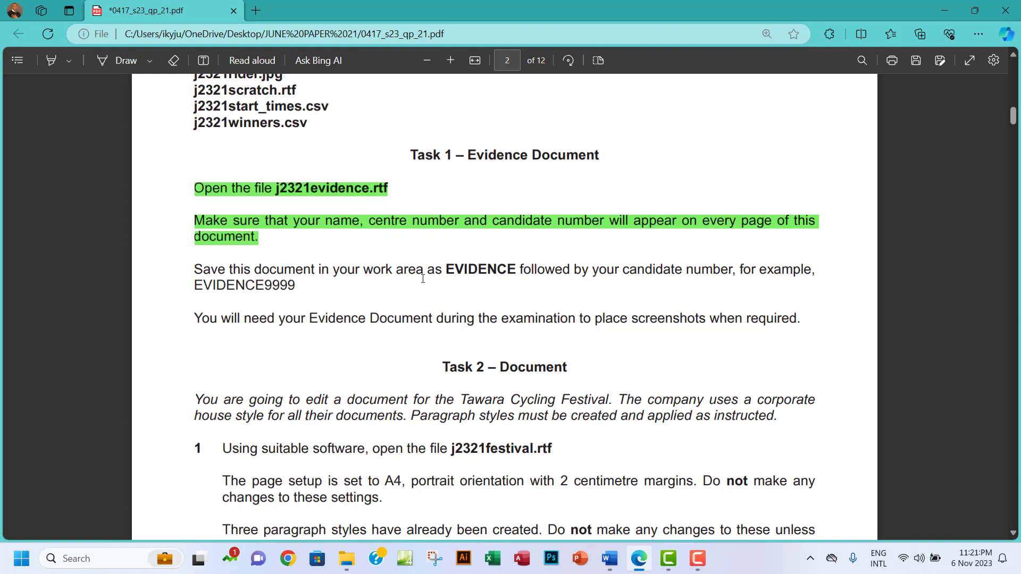
After checking the EVIDENCE file name in the question paper, create a new folder inside 0417_s23_sf_21 in File Explorer
left_click_drag(447, 270, 515, 272)
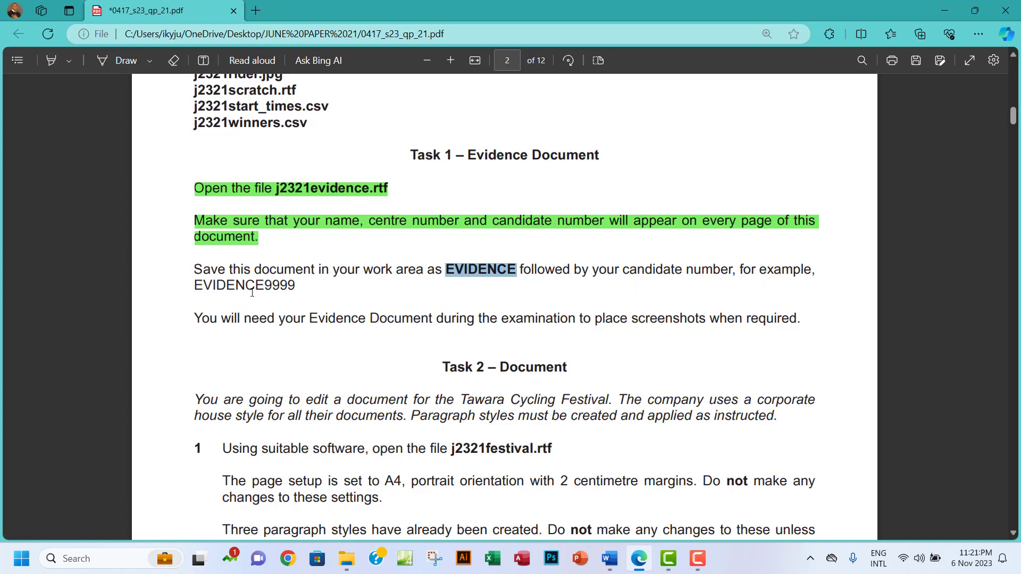
left_click_drag(294, 285, 246, 285)
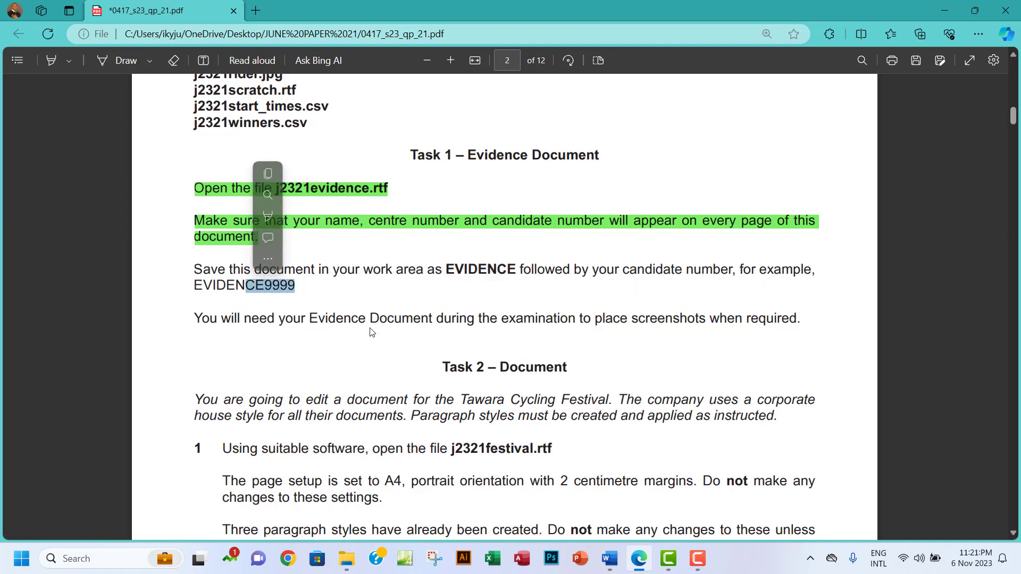
left_click(346, 559)
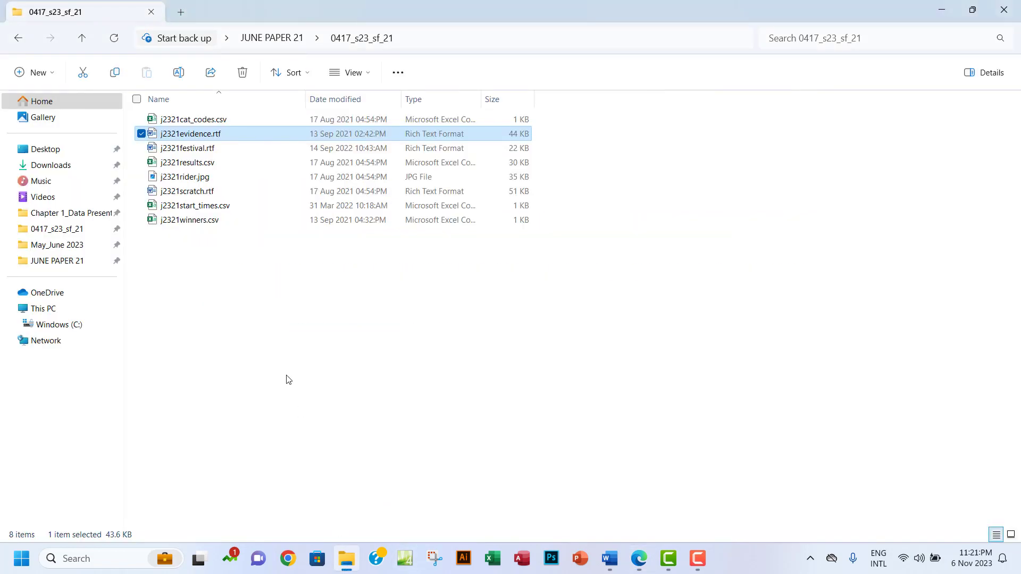
left_click(21, 43)
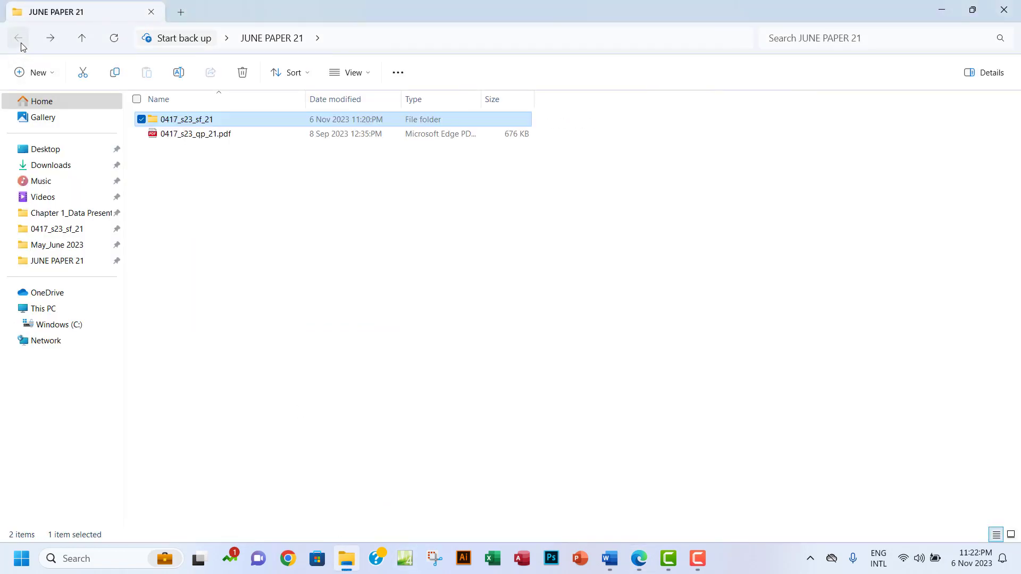
double_click(191, 119)
left_click(35, 72)
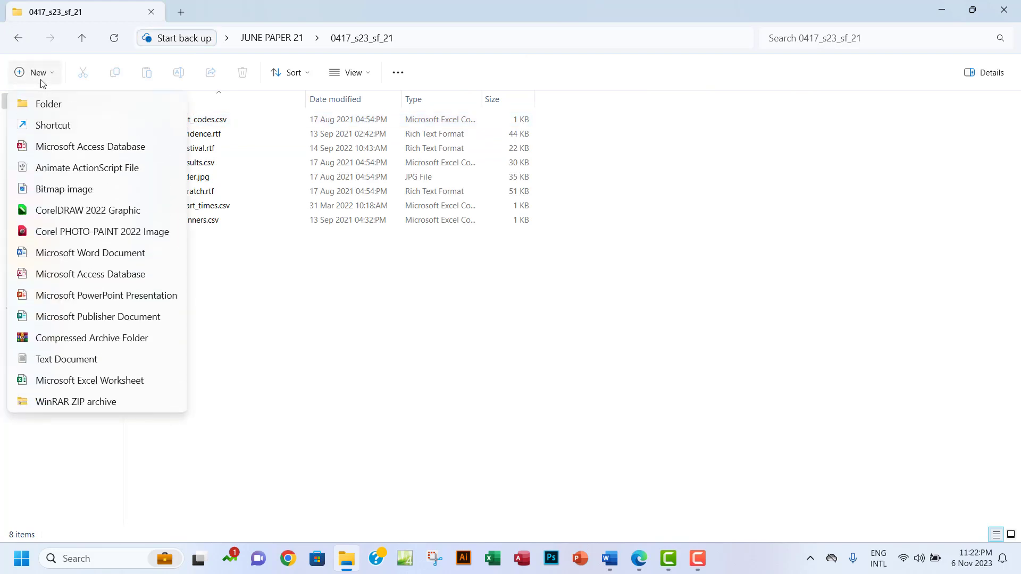
left_click(46, 103)
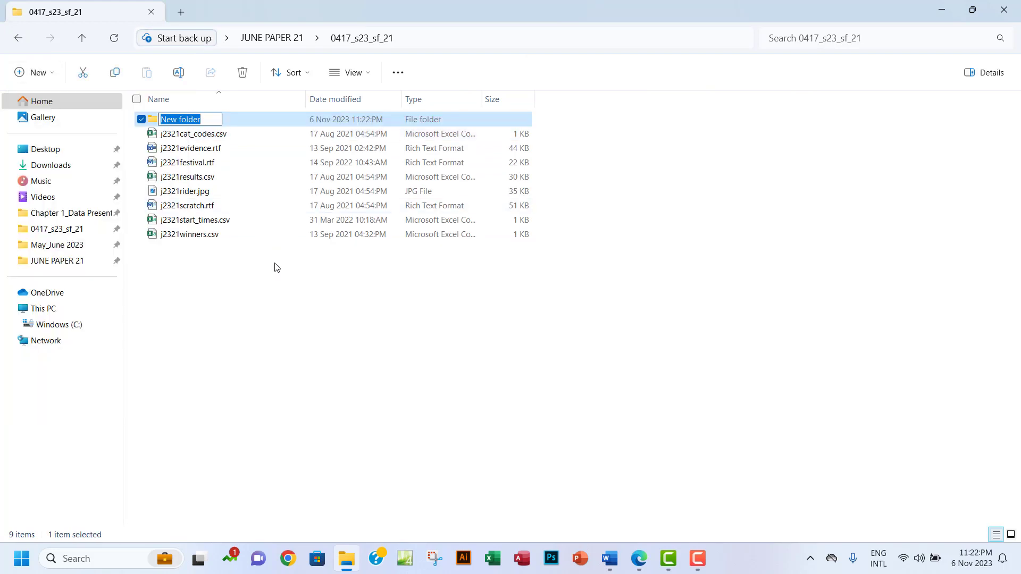
Name the new folder WorkArea
key("BackSpace")
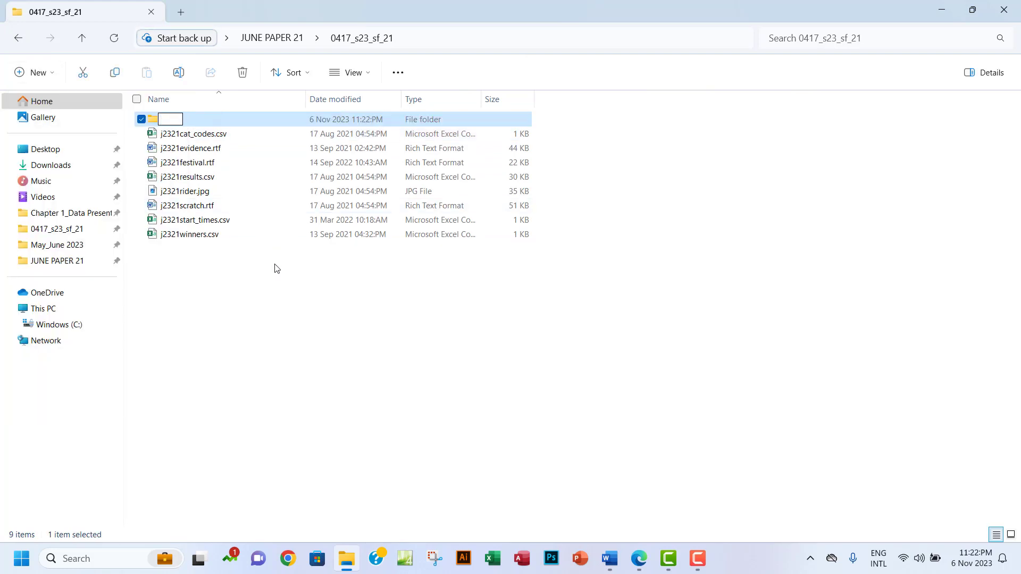
type("WorkArea")
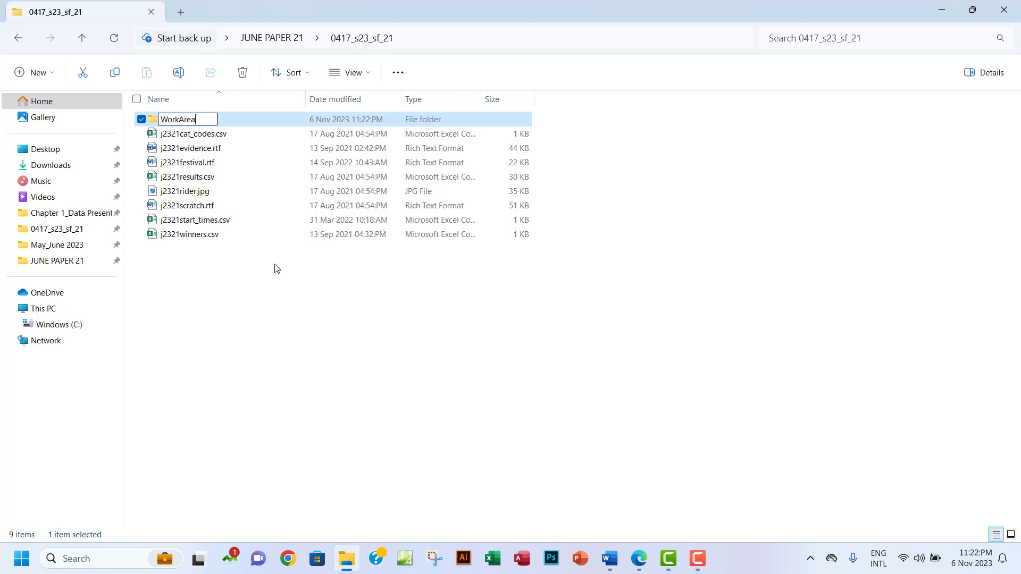
left_click(242, 123)
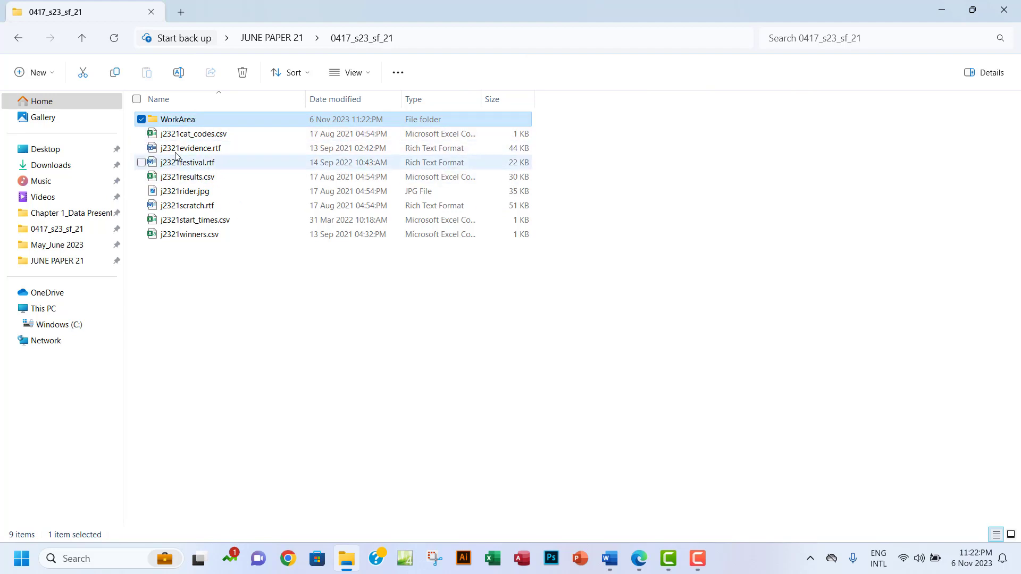
In Word, start saving a copy of j2321evidence.rtf and set its file type to Word Document (*.docx)
left_click(610, 558)
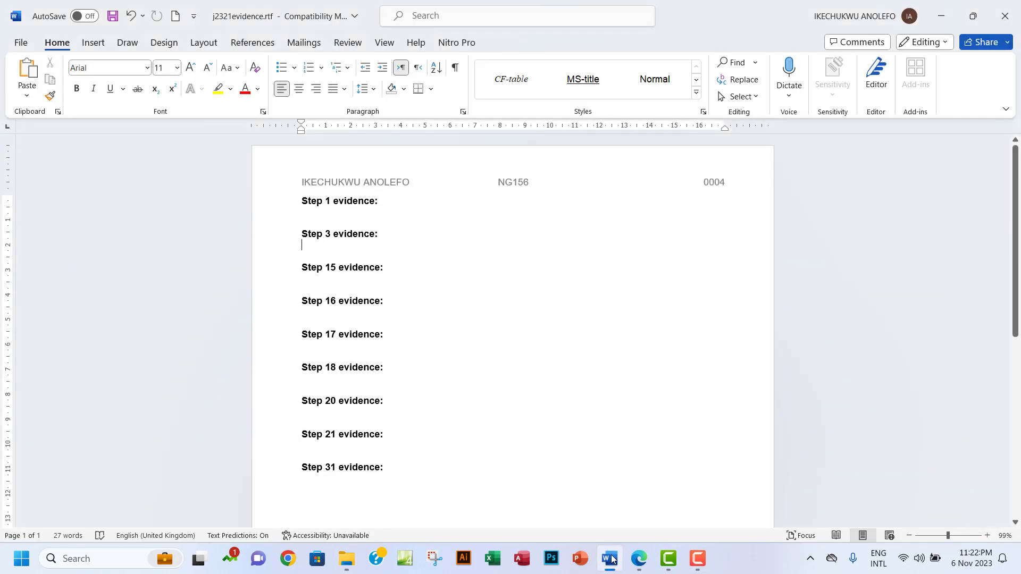
left_click(640, 558)
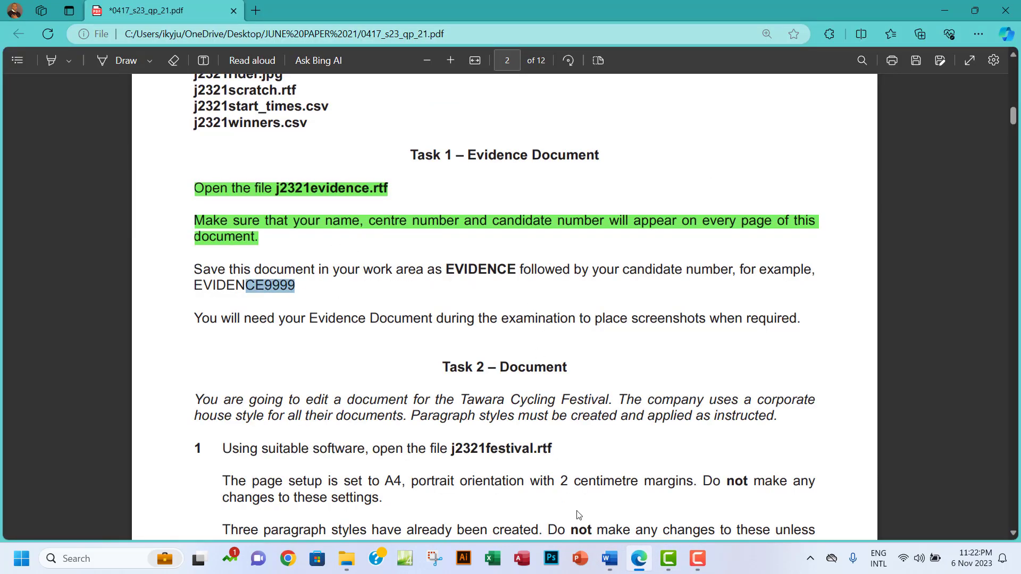
left_click(610, 563)
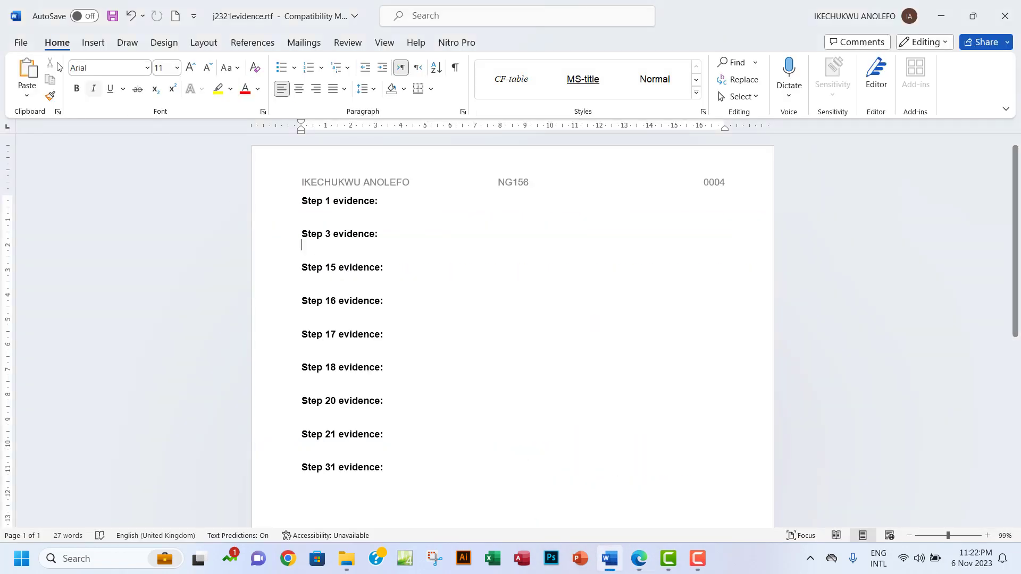
left_click(26, 45)
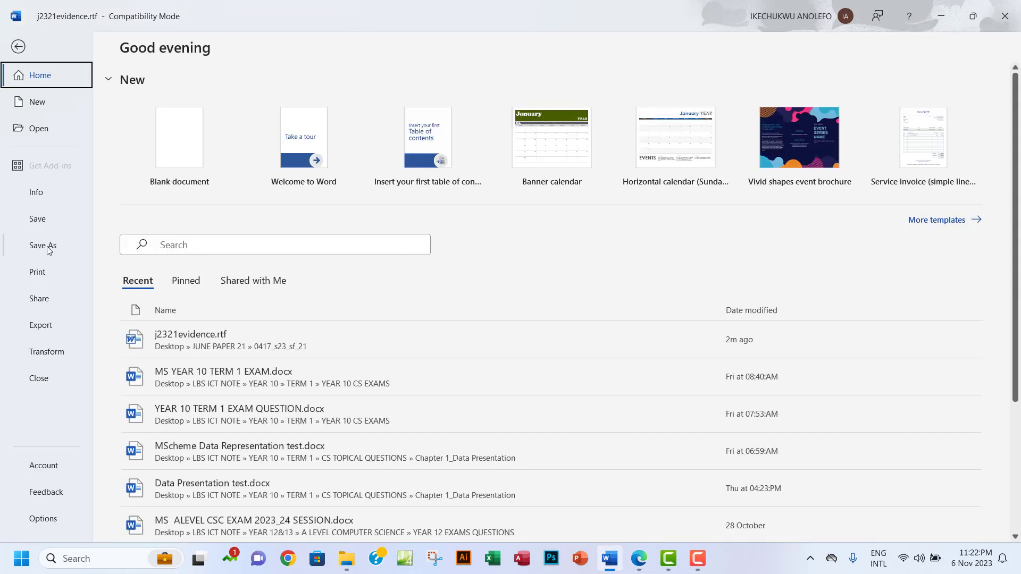
left_click(50, 247)
left_click(180, 310)
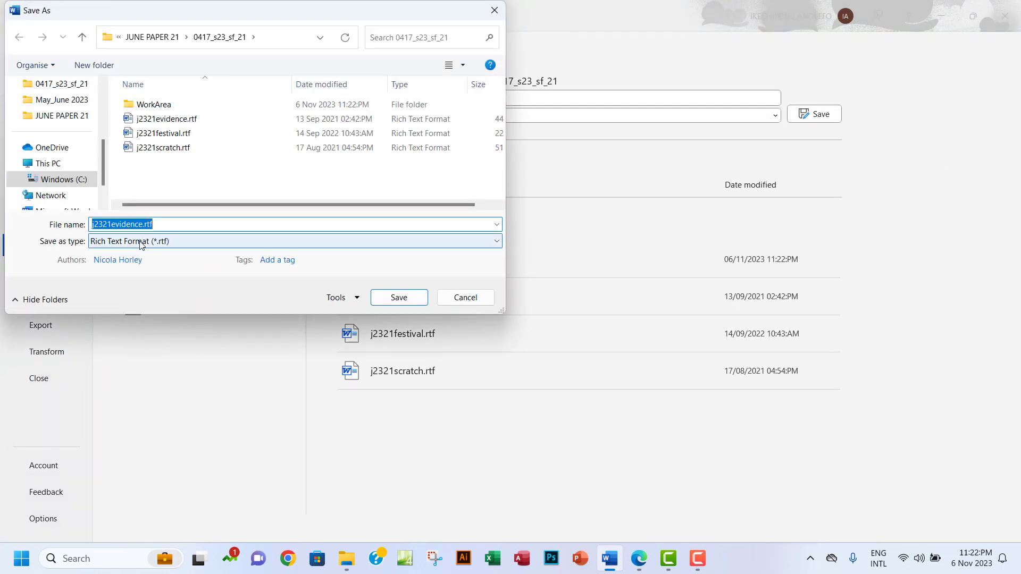
left_click(142, 242)
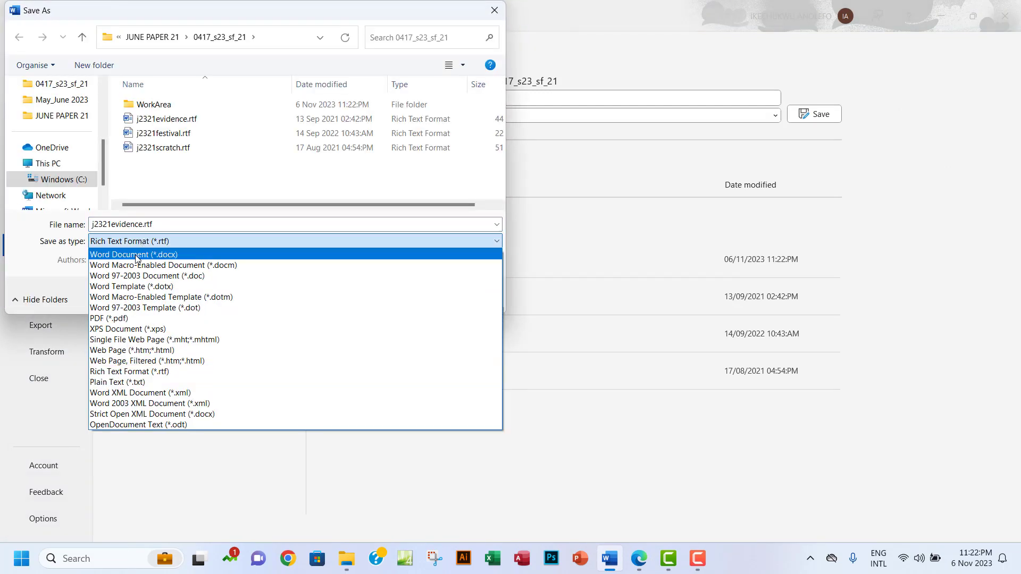
left_click(137, 256)
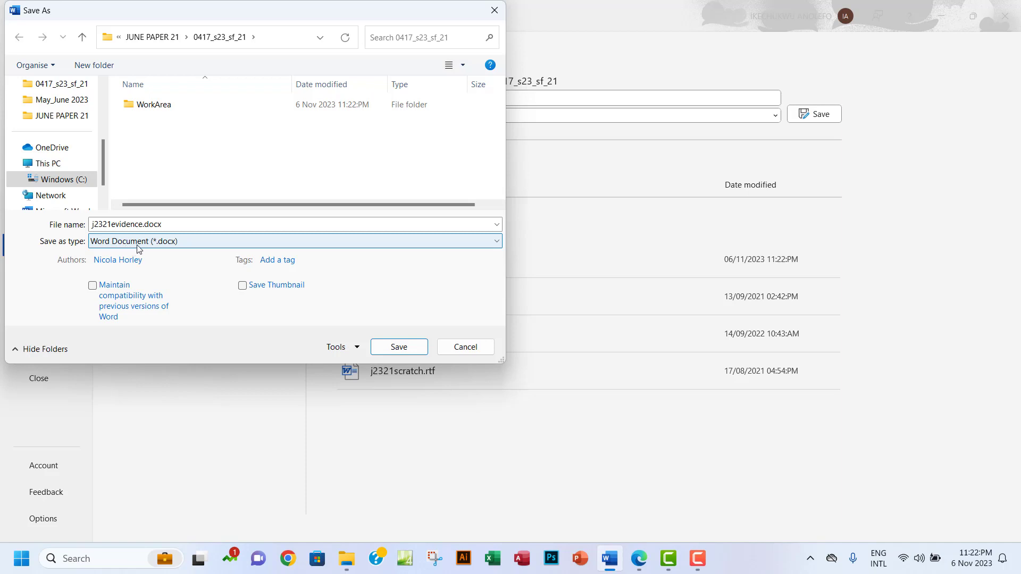
Name the file EVIDENCE followed by the candidate number and save it in the WorkArea folder
left_click(173, 226)
type("EVIDENCE")
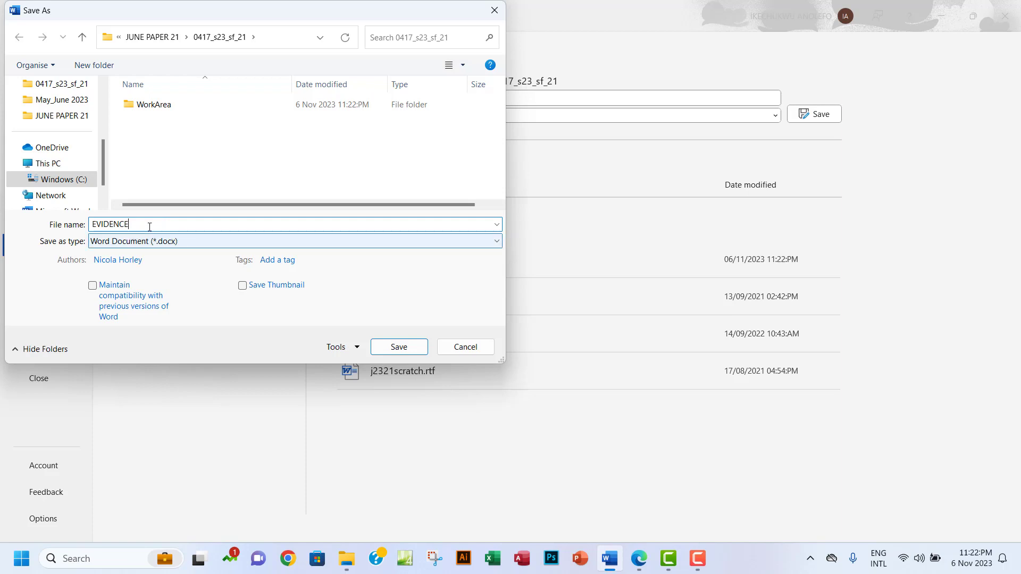
type("00")
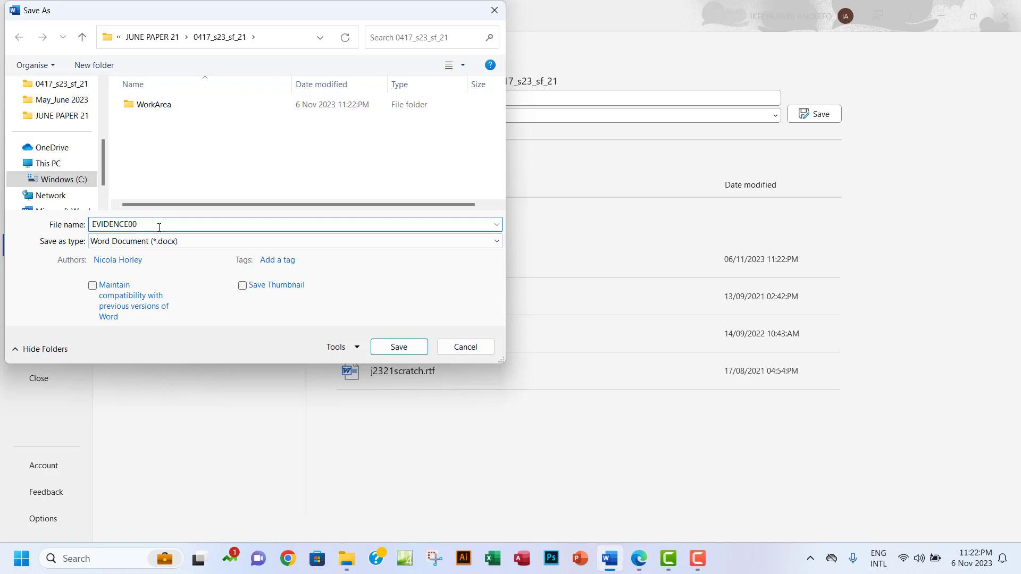
type("04")
left_click(160, 109)
double_click(159, 109)
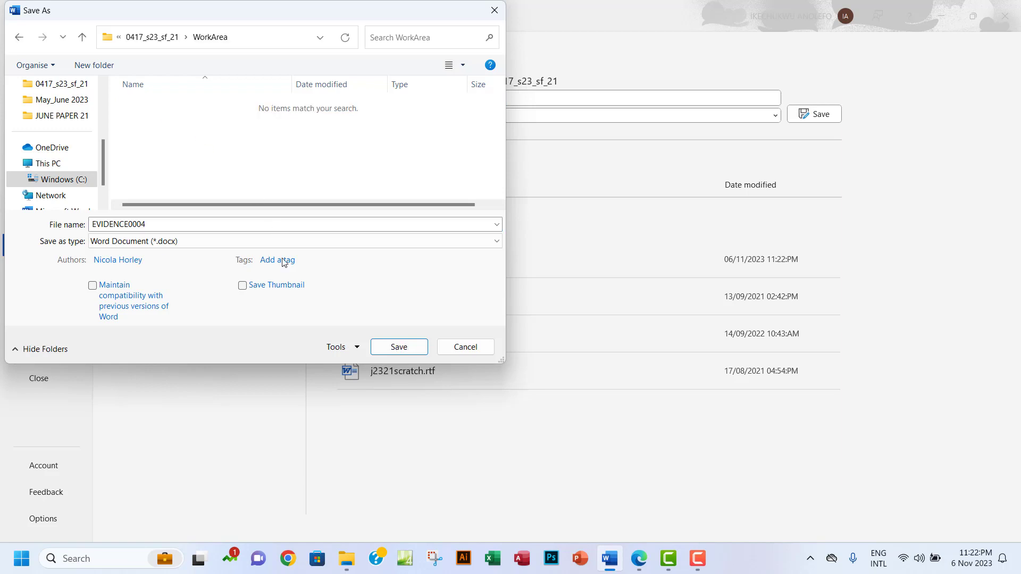
left_click(402, 348)
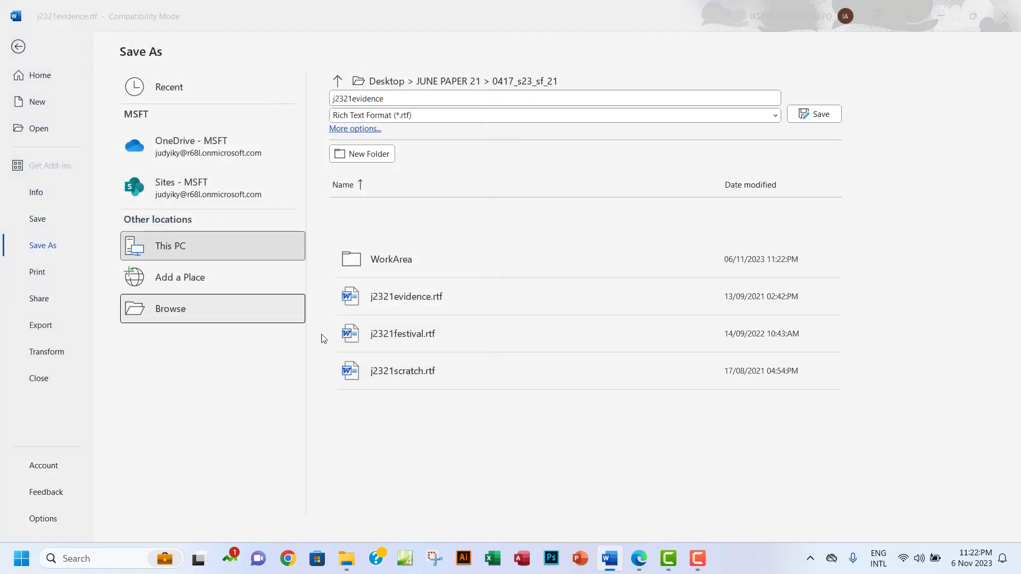
left_click(556, 308)
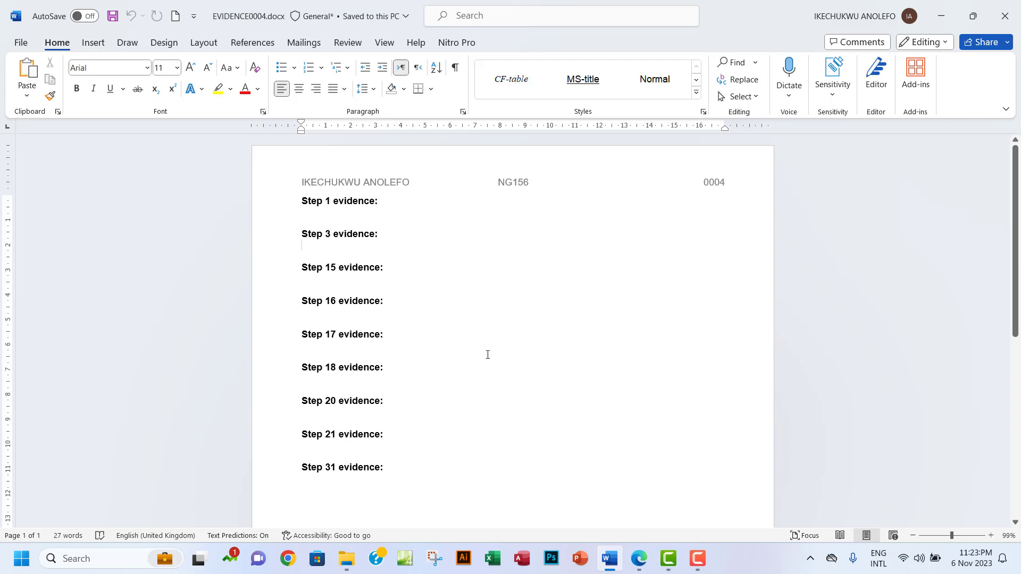
In the question paper in Edge, highlight in green the Task 1 instructions on saving and using the Evidence Document
left_click(638, 558)
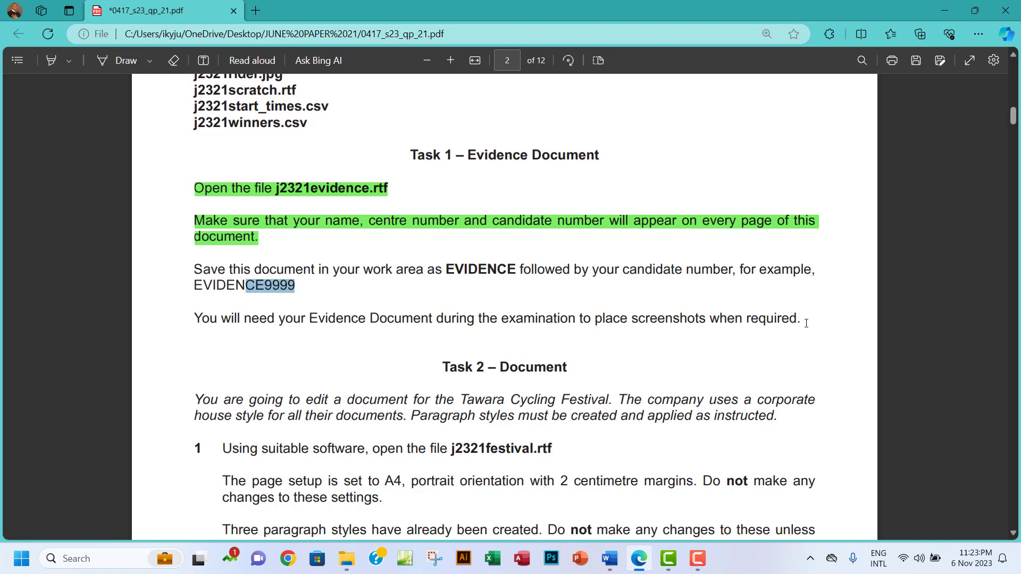
left_click_drag(806, 323, 172, 272)
mouse_move(186, 164)
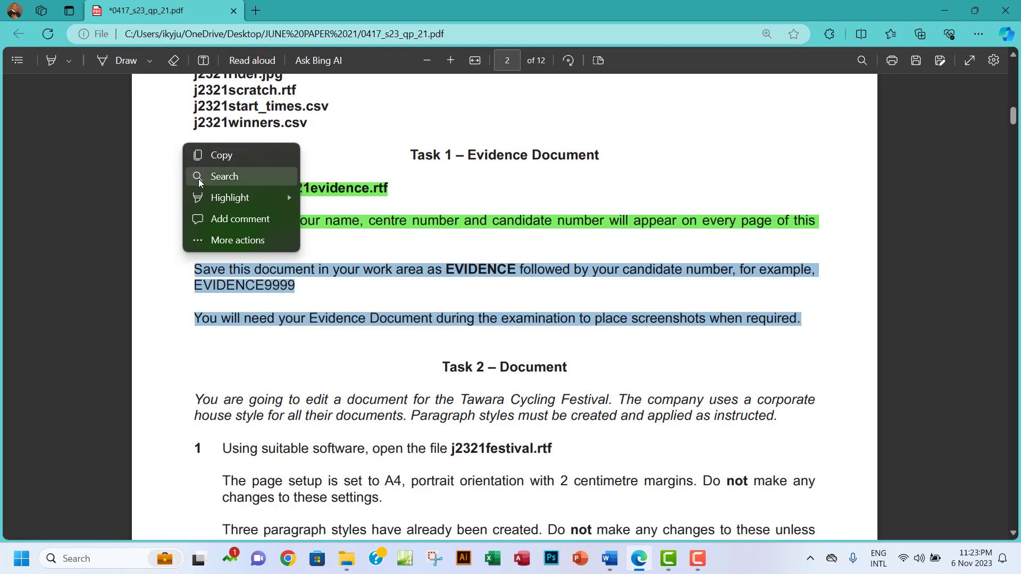
mouse_move(232, 199)
left_click(367, 218)
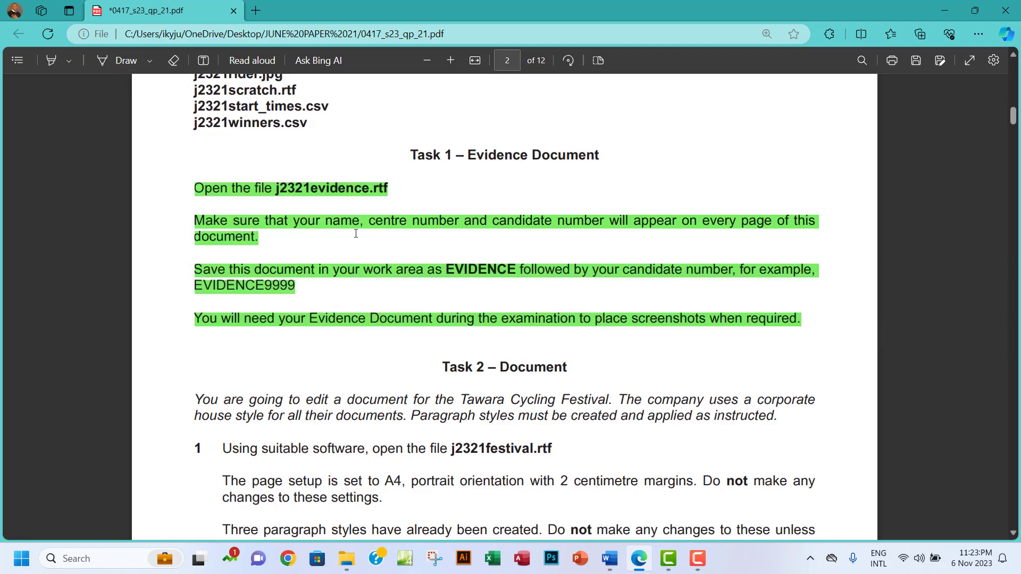
Read Task 2 step 1 in the question paper and open j2321festival.rtf from the 0417_s23_sf_21 folder in File Explorer
scroll(404, 258, "down", 1)
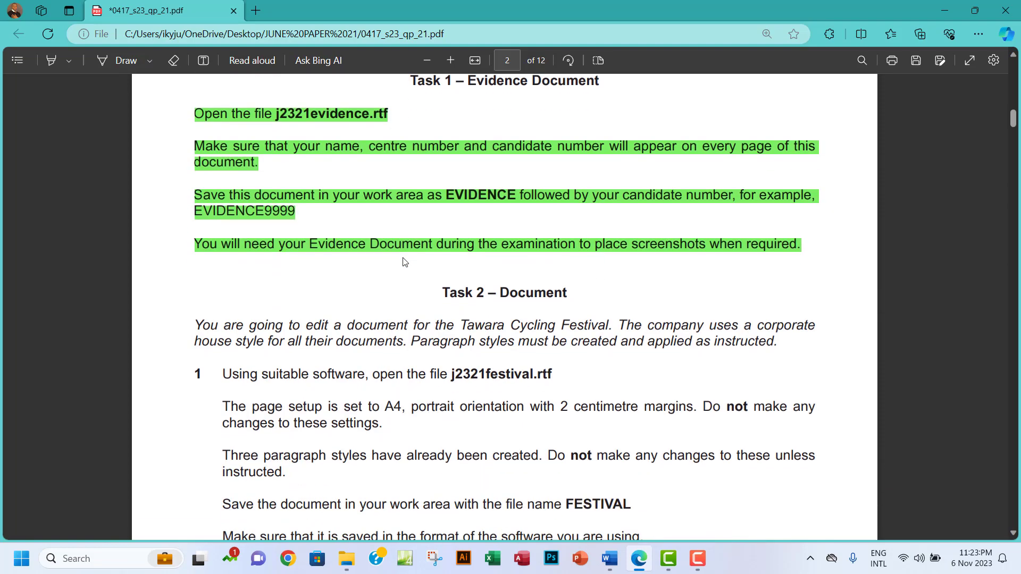
scroll(404, 261, "down", 2)
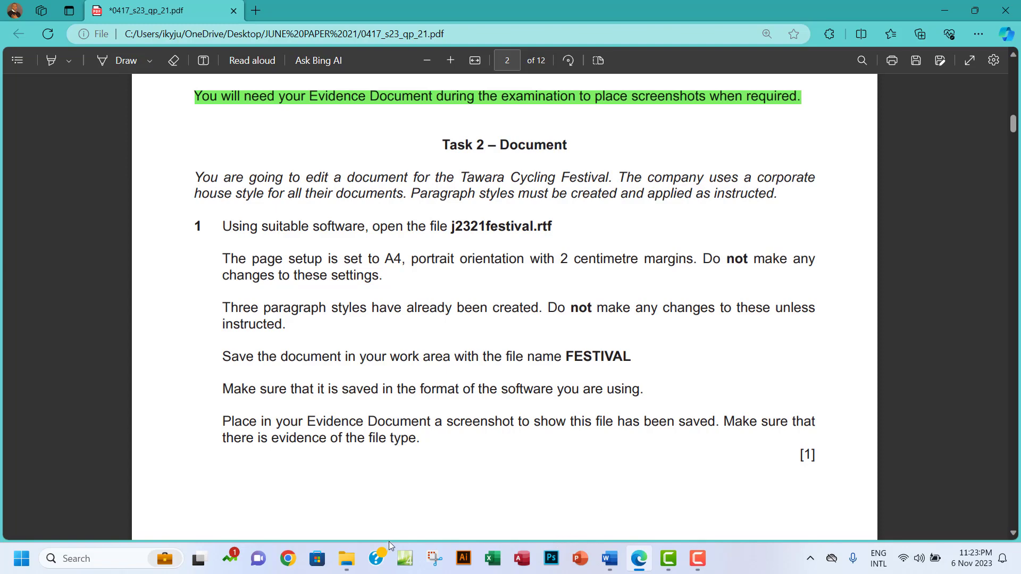
left_click(348, 559)
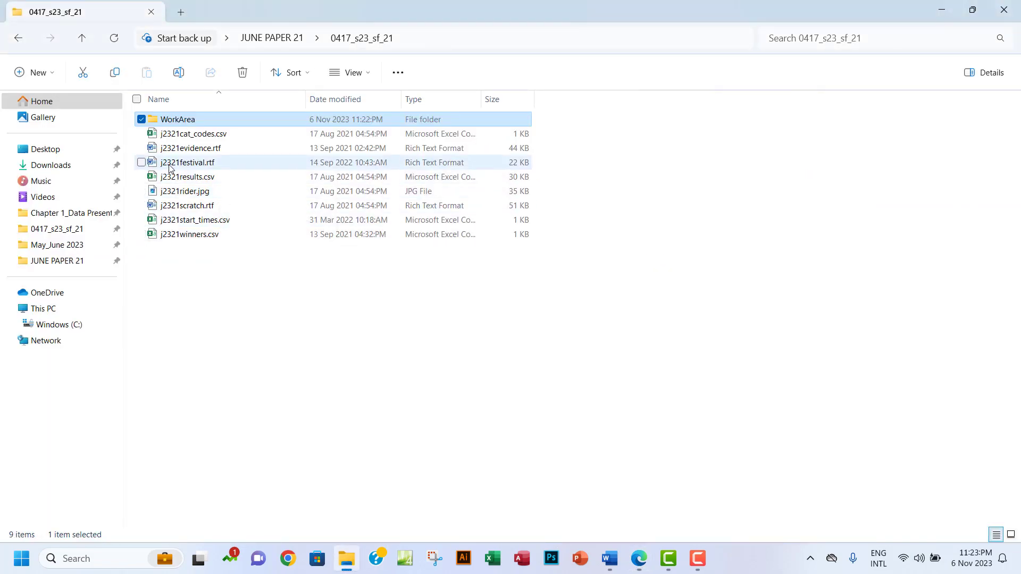
double_click(202, 168)
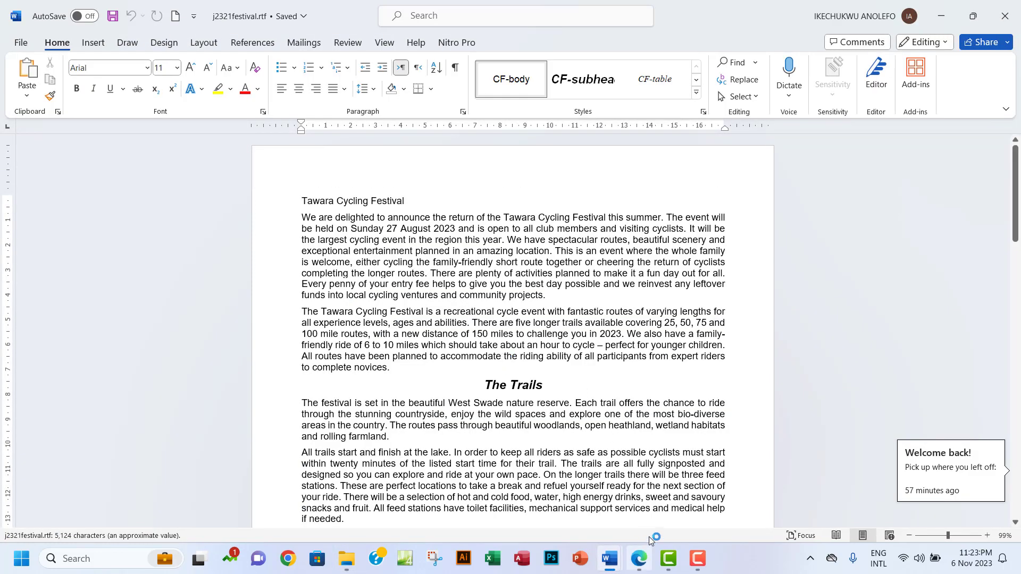
In the question paper in Edge, highlight in green the Task 2 step 1 instruction to open j2321festival.rtf
left_click(639, 558)
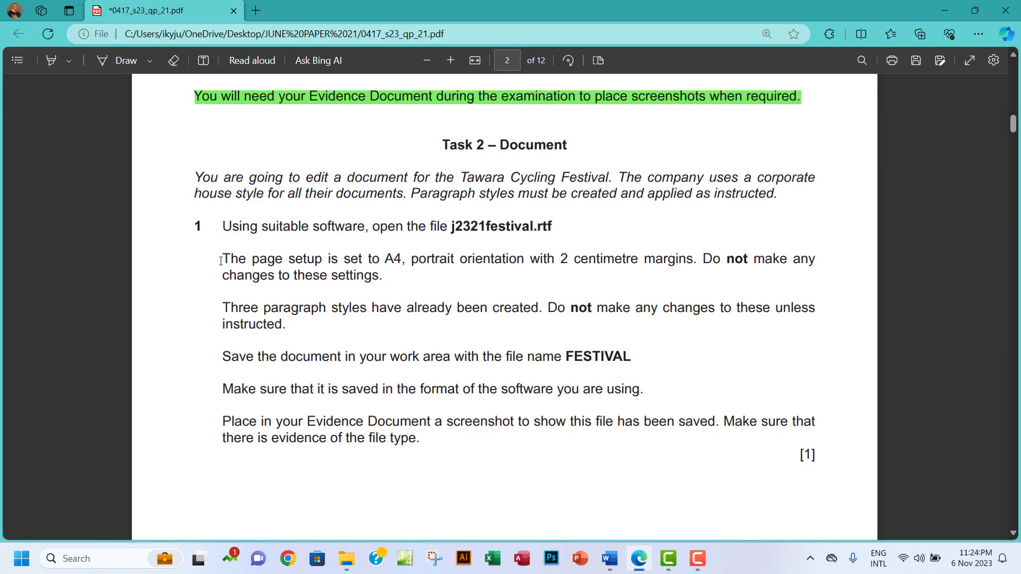
left_click_drag(196, 221, 562, 227)
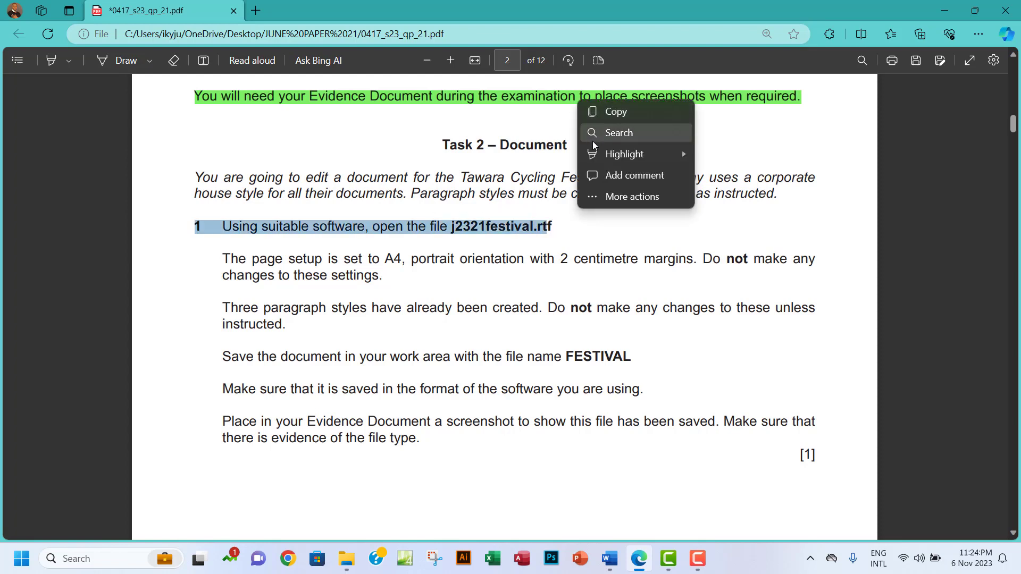
mouse_move(600, 155)
left_click(719, 177)
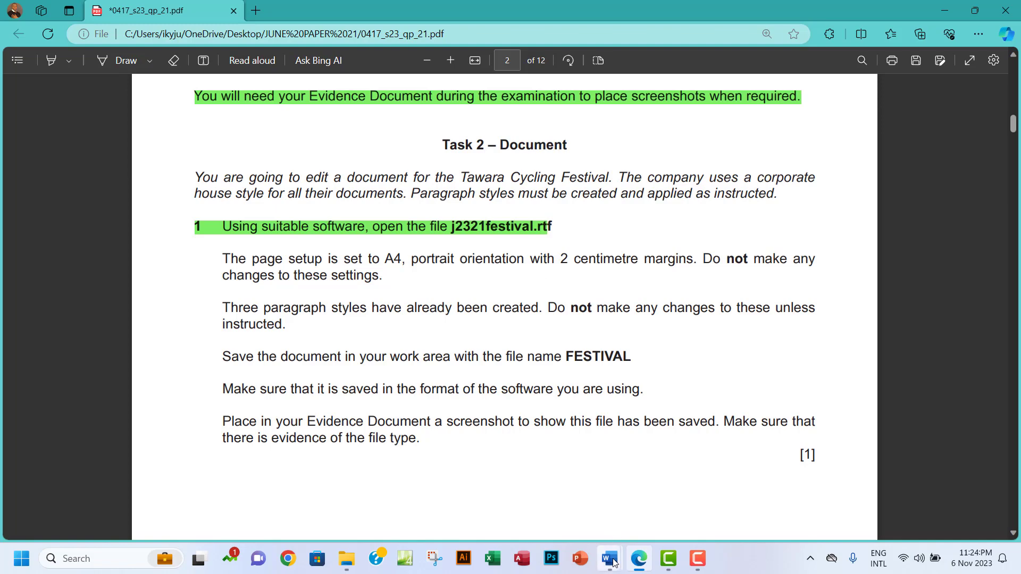
Check the margins and orientation of j2321festival.rtf in Word's Page Setup, and return to the question paper in Edge
mouse_move(614, 563)
left_click(665, 505)
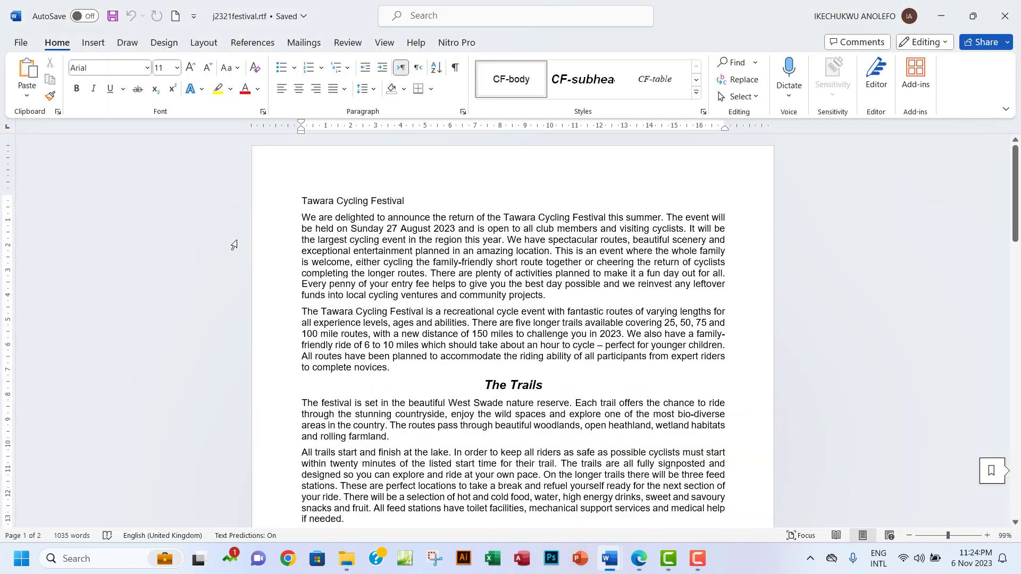
left_click(204, 43)
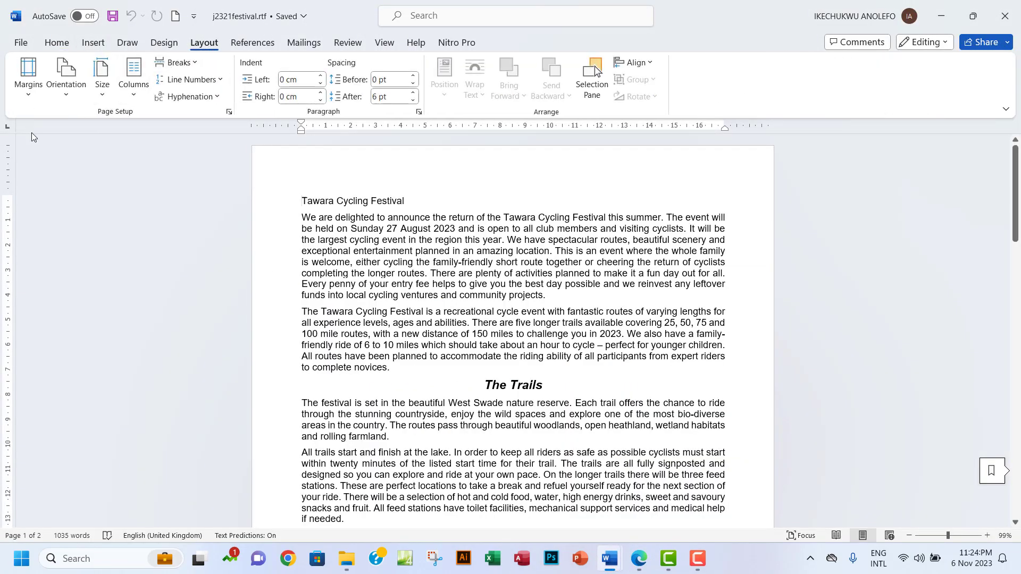
left_click(30, 96)
left_click(228, 113)
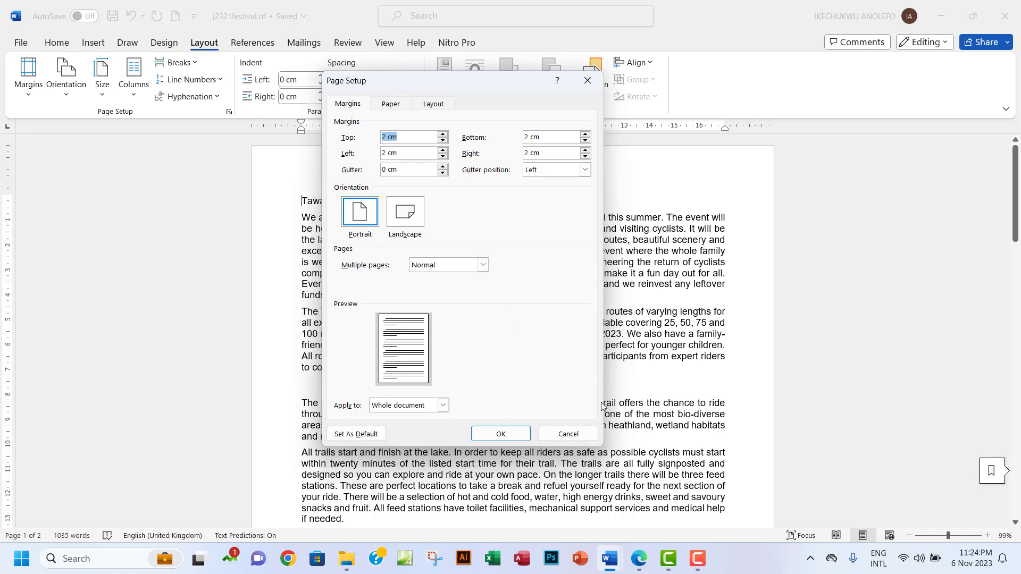
left_click(640, 566)
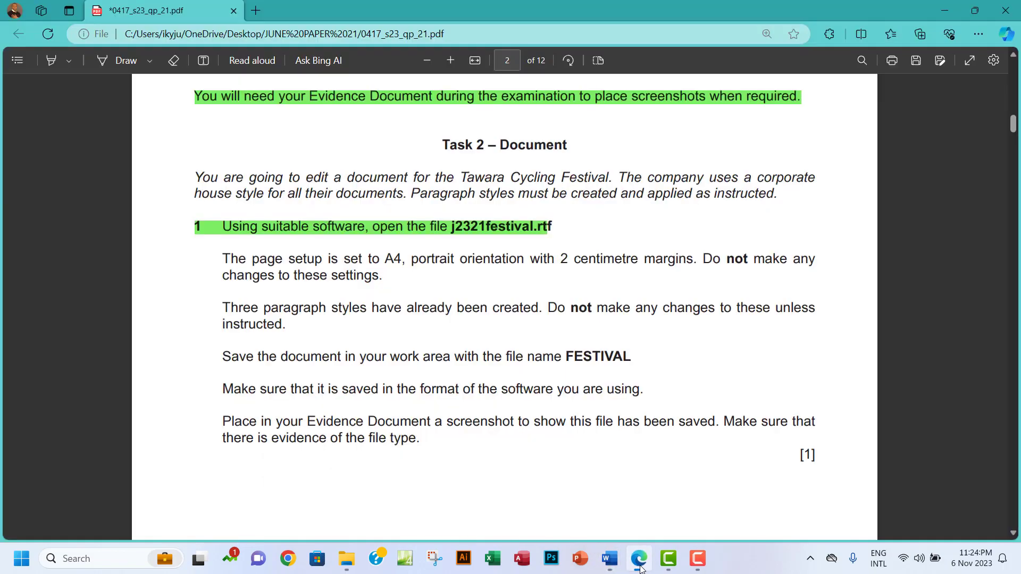
Check the paper size of j2321festival.rtf in Word's Page Setup, close the dialog, and return to the question paper in Edge
left_click(640, 565)
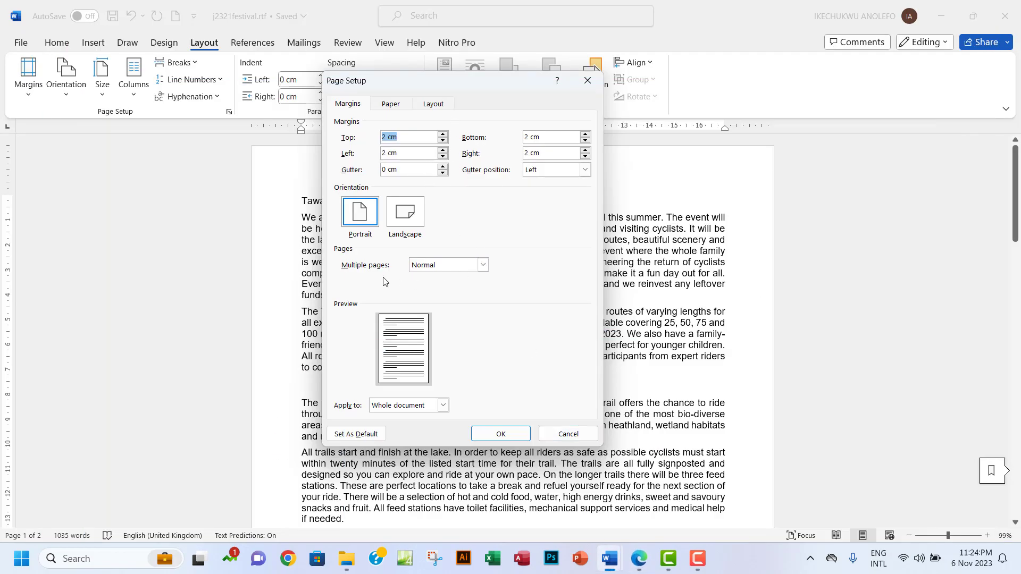
left_click(390, 104)
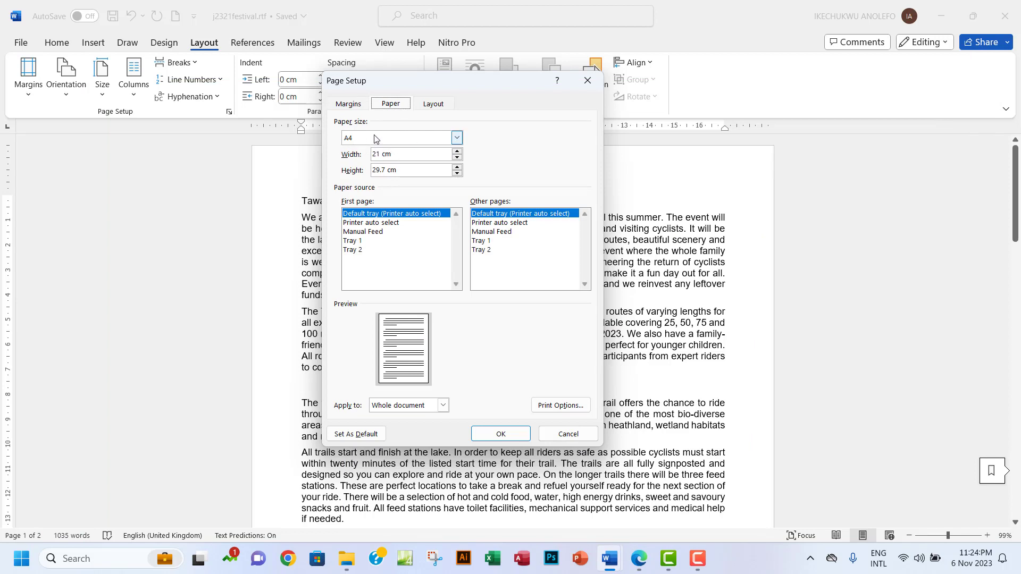
left_click(587, 80)
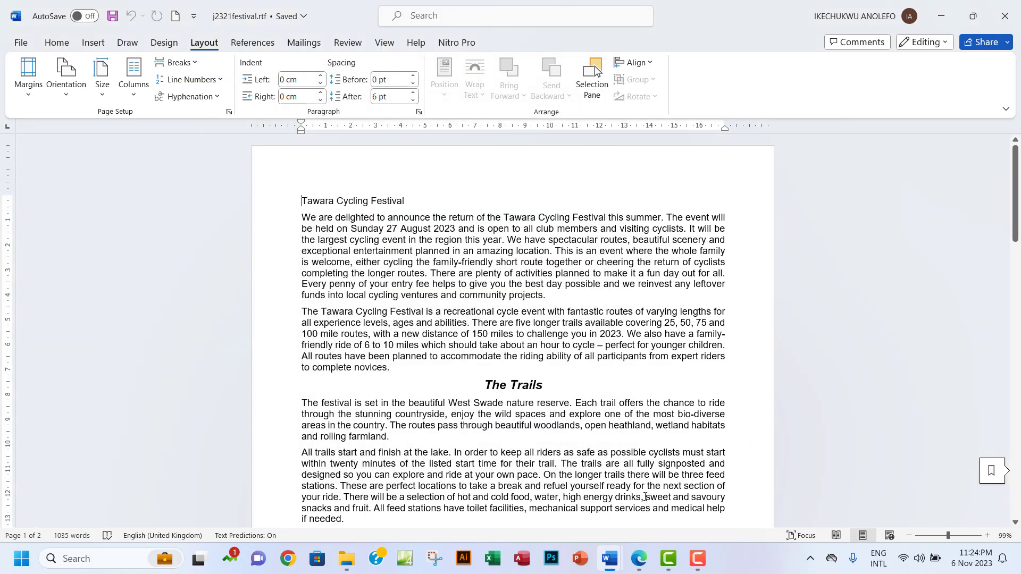
left_click(638, 558)
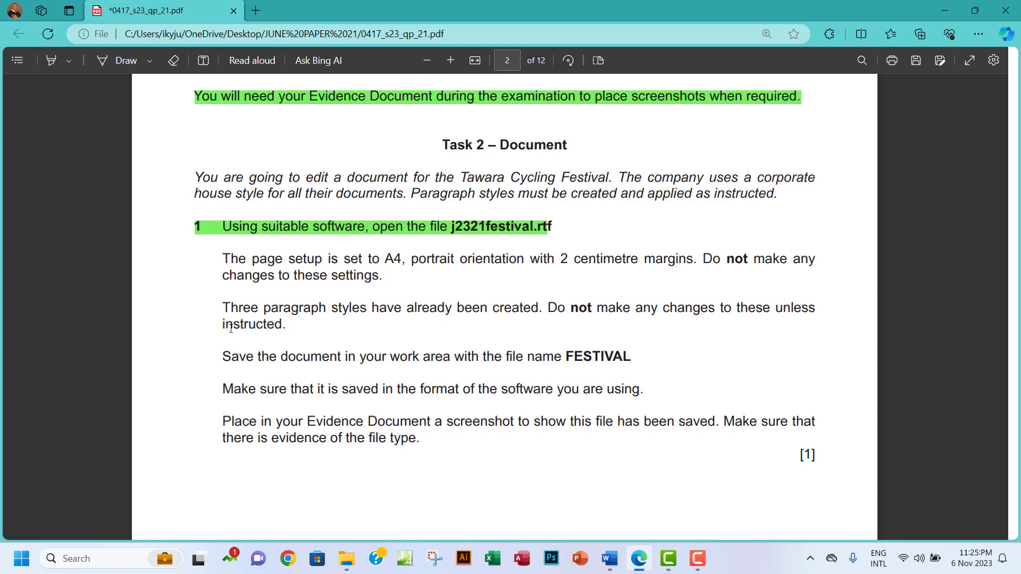
Inspect the existing paragraph styles of j2321festival.rtf in Word's style gallery, and return to the question paper in Edge
mouse_move(613, 565)
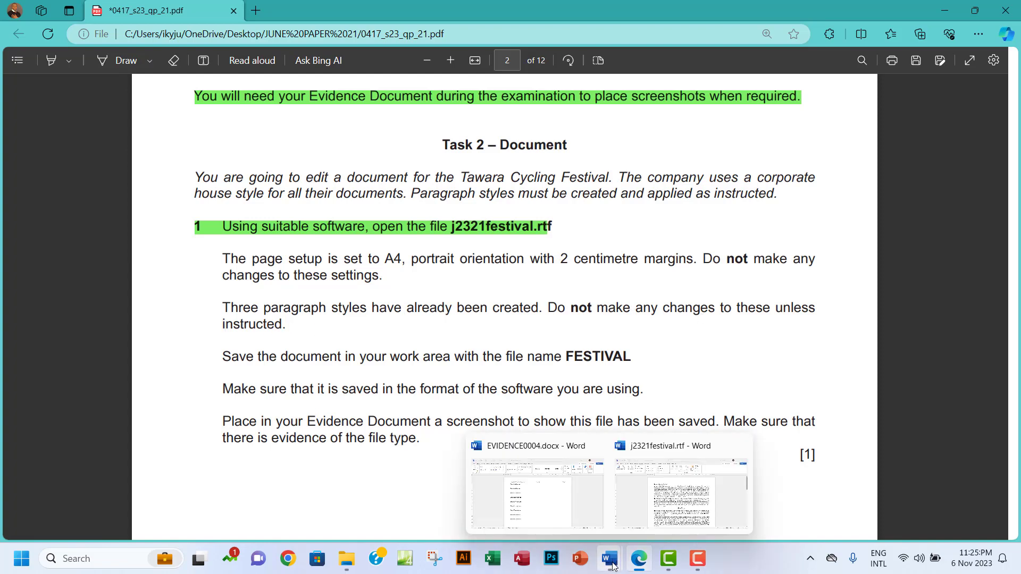
left_click(671, 505)
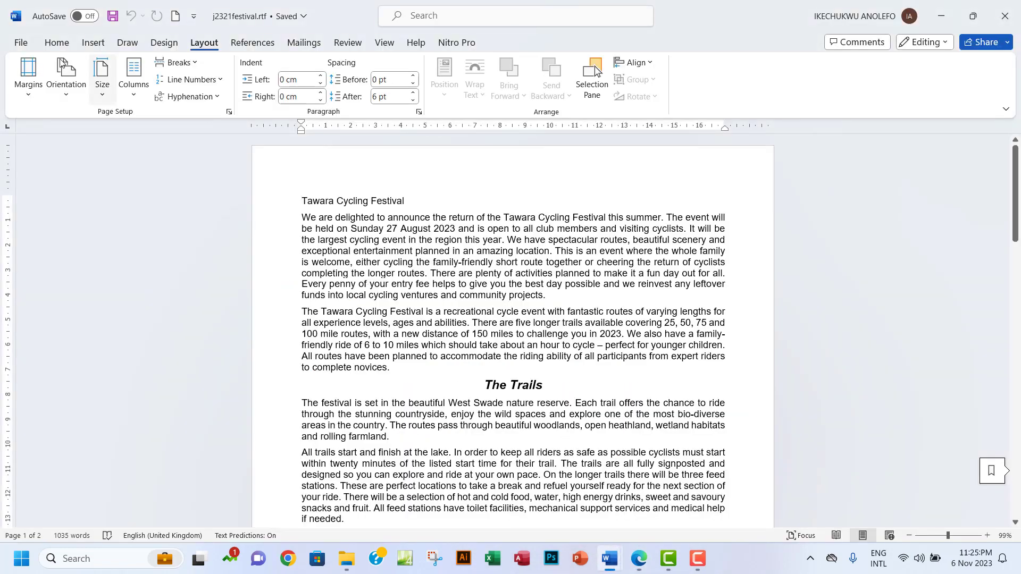
left_click(63, 43)
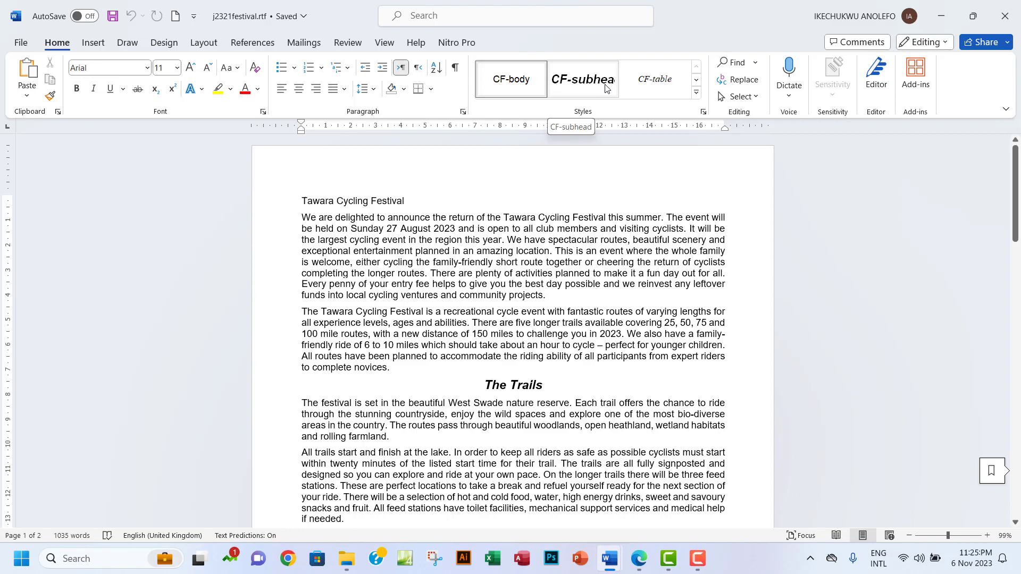
left_click(697, 94)
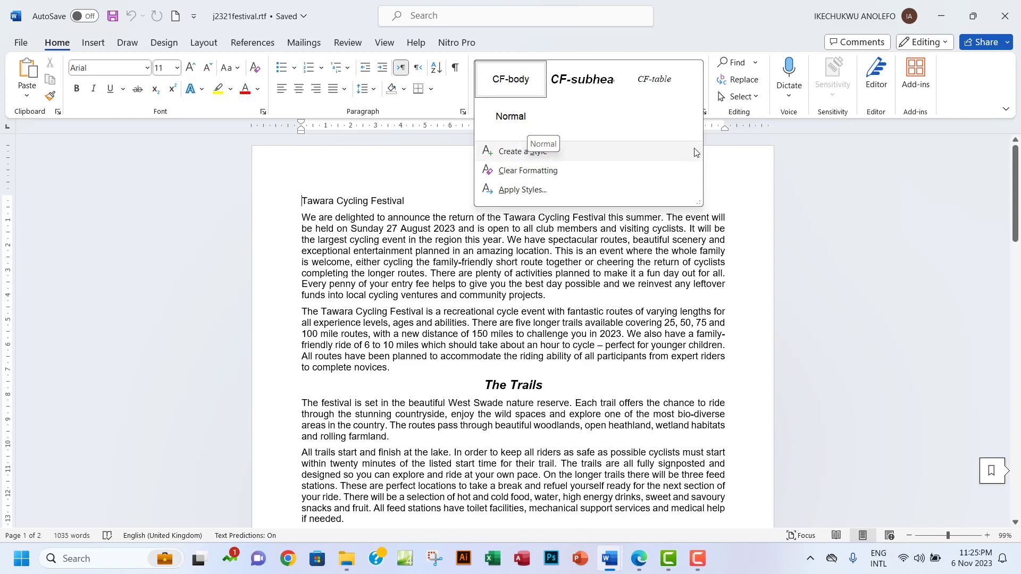
left_click(806, 170)
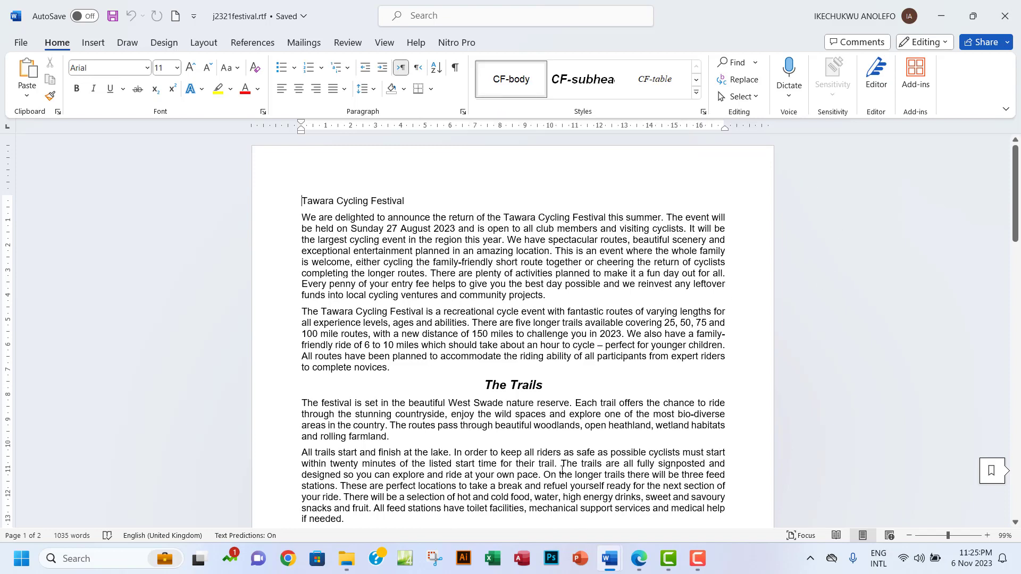
left_click(639, 558)
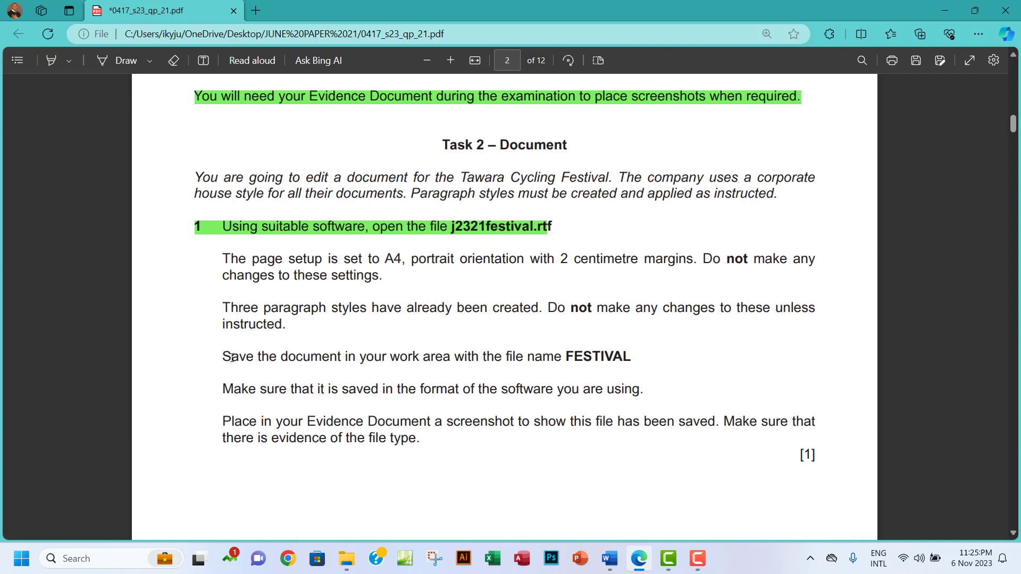
Read the Task 2 step 1 instructions on the save location, the file name FESTIVAL and the file format
left_click_drag(404, 358, 502, 357)
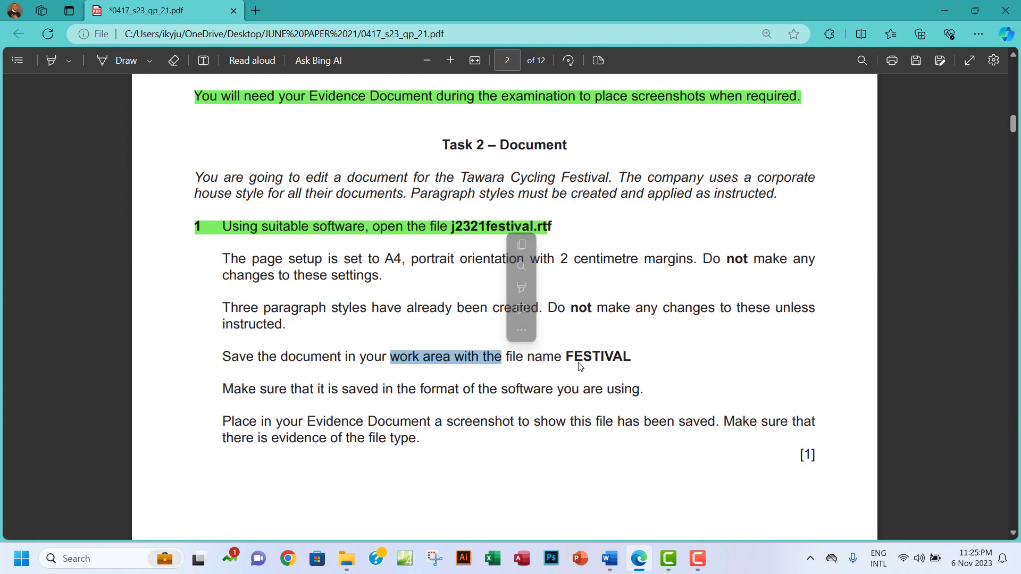
left_click_drag(568, 359, 623, 355)
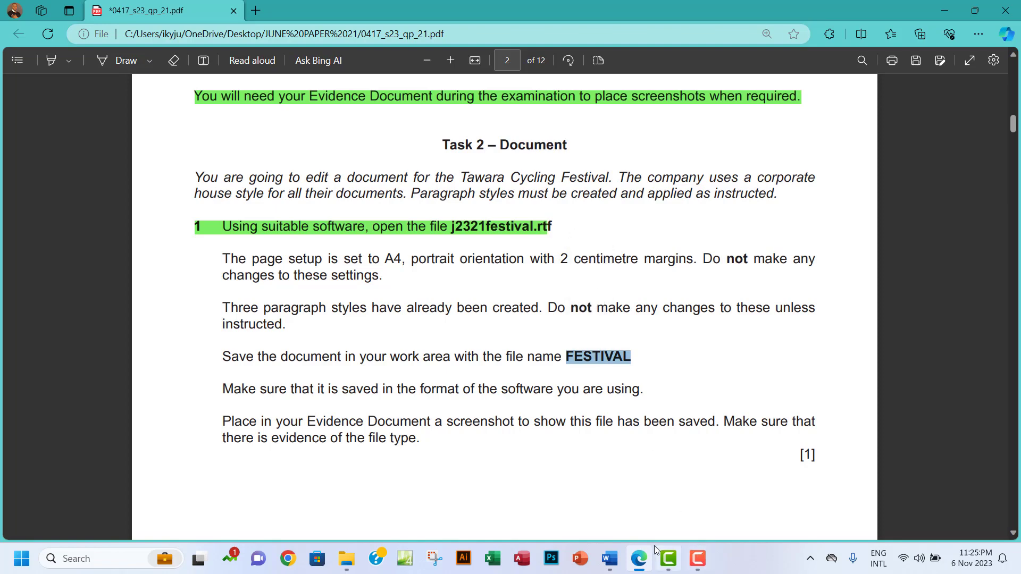
mouse_move(617, 558)
left_click(635, 538)
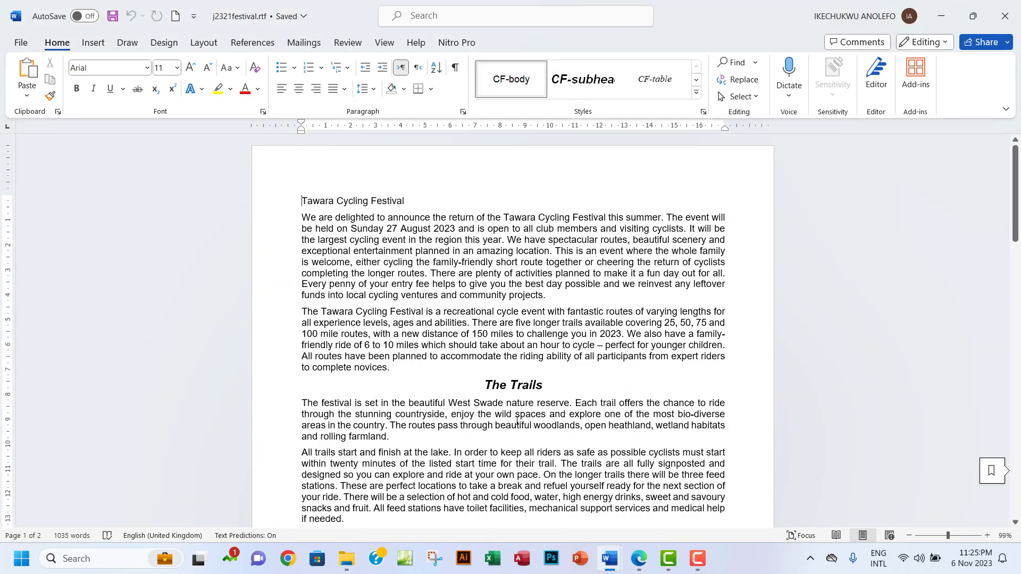
left_click(637, 559)
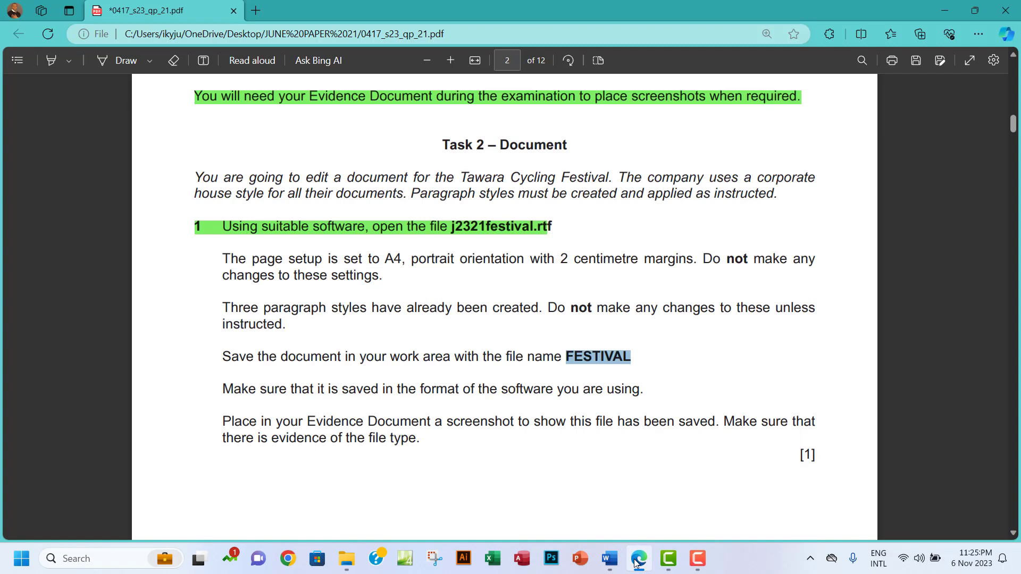
left_click_drag(223, 389, 623, 391)
In Word, save j2321festival.rtf as FESTIVAL in the WorkArea folder, using the Word Document (*.docx) format
mouse_move(609, 558)
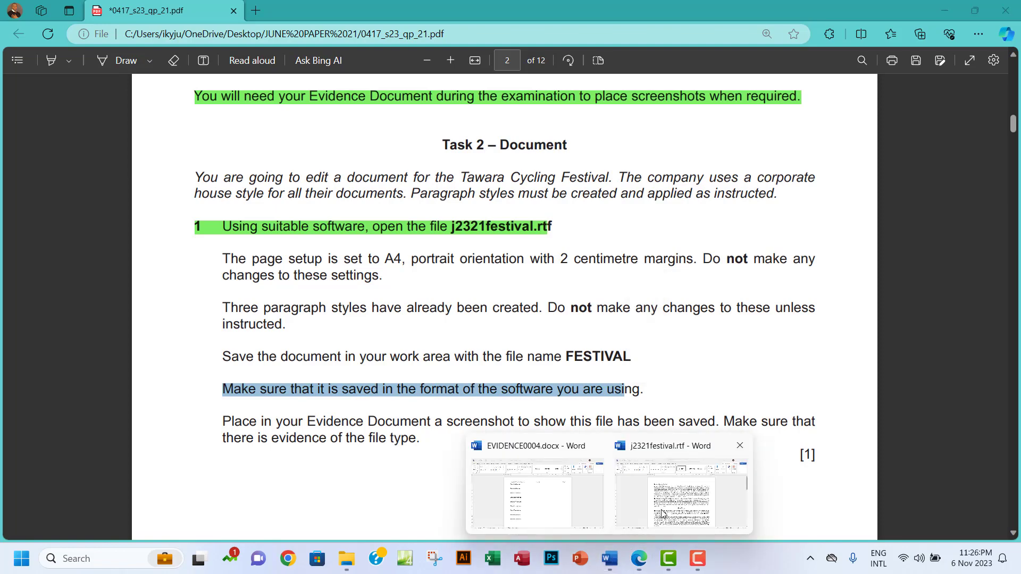
left_click(662, 513)
left_click(23, 43)
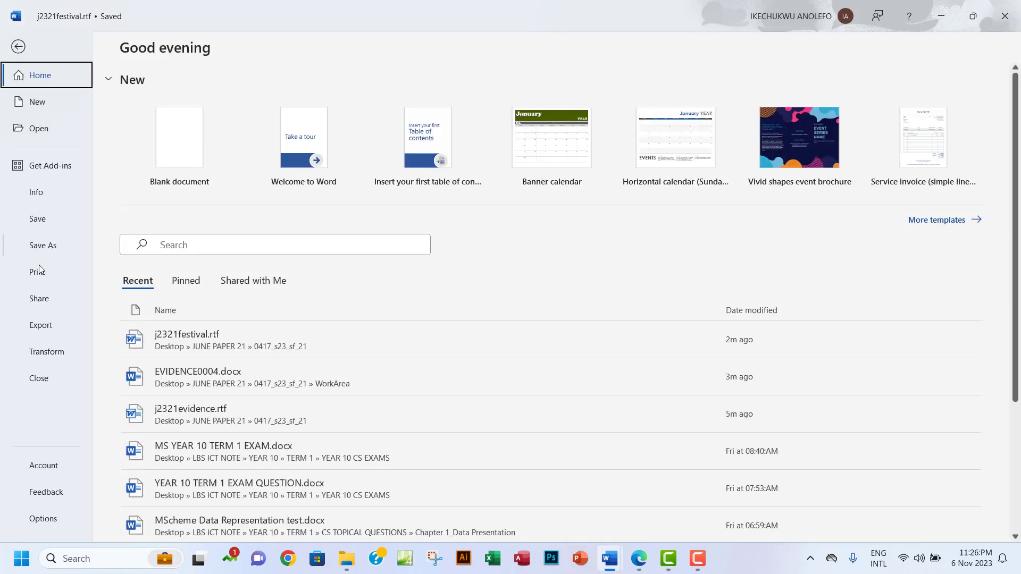
left_click(52, 248)
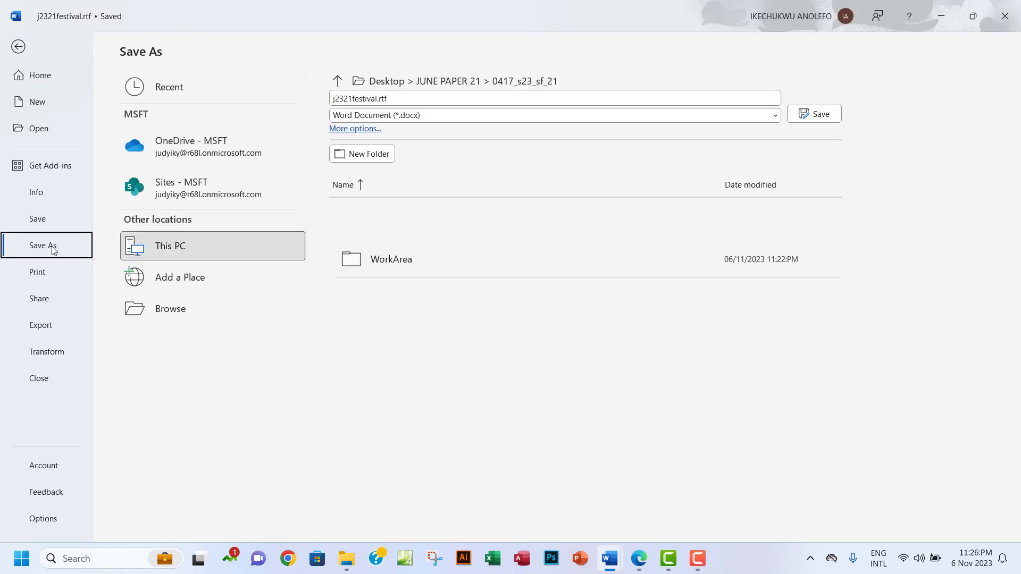
left_click(156, 320)
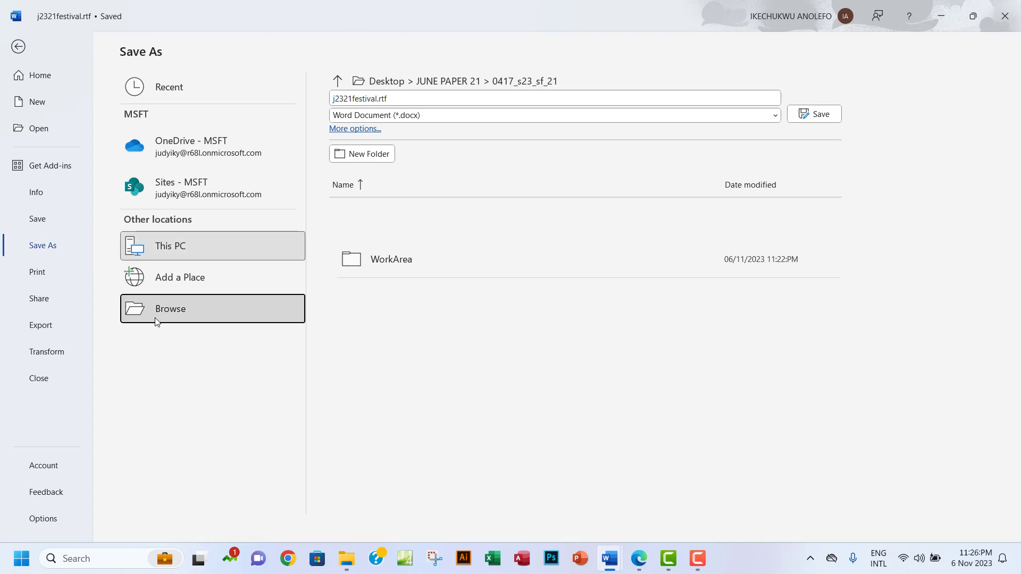
double_click(147, 109)
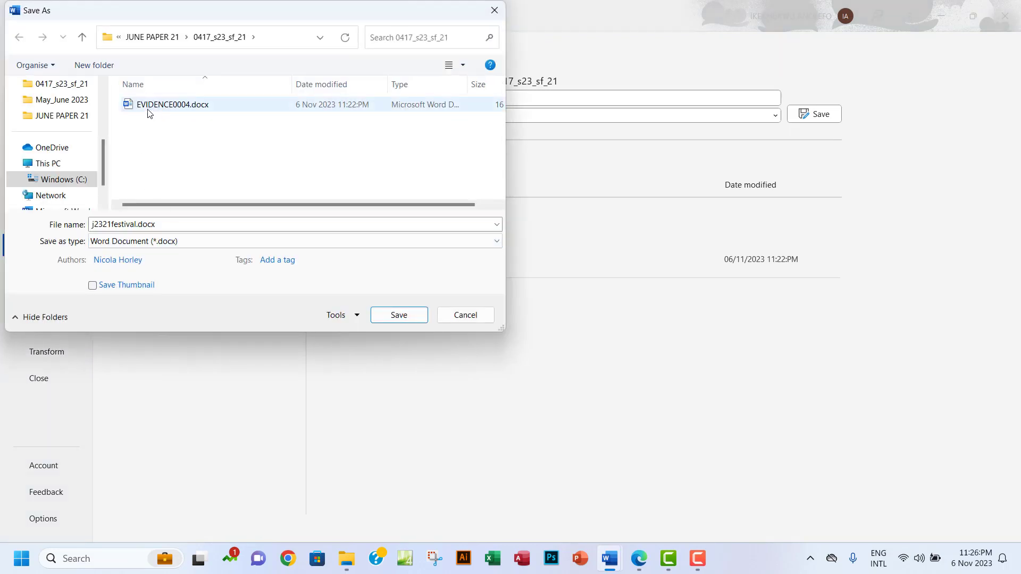
left_click(122, 243)
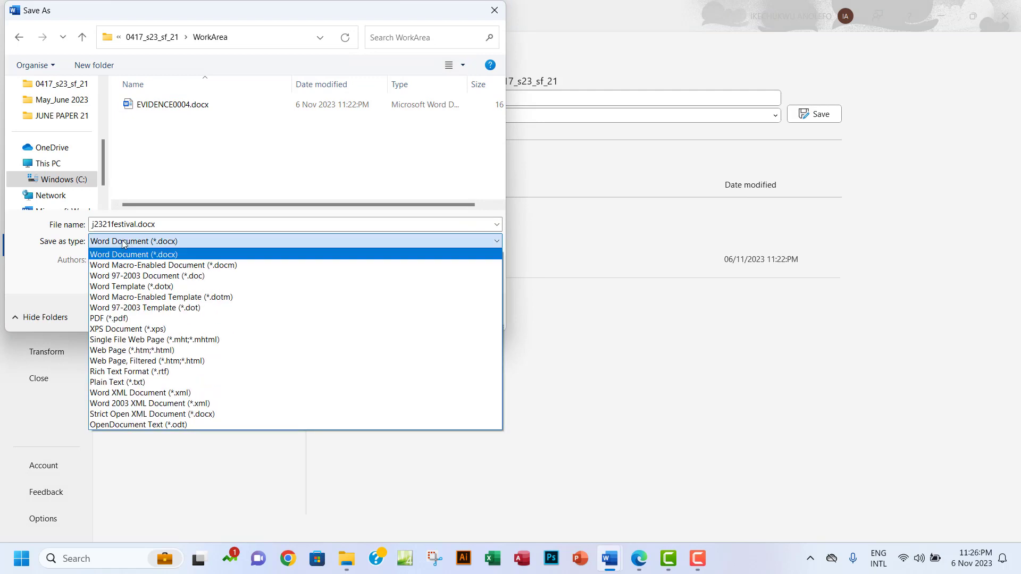
left_click(134, 255)
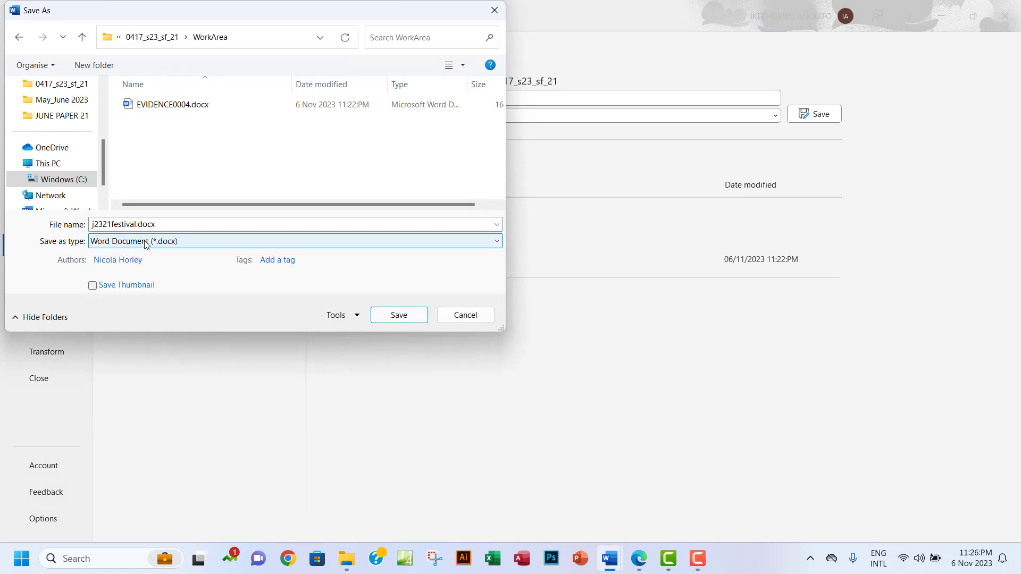
left_click(158, 224)
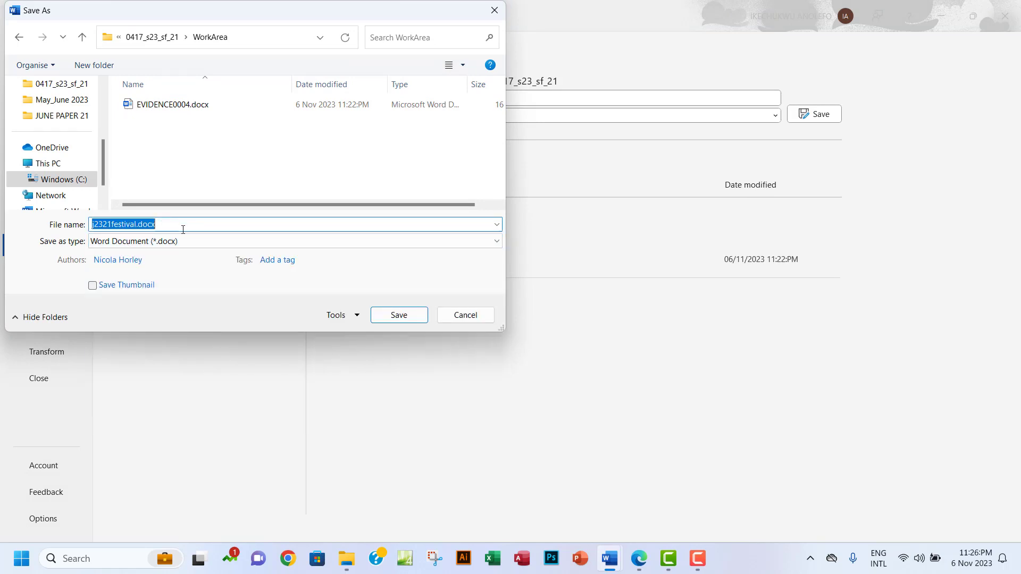
type("FESTIVAL")
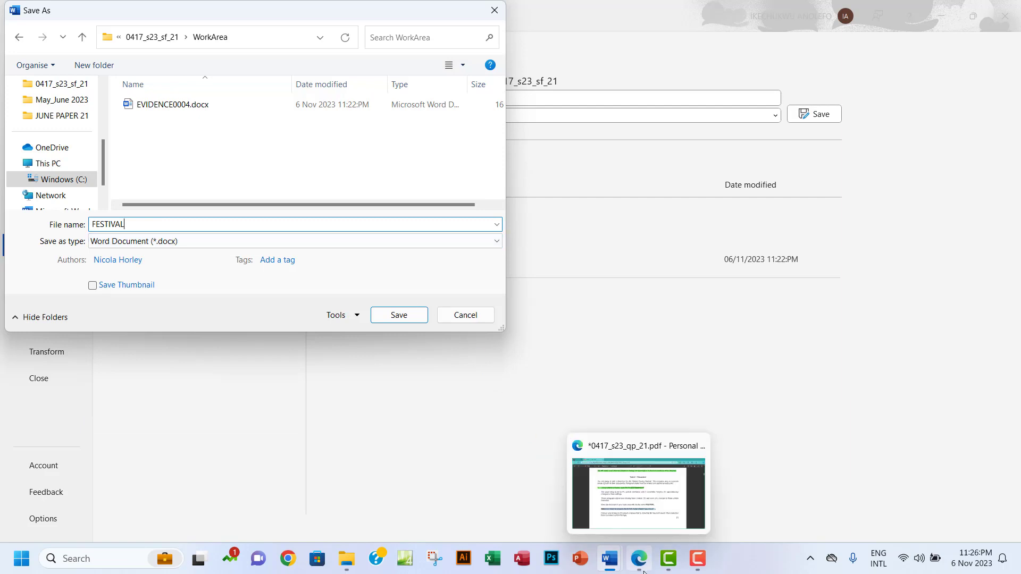
left_click(643, 567)
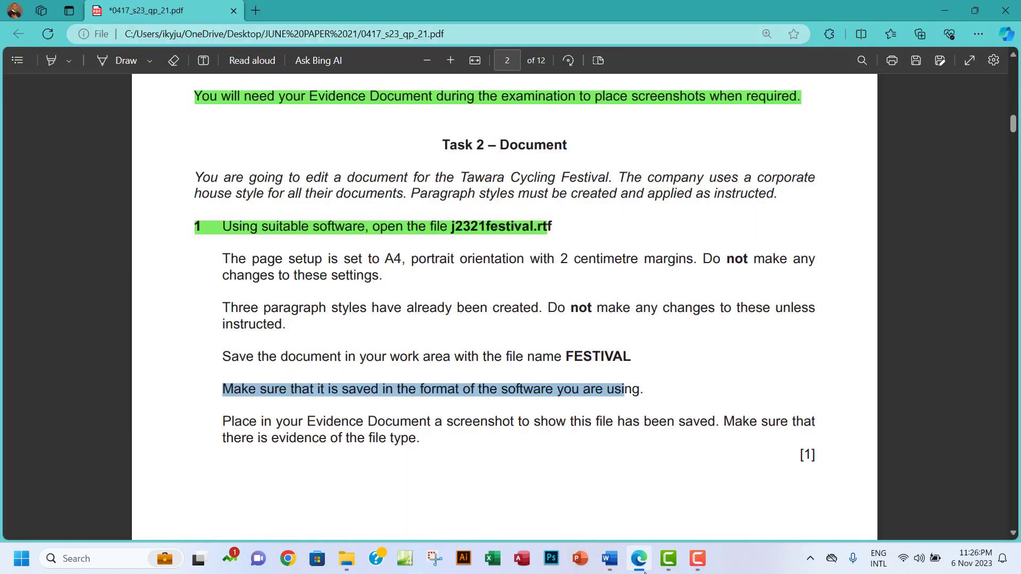
left_click(642, 567)
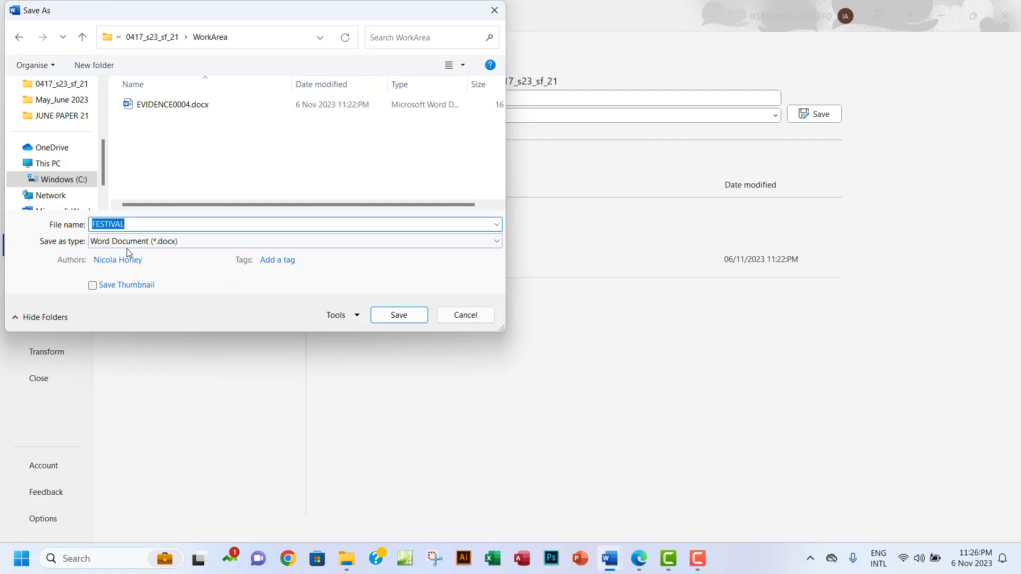
left_click(400, 316)
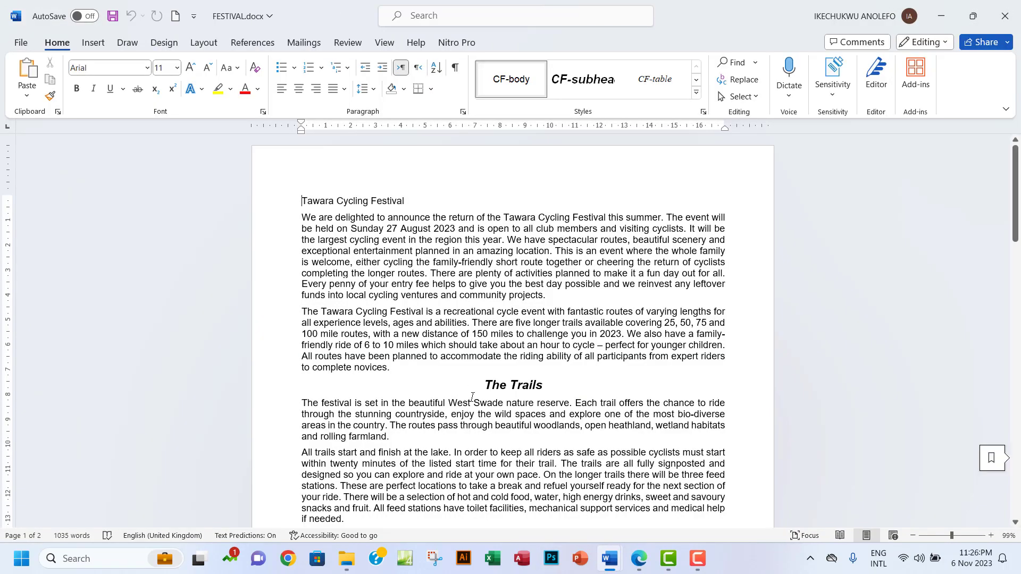
Read the evidence screenshot instruction in the question paper in Edge, and open the WorkArea folder in File Explorer
mouse_move(612, 569)
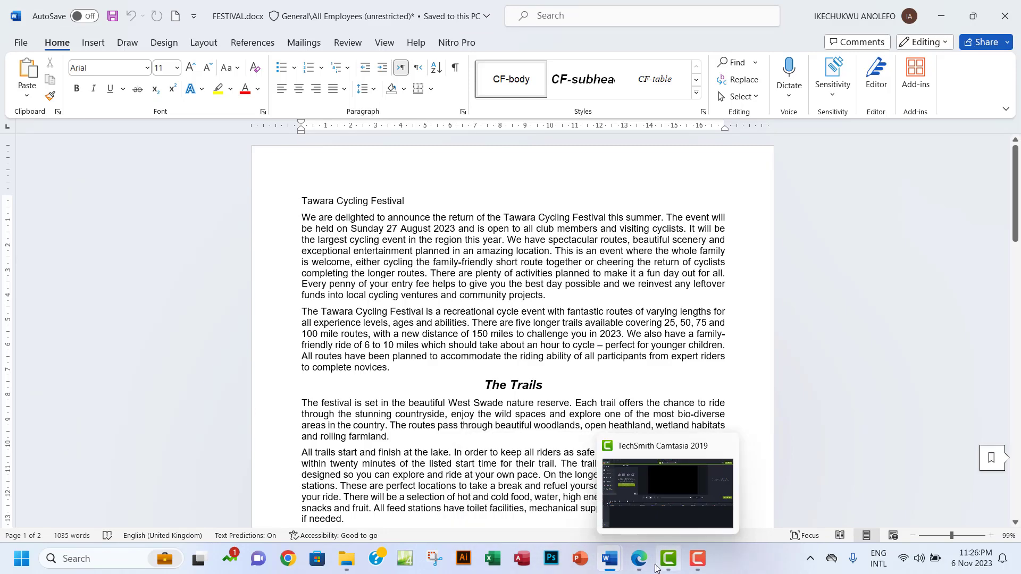
left_click(639, 559)
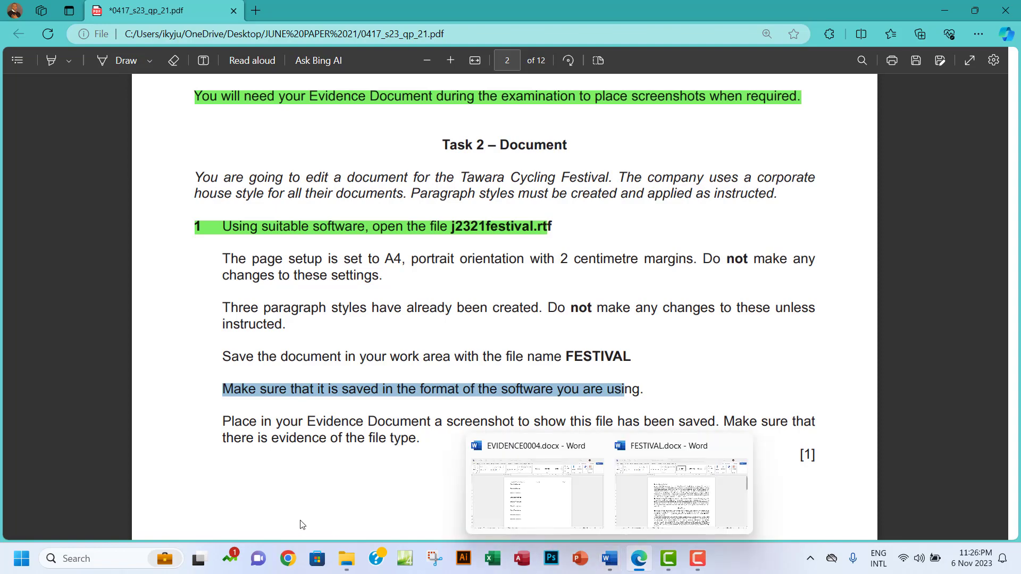
left_click(350, 564)
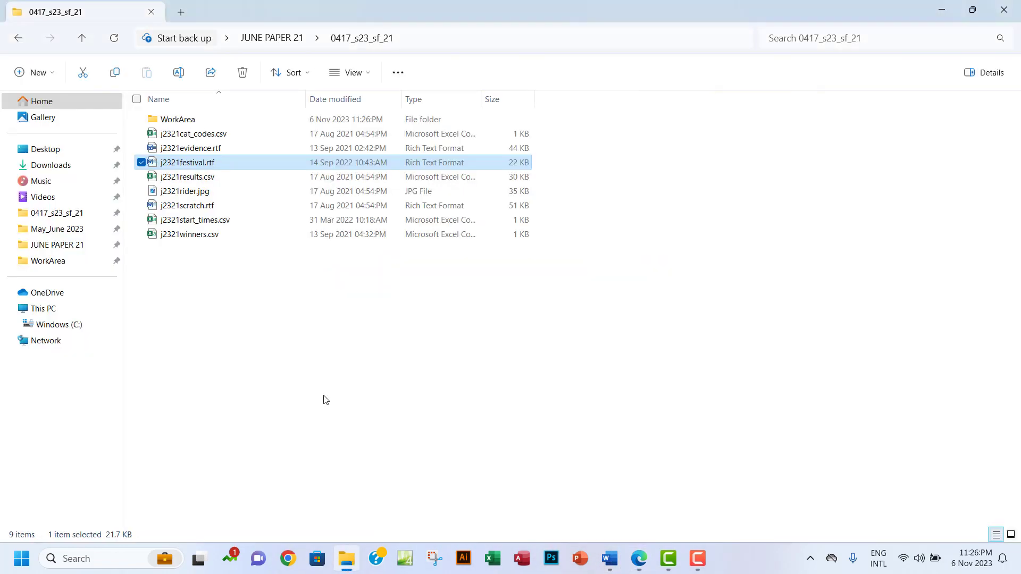
double_click(165, 119)
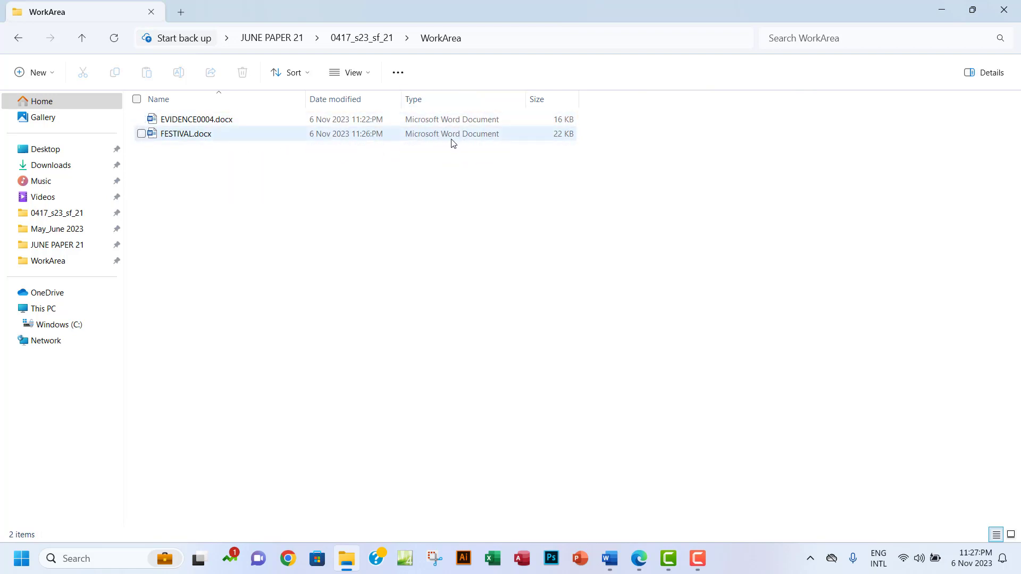
Capture a rectangular Snipping Tool screenshot of the WorkArea file list, retaking it to start above the EVIDENCE0004.docx row
left_click(441, 556)
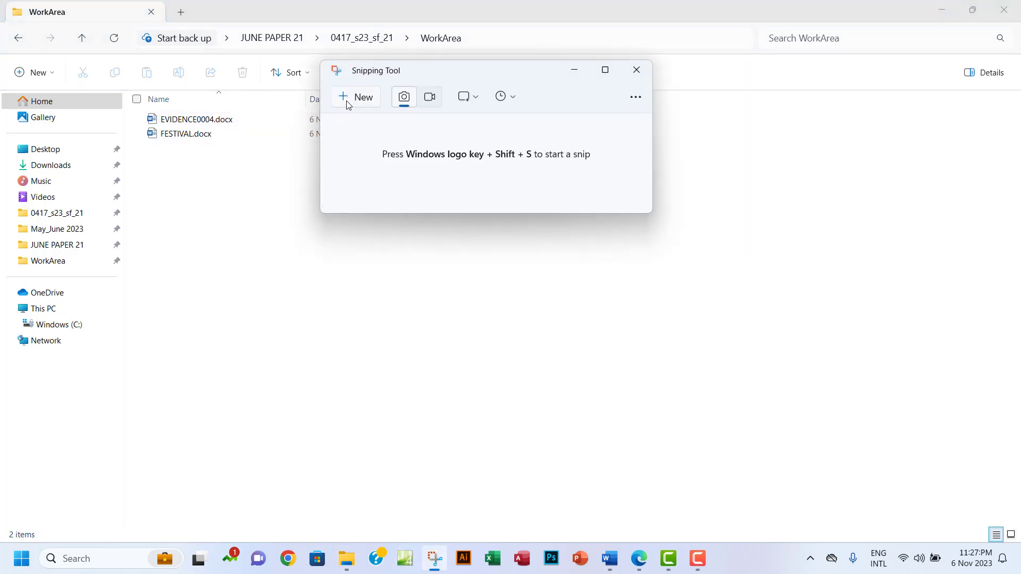
left_click(347, 99)
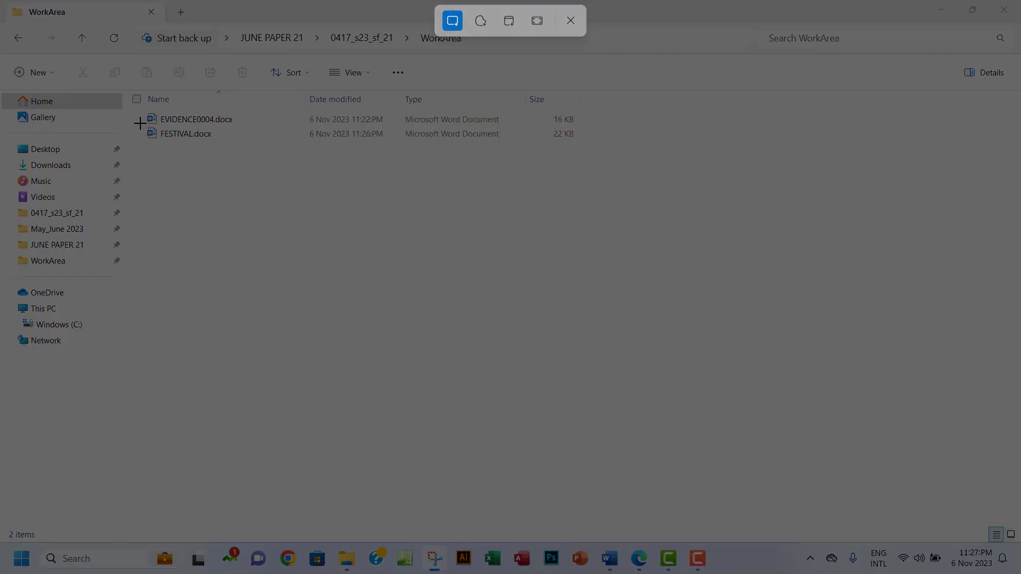
left_click_drag(140, 123, 586, 141)
left_click(435, 564)
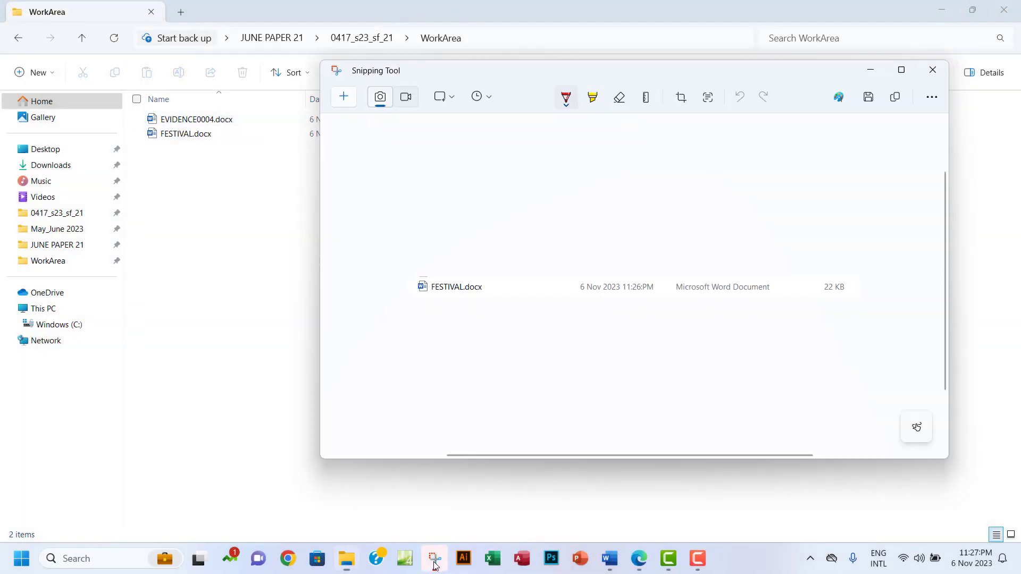
left_click(340, 98)
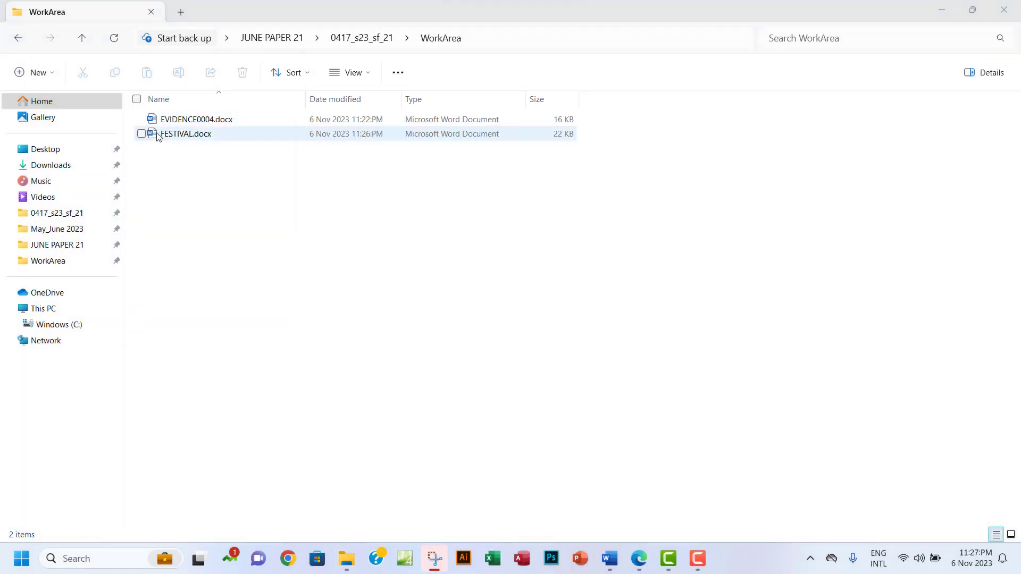
left_click_drag(141, 108, 316, 135)
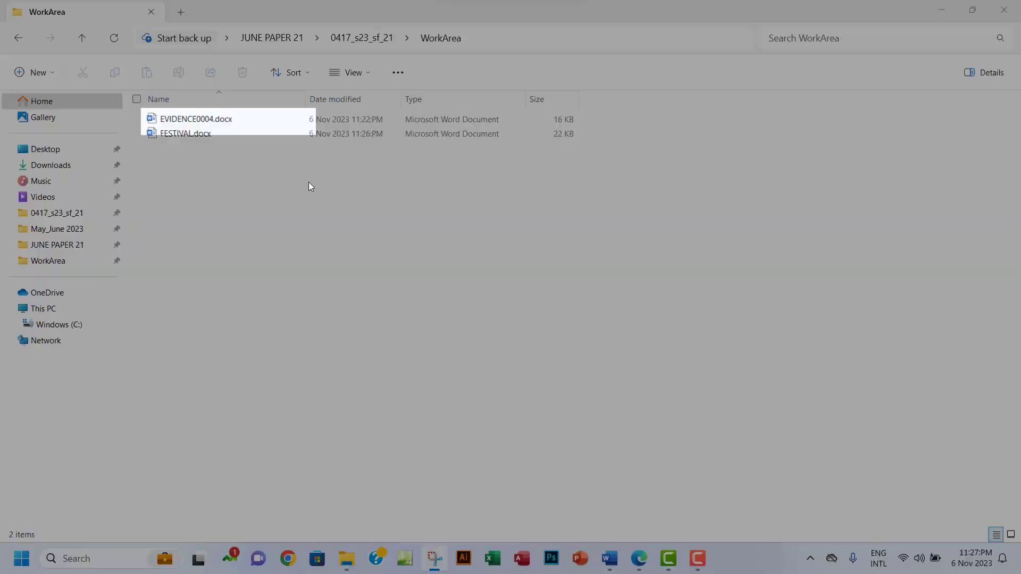
Capture a new Snipping Tool screenshot of the WorkArea file list, including the Name, Date modified, Type and Size columns, and copy it
left_click(436, 565)
left_click(344, 102)
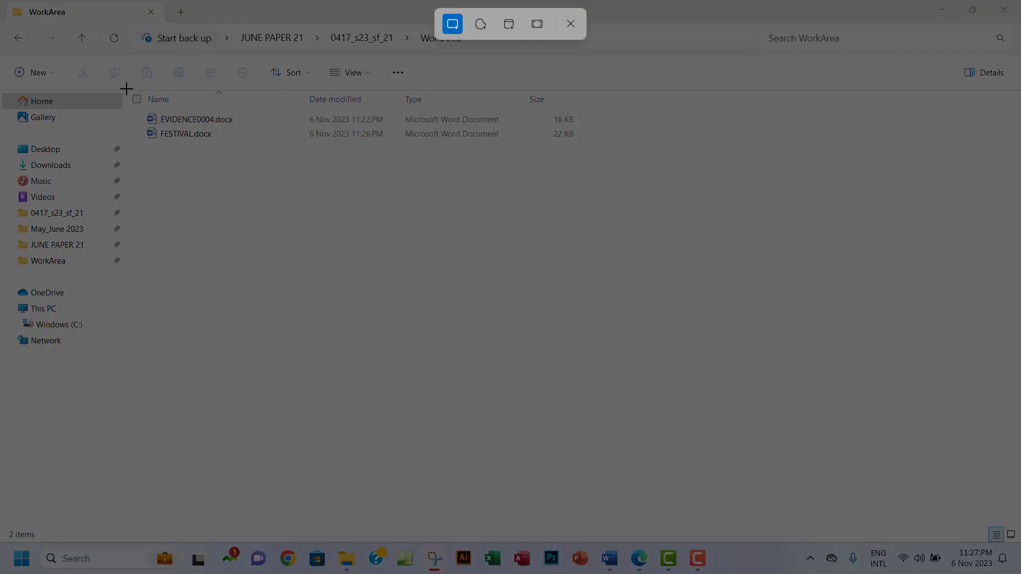
left_click_drag(126, 88, 585, 145)
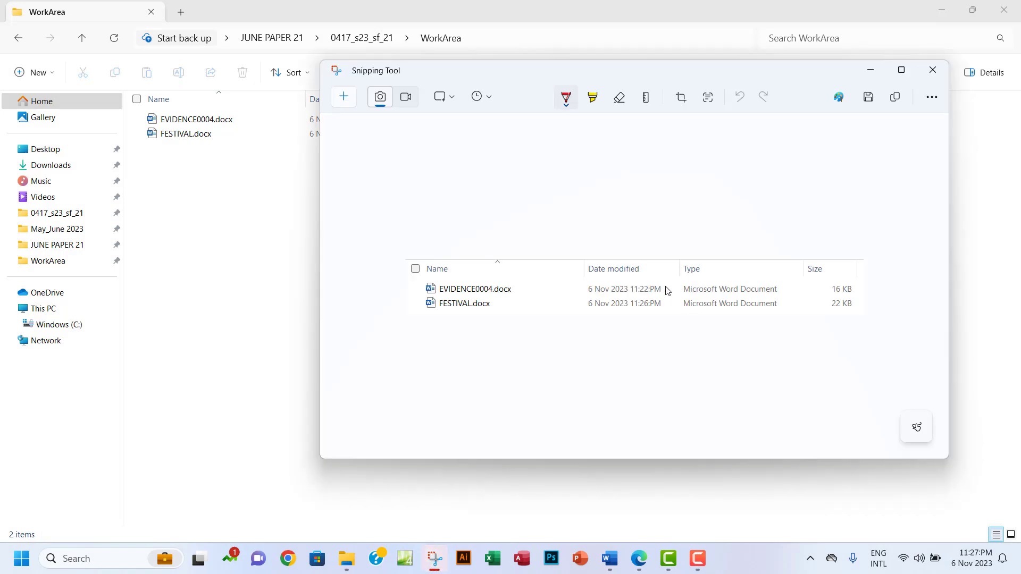
left_click(900, 101)
Paste the file list screenshot under "Step 1 evidence:" in EVIDENCE0004.docx in Word
mouse_move(604, 556)
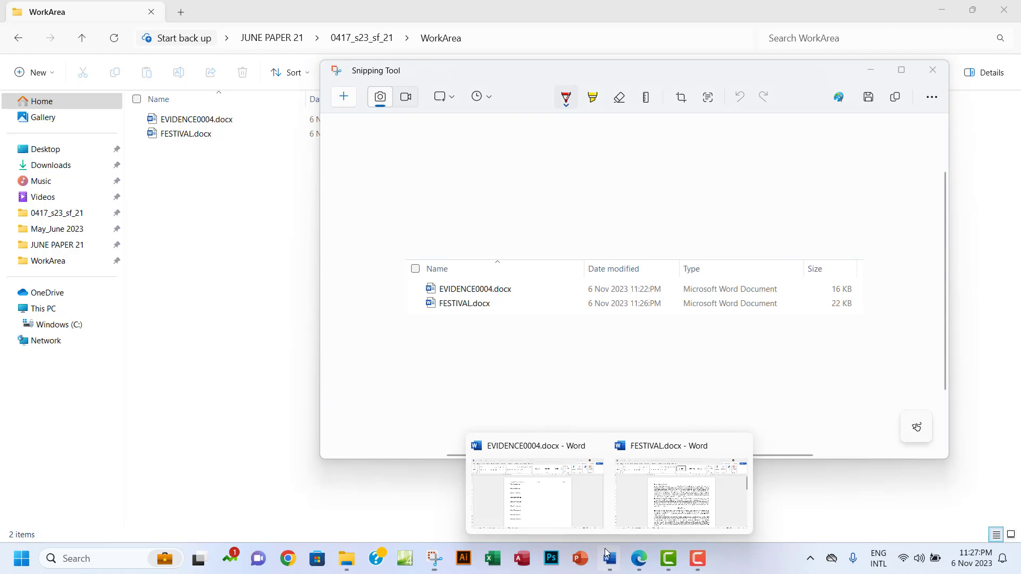
left_click(540, 516)
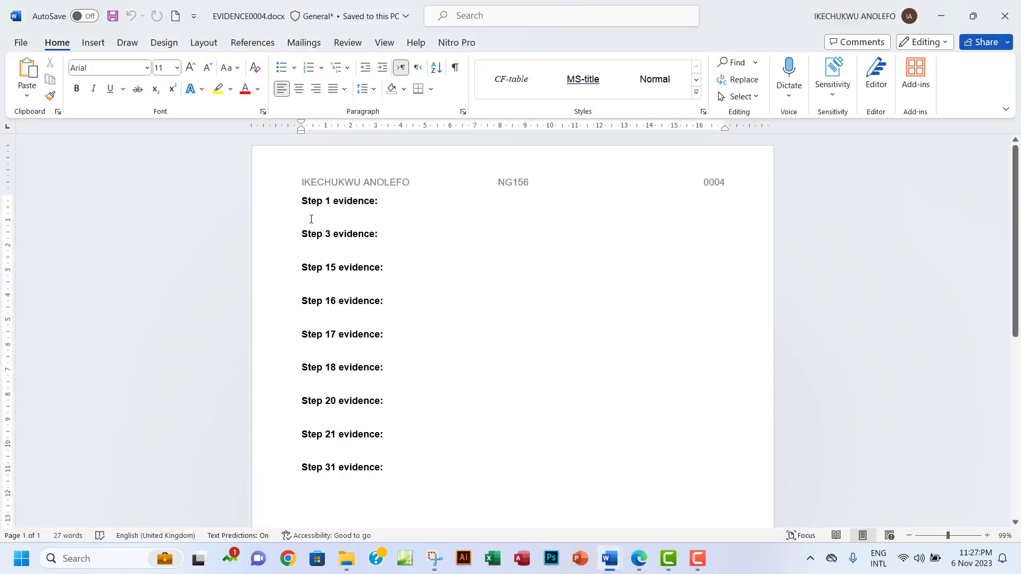
right_click(311, 219)
left_click(342, 312)
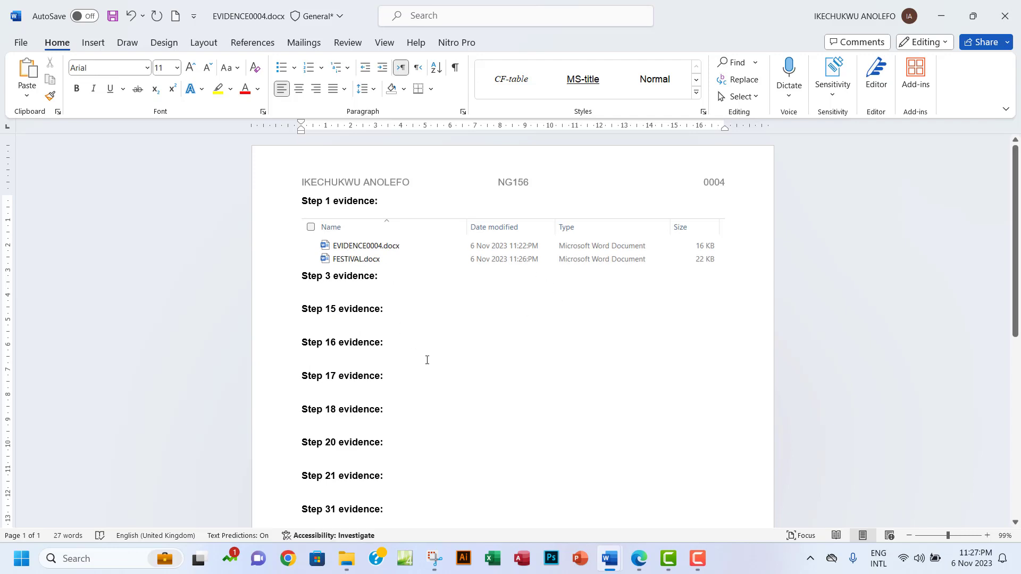
In Edge, highlight the remaining step 1 instructions in the question paper and read step 2 on page 3
left_click(638, 558)
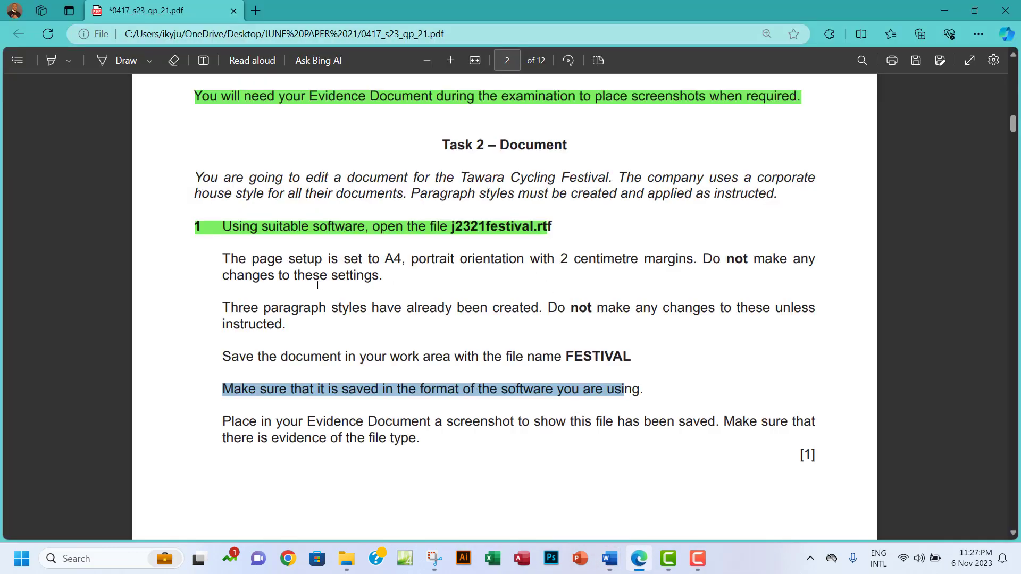
left_click_drag(228, 259, 444, 425)
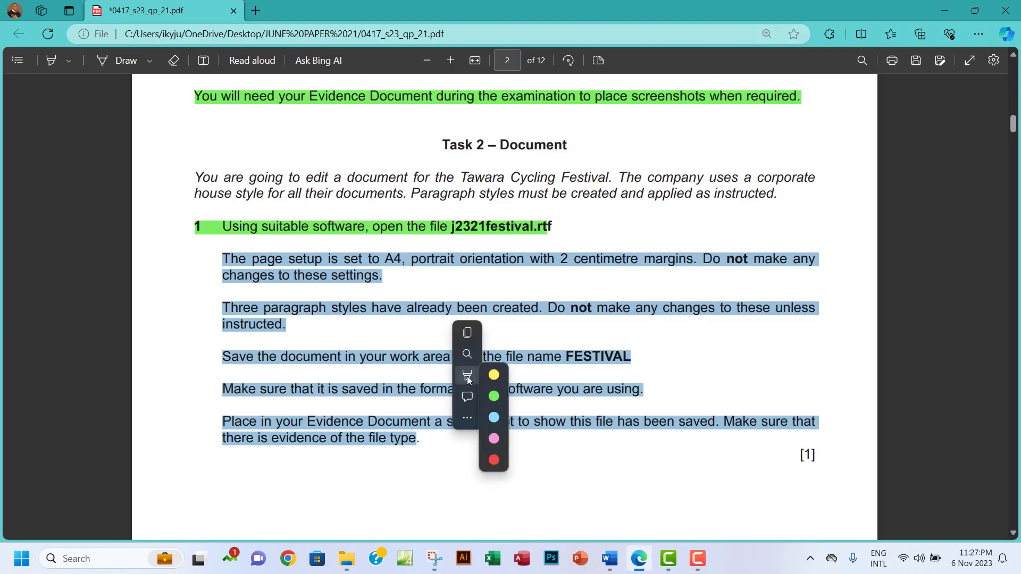
left_click(501, 376)
scroll(549, 349, "down", 6)
scroll(550, 349, "down", 4)
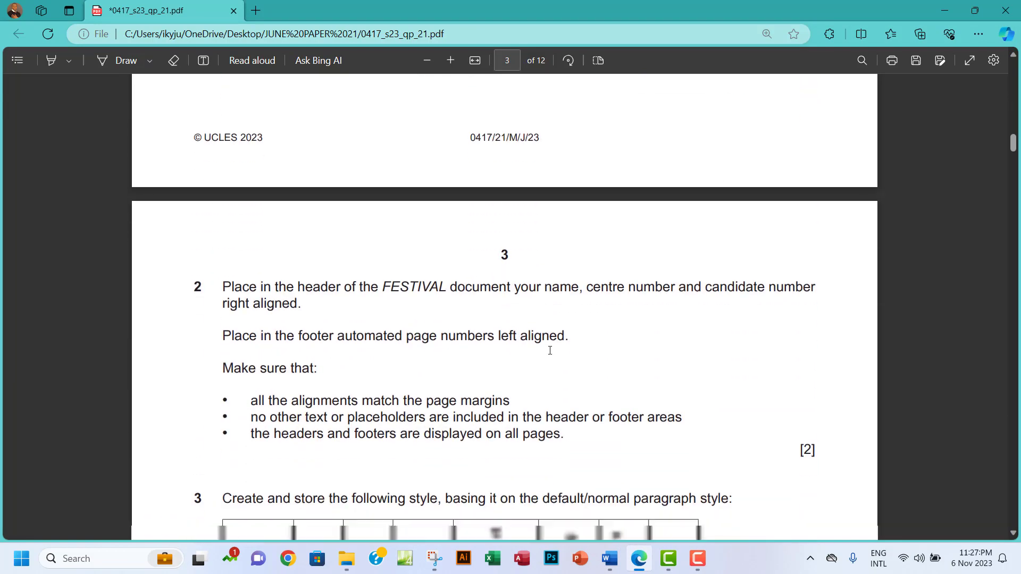
scroll(549, 349, "down", 1)
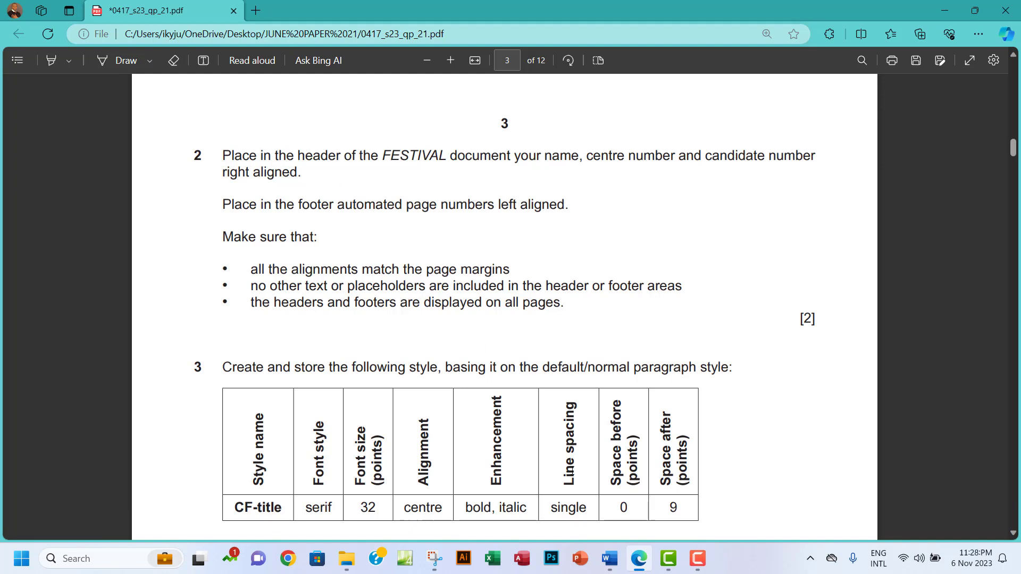
In FESTIVAL.docx in Word, insert a Blank (Three Columns) header
left_click(664, 497)
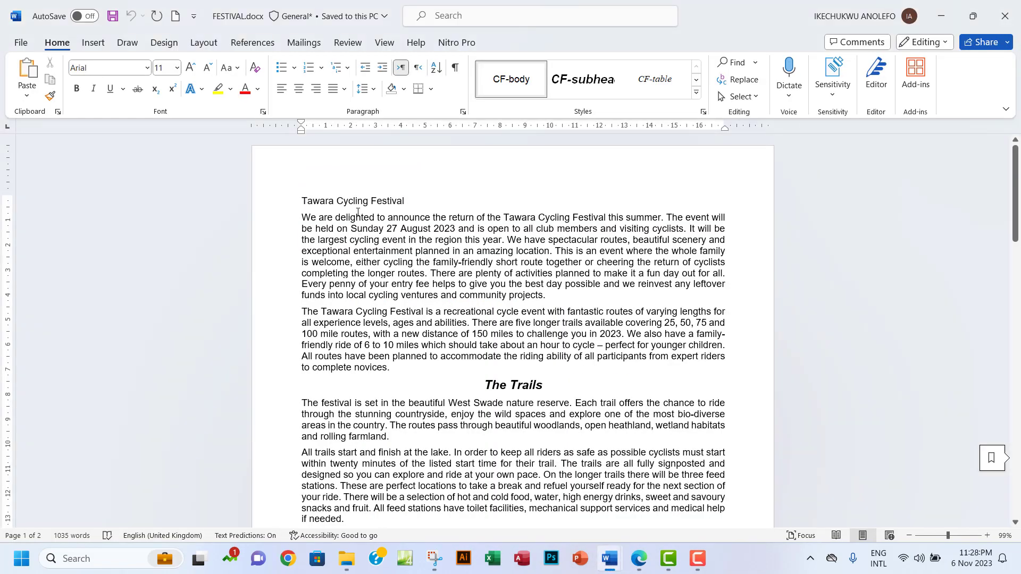
left_click(93, 47)
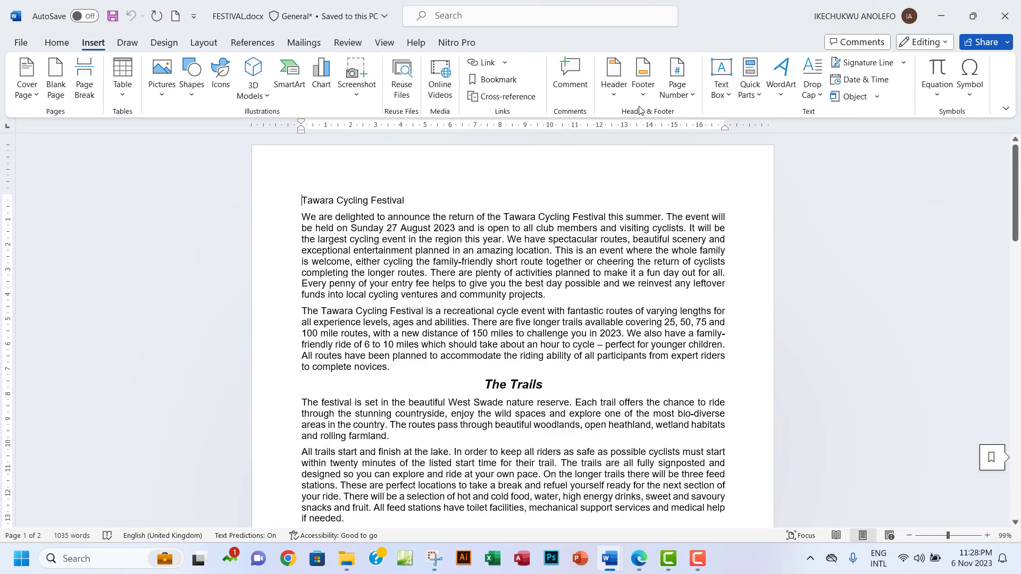
left_click(613, 77)
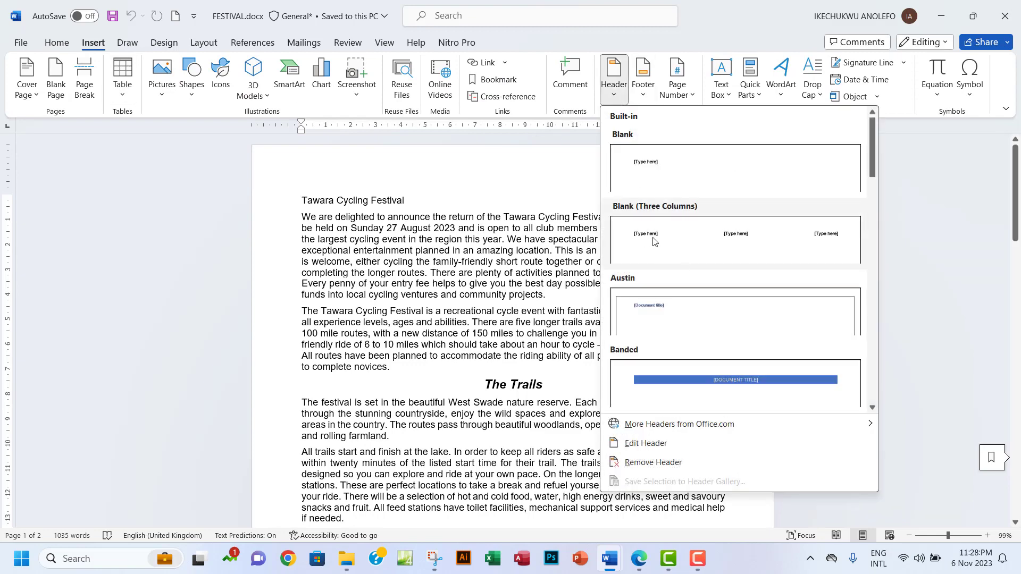
left_click(654, 241)
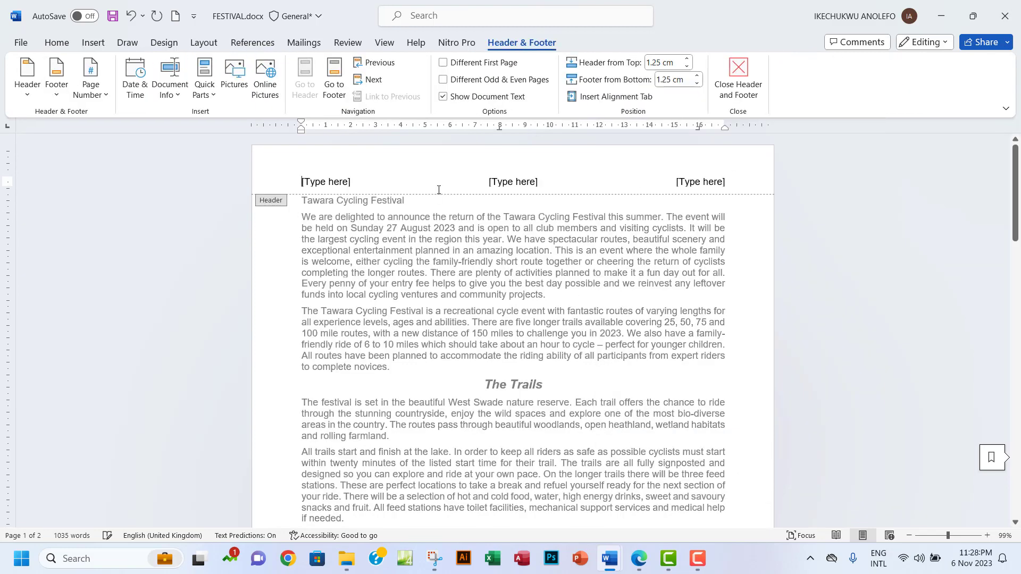
Fill the header's right-aligned placeholder with the candidate's full name in capitals, the centre number and the candidate number, separated by commas
left_click(700, 182)
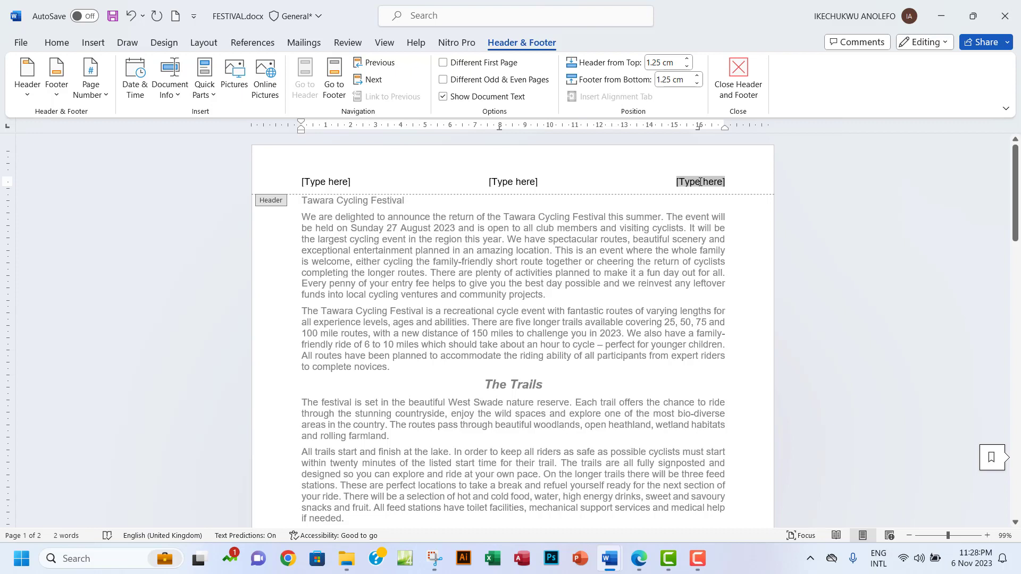
type("ikech")
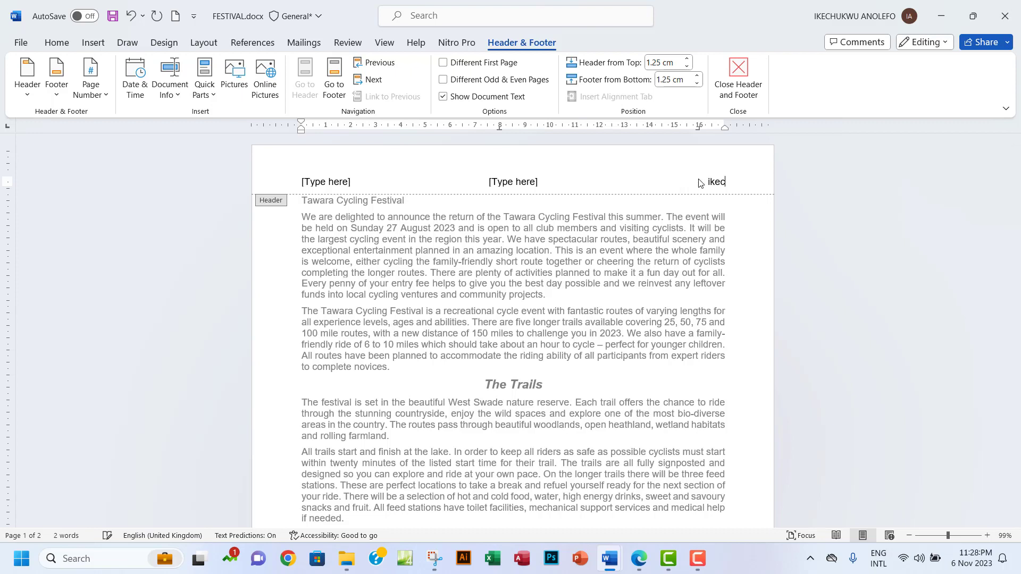
key("BackSpace")
key("BackSpace")
key("BackSpace")
key("BackSpace")
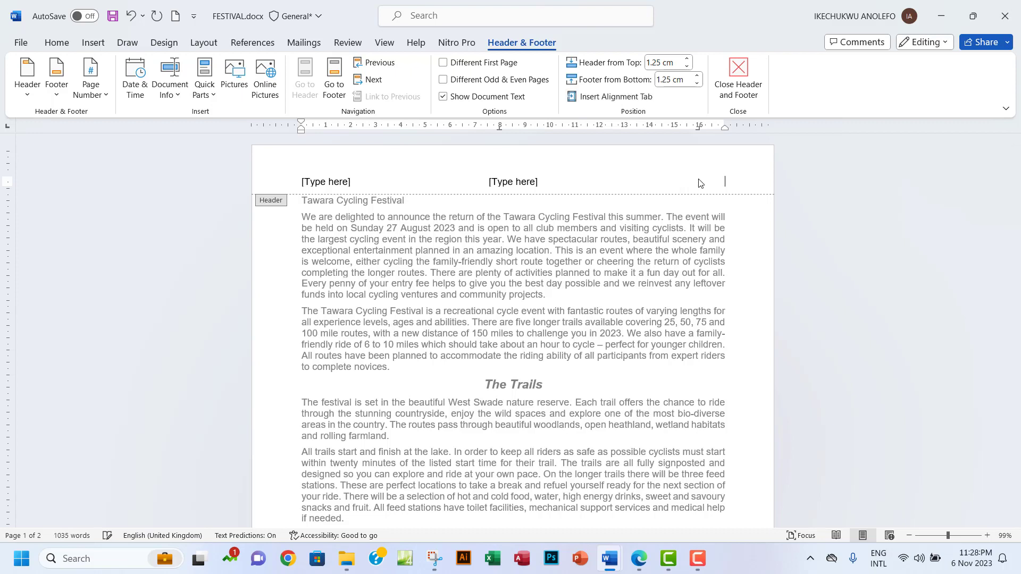
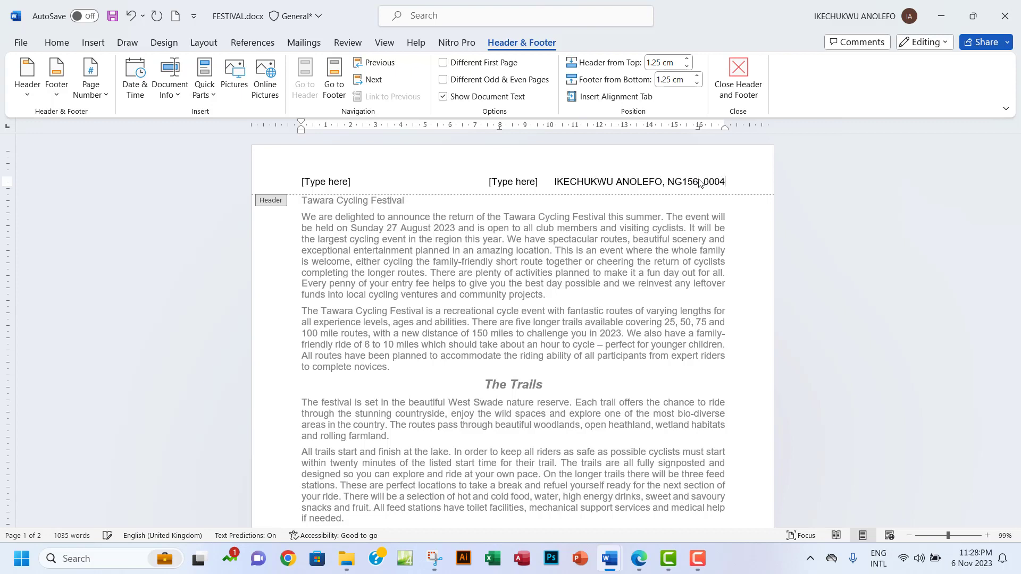
Delete the centre and left placeholders from the header and leave header editing
left_click(506, 181)
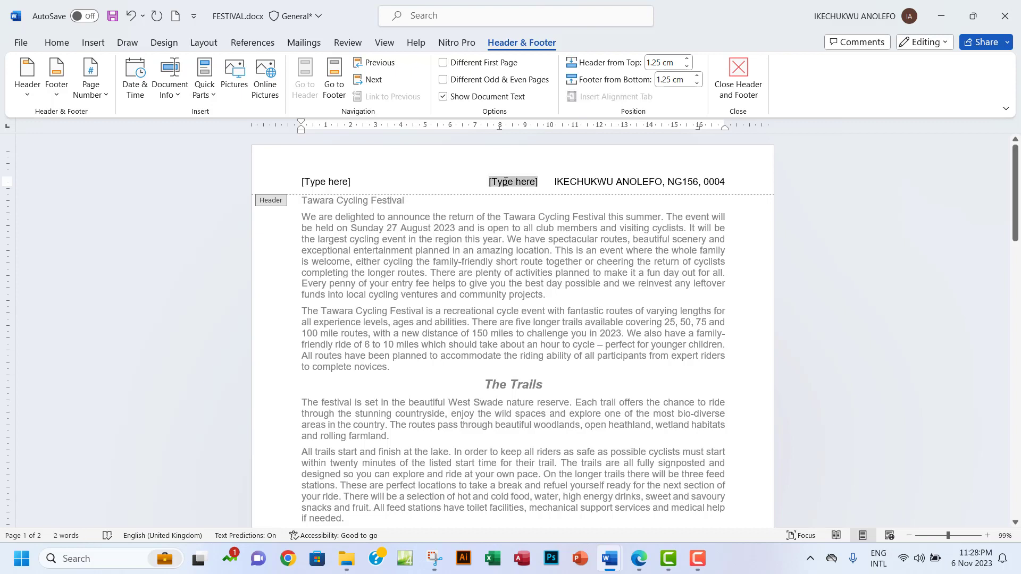
key("Delete")
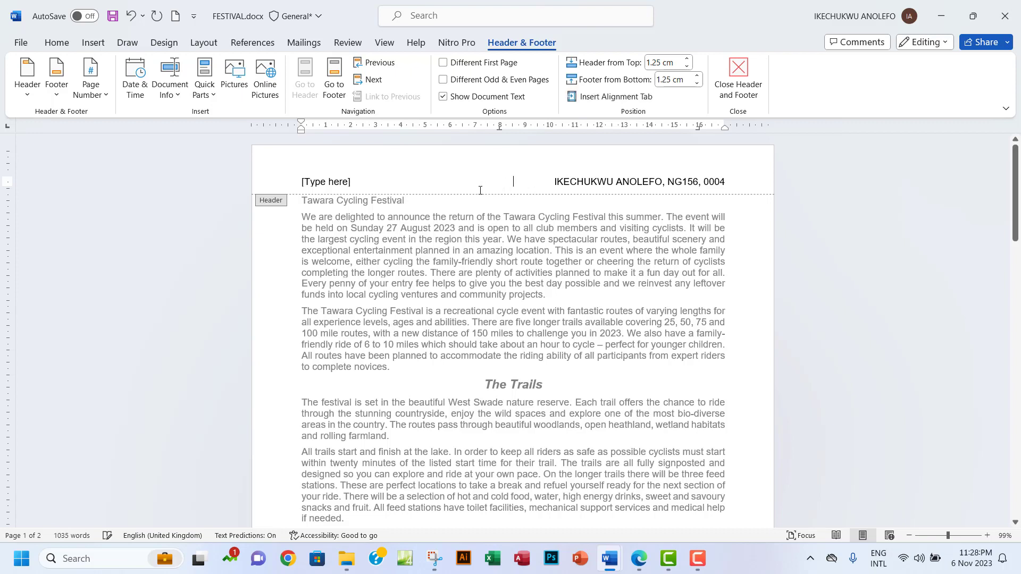
left_click(325, 184)
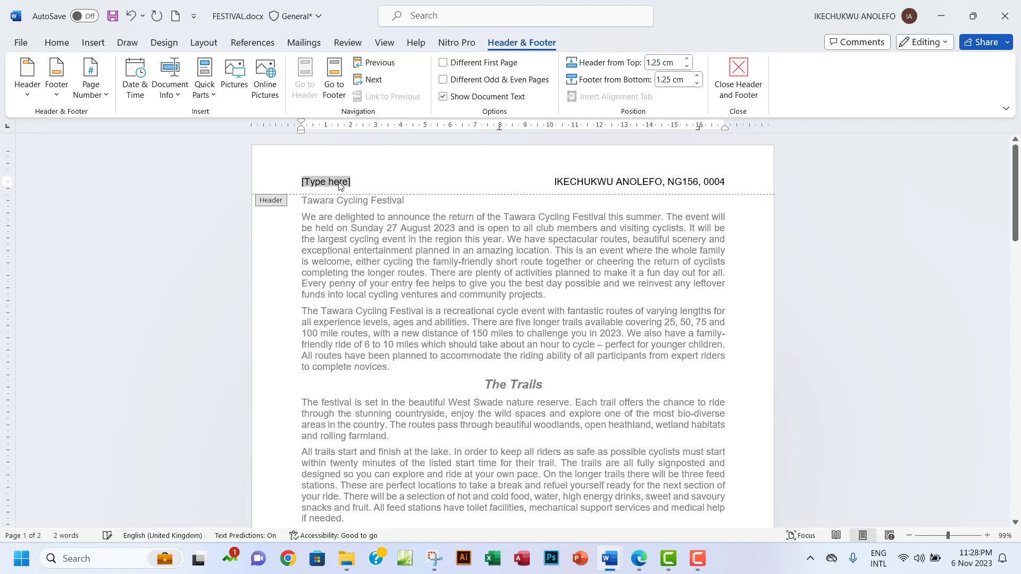
key("Delete")
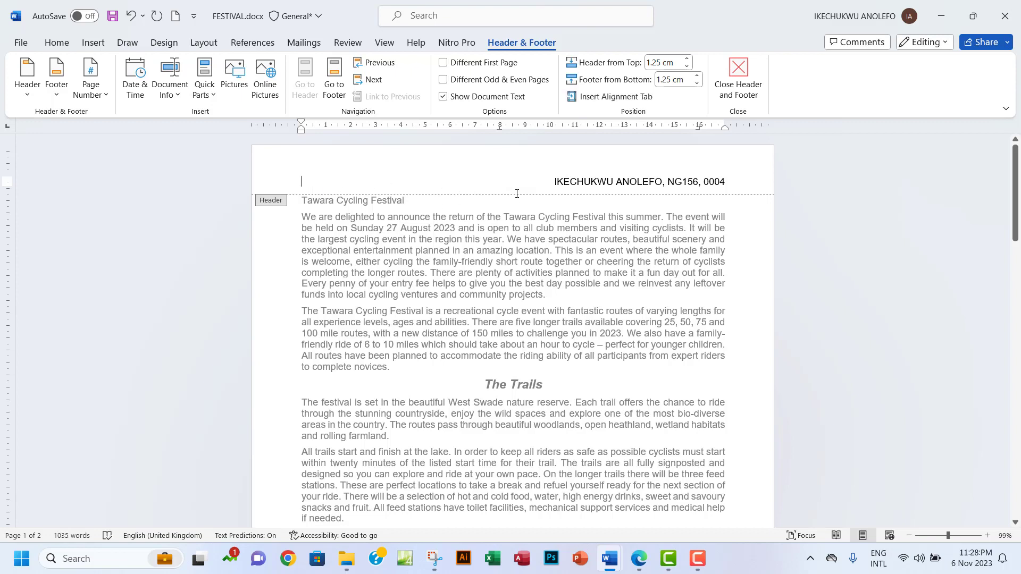
left_click(738, 83)
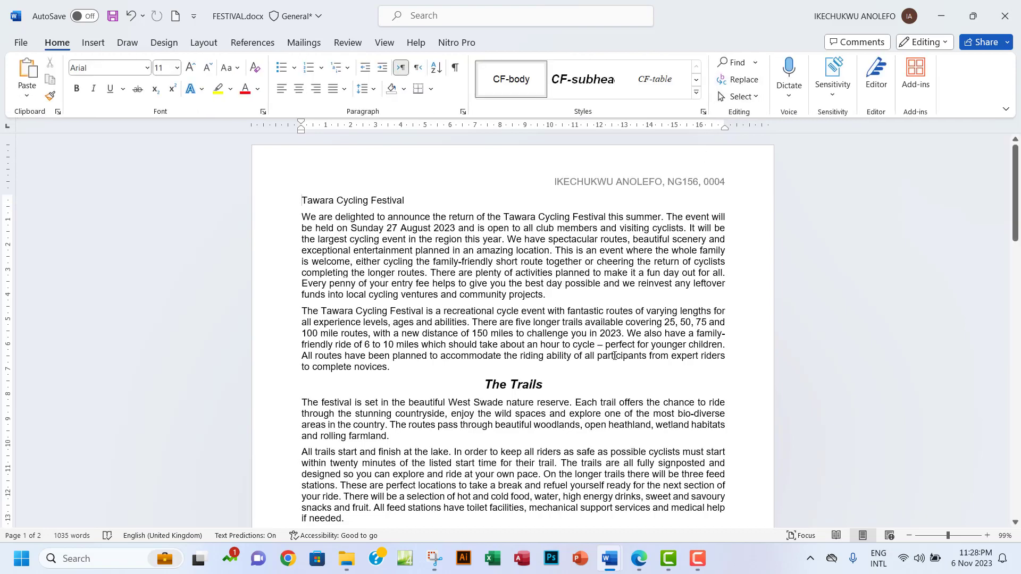
In Edge, highlight the step 2 header instruction in the question paper in green
left_click(640, 560)
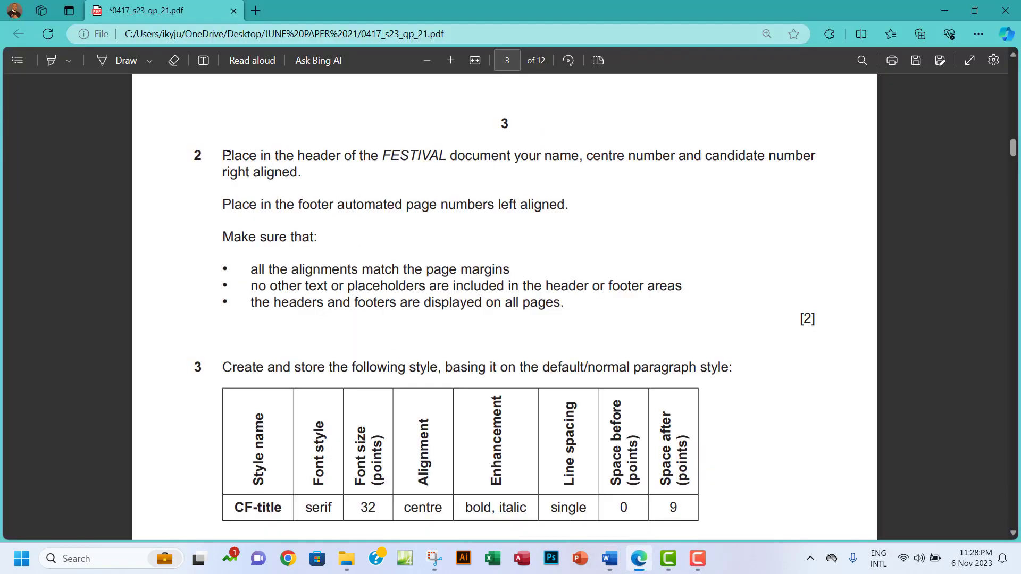
left_click_drag(235, 154, 302, 180)
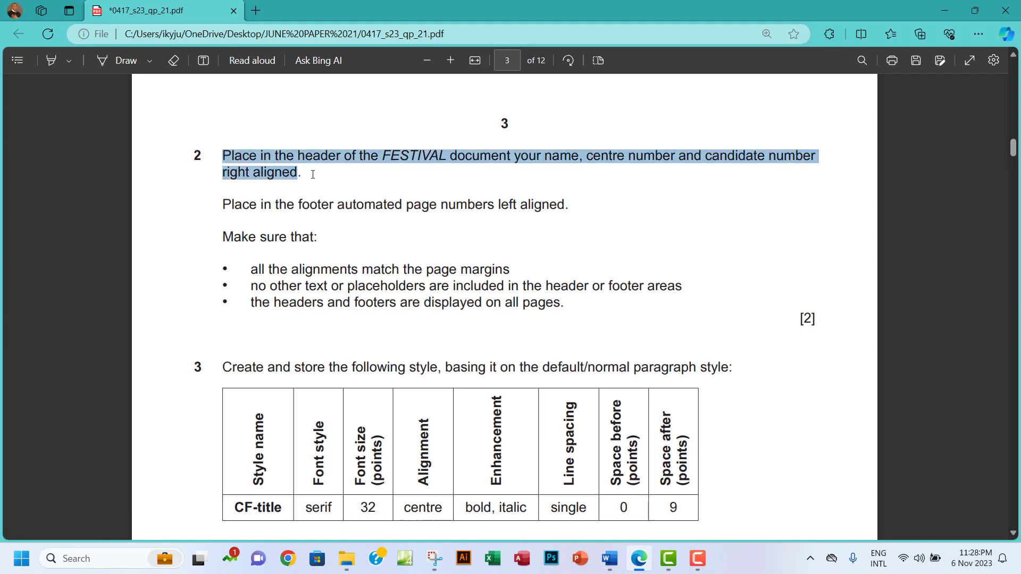
mouse_move(329, 110)
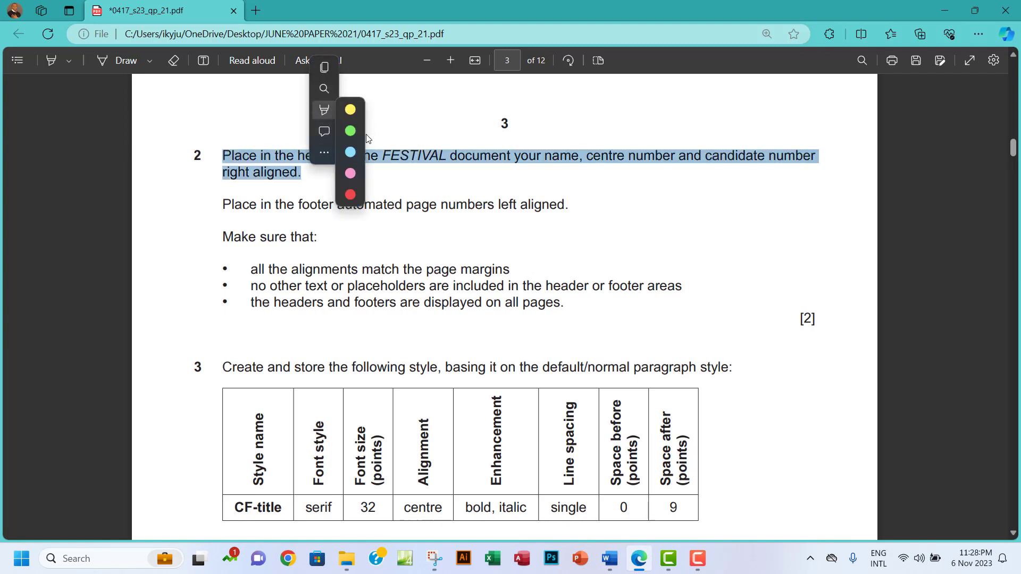
left_click(351, 130)
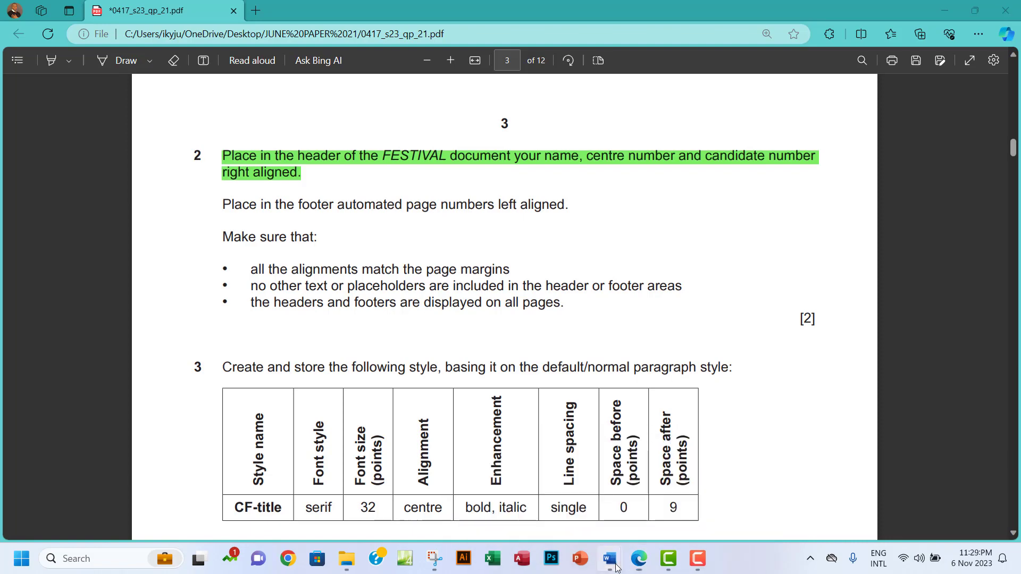
Switch to FESTIVAL.docx in Word and insert a Blank (Three Columns) footer
mouse_move(610, 558)
left_click(643, 527)
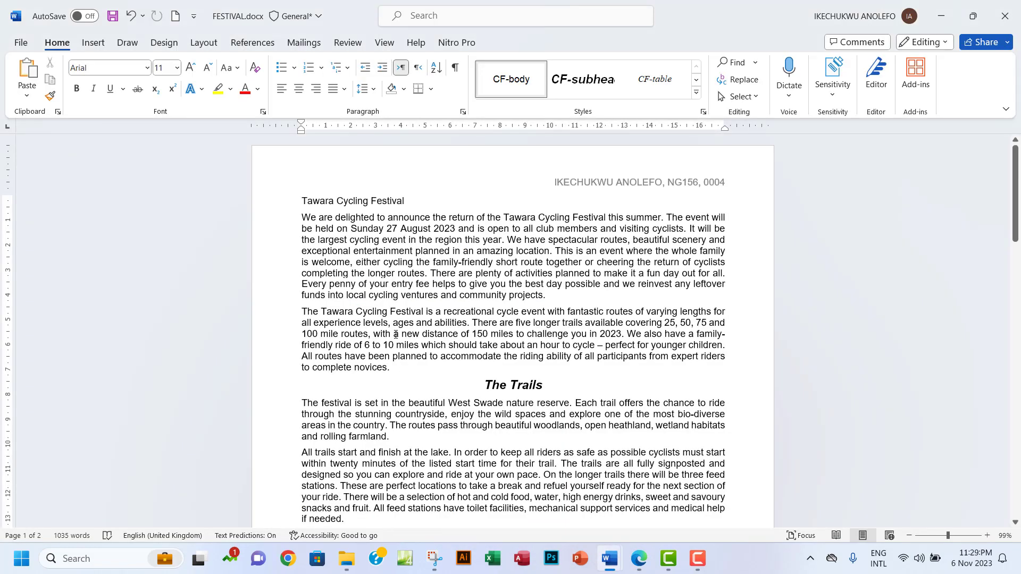
left_click(93, 42)
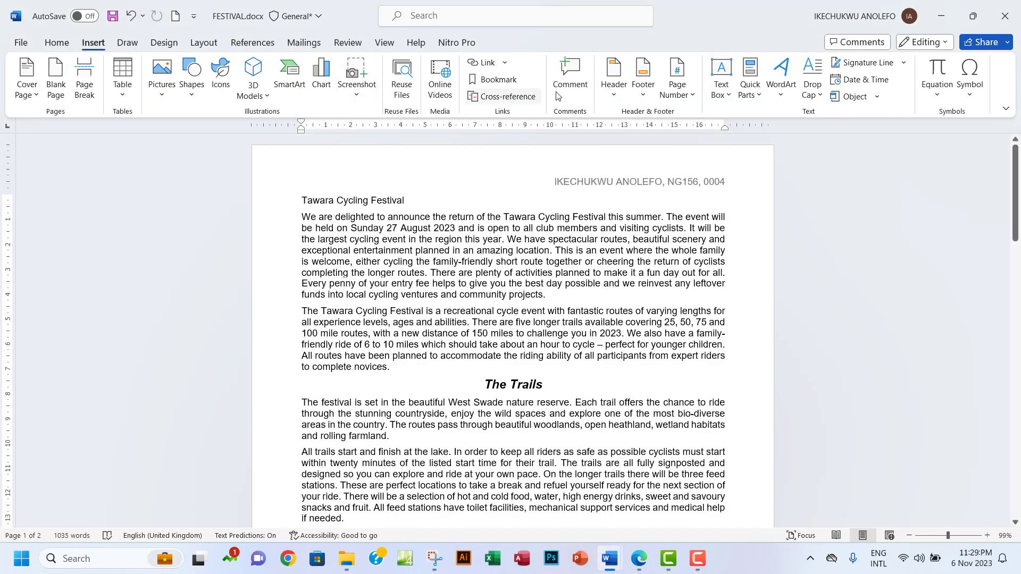
left_click(643, 80)
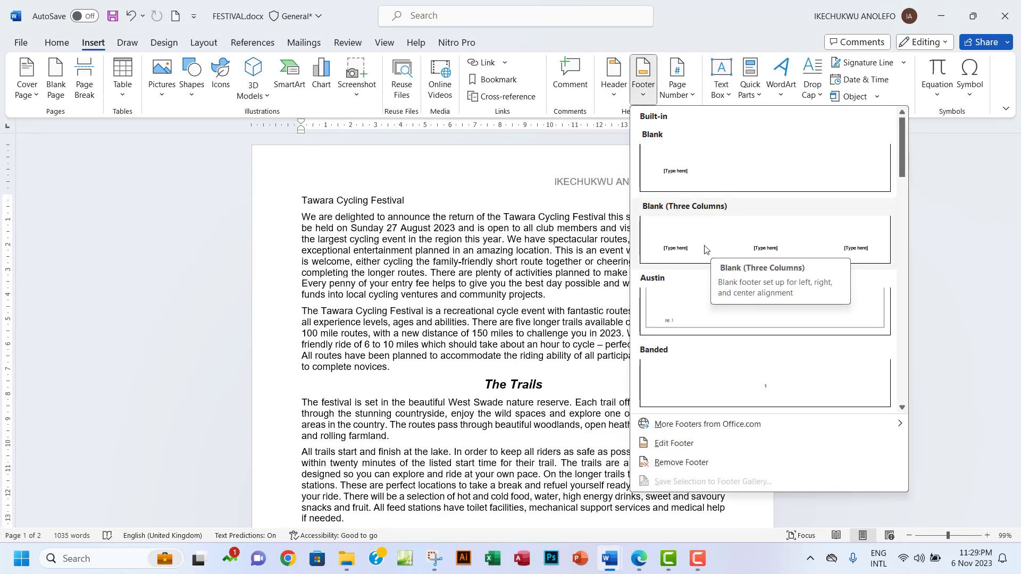
left_click(704, 249)
Replace the footer's left-aligned placeholder with an automated page number at the current position in the Plain Number format
scroll(455, 330, "down", 2)
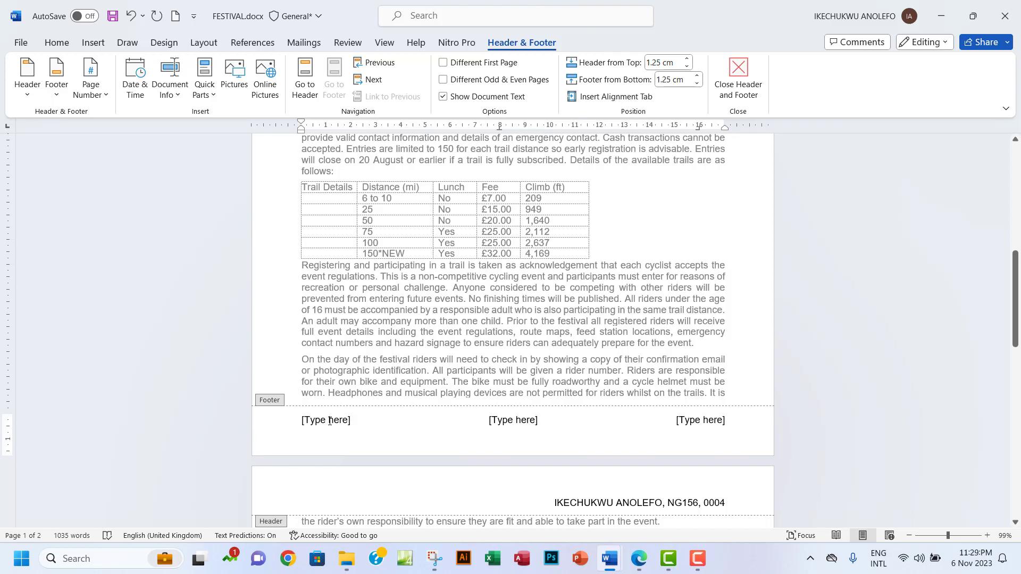
left_click(329, 421)
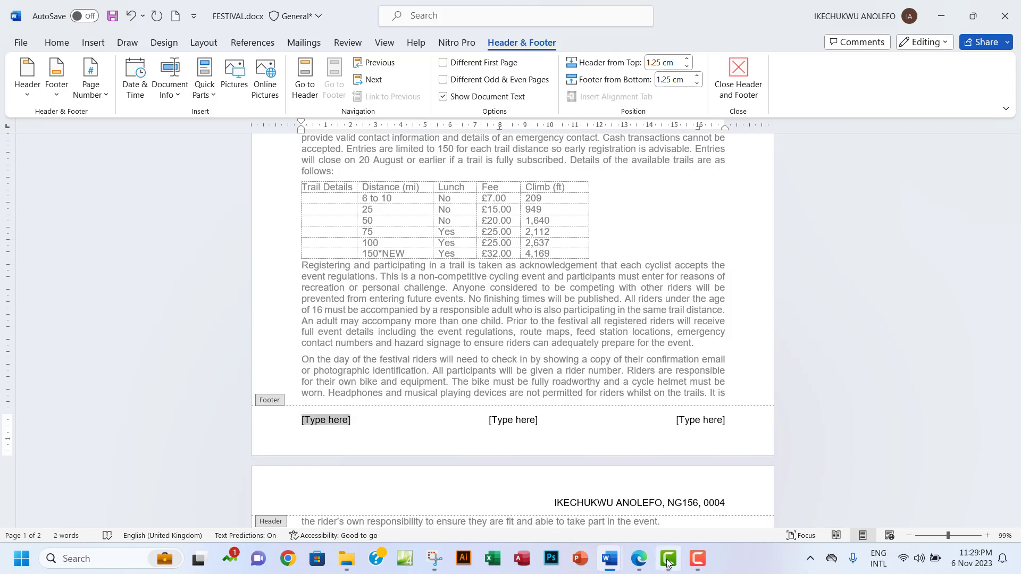
left_click(641, 563)
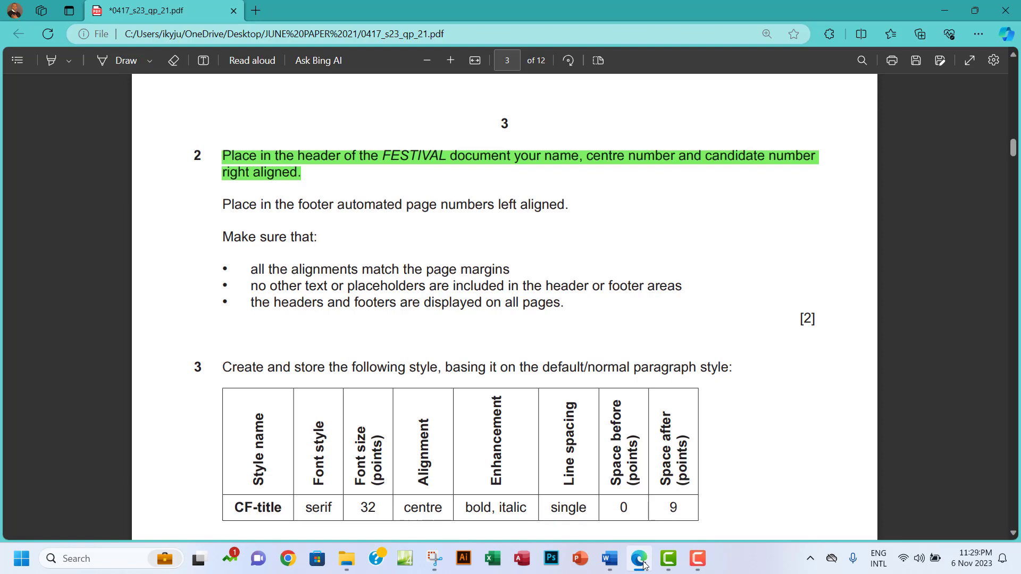
left_click(641, 562)
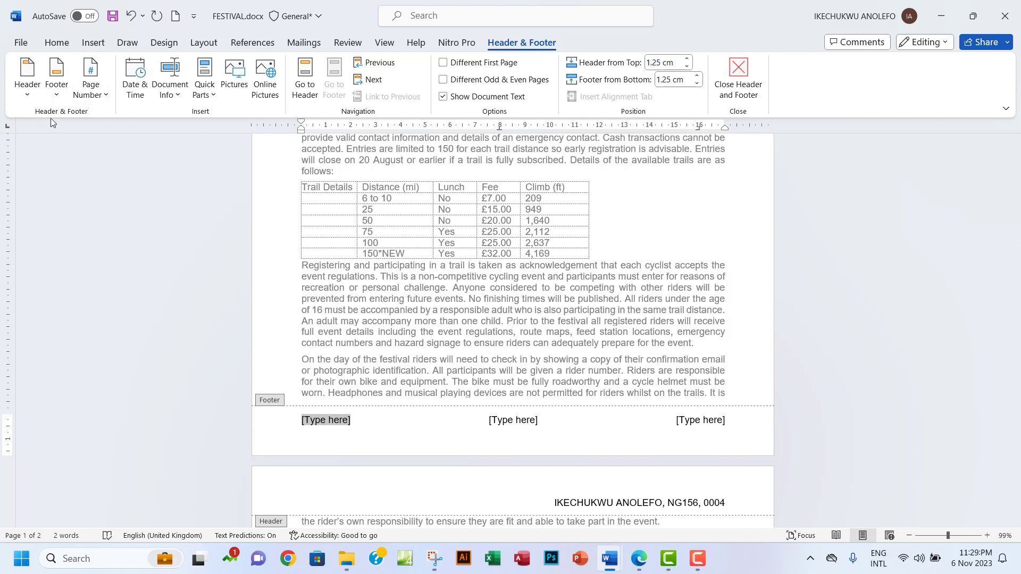
left_click(95, 96)
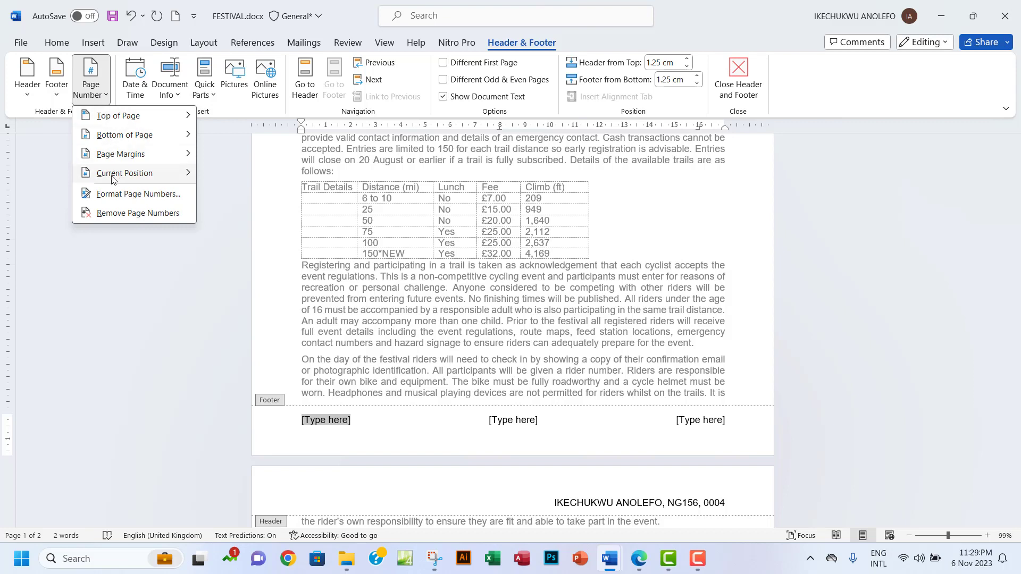
mouse_move(114, 179)
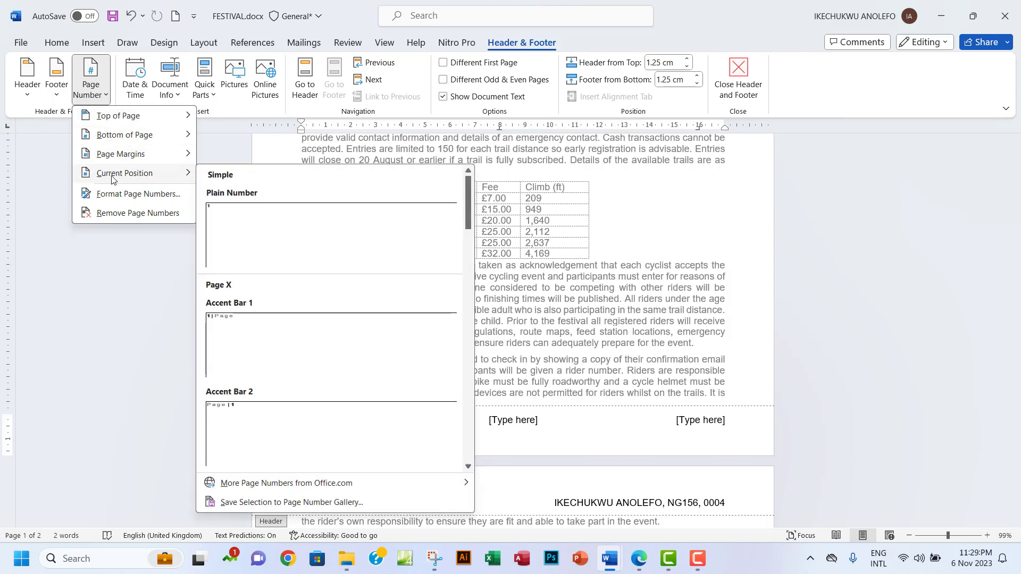
left_click(253, 232)
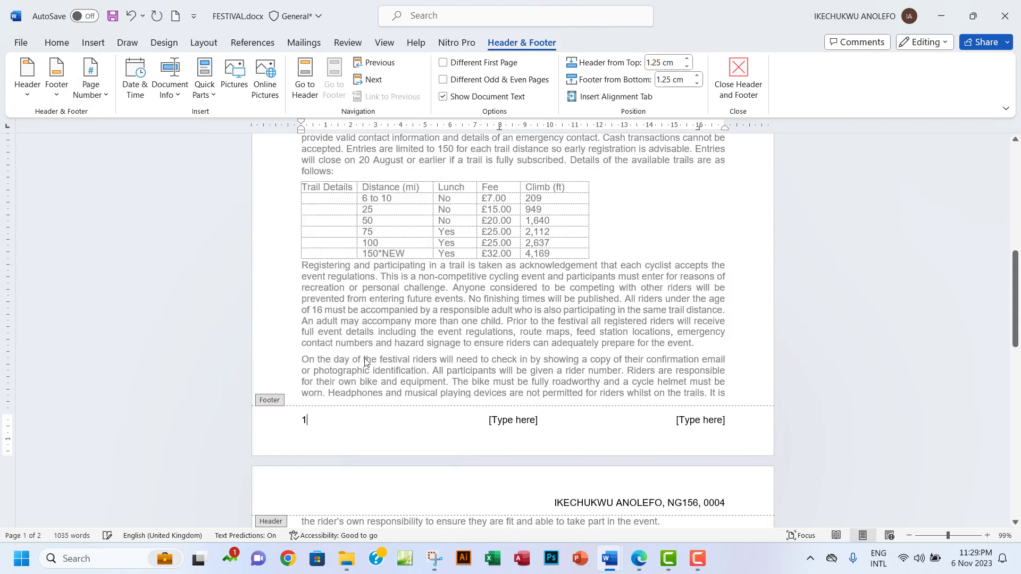
Delete the centre and right placeholders from the footer and leave footer editing
left_click(515, 424)
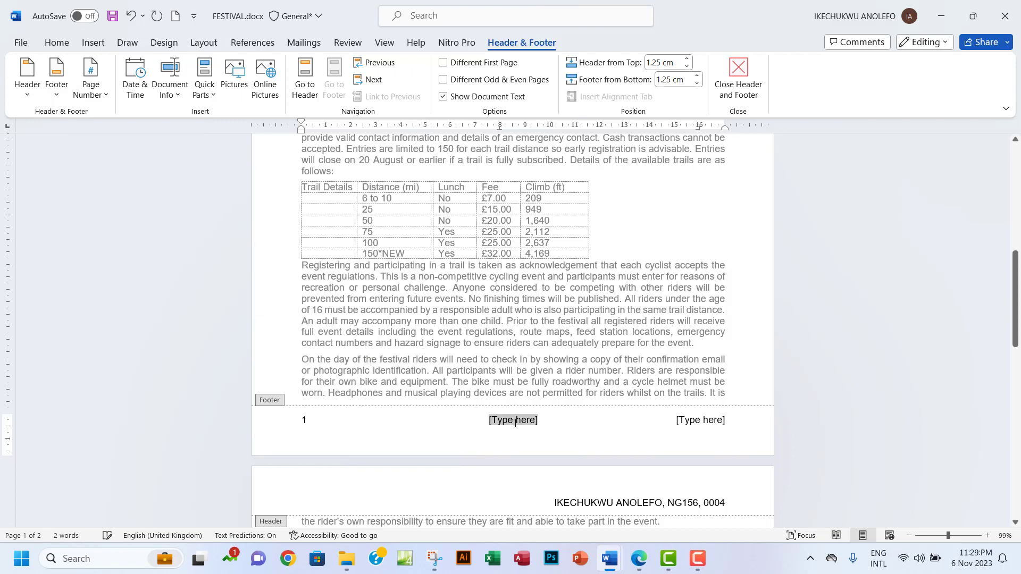
key("Delete")
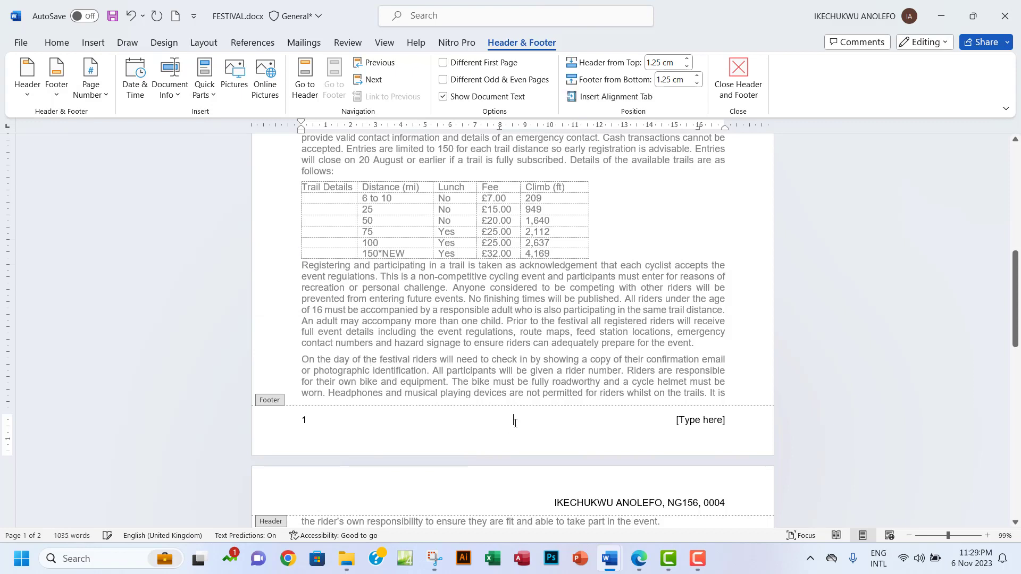
left_click(707, 422)
key("Delete")
left_click(738, 79)
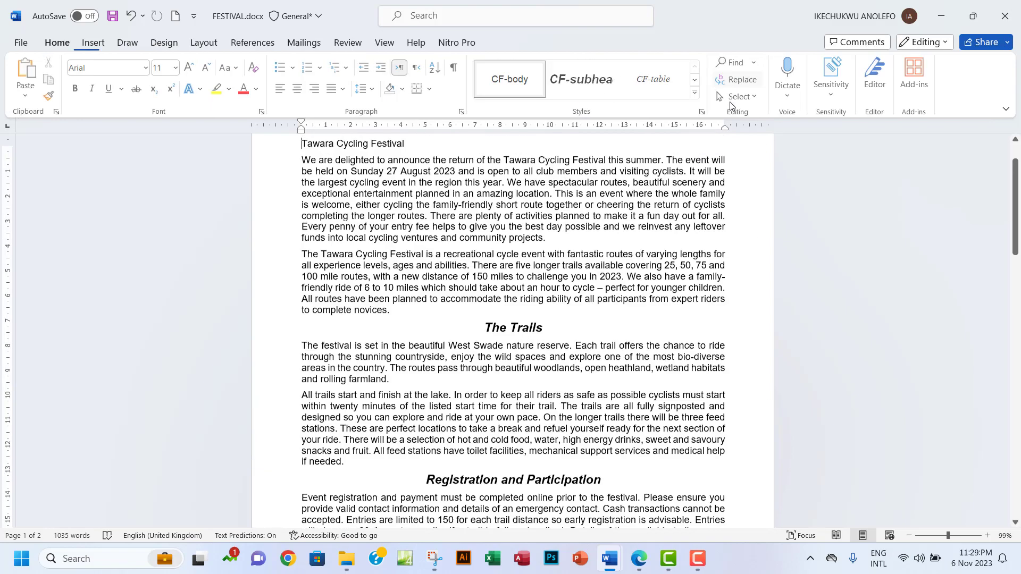
scroll(516, 354, "up", 1)
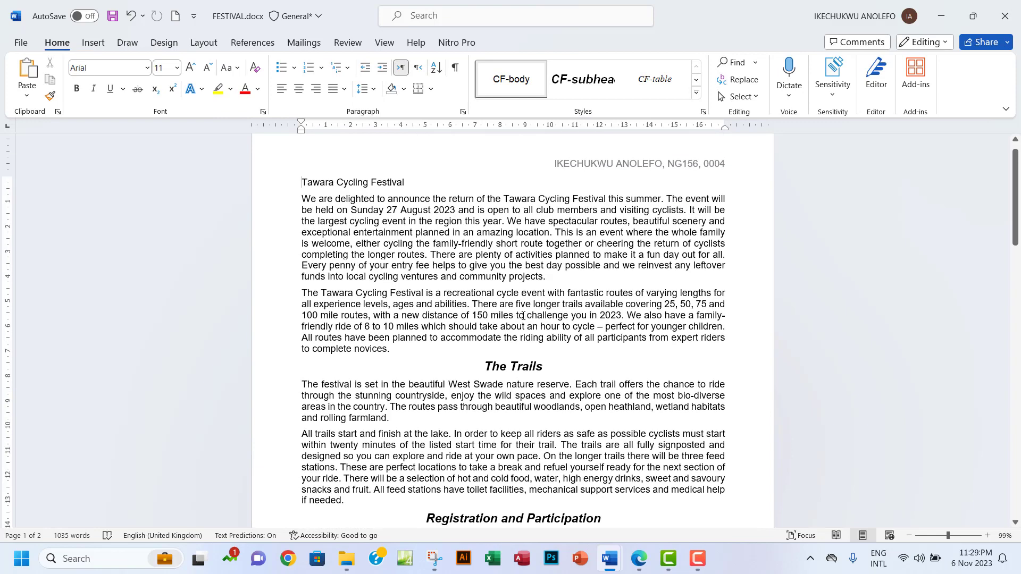
Read the "Make sure that" conditions in the question paper and check the header and footer alignment against the page margins in FESTIVAL.docx
left_click(639, 558)
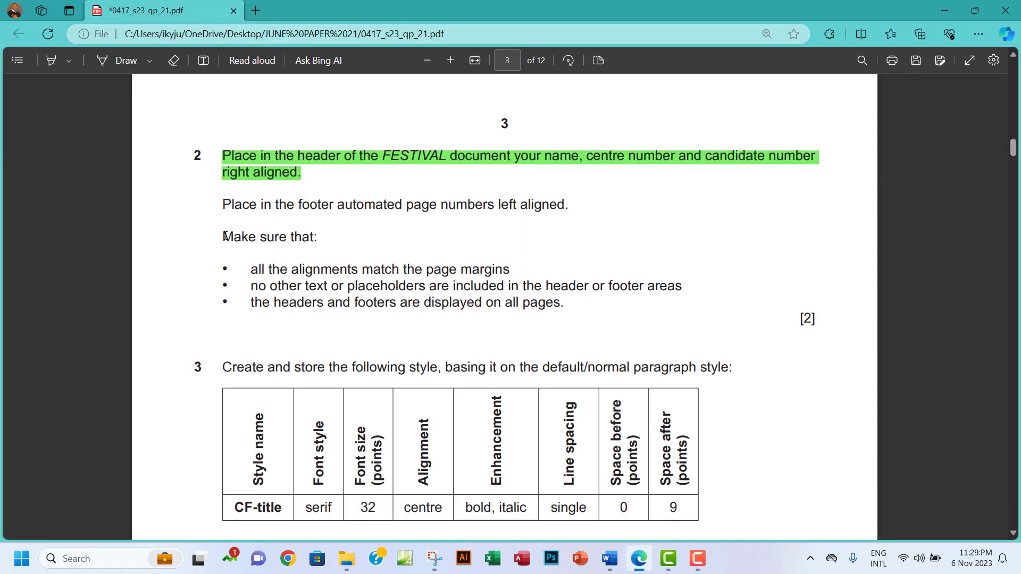
triple_click(238, 238)
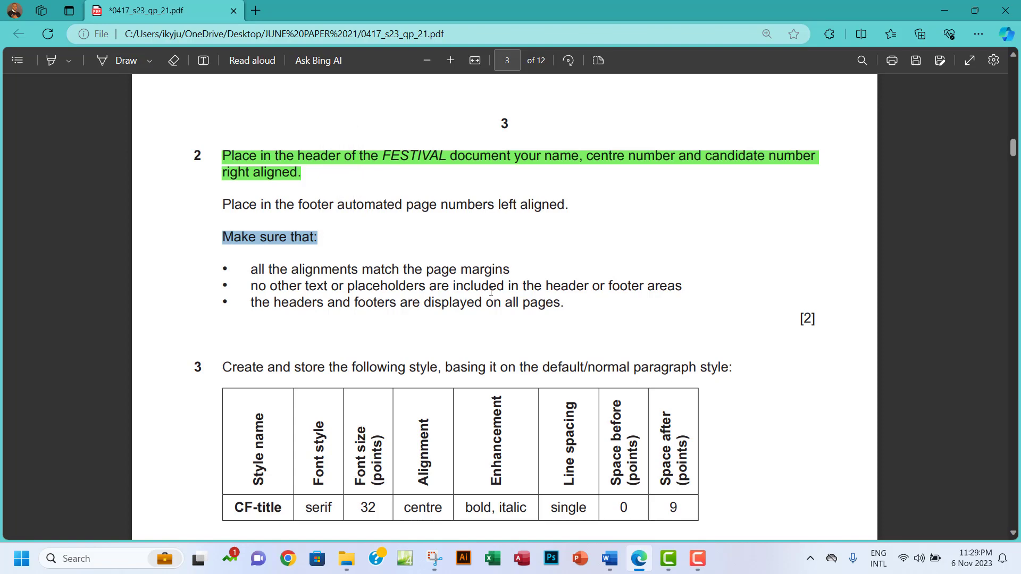
mouse_move(610, 560)
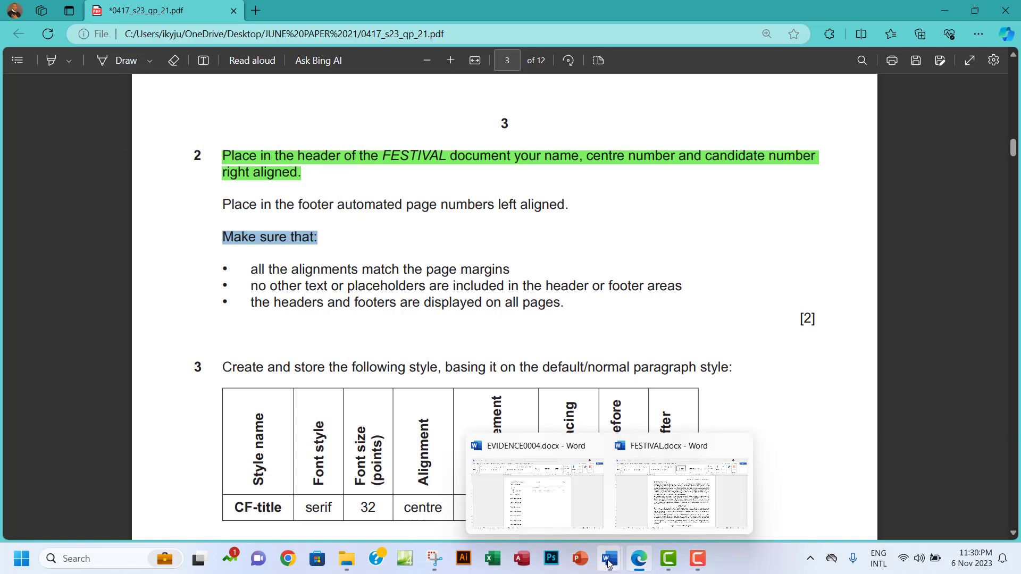
left_click(675, 484)
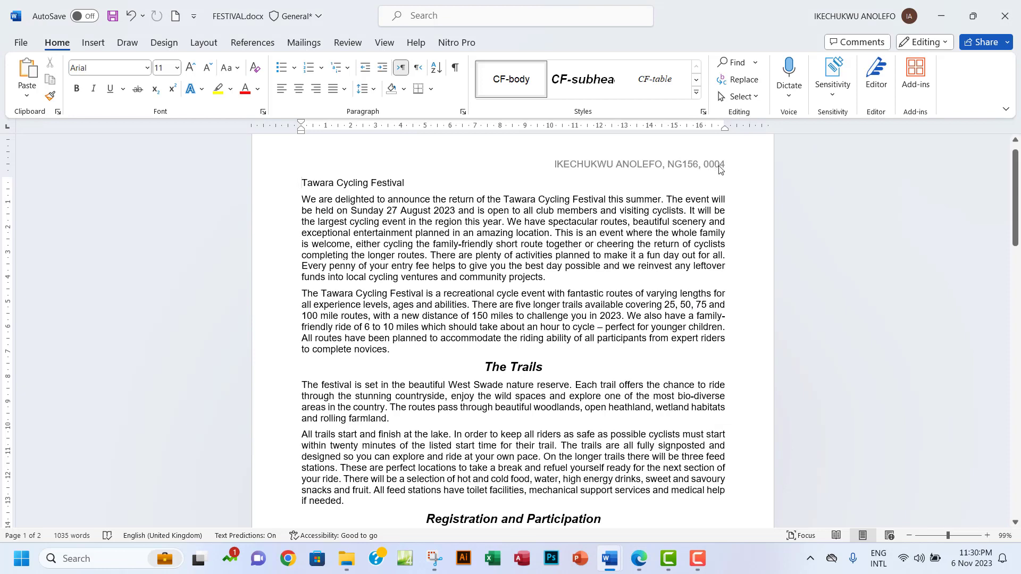
scroll(669, 245, "down", 4)
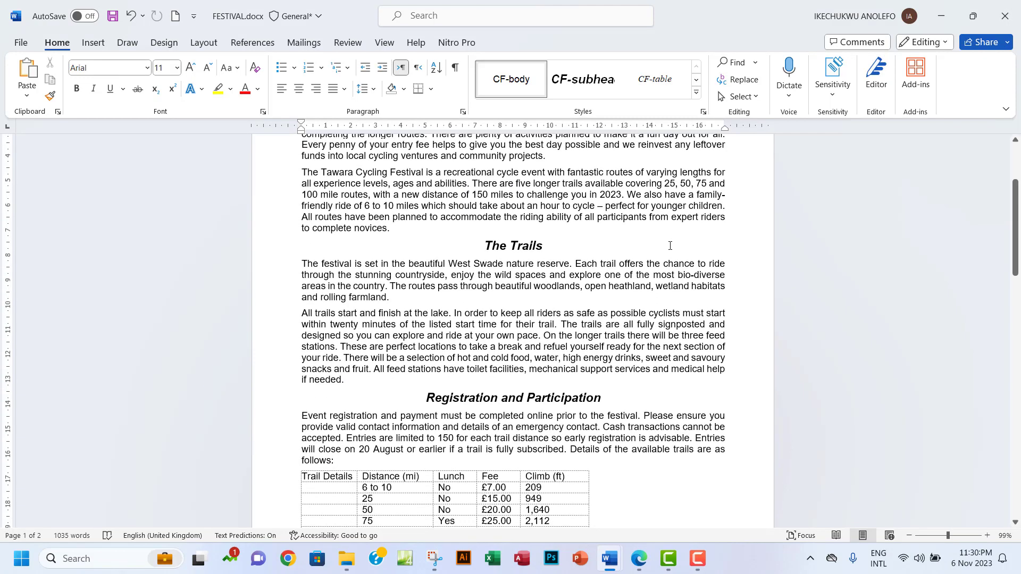
scroll(670, 246, "down", 11)
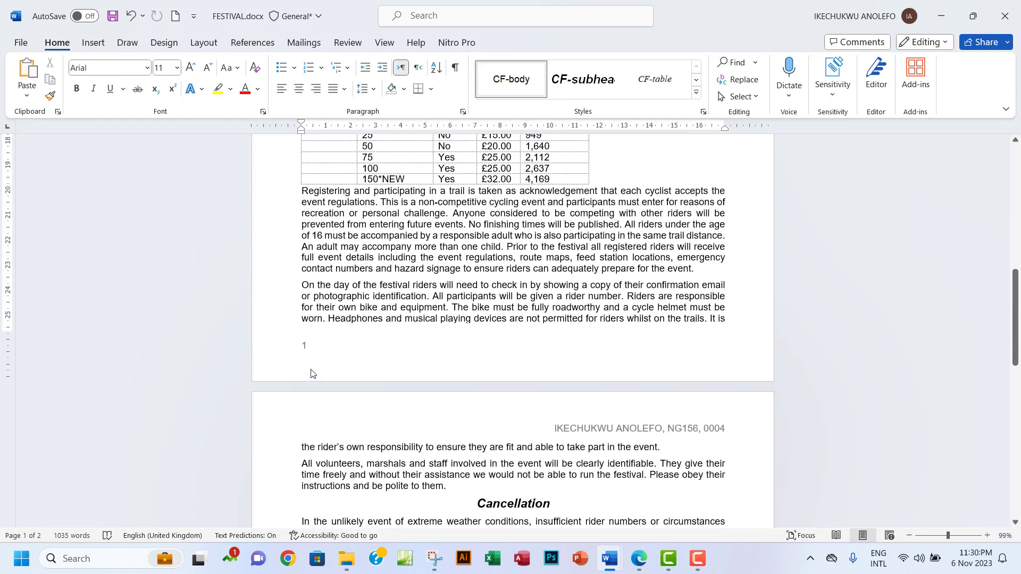
scroll(397, 353, "up", 12)
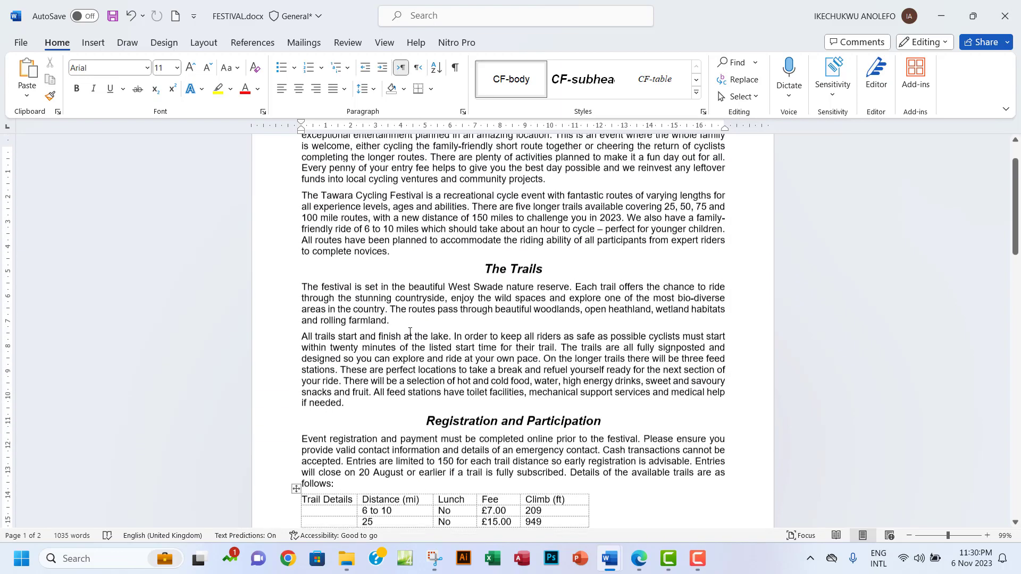
scroll(410, 332, "up", 2)
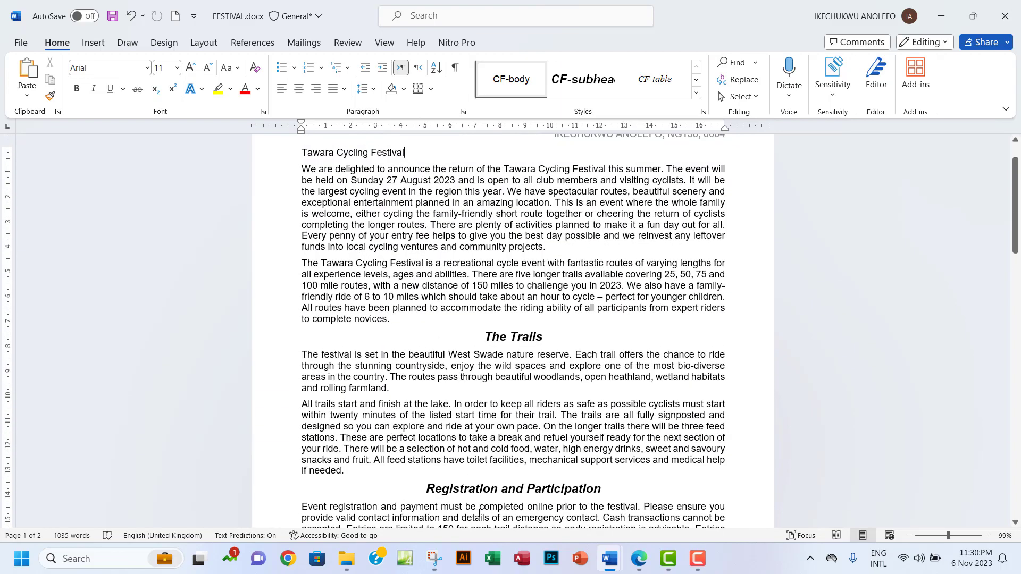
Recheck the step 2 conditions in Edge, then examine both pages of FESTIVAL.docx for leftover placeholders and for the header and footer
left_click(638, 559)
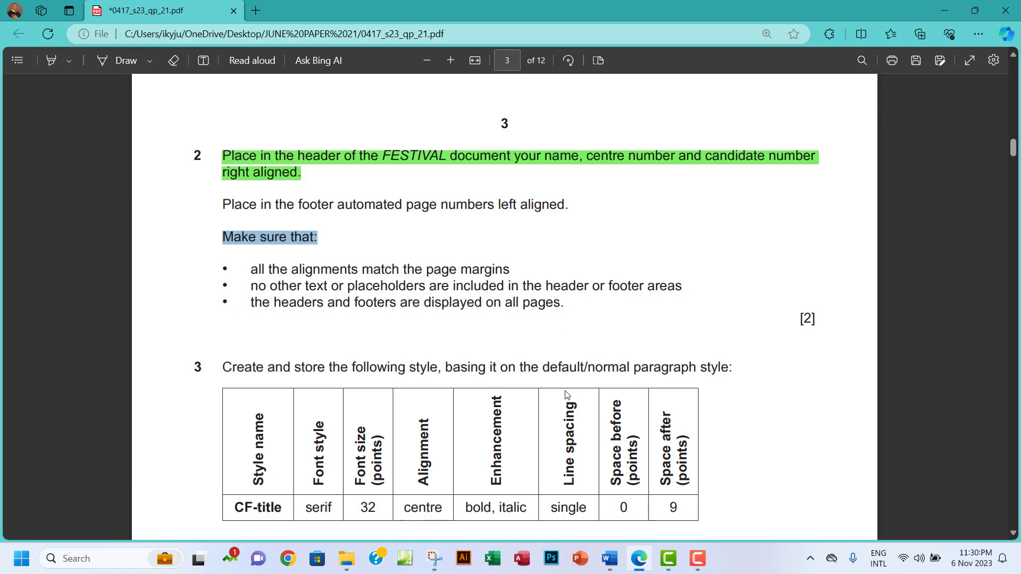
mouse_move(611, 558)
left_click(665, 492)
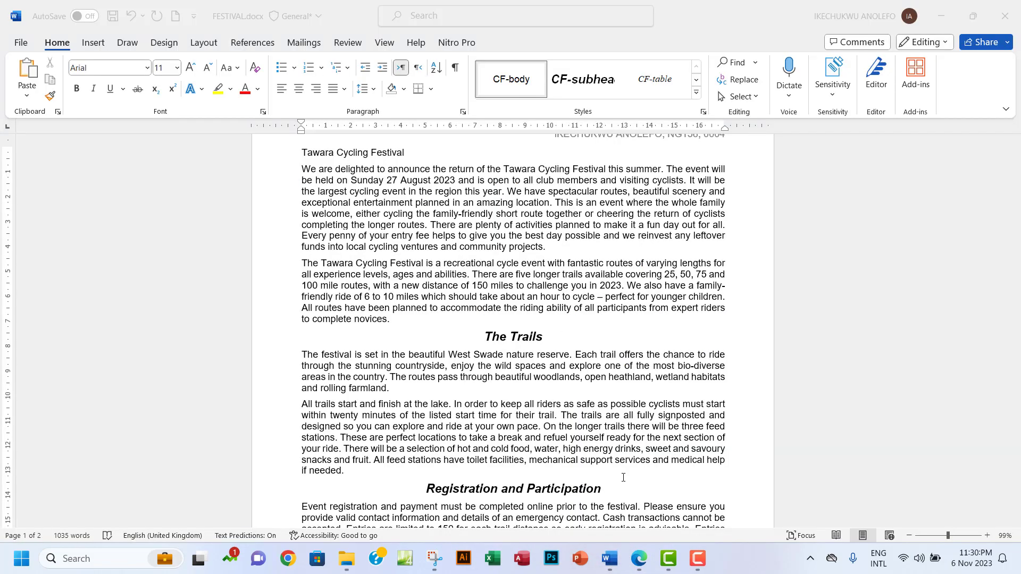
scroll(394, 345, "down", 6)
scroll(395, 345, "down", 8)
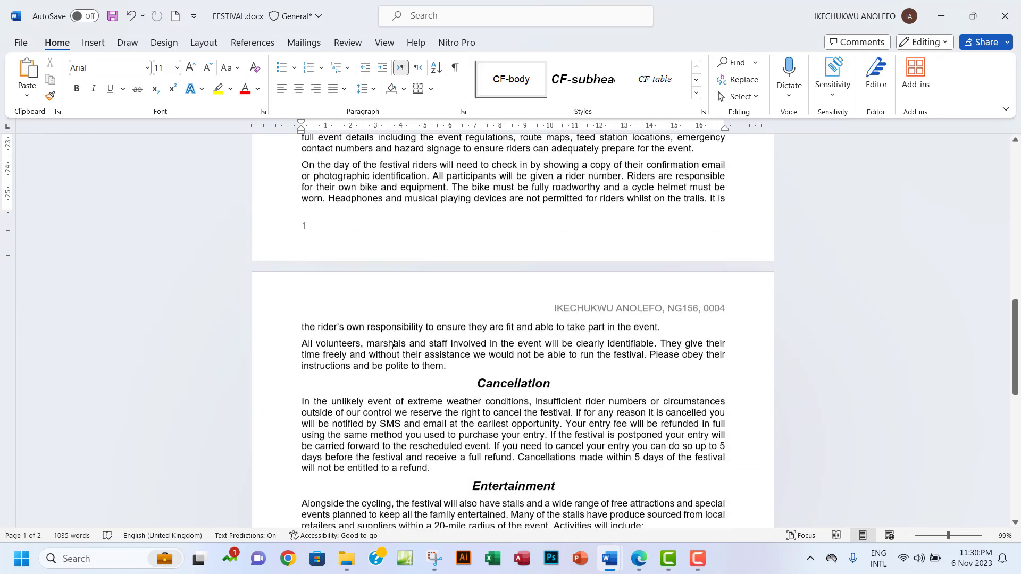
scroll(394, 345, "up", 2)
scroll(395, 345, "down", 8)
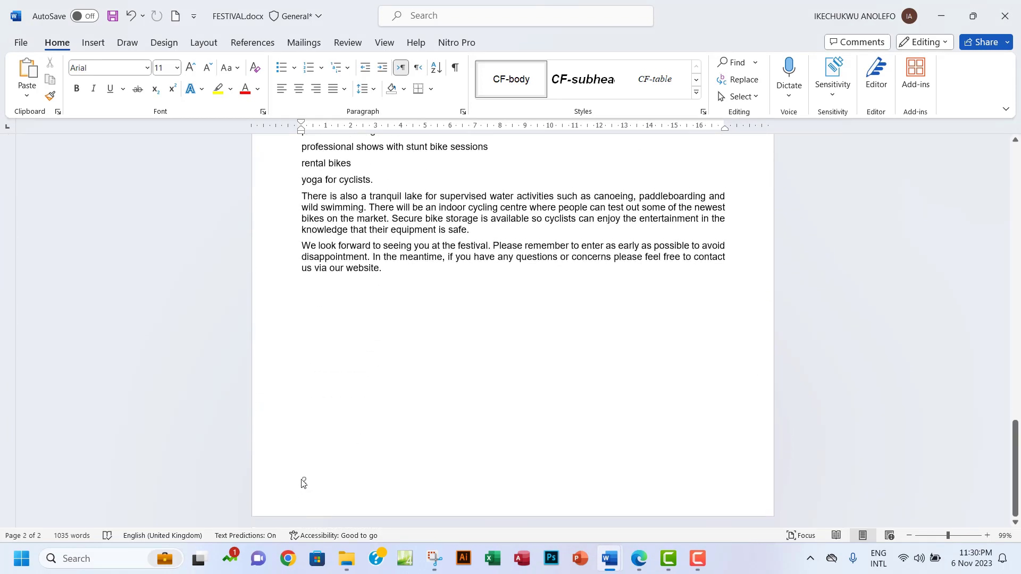
scroll(353, 382, "up", 4)
scroll(351, 328, "up", 15)
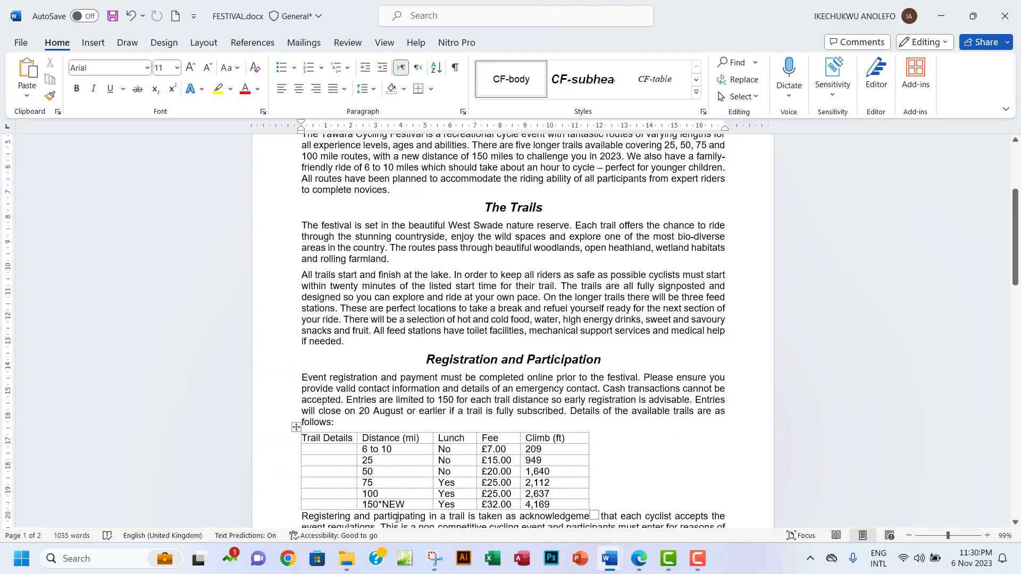
In Edge, highlight the step 2 footer instruction and its "Make sure that" conditions in the question paper in green
mouse_move(639, 559)
left_click(573, 511)
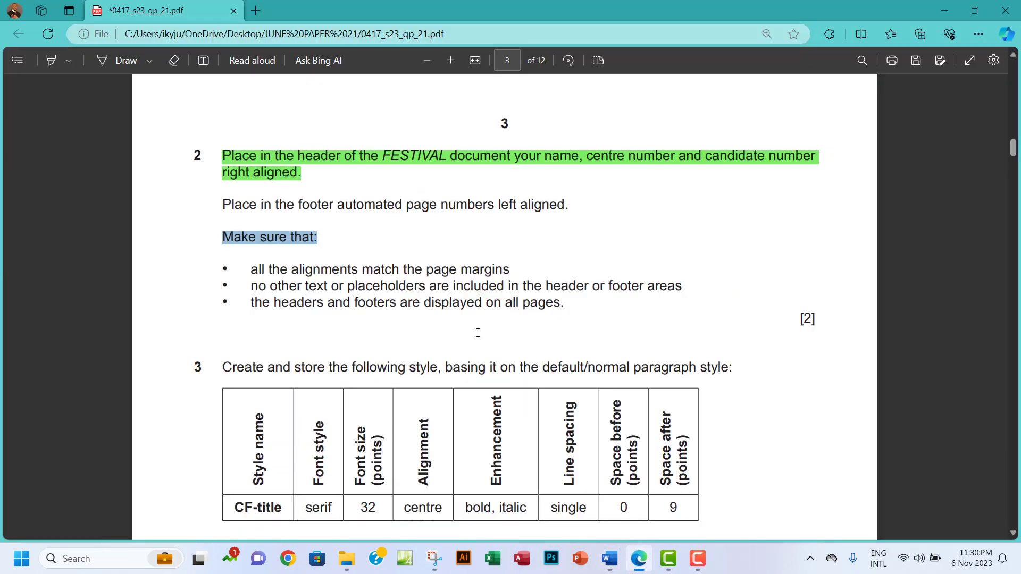
left_click_drag(223, 203, 566, 306)
mouse_move(591, 234)
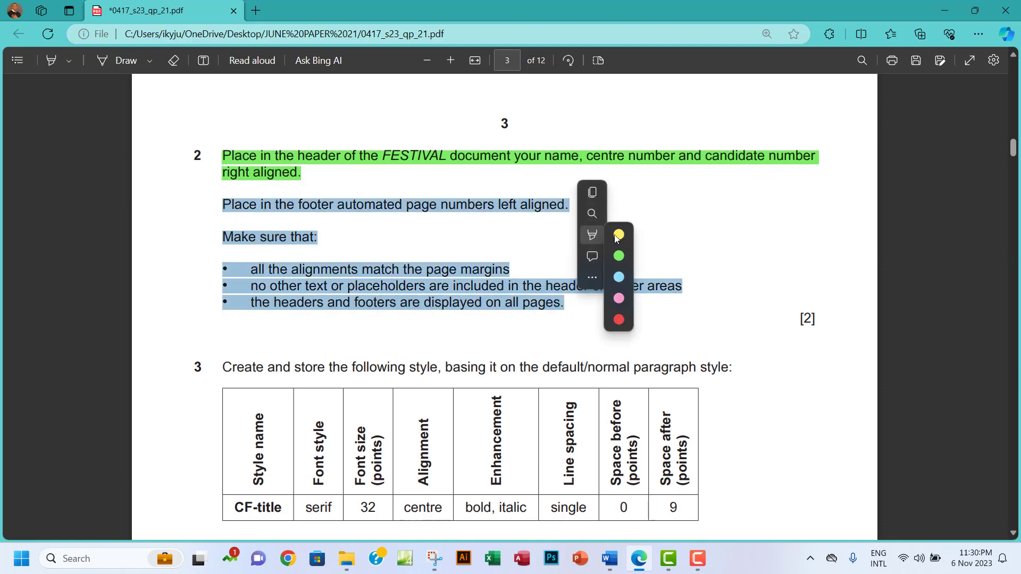
left_click(617, 255)
Read step 3's CF-title style requirements in the question paper, mark the style name, and switch to FESTIVAL.docx in Word
scroll(507, 276, "down", 3)
scroll(508, 276, "down", 3)
scroll(502, 285, "up", 4)
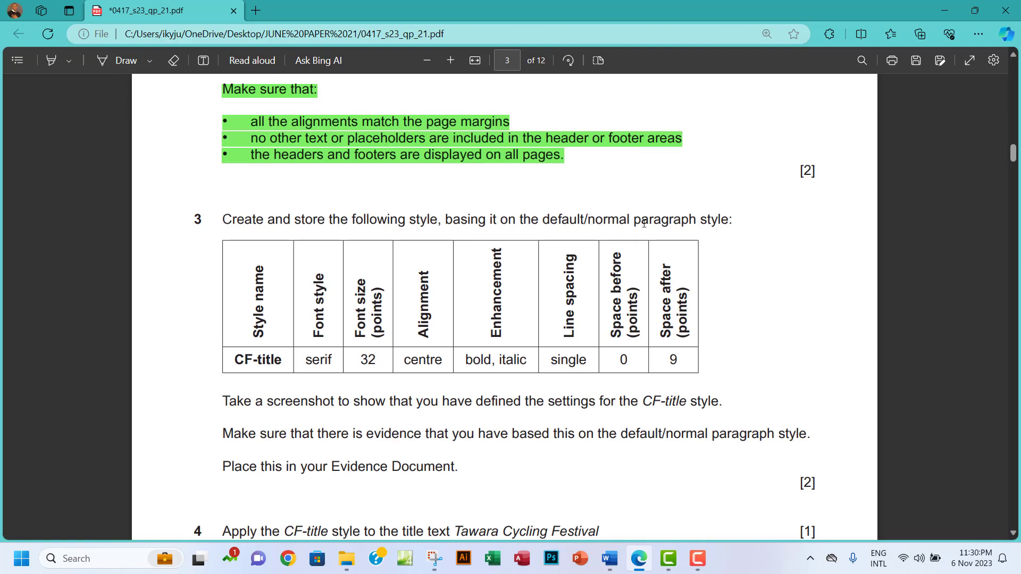
scroll(664, 276, "down", 2)
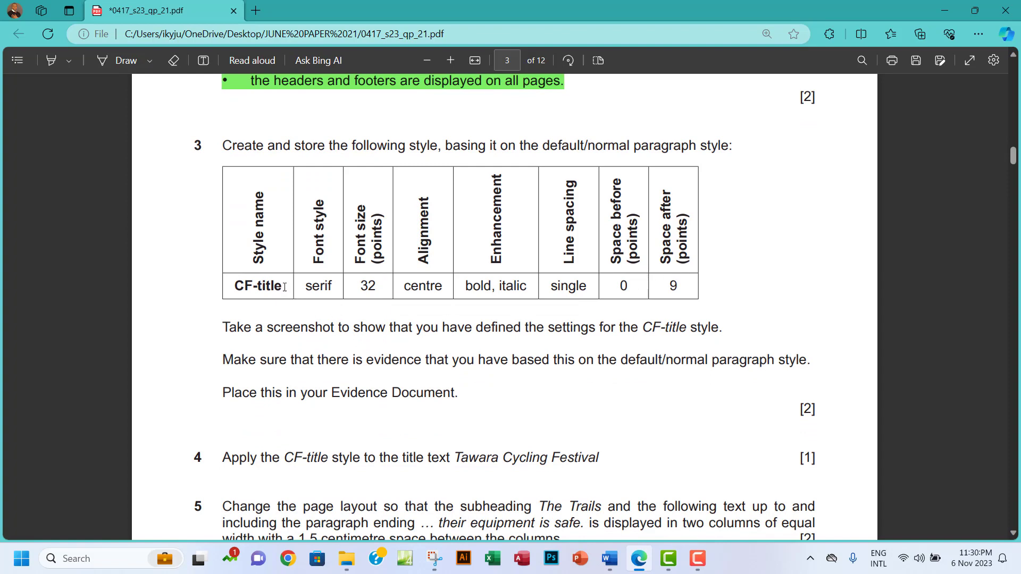
left_click_drag(284, 286, 225, 288)
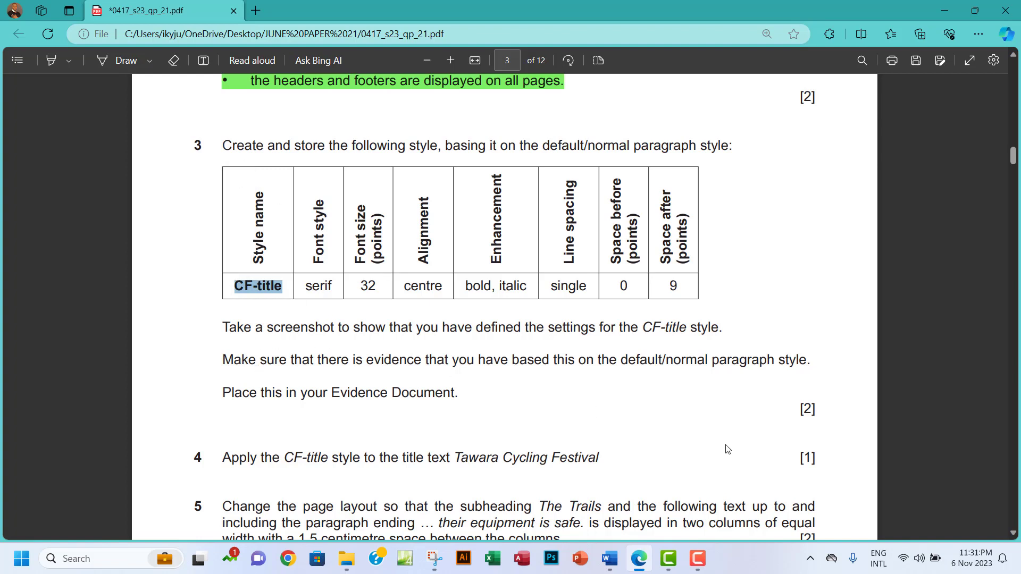
mouse_move(611, 565)
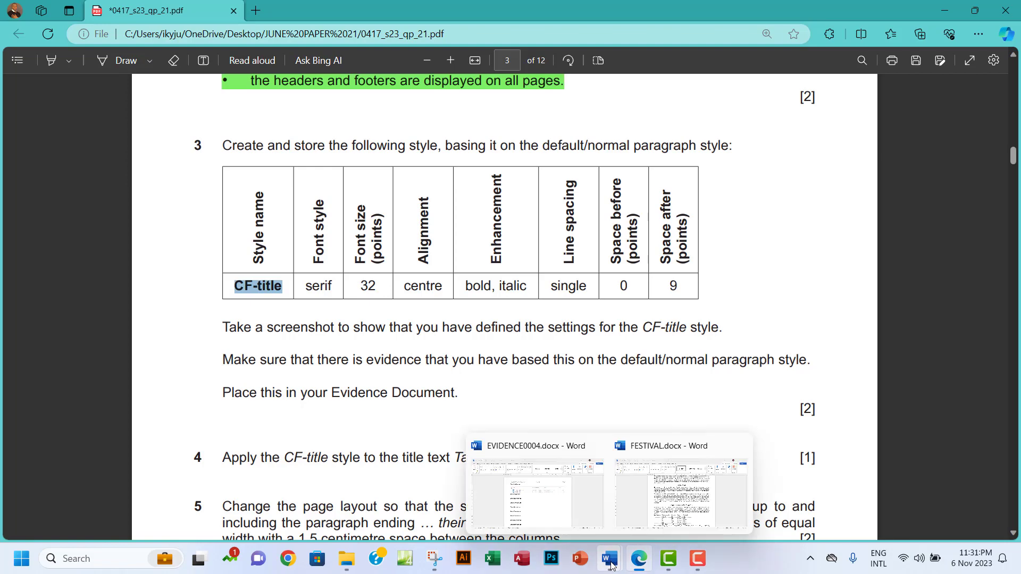
left_click(691, 495)
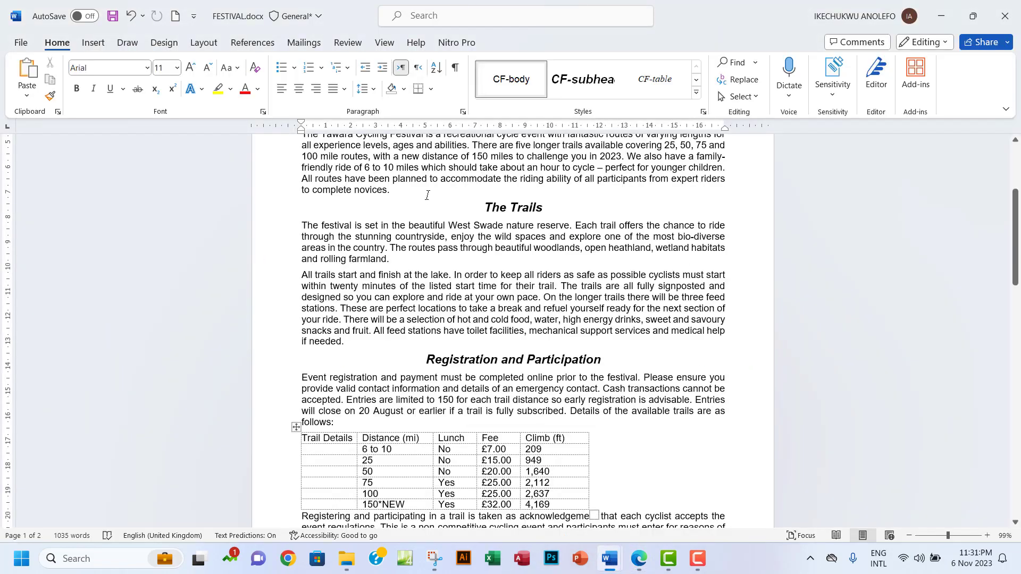
left_click(702, 113)
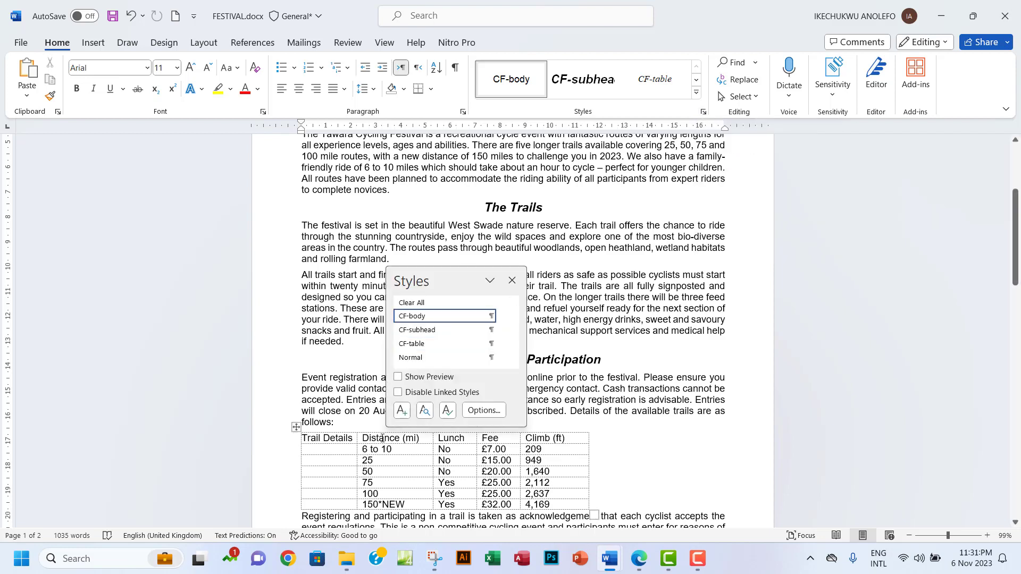
left_click(400, 411)
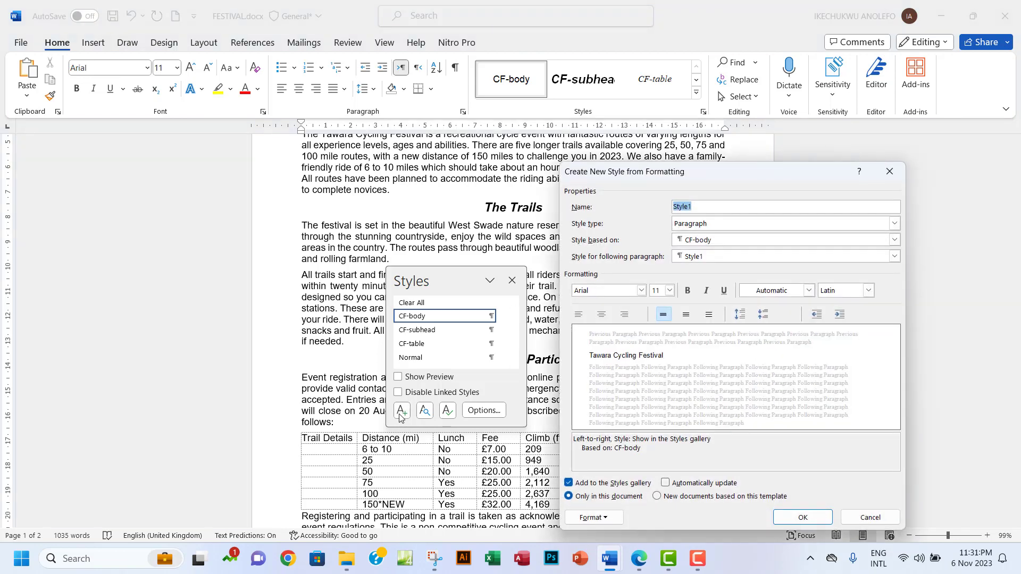
left_click(893, 171)
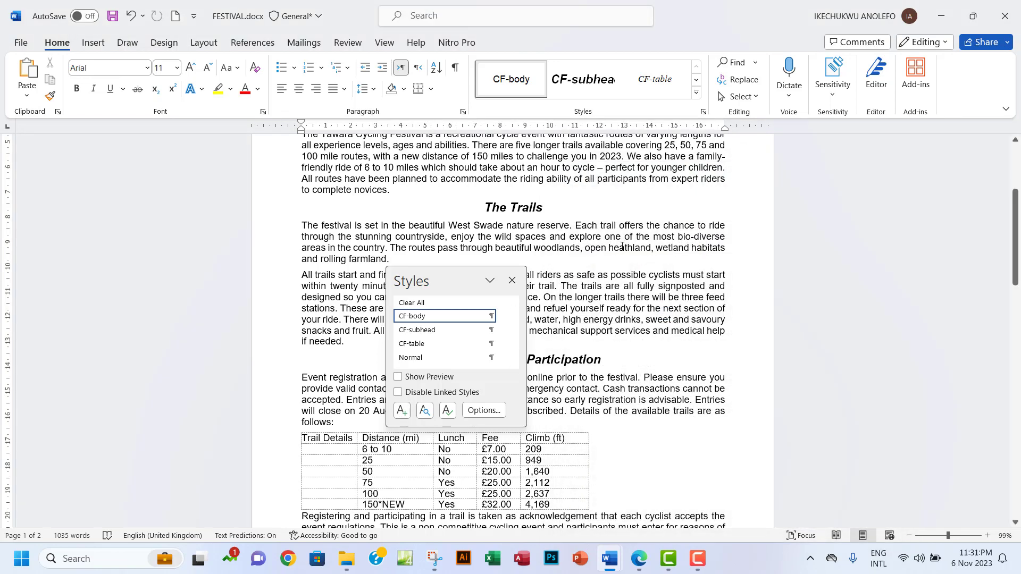
left_click(512, 280)
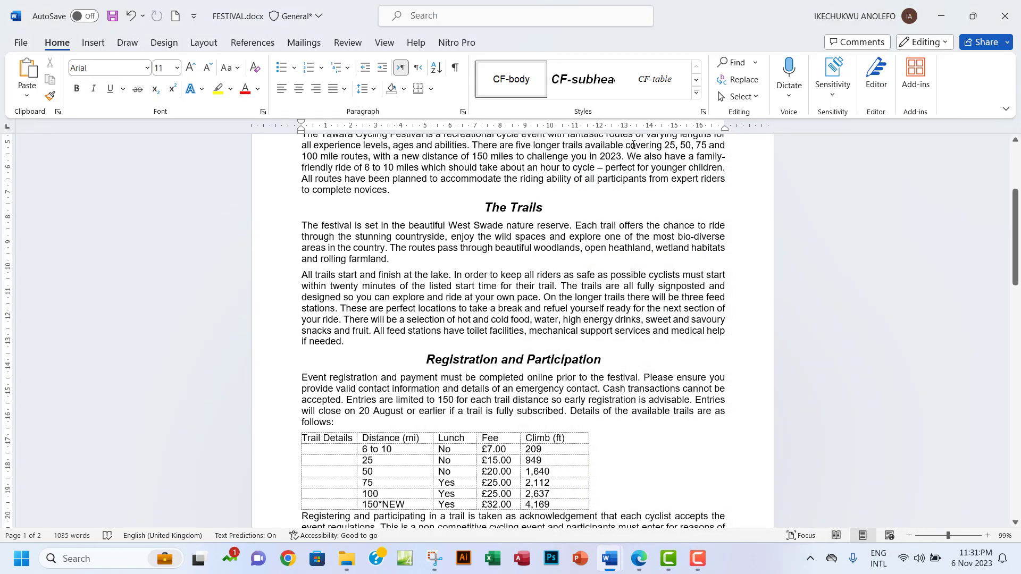
Create a new style named CF-title with full formatting options and base it on the Normal style
left_click(696, 96)
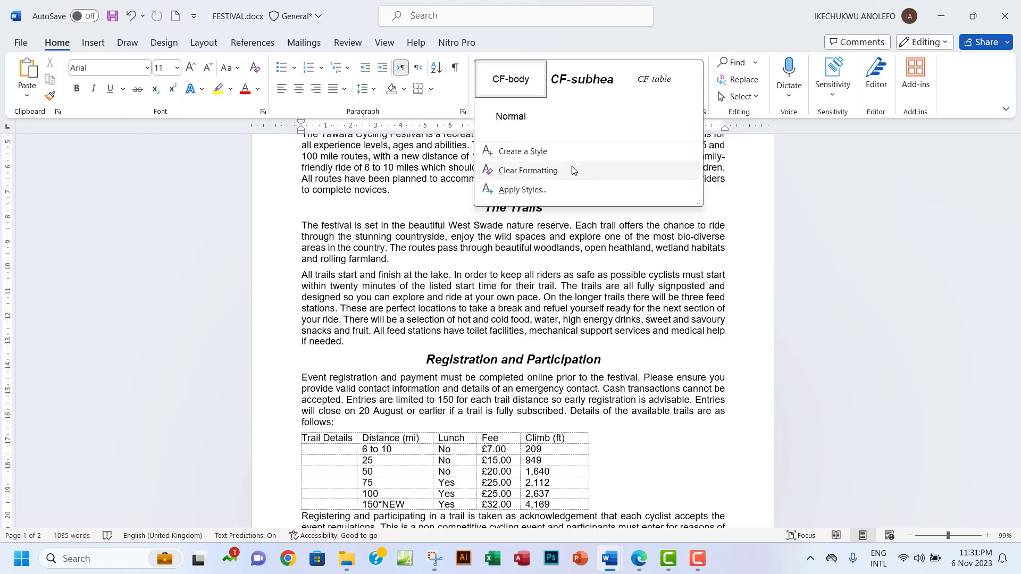
left_click(523, 153)
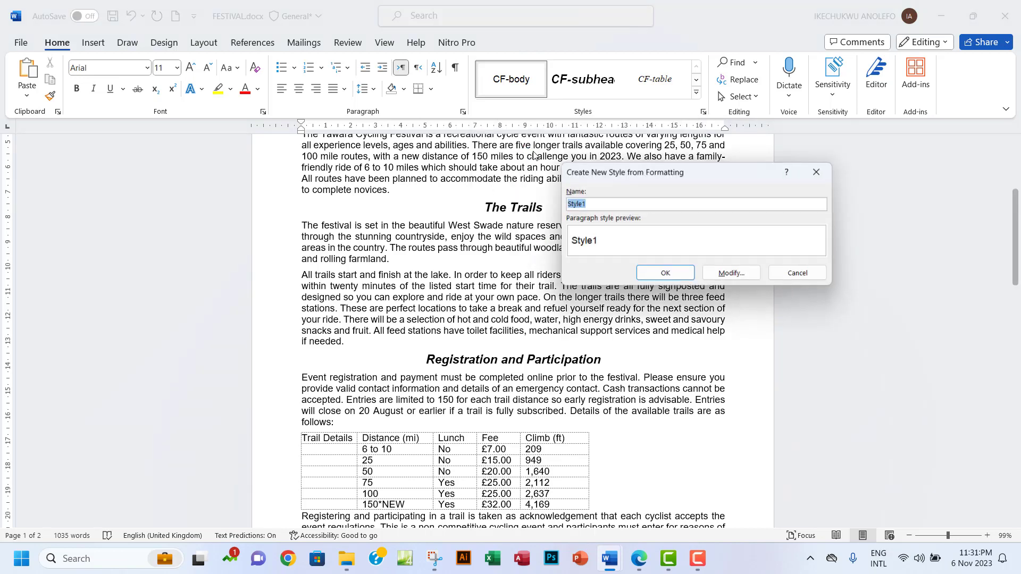
left_click(733, 274)
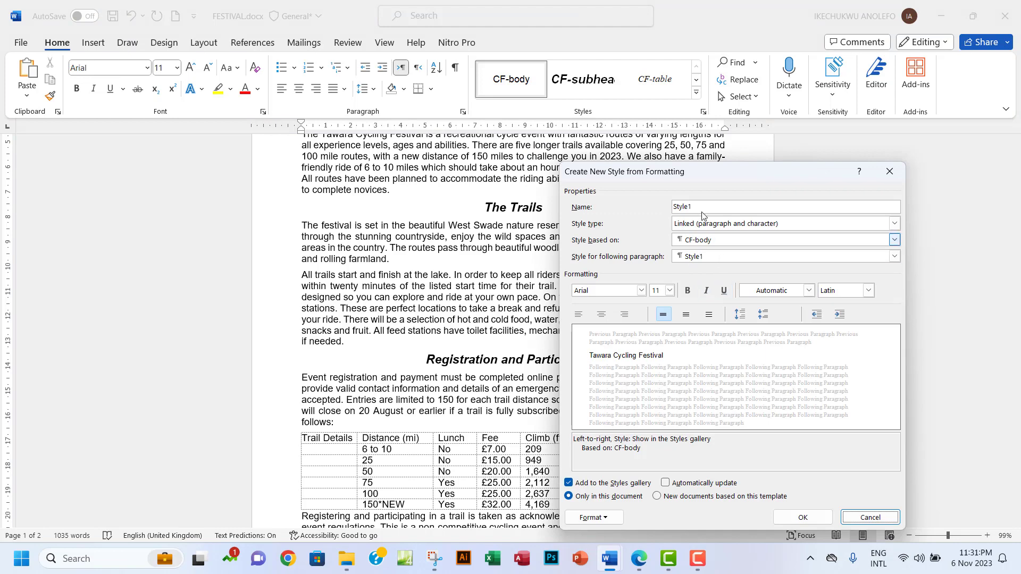
left_click_drag(693, 207, 659, 209)
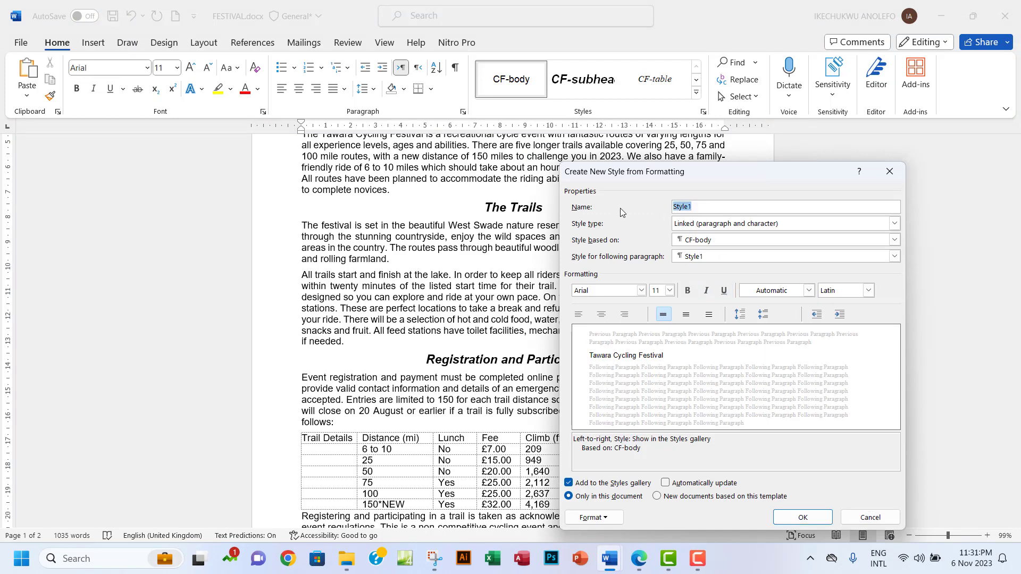
type("CF-title")
left_click(895, 239)
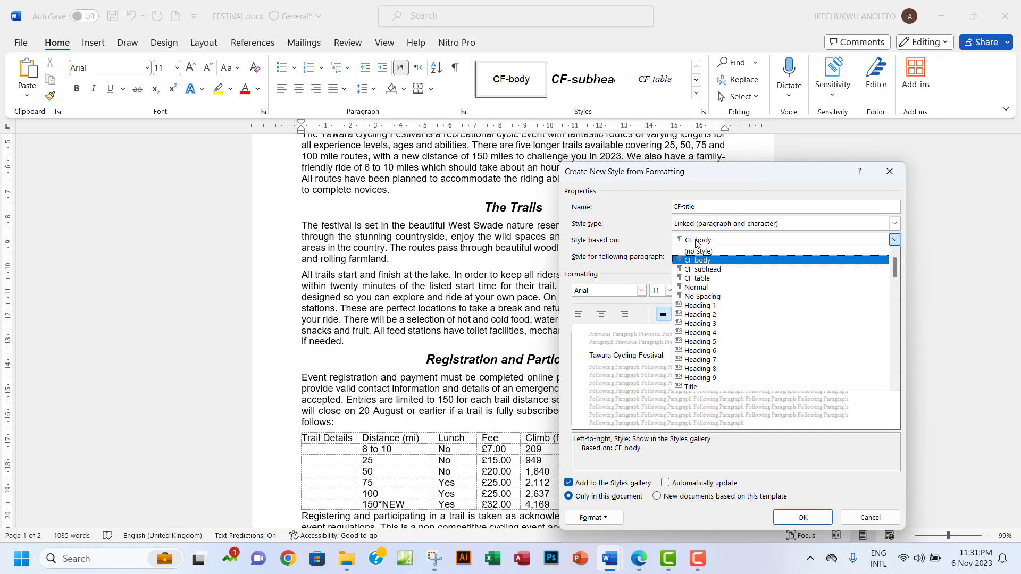
left_click(698, 287)
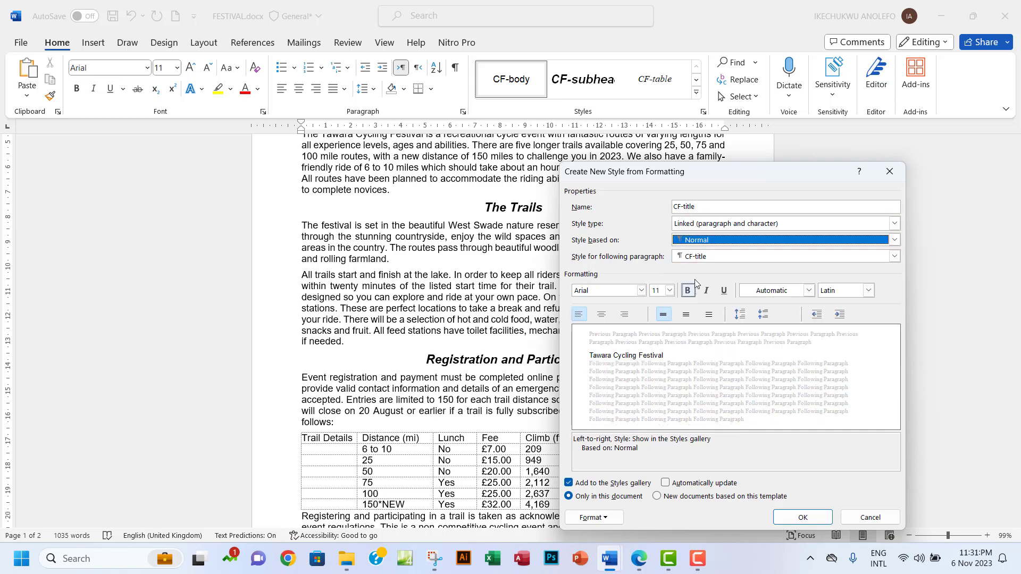
Try (no style) as the base of the CF-title style, and return the base to Normal
left_click(705, 239)
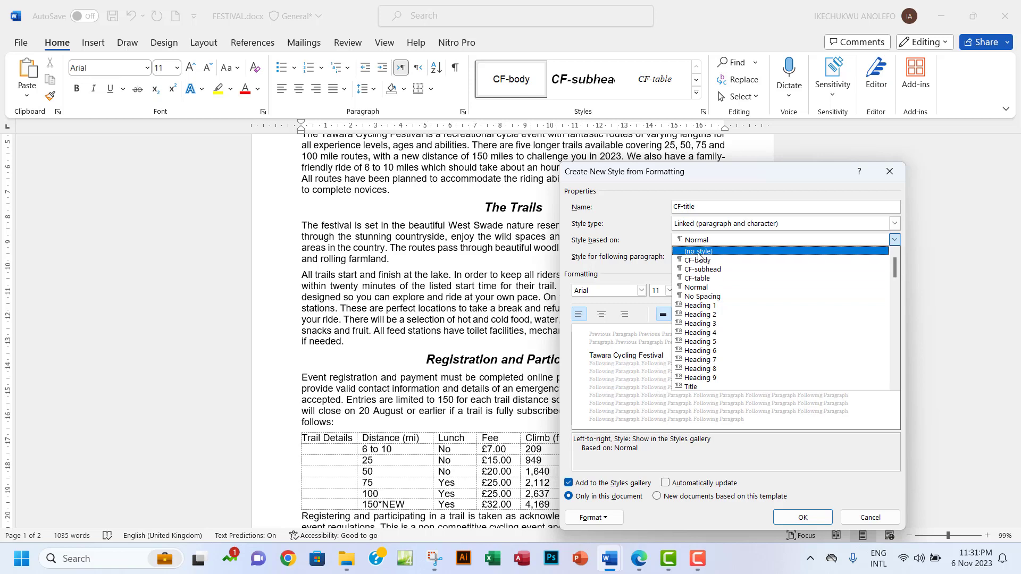
left_click(698, 252)
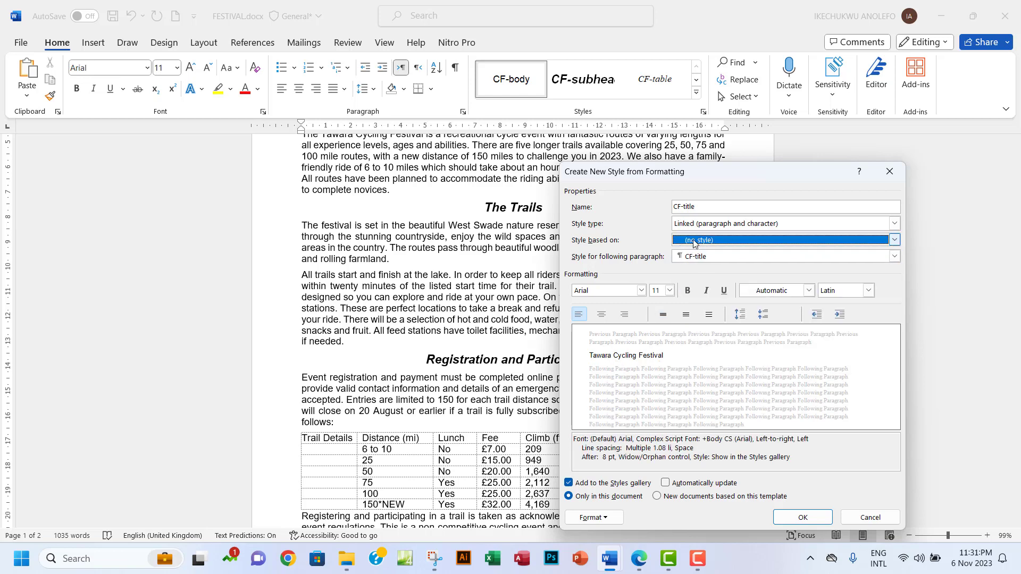
left_click(694, 241)
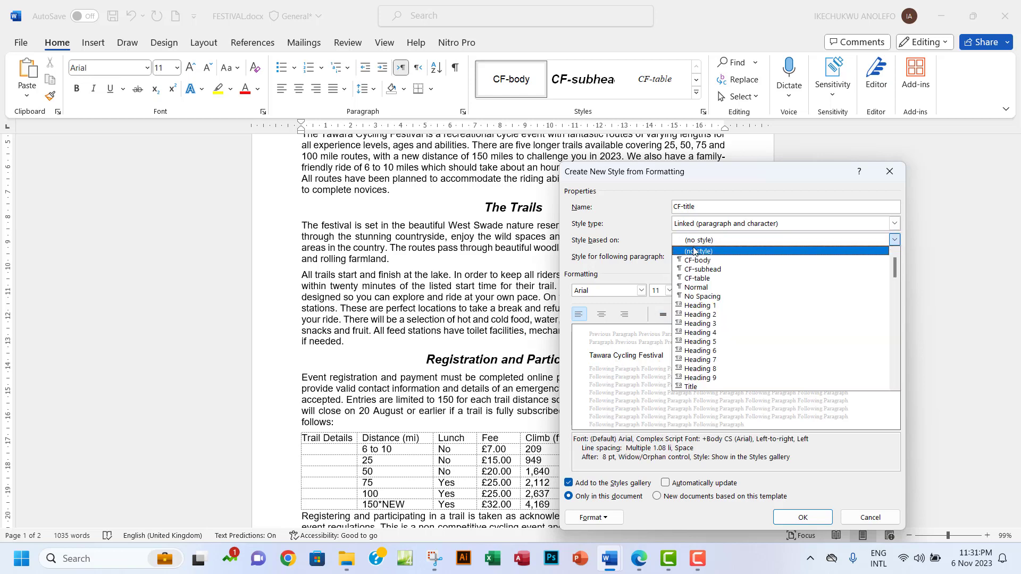
left_click(697, 288)
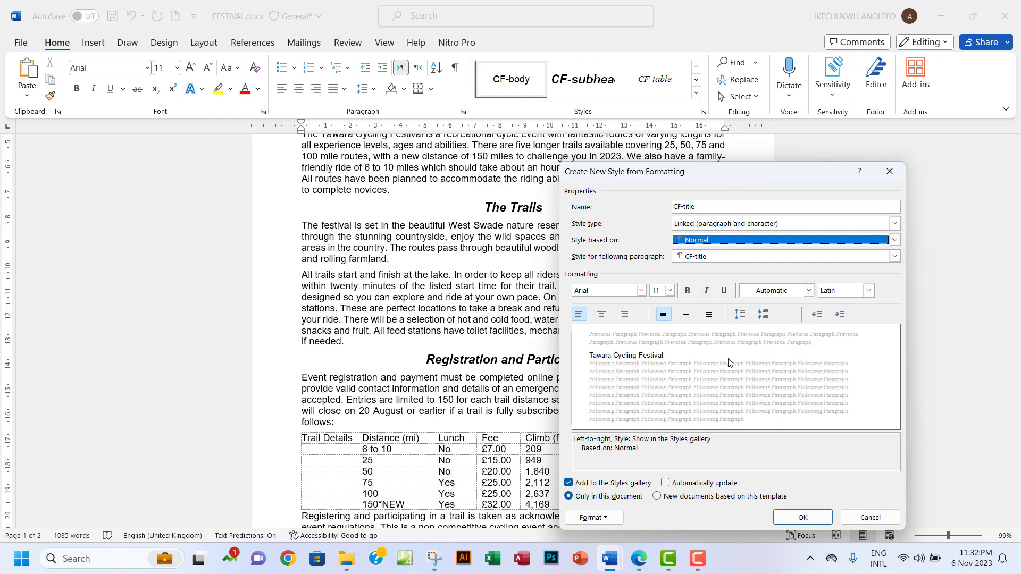
Check the required font style in the question paper and set the CF-title style's font to Times New Roman (Headings CS)
left_click(639, 559)
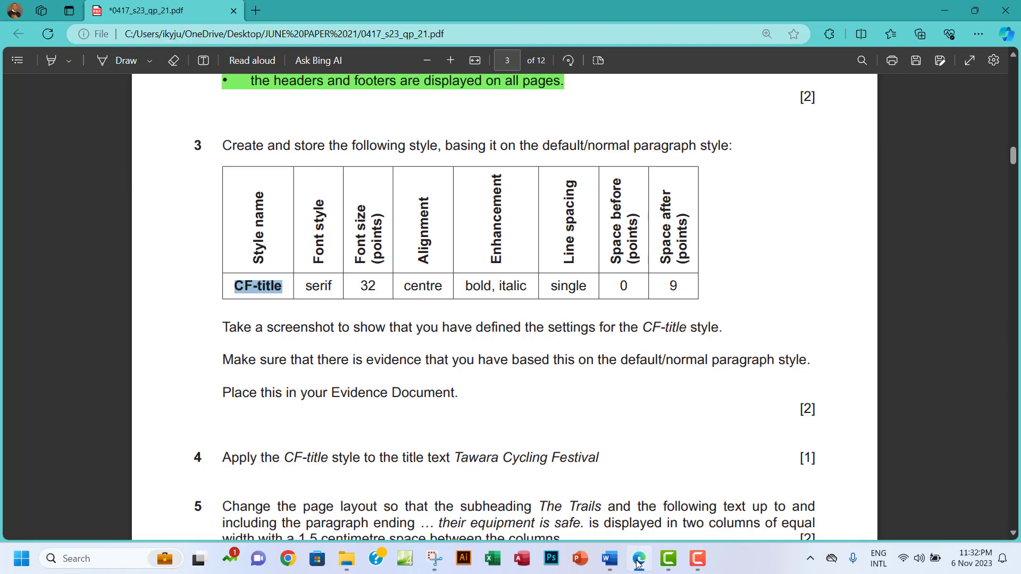
left_click(638, 563)
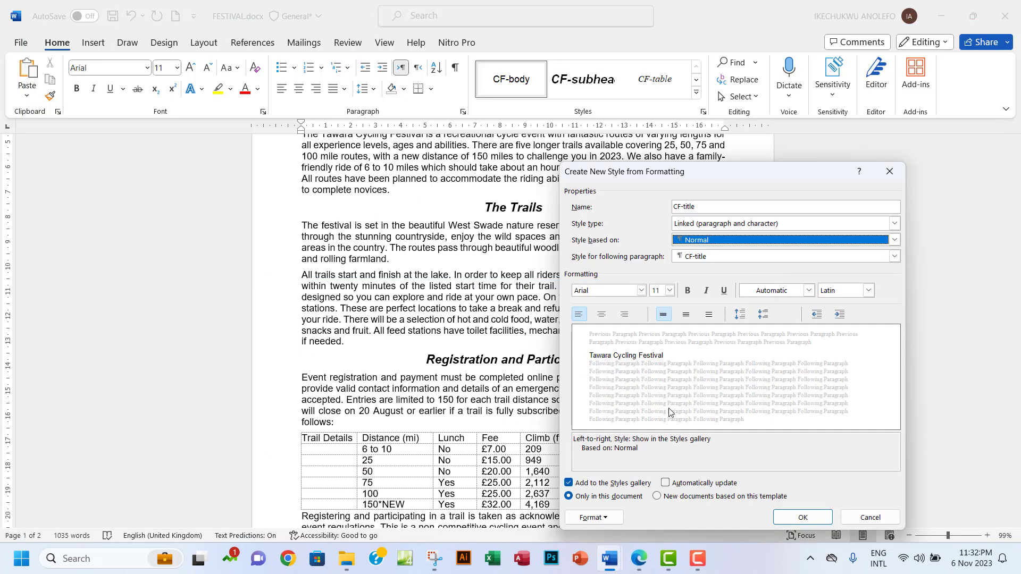
left_click(641, 290)
left_click(533, 335)
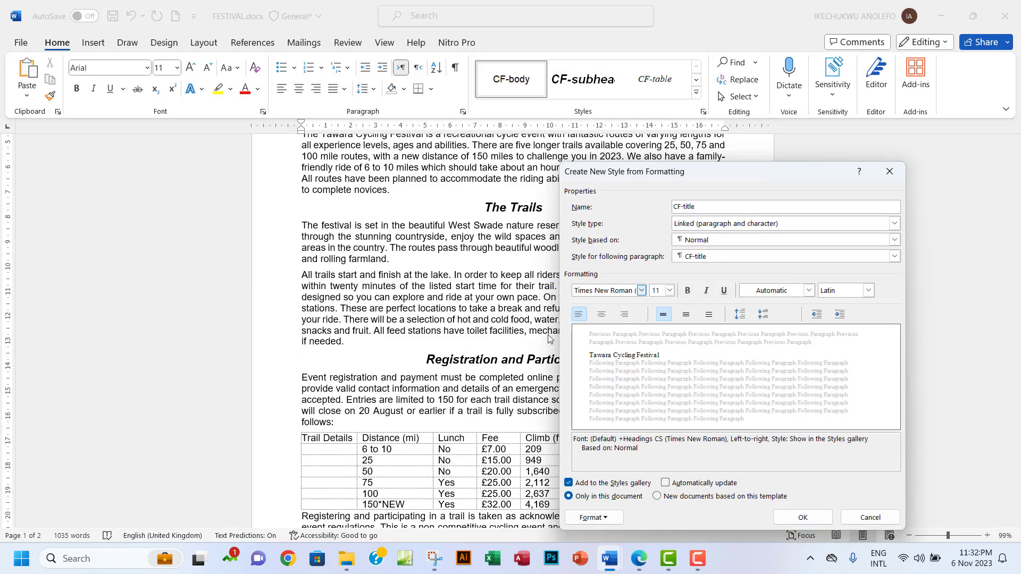
Check the size and alignment in the question paper, then set the CF-title style to 32 pt and centred
left_click(639, 559)
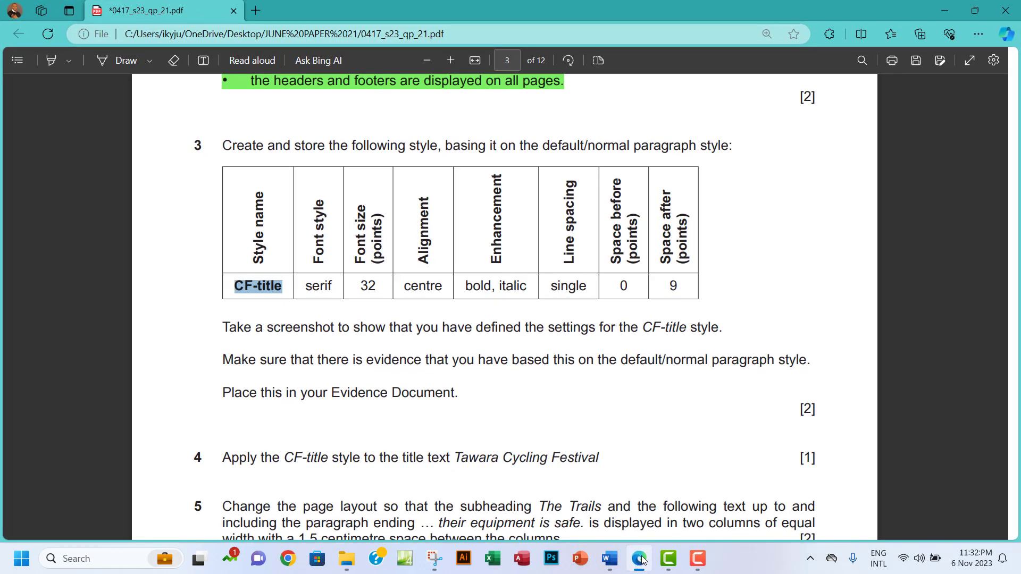
left_click(640, 559)
left_click(670, 290)
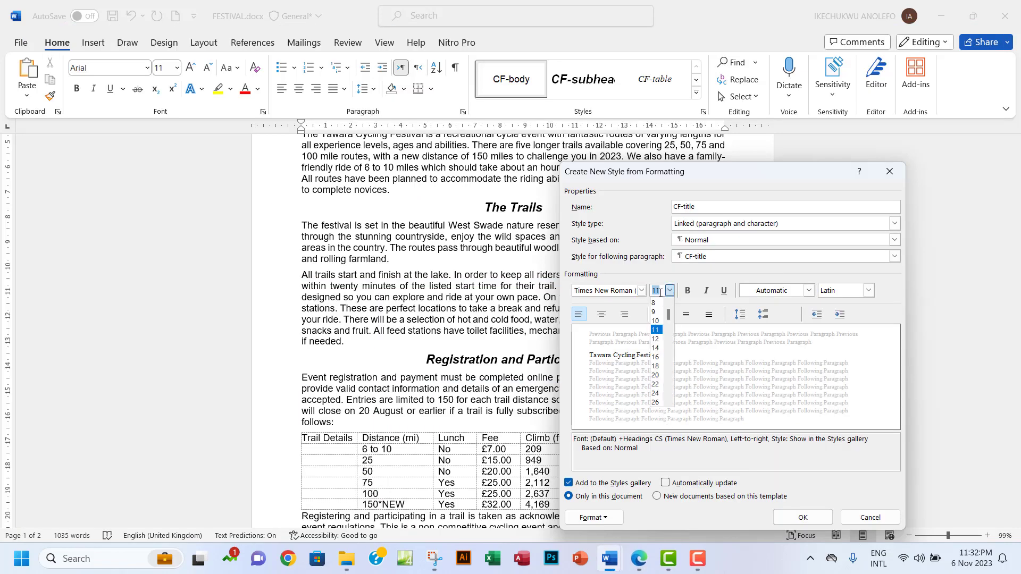
type("32")
left_click(605, 316)
left_click(669, 292)
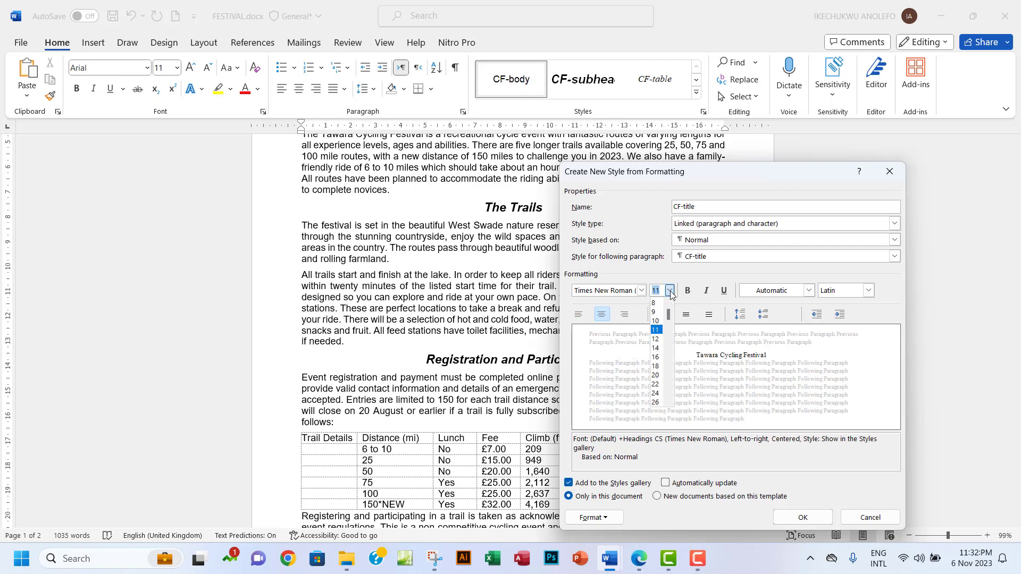
type("3")
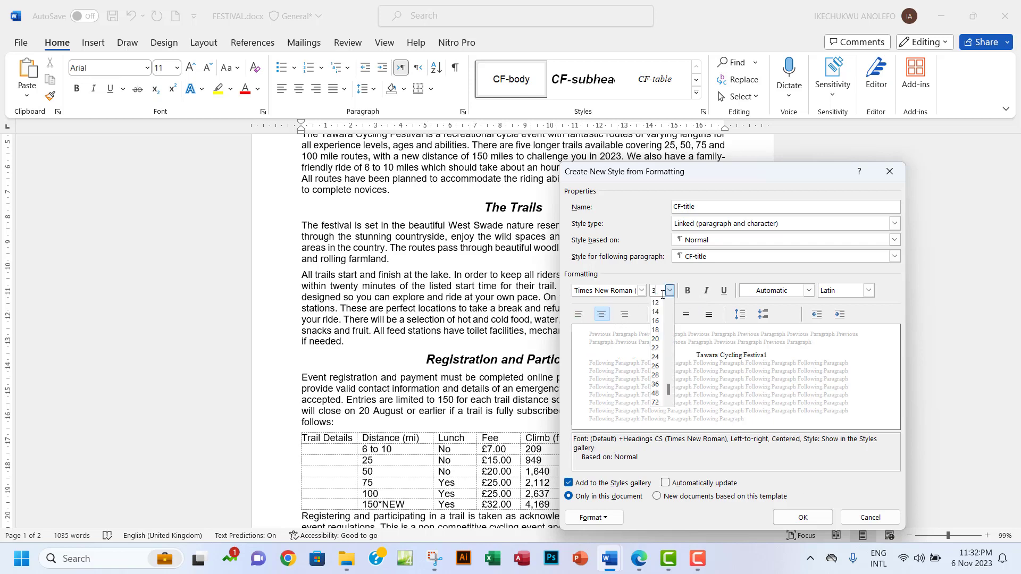
type("2")
key("Tab")
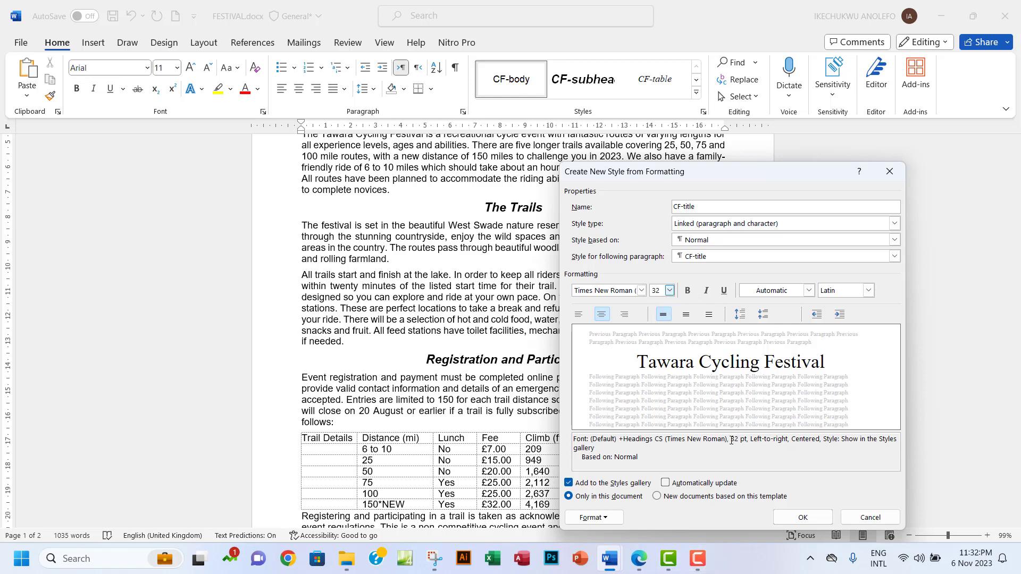
left_click_drag(731, 440, 746, 439)
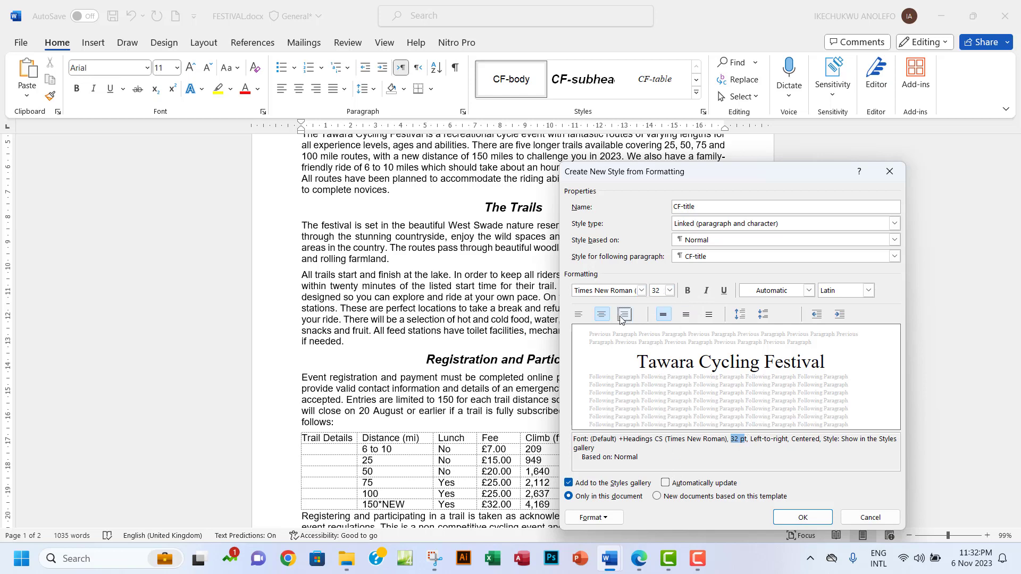
Check the required enhancement in the question paper and make the CF-title style bold and italic
left_click(641, 558)
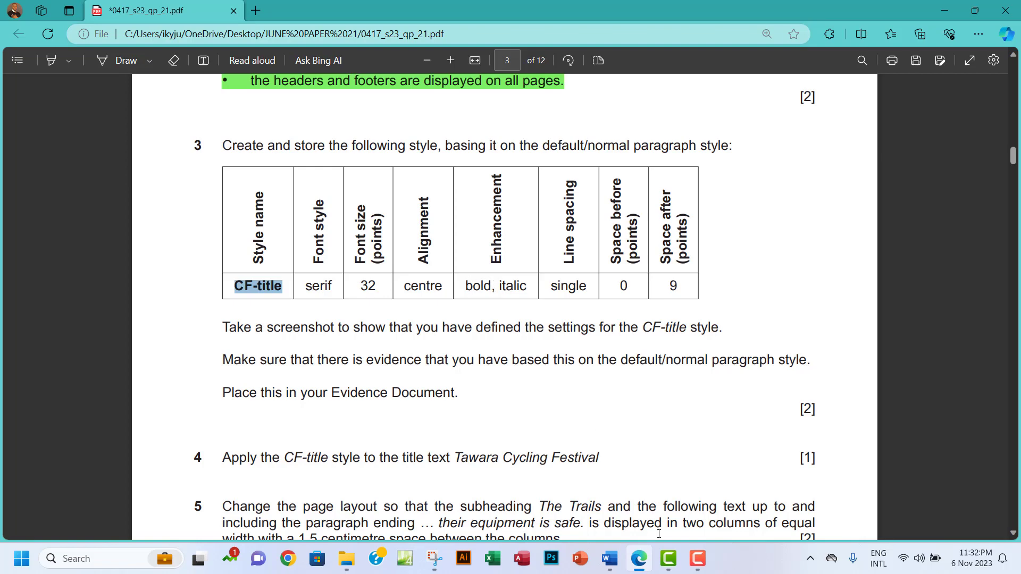
mouse_move(610, 558)
left_click(707, 518)
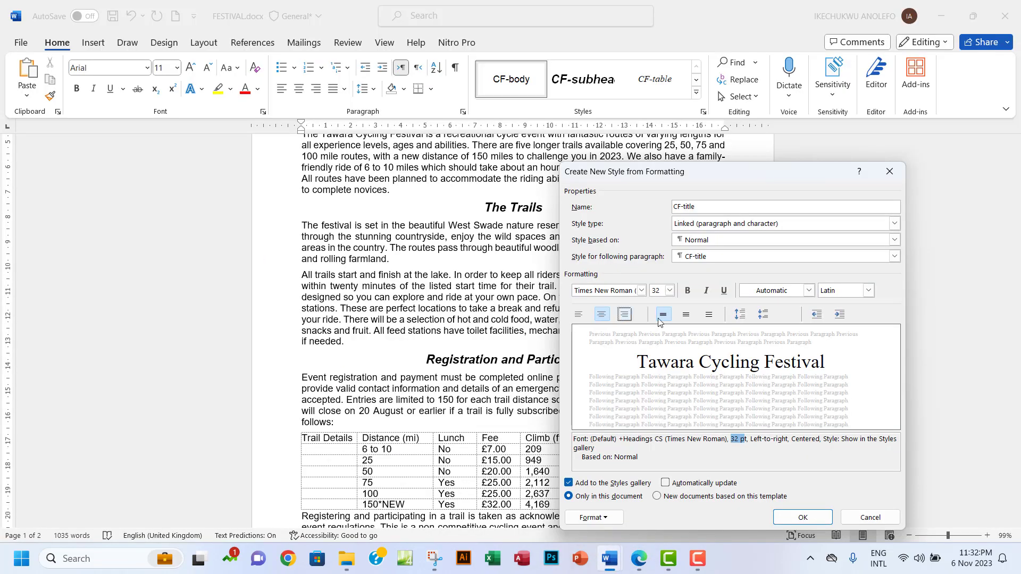
left_click(687, 291)
left_click(706, 290)
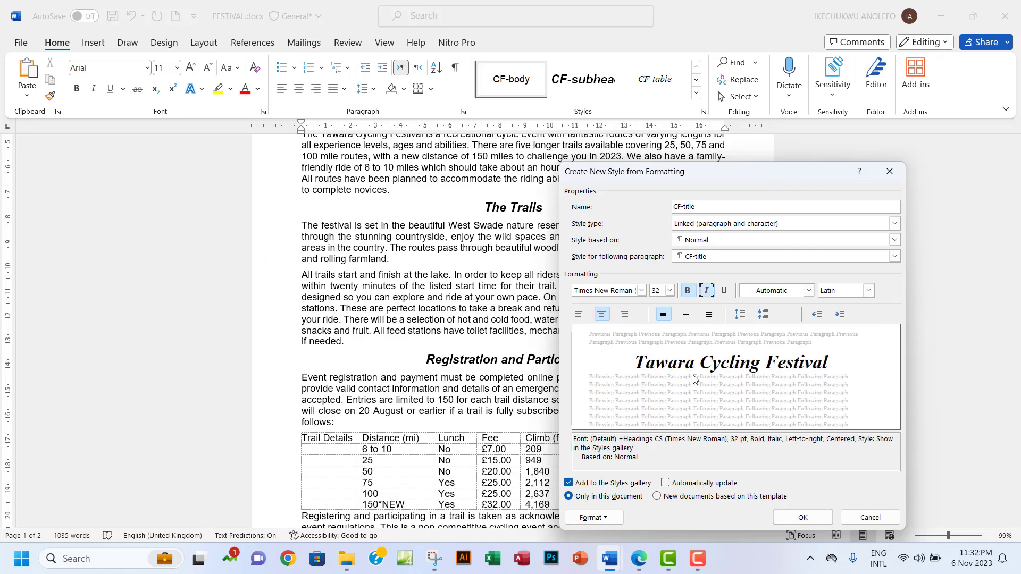
Check the required line spacing in the question paper and set the CF-title style's line spacing to single
left_click(639, 569)
left_click_drag(470, 291, 529, 291)
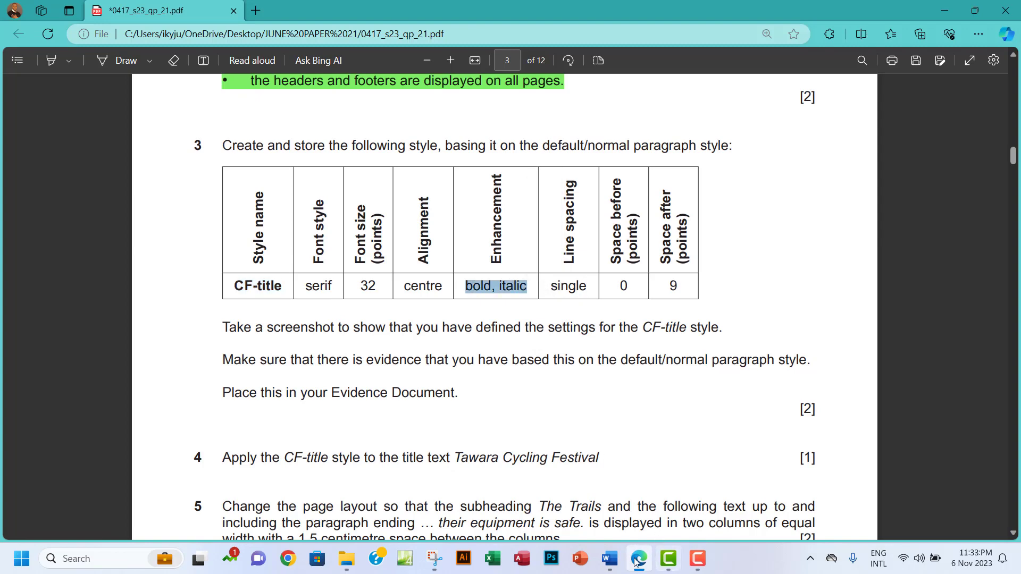
mouse_move(622, 557)
left_click(665, 505)
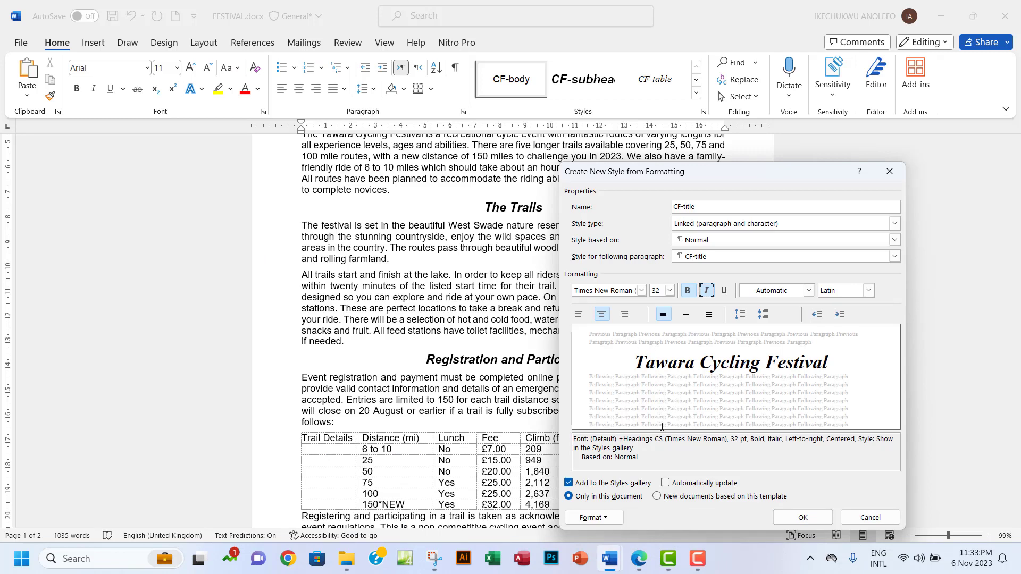
left_click(604, 520)
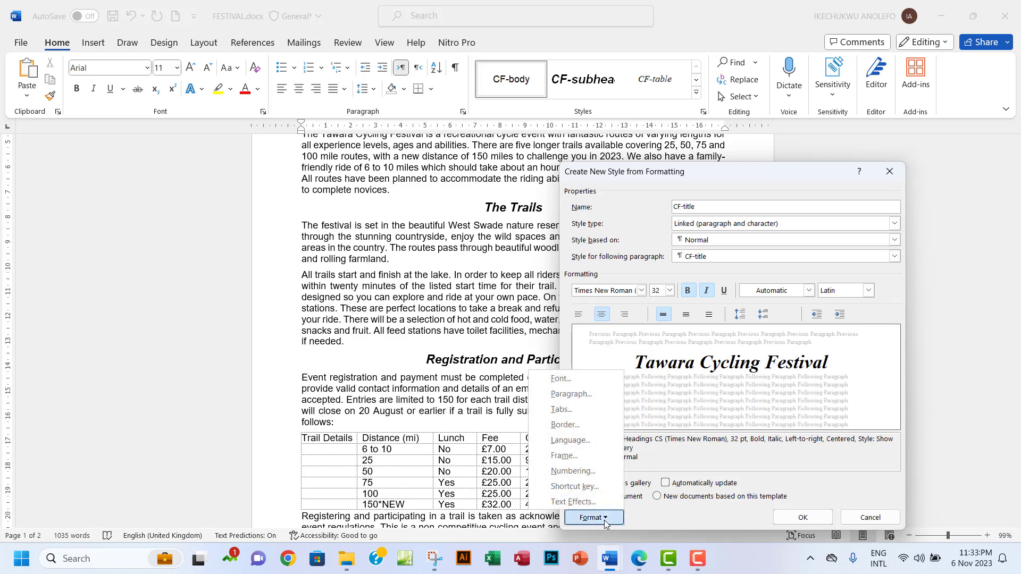
left_click(558, 397)
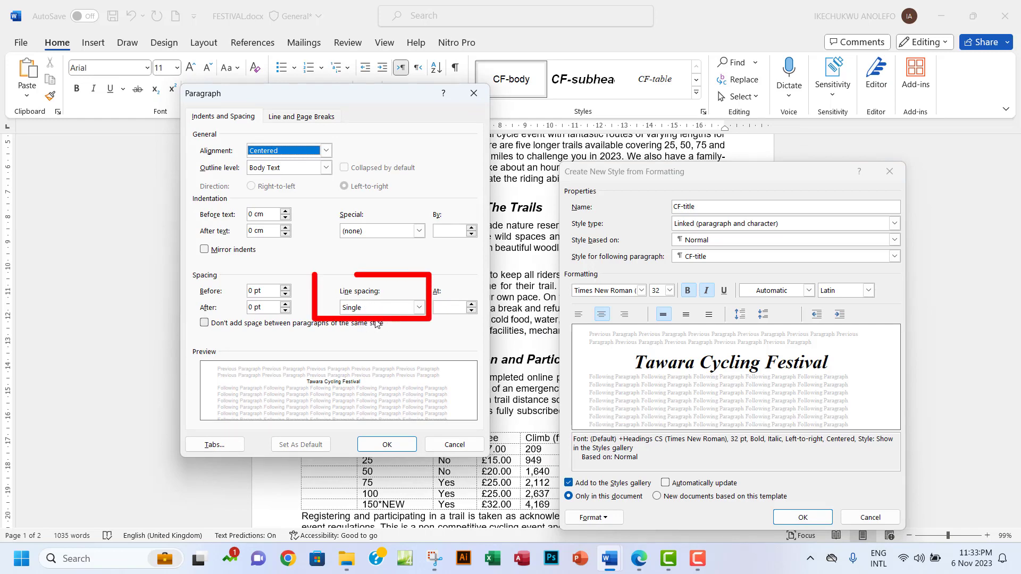
left_click(418, 307)
left_click(418, 307)
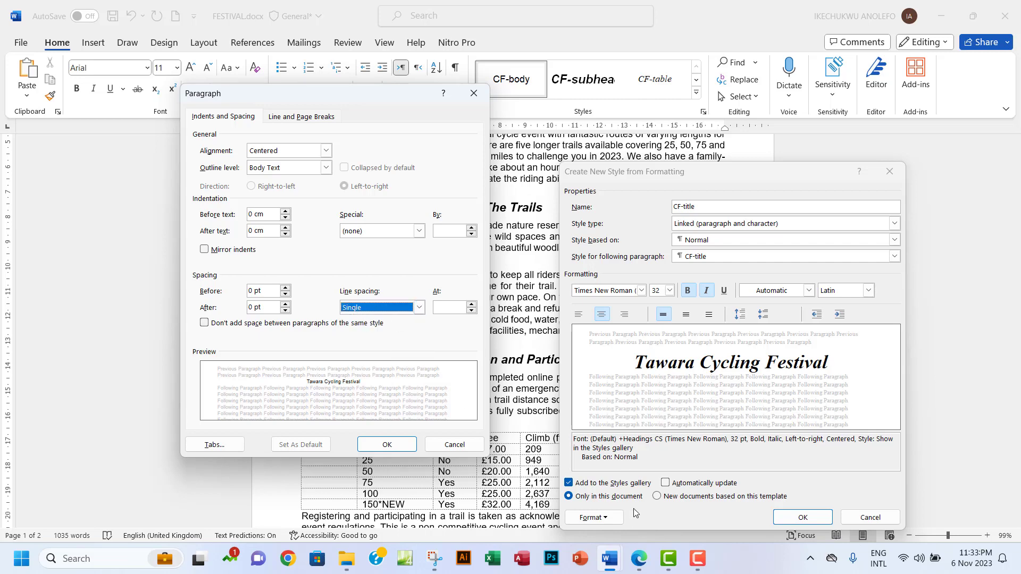
Check the required paragraph spacing in the question paper and set the CF-title style's space after to 9 pt
left_click(641, 564)
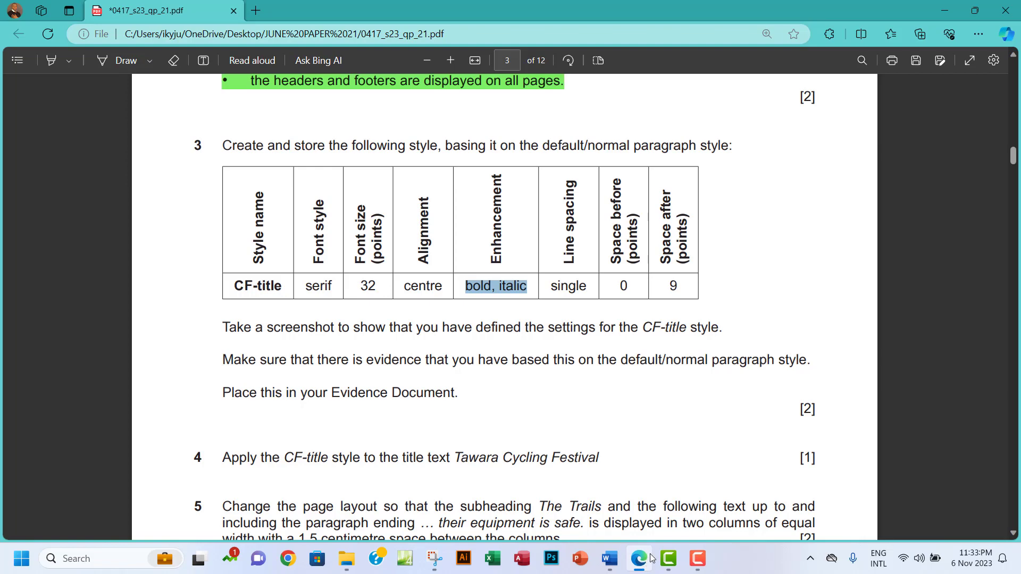
left_click(611, 559)
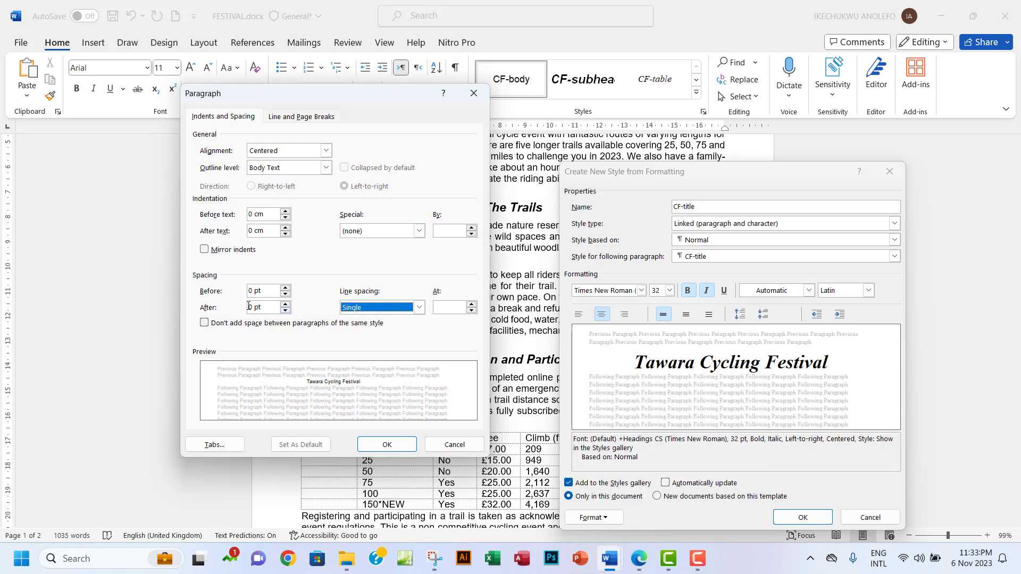
left_click(251, 309)
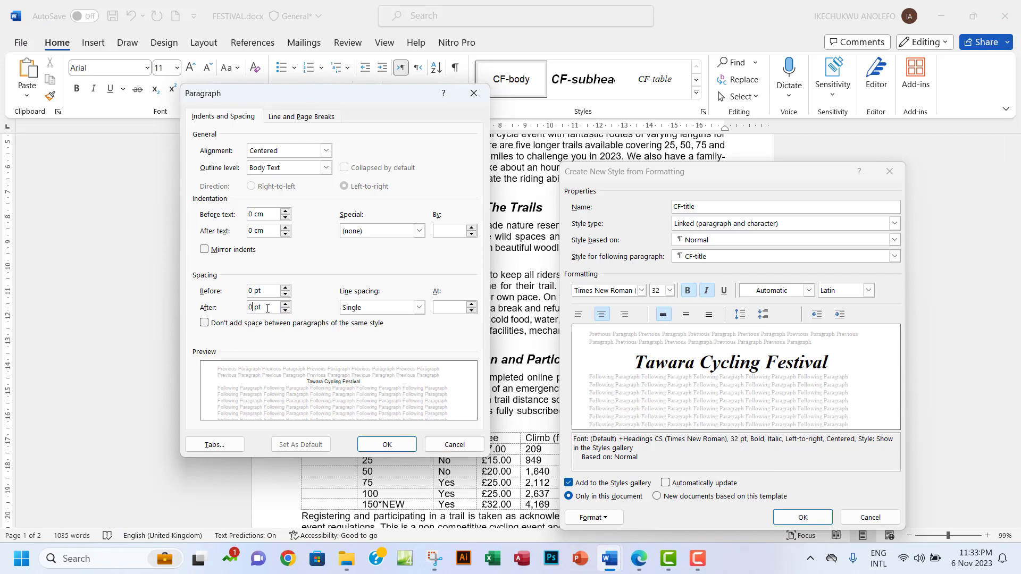
key("BackSpace")
type("9")
left_click(387, 444)
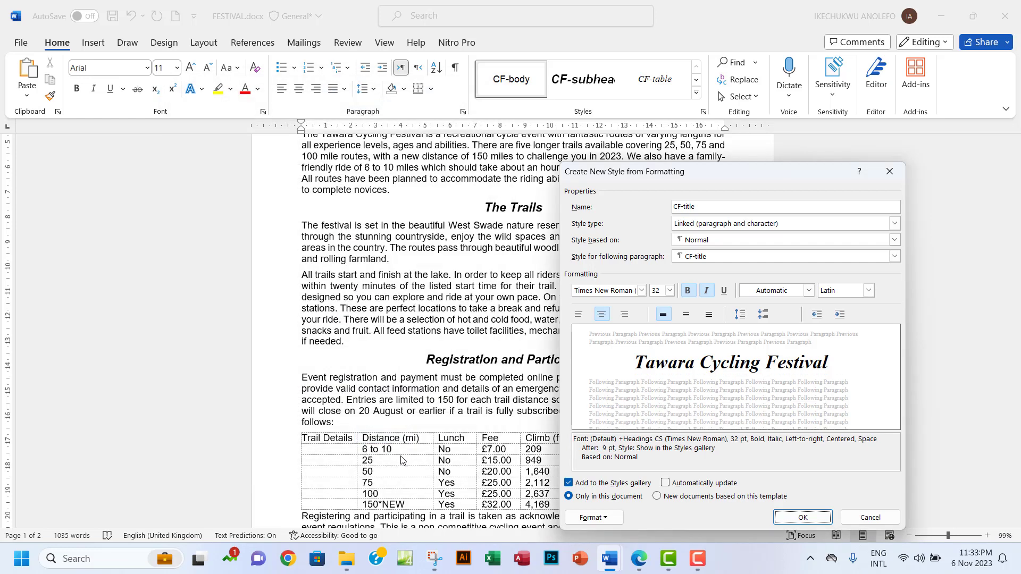
Check the evidence requirement in the question paper, then capture the whole Create New Style from Formatting dialog with Snipping Tool
left_click(642, 557)
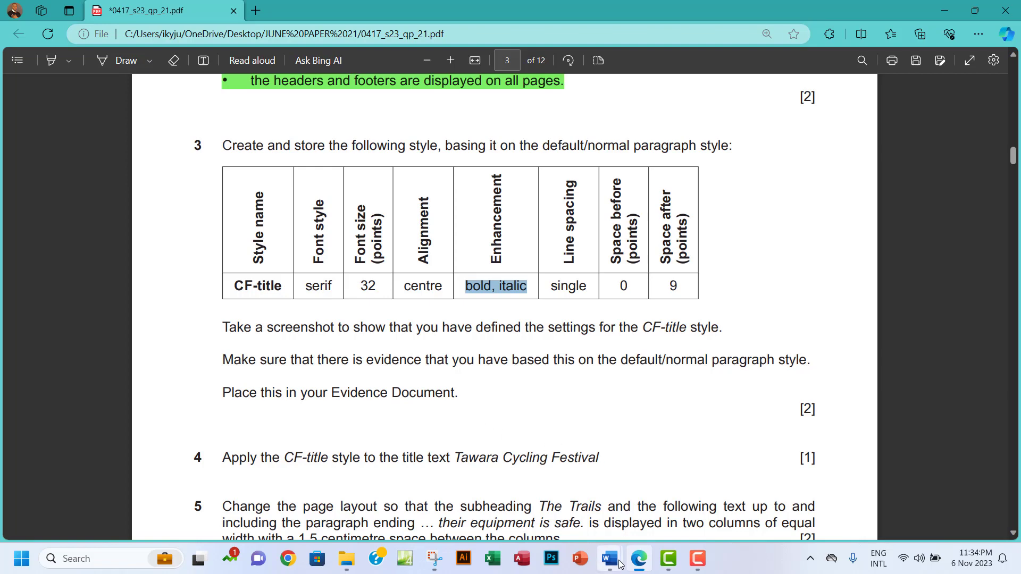
mouse_move(609, 558)
left_click(676, 505)
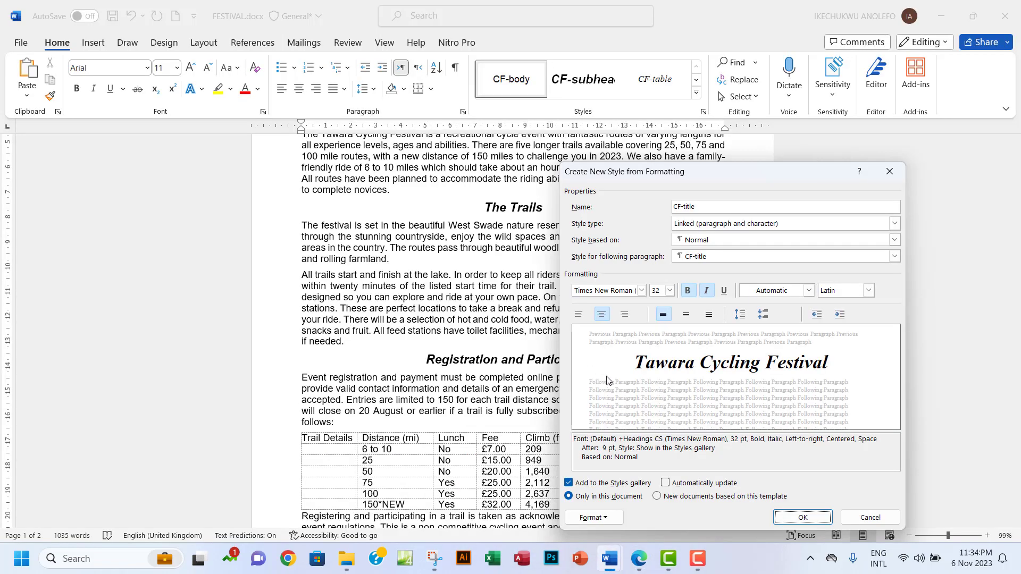
left_click_drag(714, 171, 660, 141)
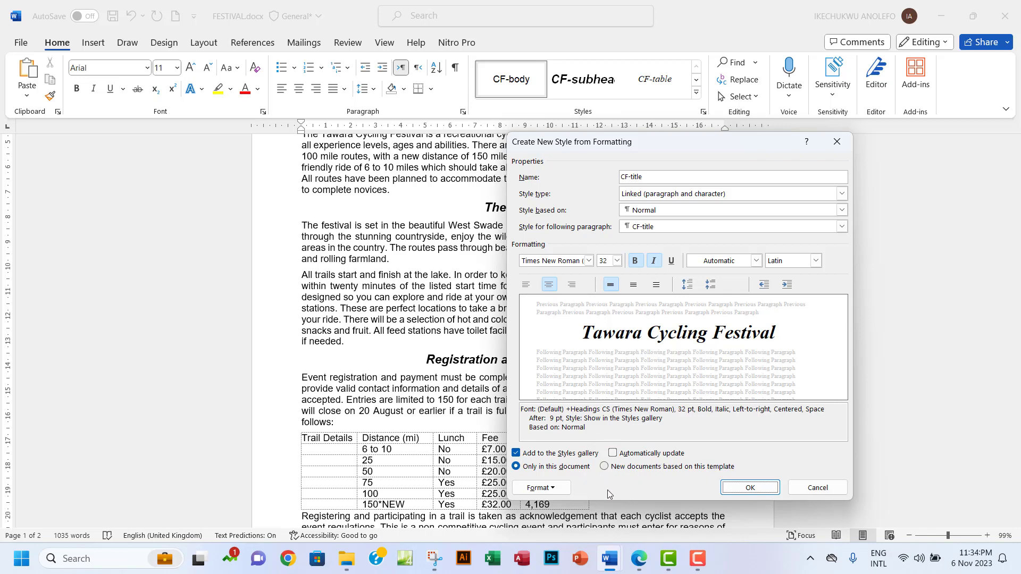
left_click(435, 558)
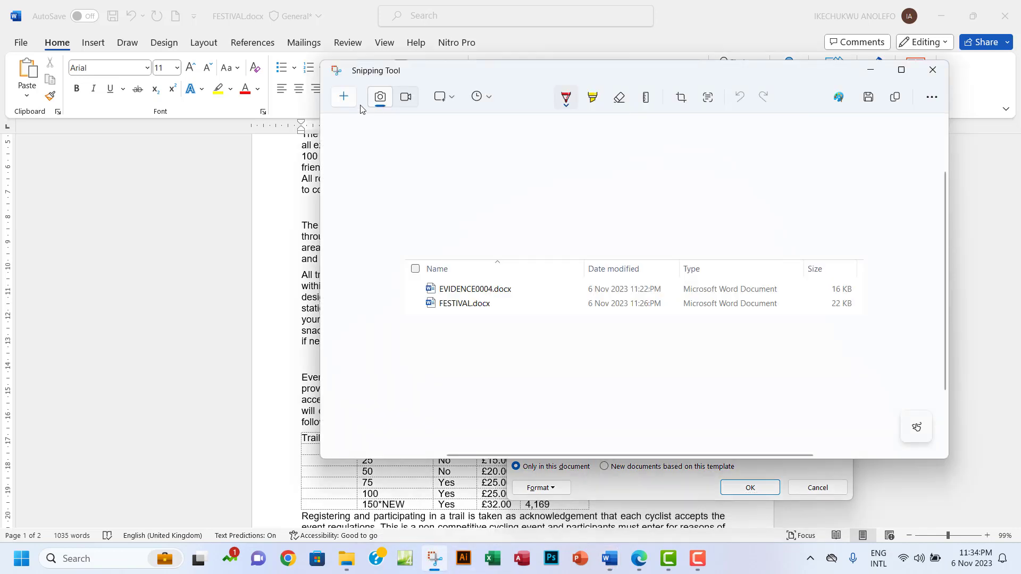
left_click(342, 99)
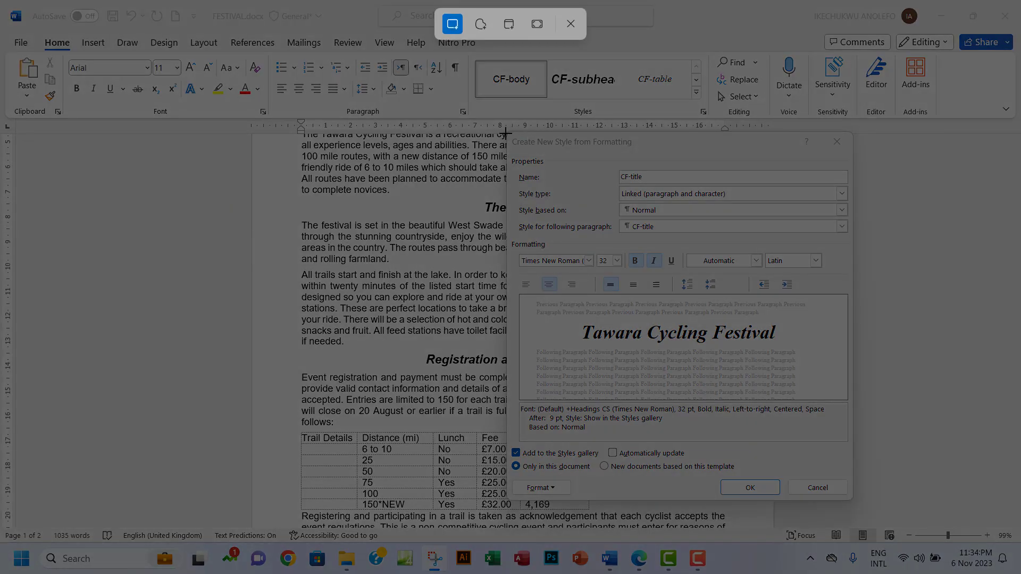
left_click_drag(505, 131, 853, 502)
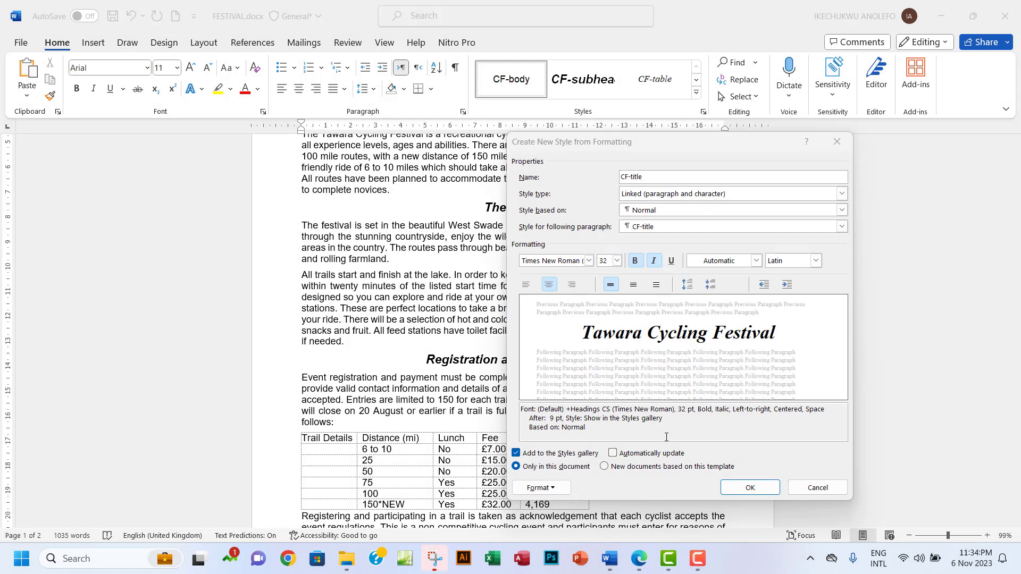
left_click(435, 559)
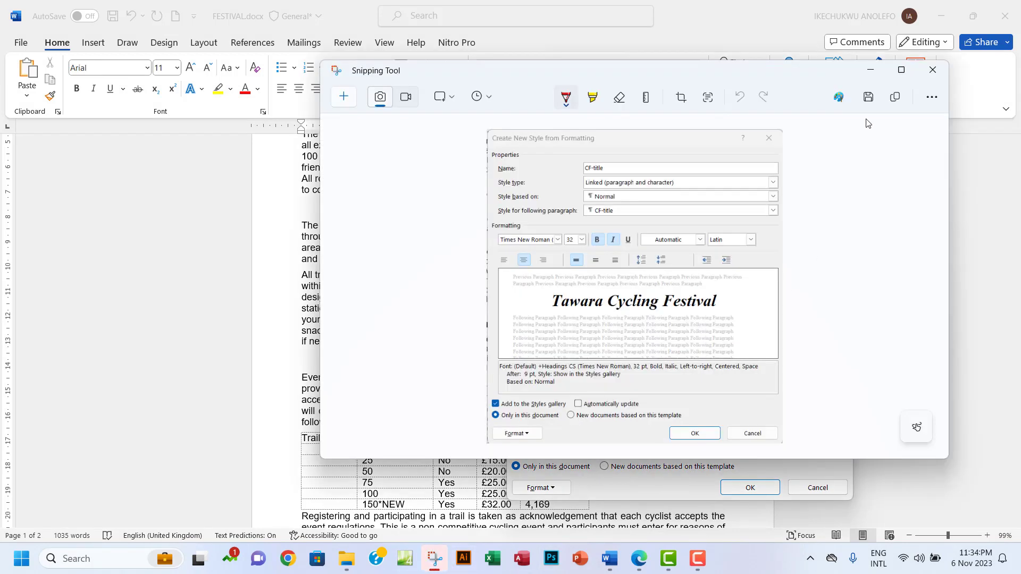
Recheck step 3 in the question paper and save the new CF-title style in FESTIVAL.docx
mouse_move(621, 570)
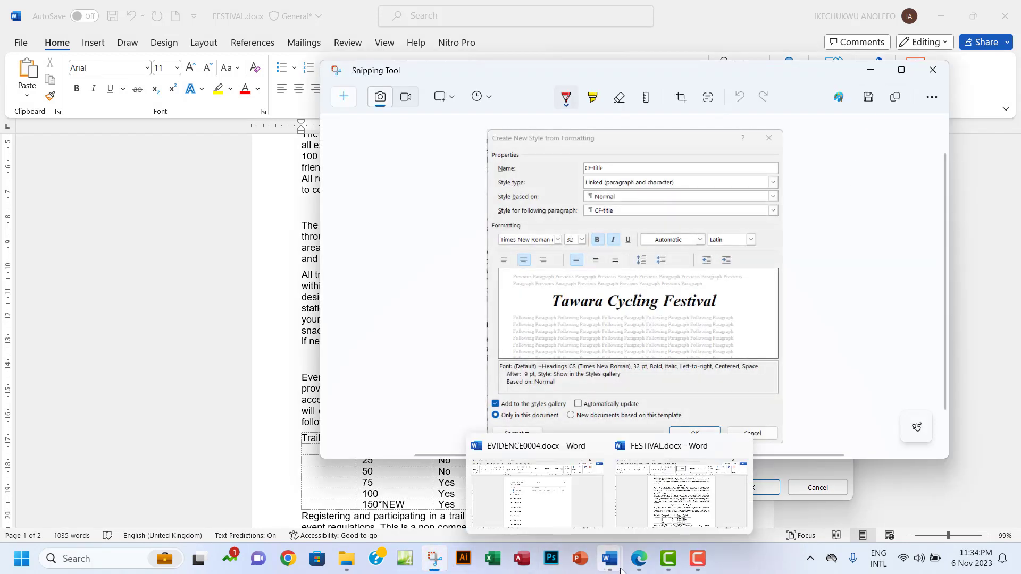
left_click(553, 520)
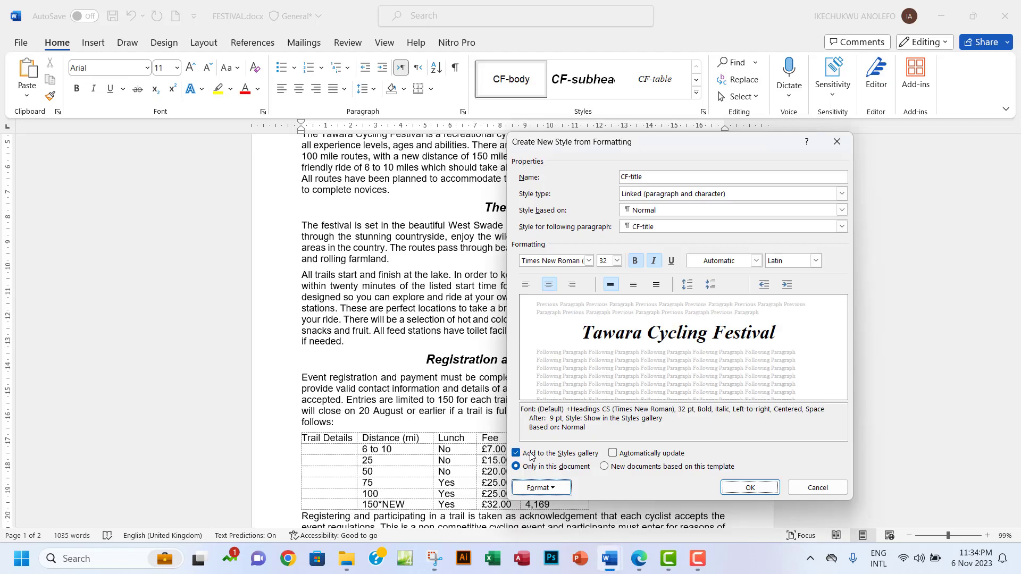
left_click(632, 561)
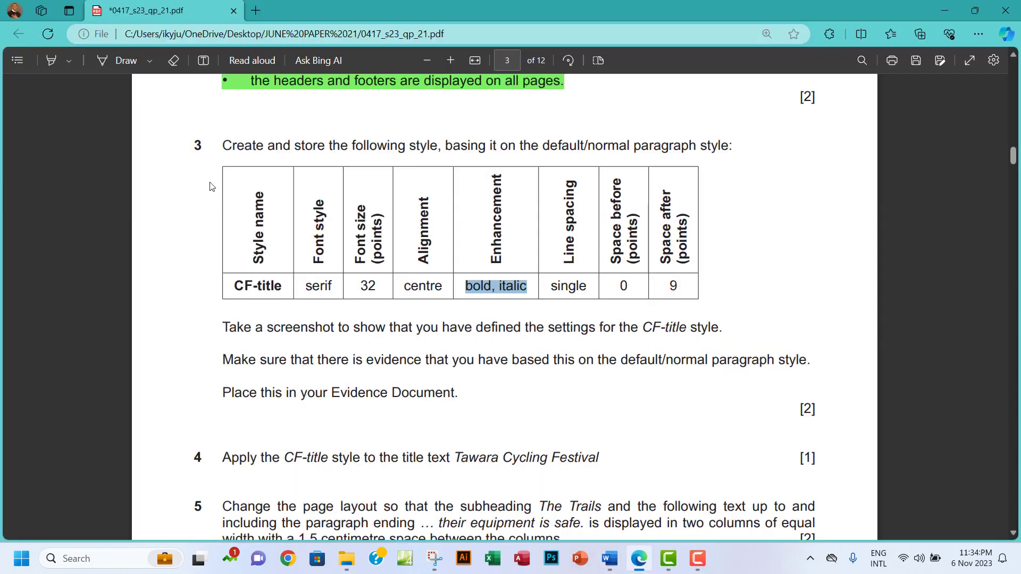
mouse_move(606, 564)
left_click(718, 492)
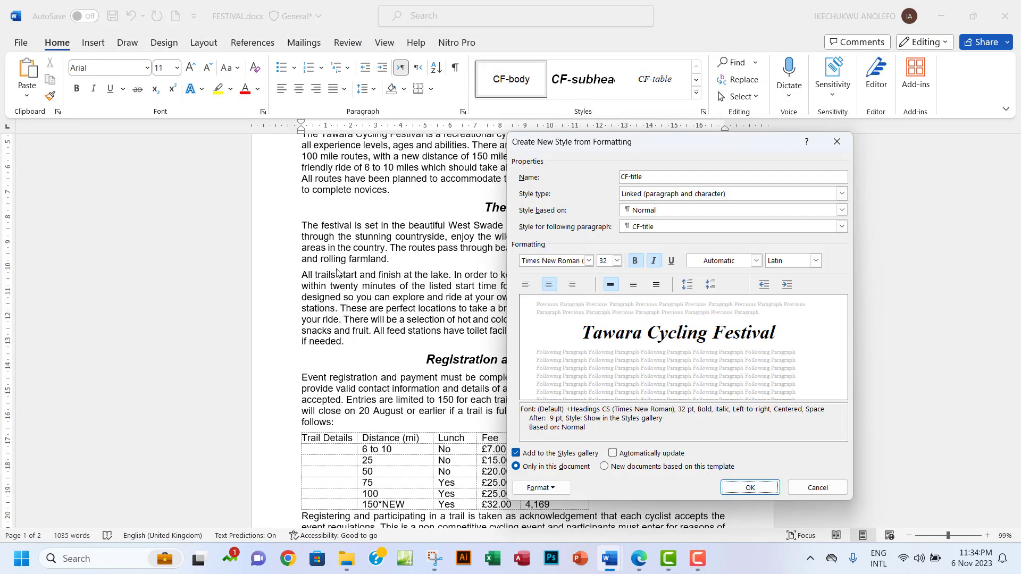
left_click(739, 488)
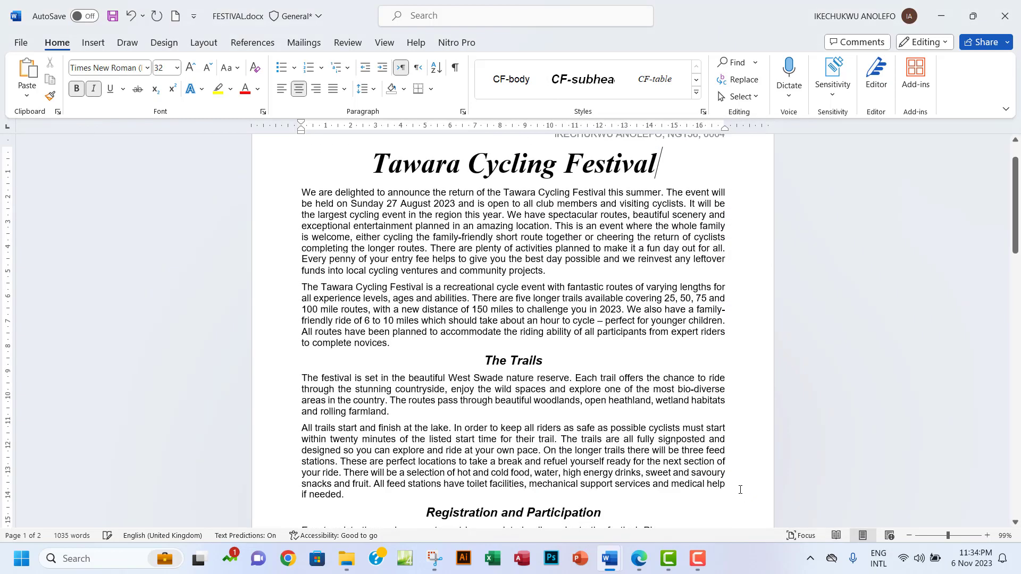
Apply the CF-body style to the title Tawara Cycling Festival and leave the title text selected
scroll(457, 234, "up", 1)
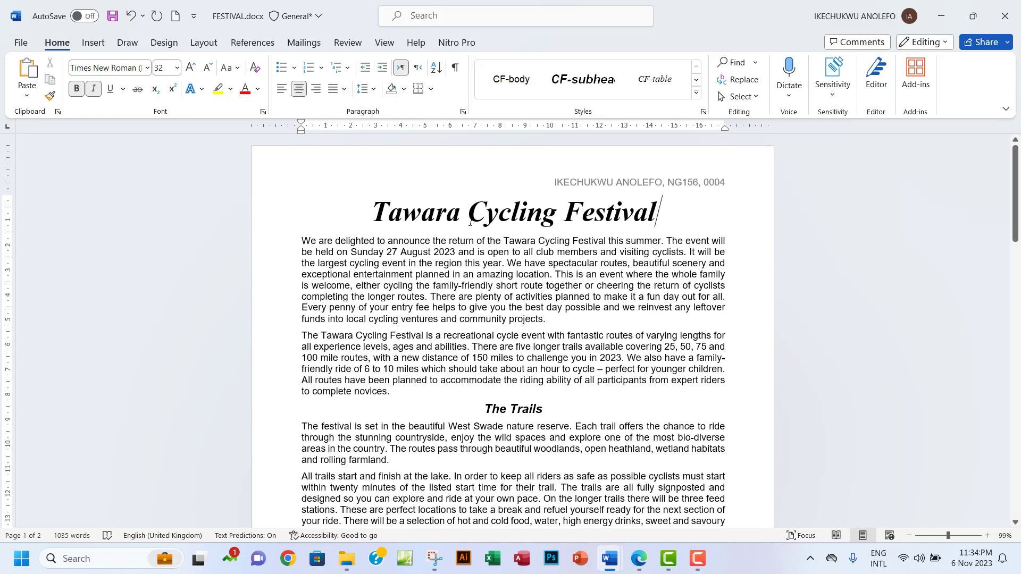
left_click_drag(369, 210, 394, 207)
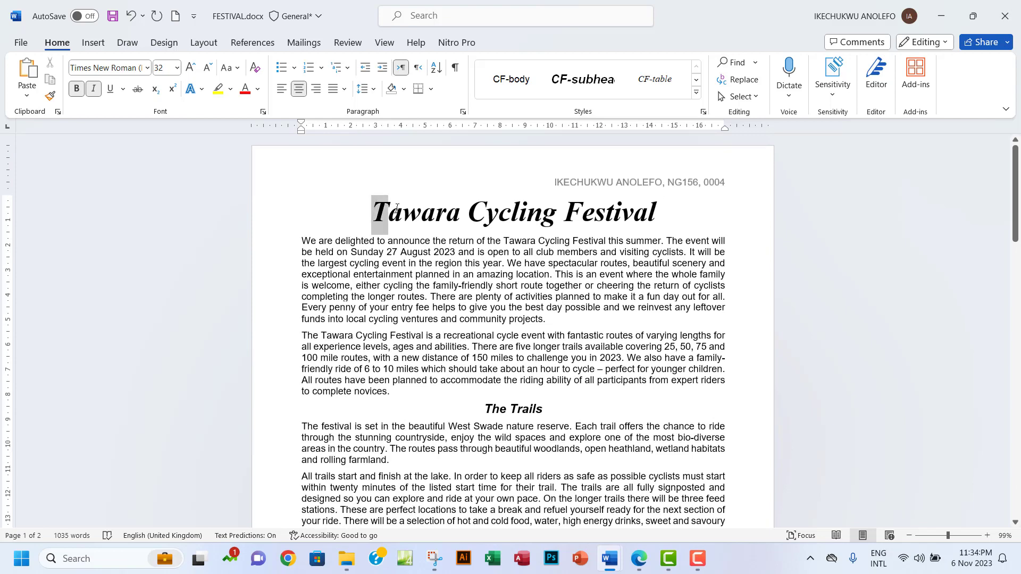
left_click(370, 214)
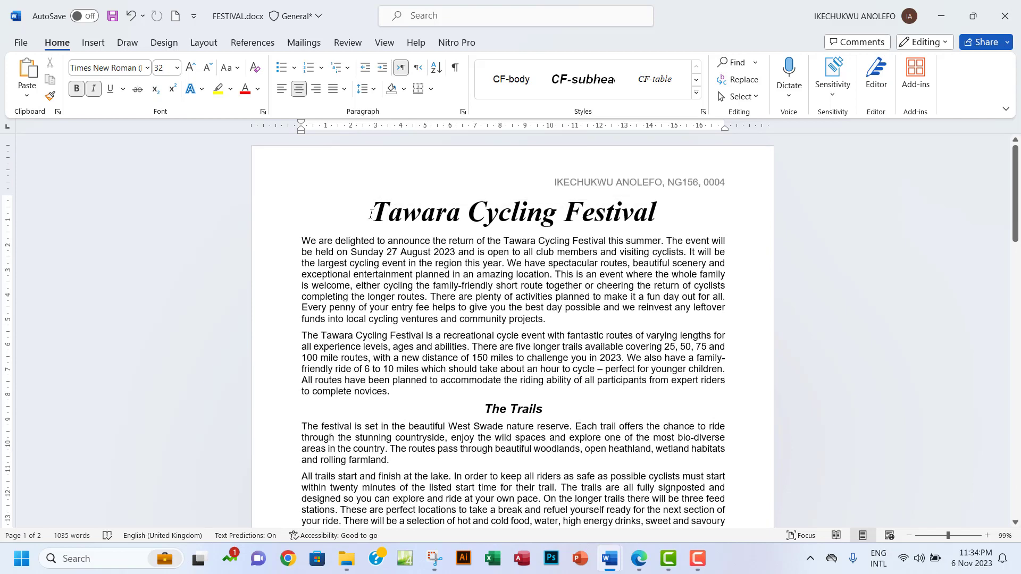
left_click(299, 241)
left_click_drag(299, 241, 552, 325)
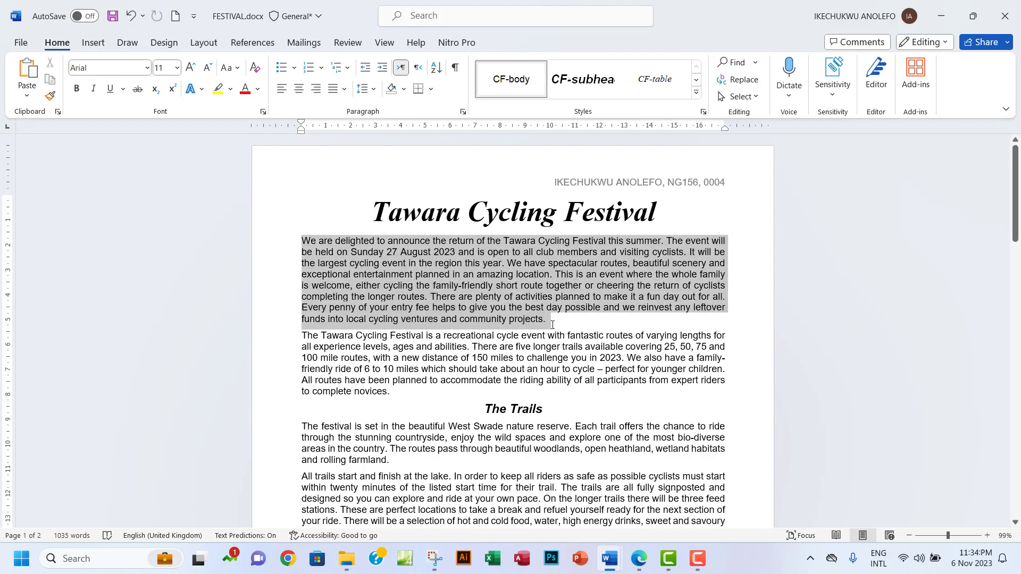
left_click_drag(371, 212, 632, 223)
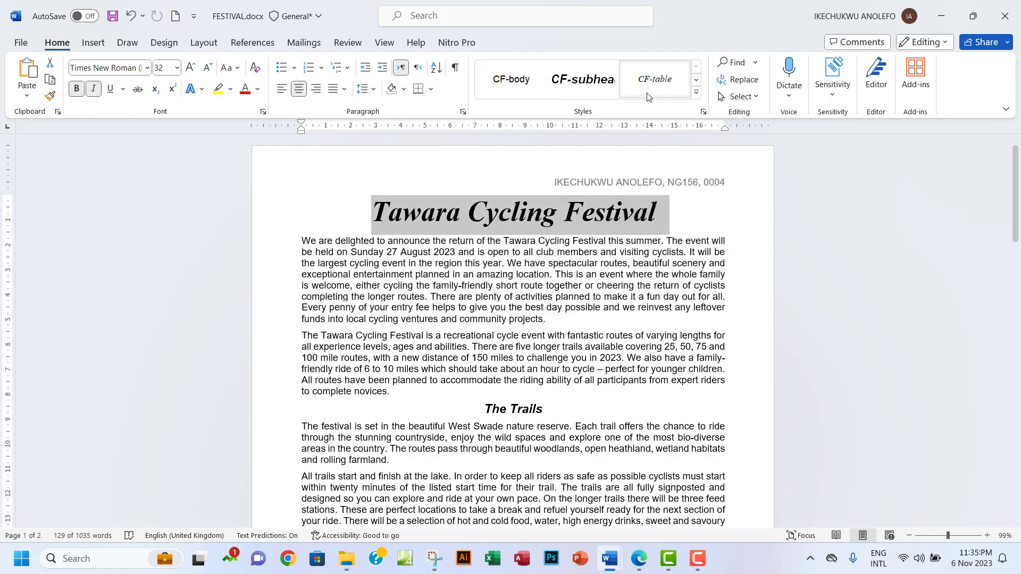
left_click(507, 88)
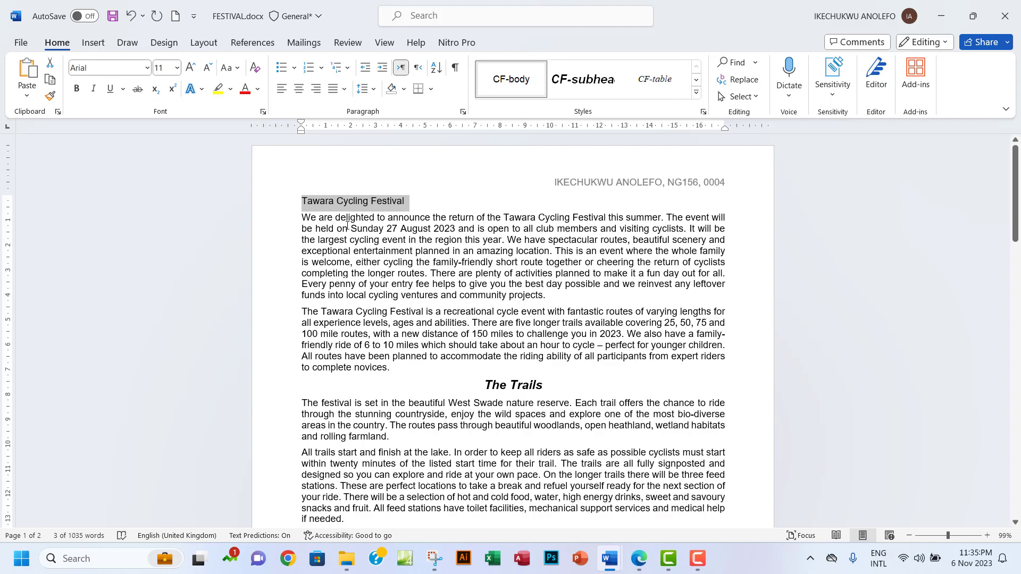
left_click(373, 254)
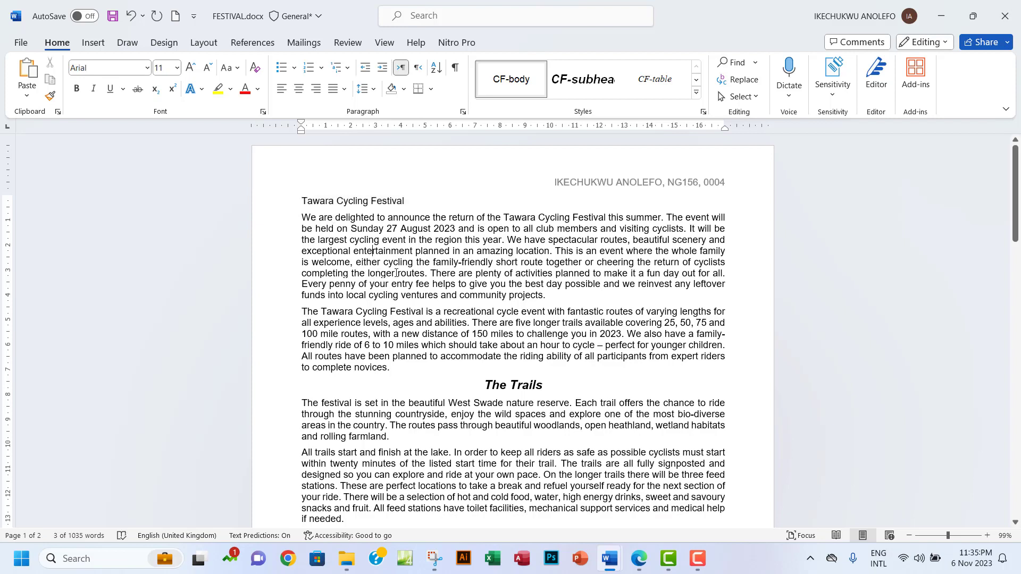
left_click_drag(301, 201, 409, 203)
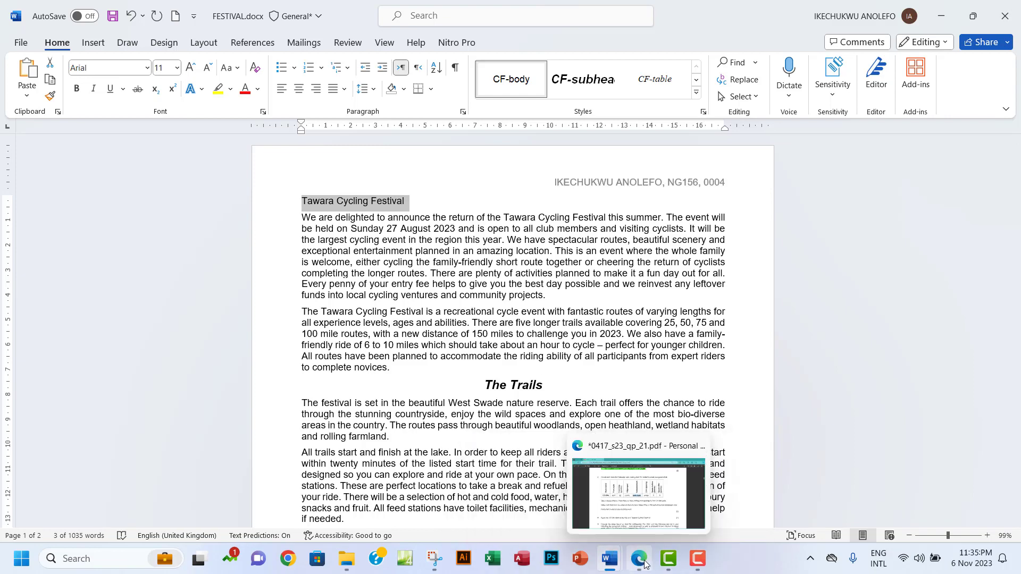
Read step 4 in the question paper, then copy the style dialog snip into EVIDENCE0004.docx under Step 3 evidence
left_click(639, 558)
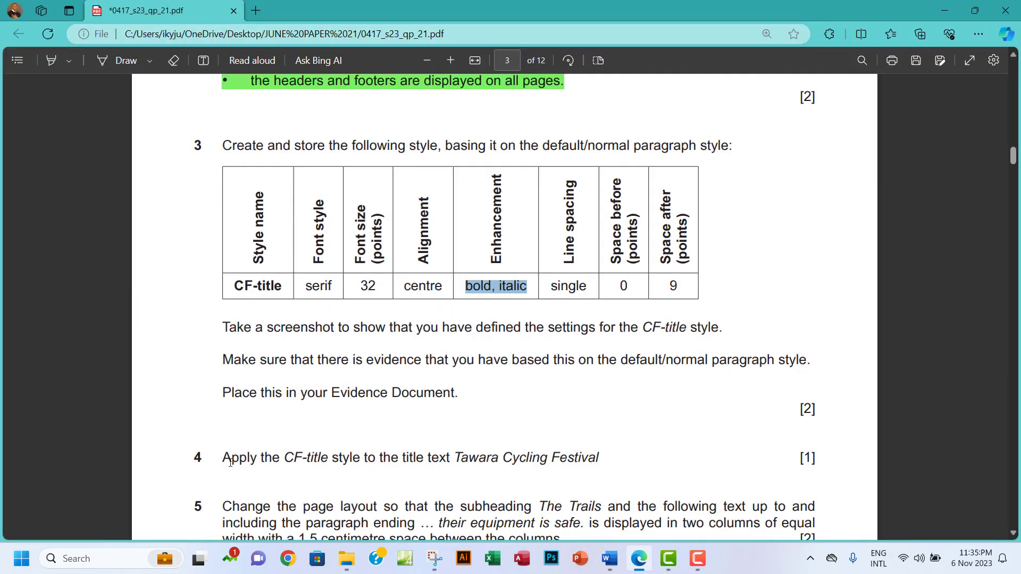
left_click_drag(222, 457, 603, 458)
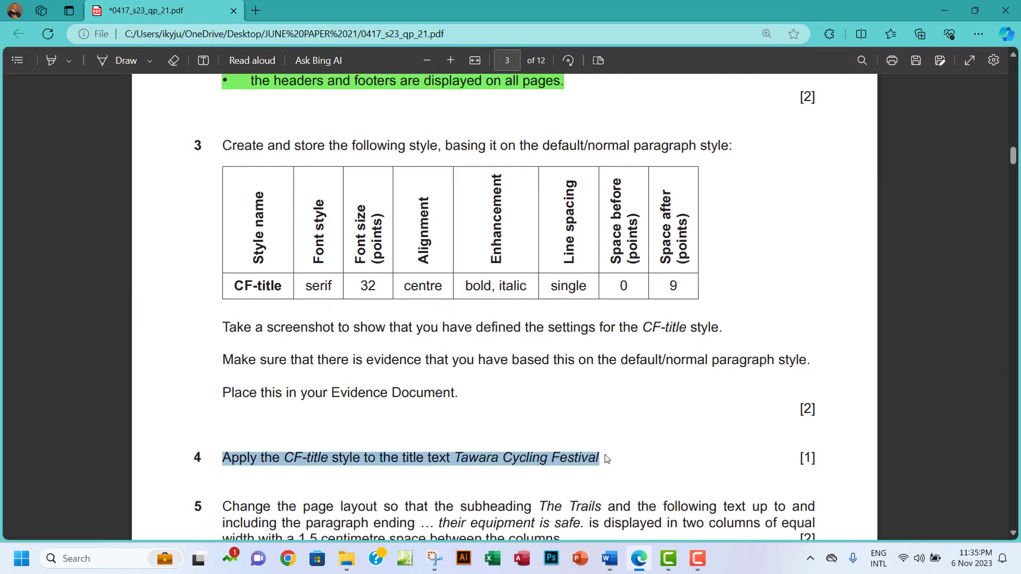
left_click(461, 364)
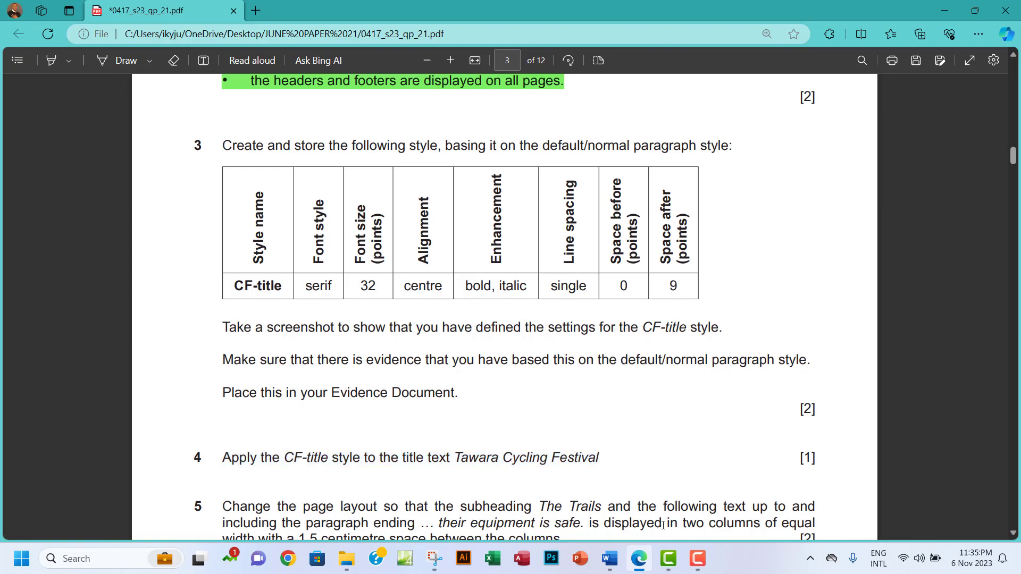
left_click(434, 558)
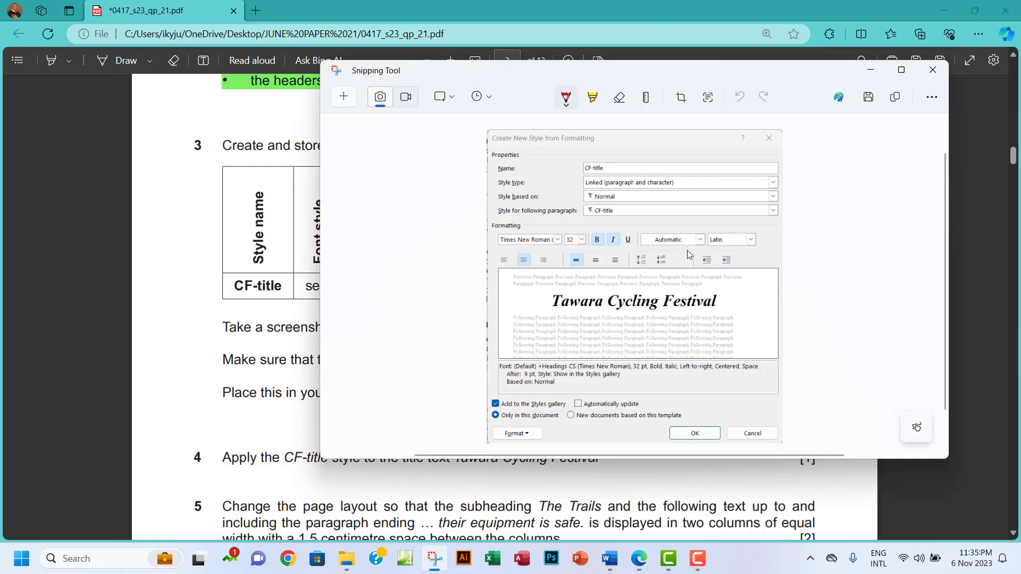
left_click(895, 97)
mouse_move(609, 558)
left_click(523, 489)
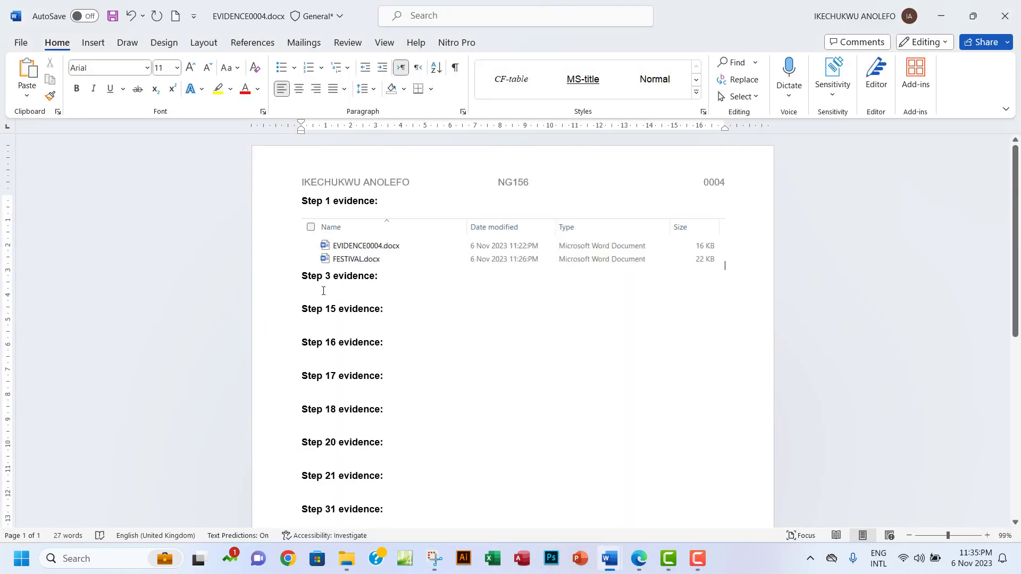
right_click(344, 287)
left_click(372, 116)
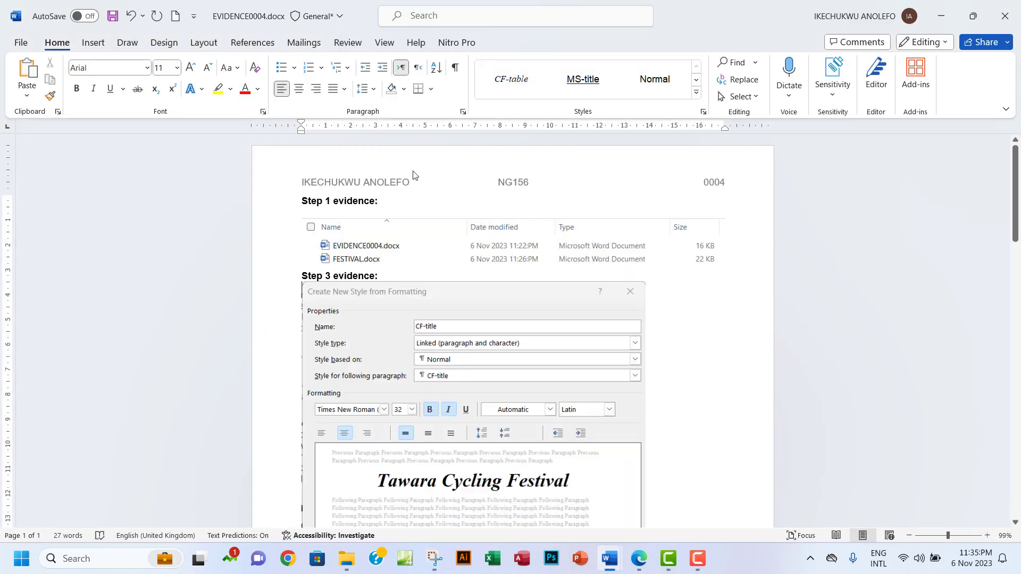
Check the Step 3 evidence picture in EVIDENCE0004.docx, then highlight all of step 3 in green in the question paper
scroll(452, 308, "down", 4)
left_click(514, 365)
scroll(521, 401, "up", 2)
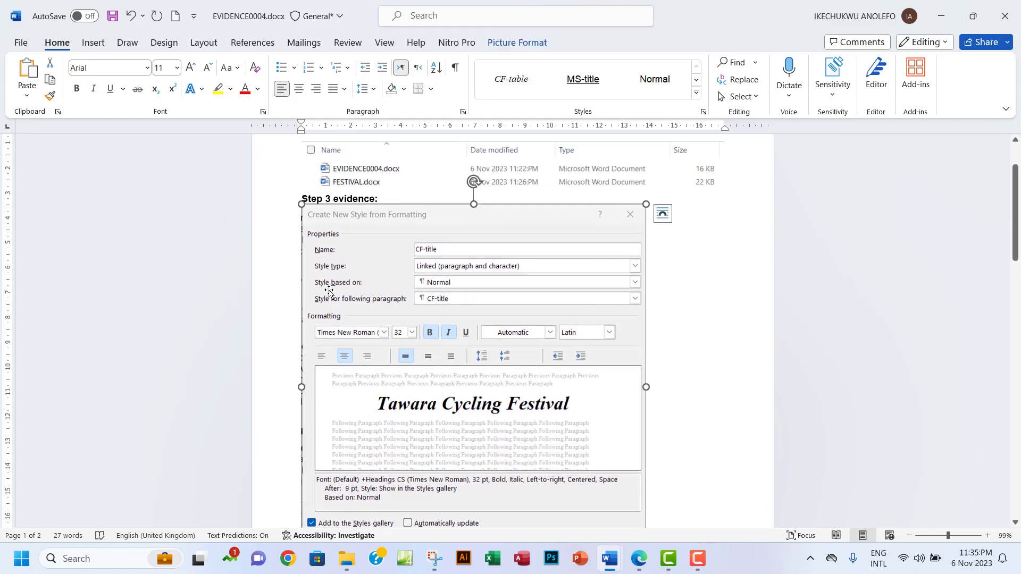
scroll(496, 410, "down", 1)
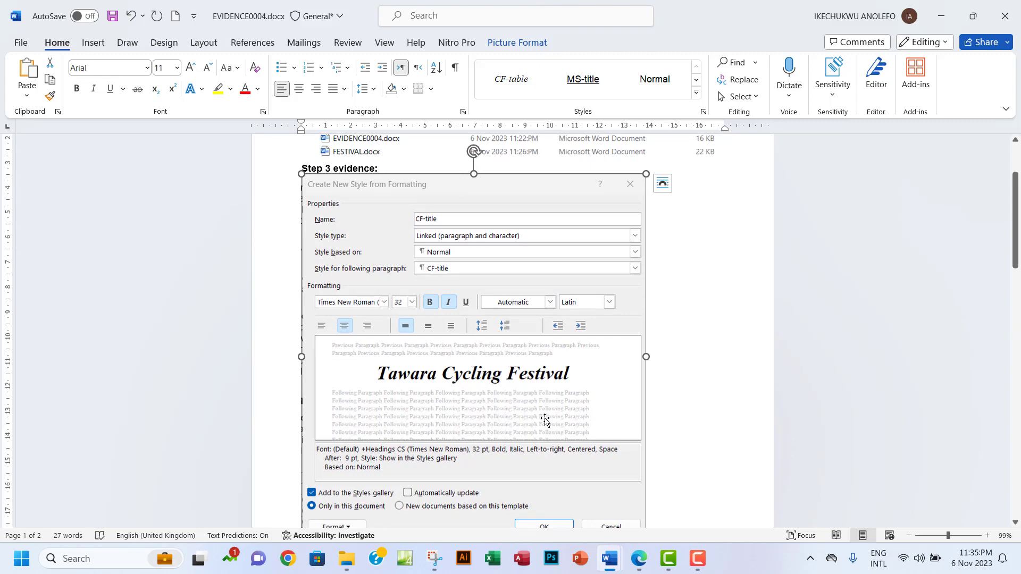
left_click(638, 559)
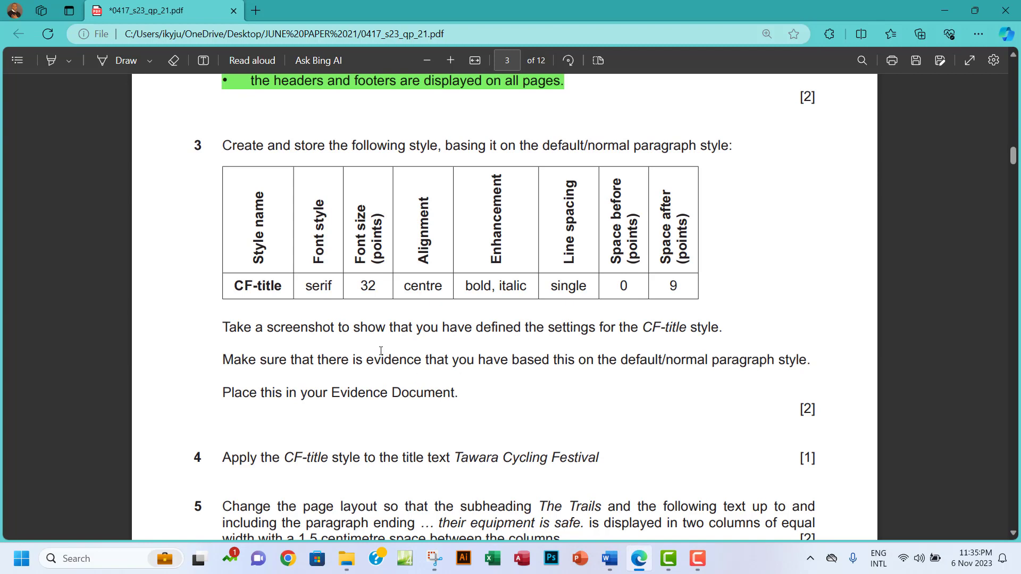
mouse_move(380, 351)
left_mouse_down()
mouse_move(230, 173)
mouse_move(236, 130)
mouse_move(195, 141)
left_mouse_up()
mouse_move(218, 97)
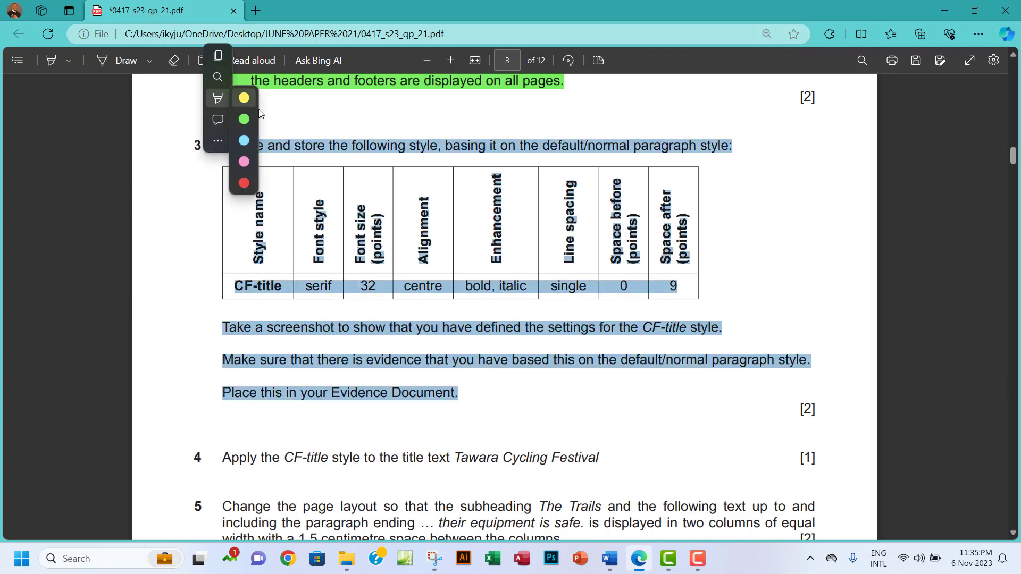
left_click(243, 119)
Switch to FESTIVAL.docx and apply the CF-title style to the title Tawara Cycling Festival
scroll(354, 268, "down", 4)
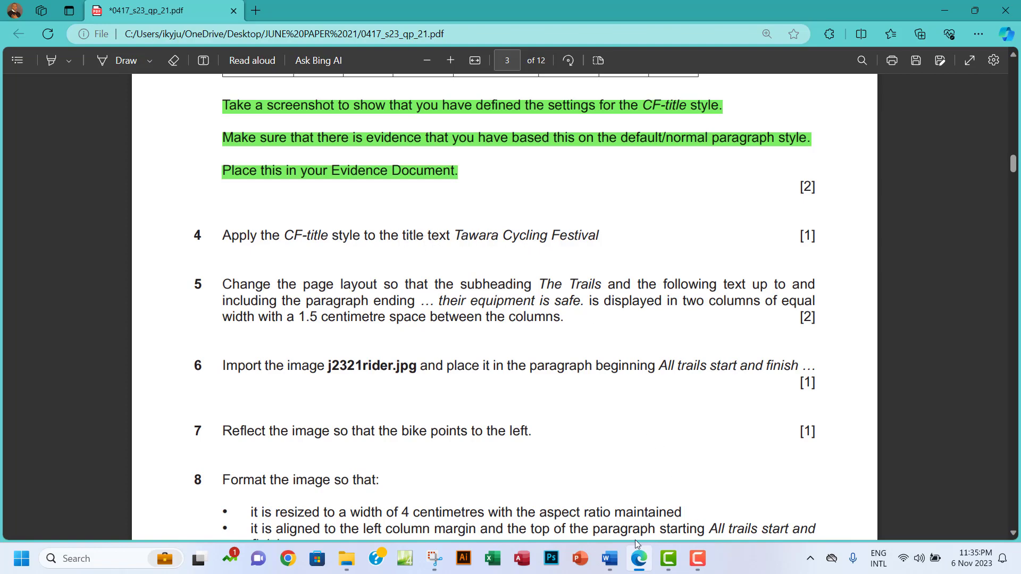
mouse_move(611, 557)
left_click(680, 494)
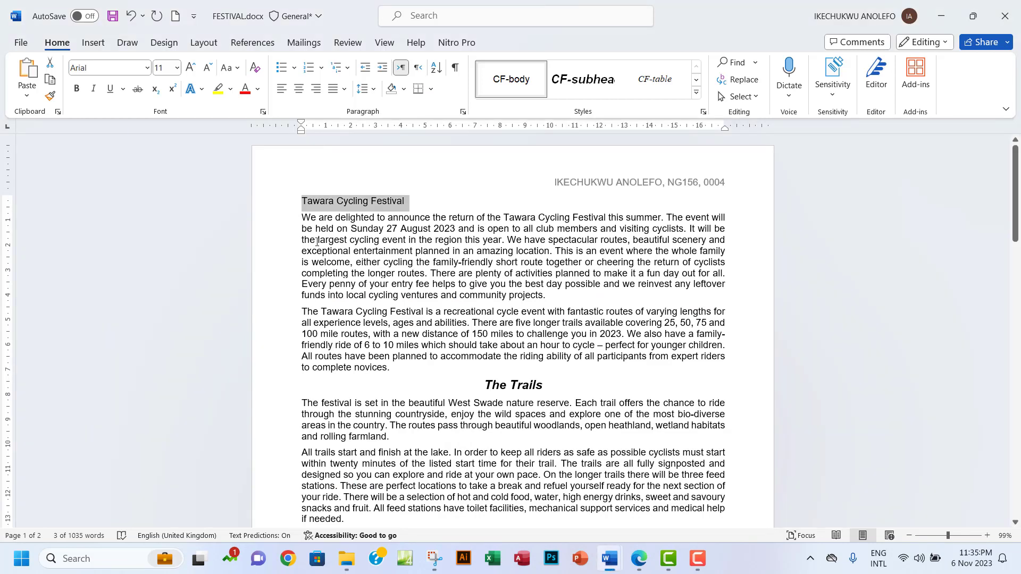
left_click(306, 205)
left_click_drag(302, 204, 414, 202)
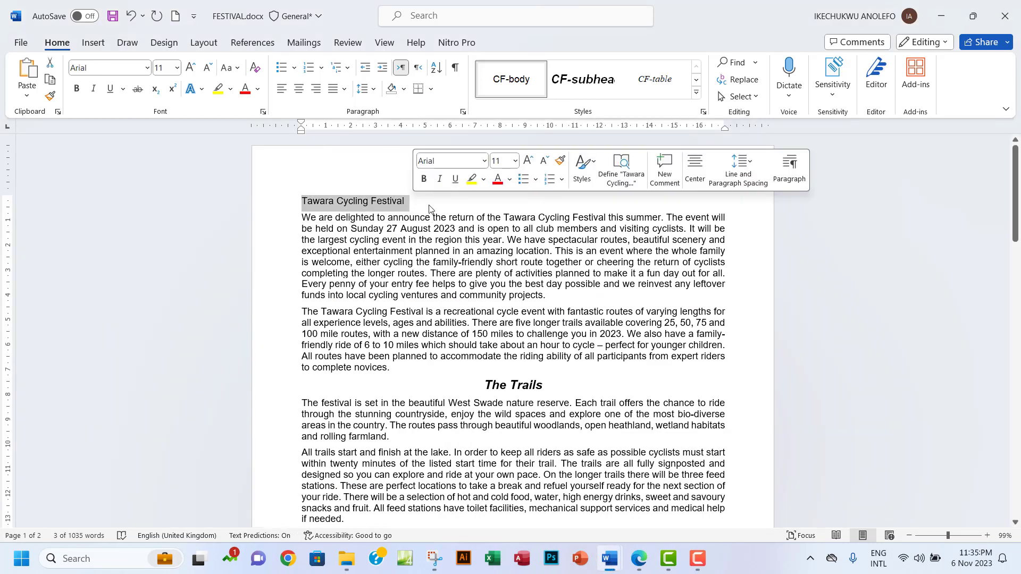
left_click(696, 96)
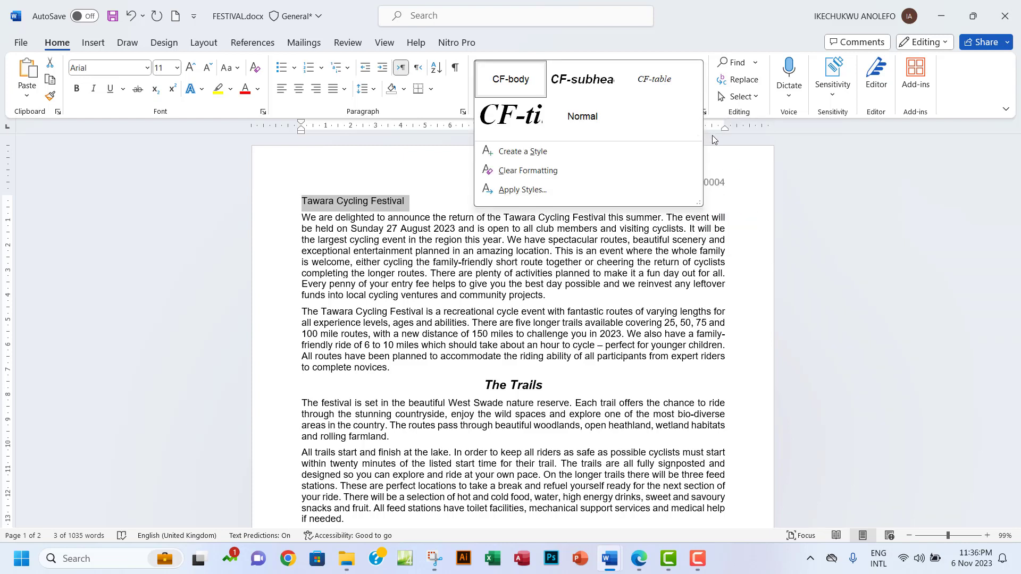
left_click(522, 119)
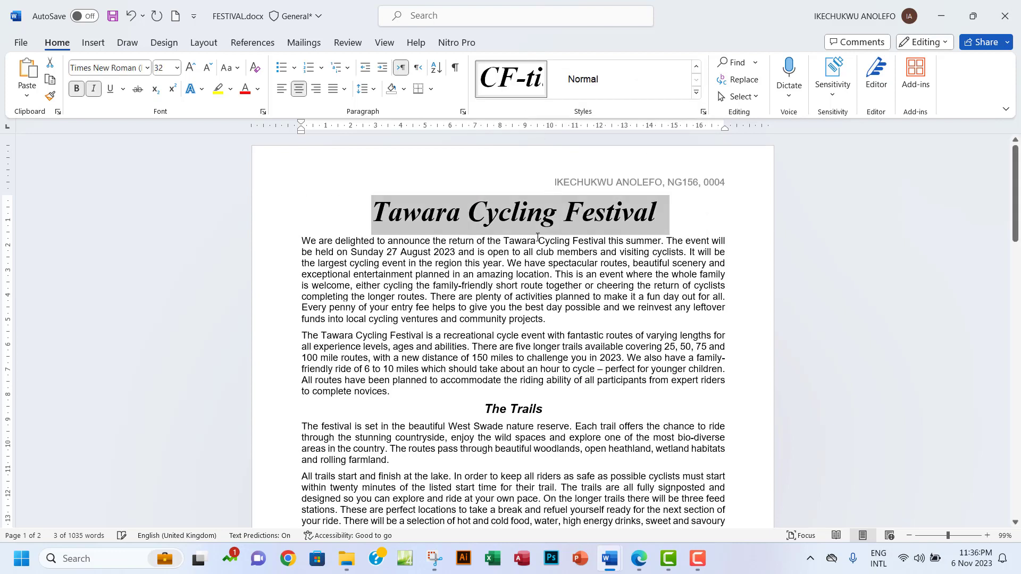
Return to the question paper and highlight the step 4 instruction in green
left_click(639, 558)
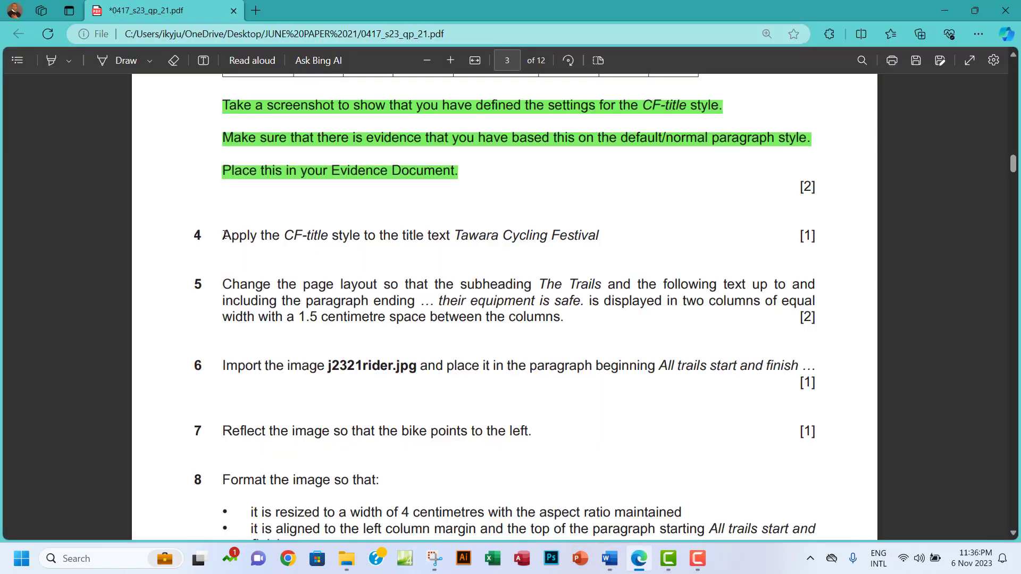
left_click_drag(221, 236, 620, 231)
mouse_move(664, 169)
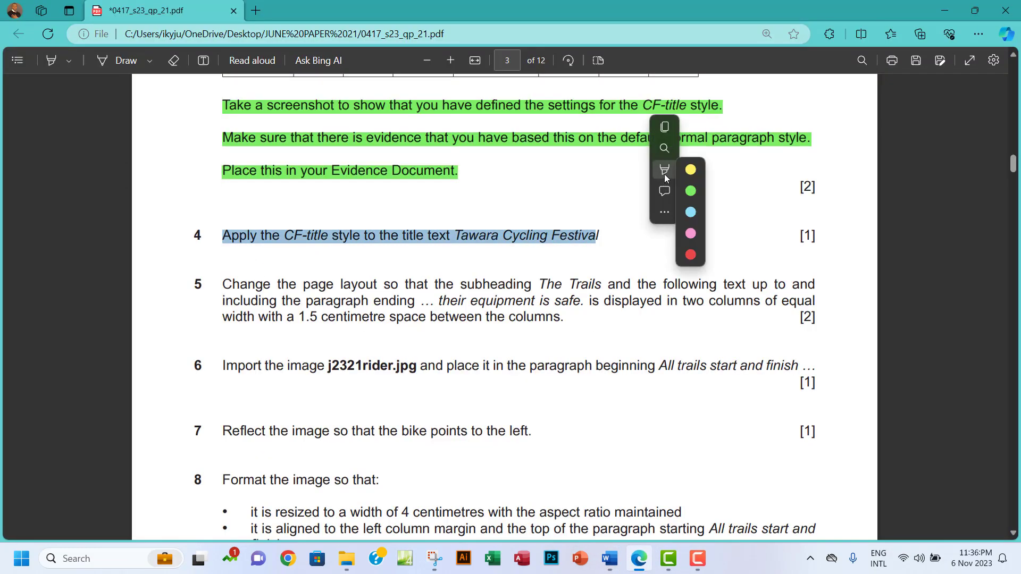
left_click(700, 192)
Read step 5 in the question paper, noting where the column text starts and ends and the required column spacing
scroll(390, 280, "down", 3)
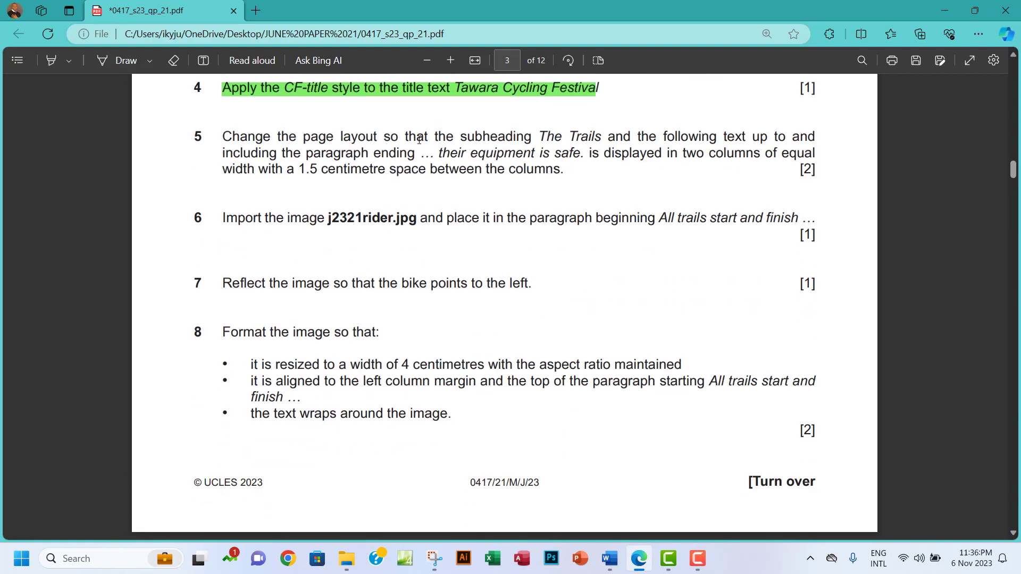
left_click_drag(538, 136, 600, 136)
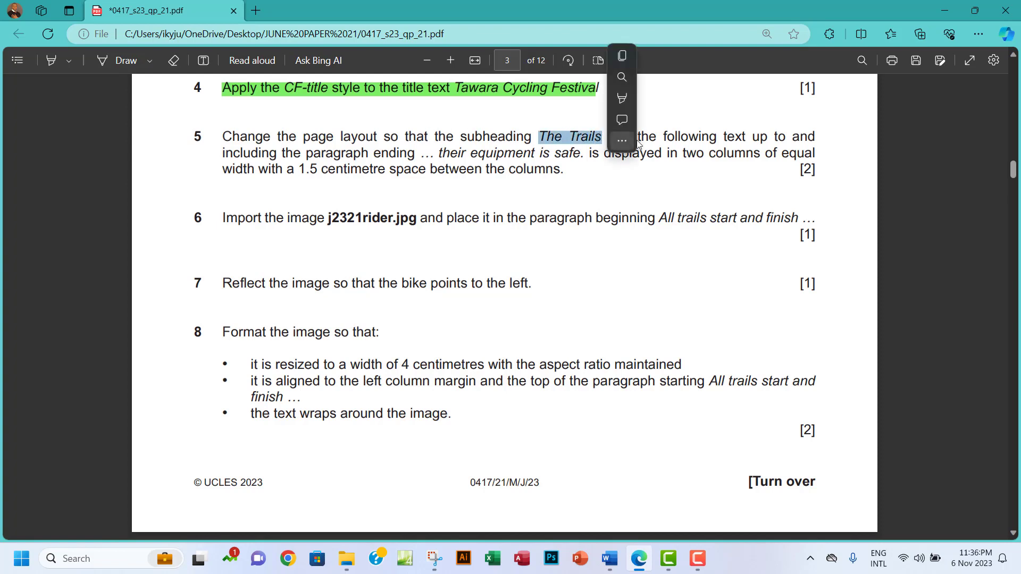
left_click(702, 140)
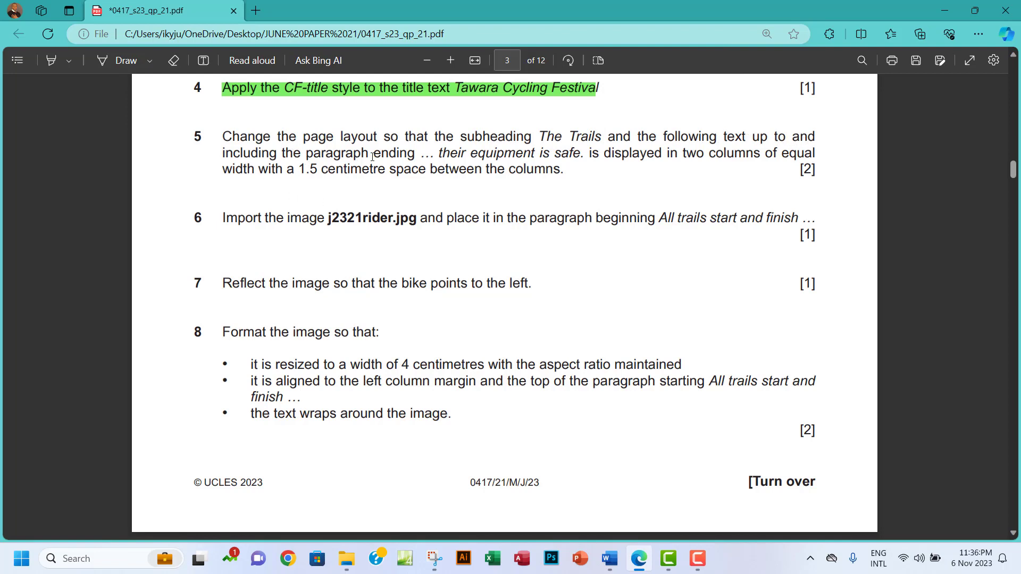
left_click_drag(439, 154, 578, 148)
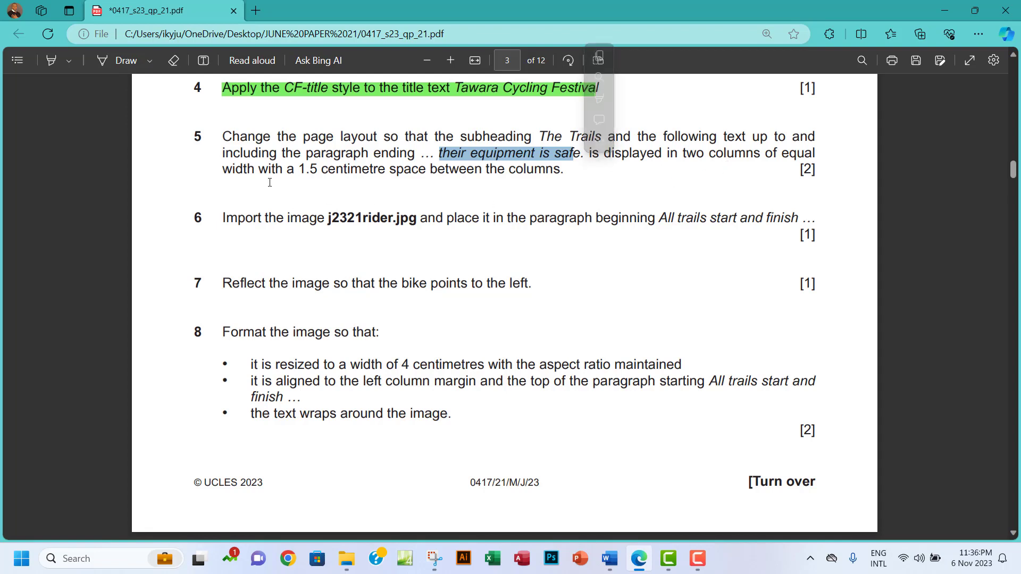
left_click_drag(296, 170, 318, 169)
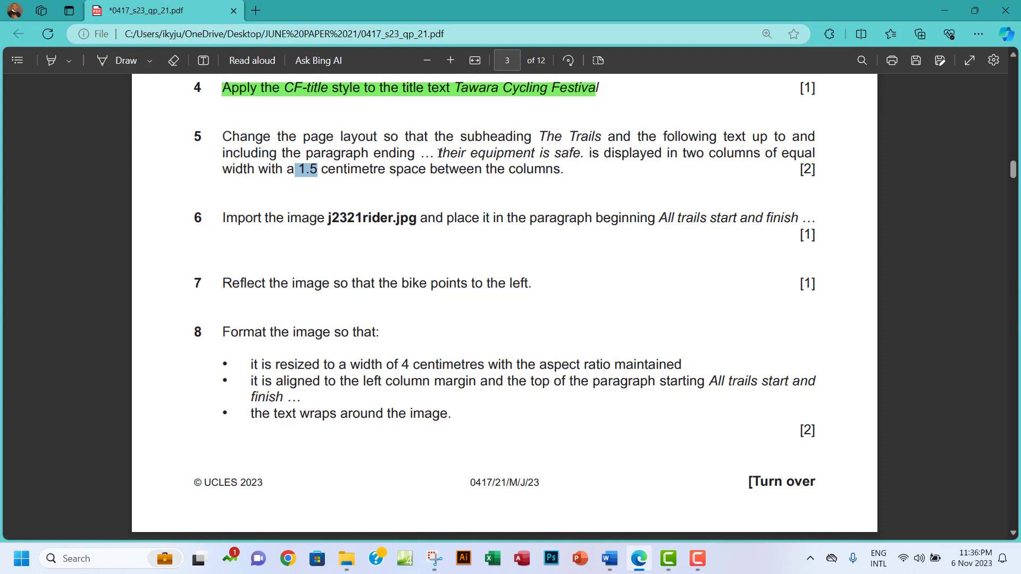
left_click_drag(439, 153, 580, 149)
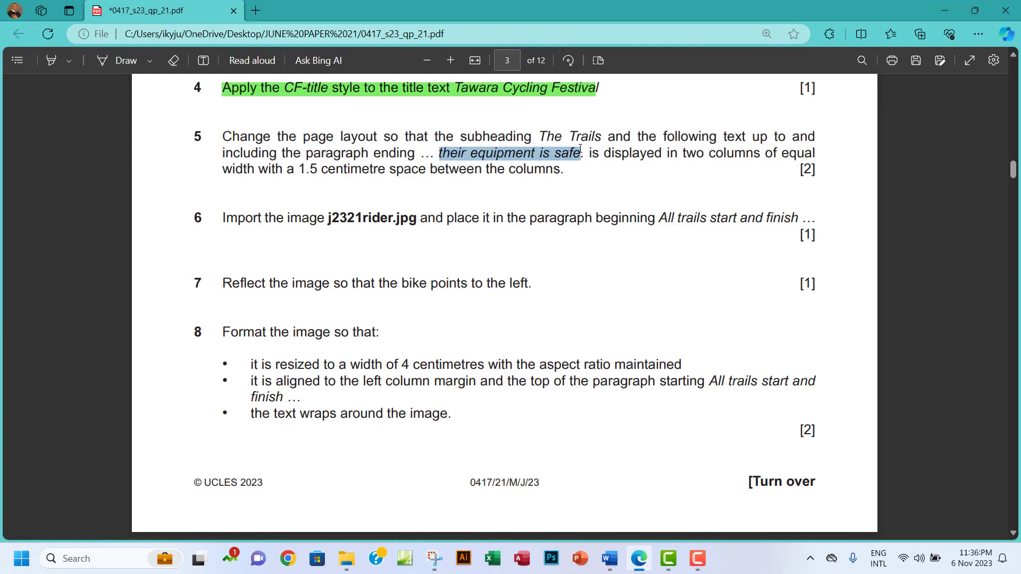
left_click(542, 136)
left_click_drag(544, 135, 603, 140)
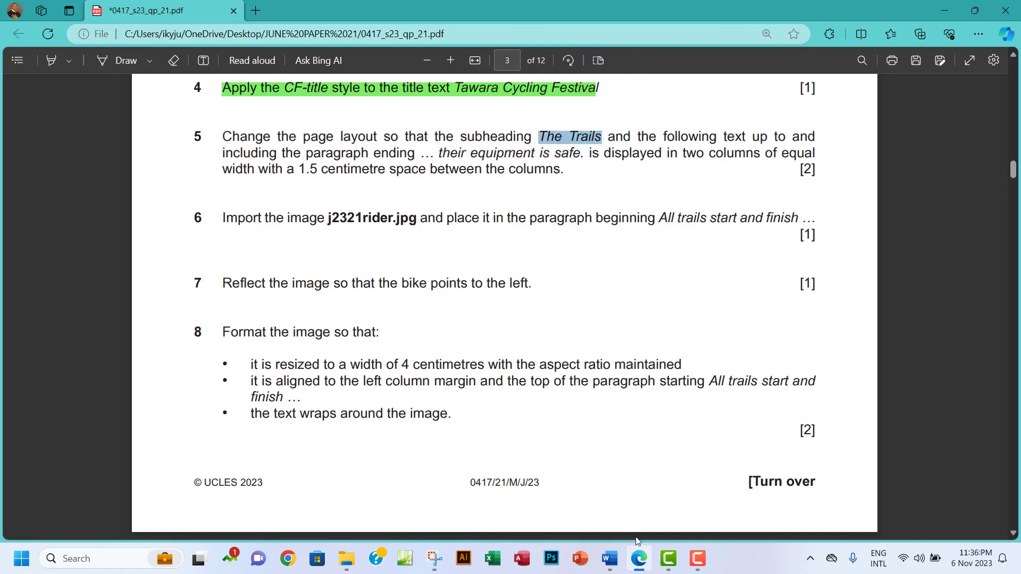
Look through FESTIVAL.docx for the text that step 5 names, from The Trails to the paragraph ending "their equipment is safe."
mouse_move(609, 559)
left_click(671, 515)
scroll(439, 340, "down", 10)
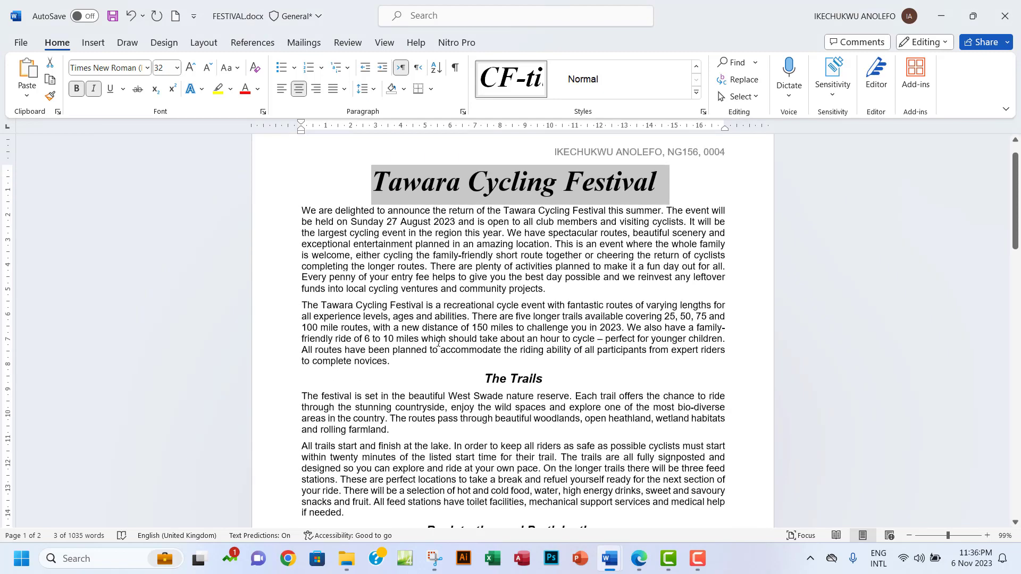
scroll(440, 340, "down", 10)
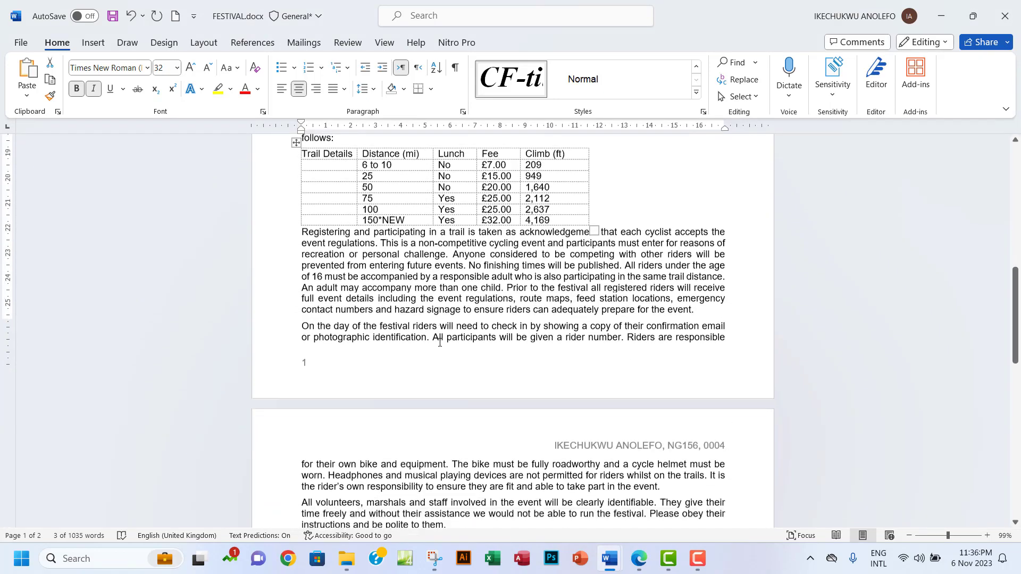
scroll(439, 342, "down", 3)
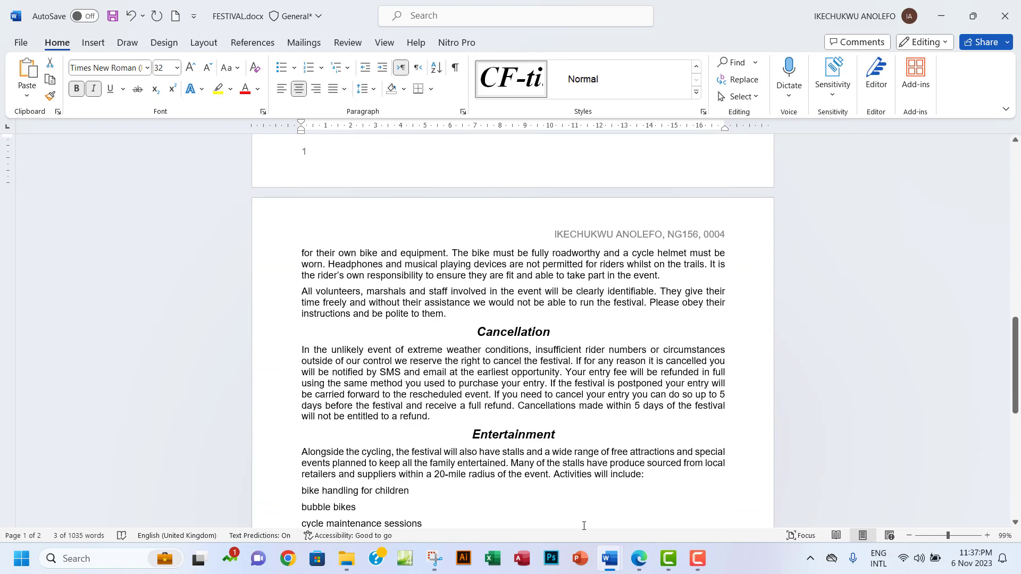
left_click(639, 563)
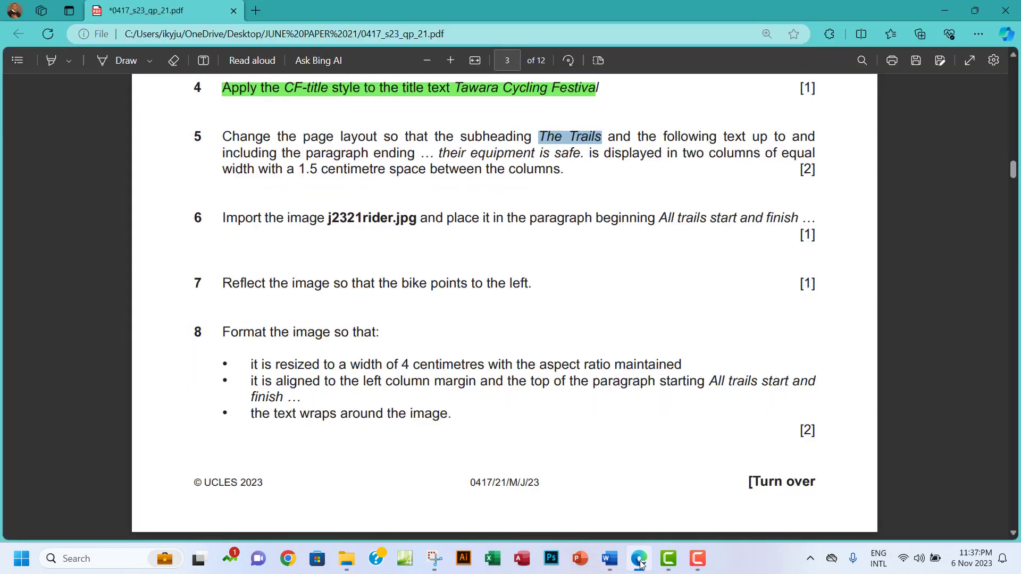
left_click(641, 562)
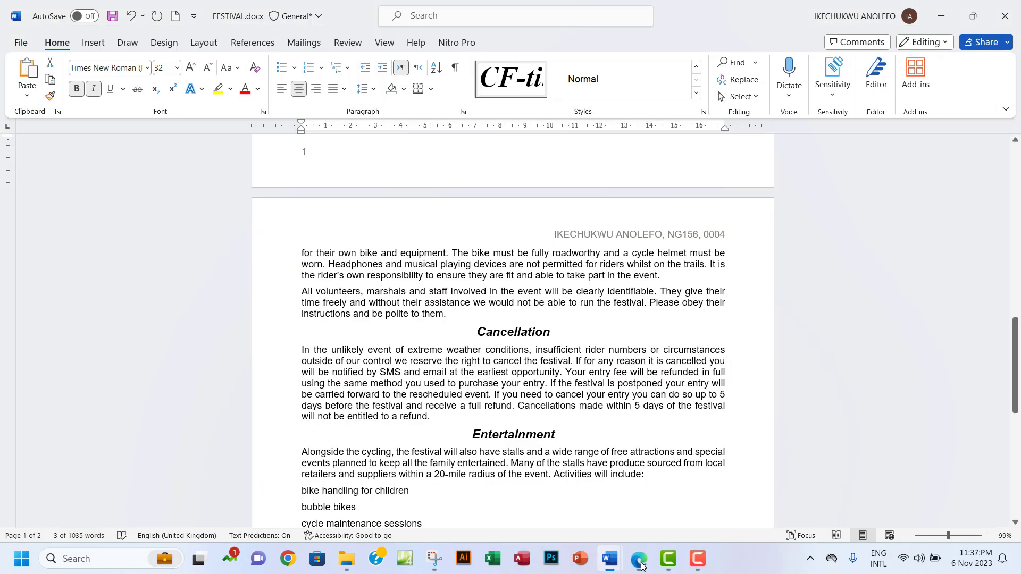
scroll(465, 400, "down", 2)
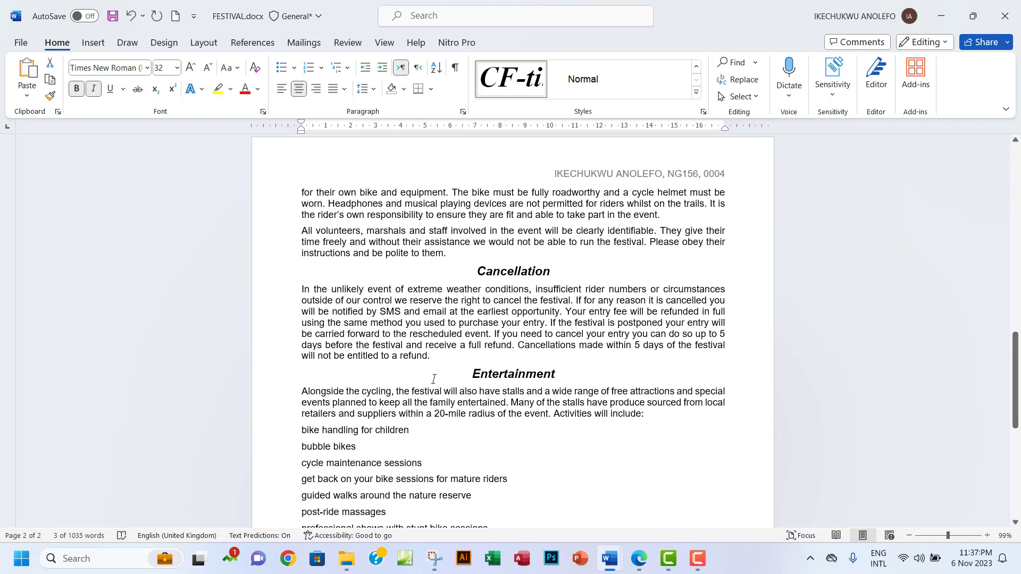
scroll(435, 370, "down", 1)
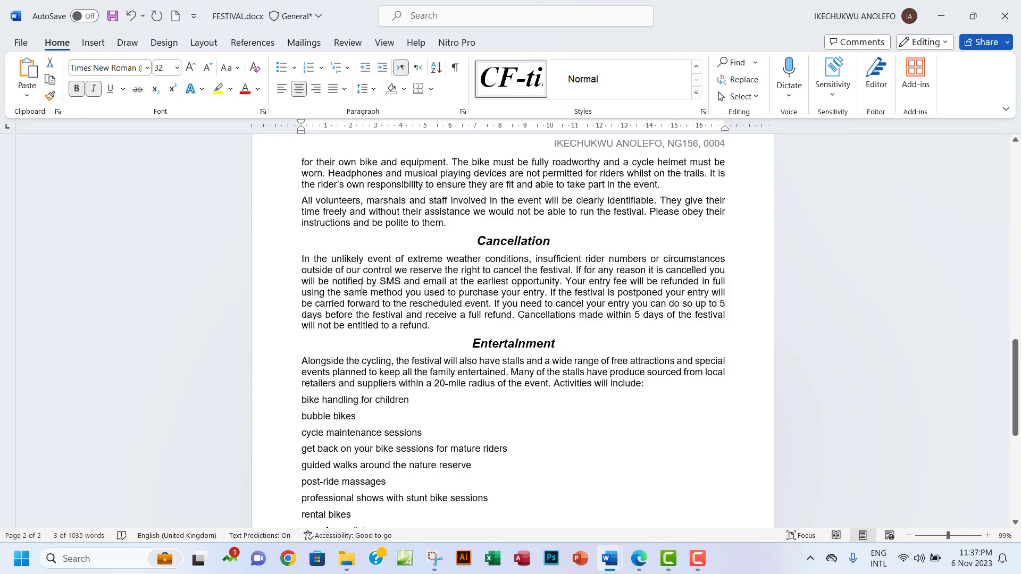
Search FESTIVAL.docx for "equipment is saf" and compare the passage with step 5 in the question paper
key("ctrl+f")
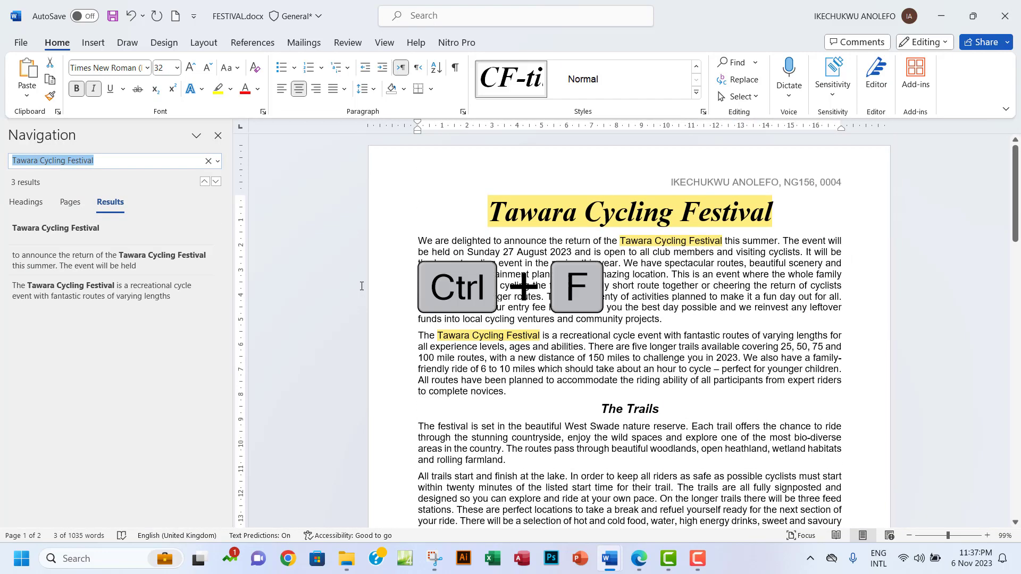
type("qu")
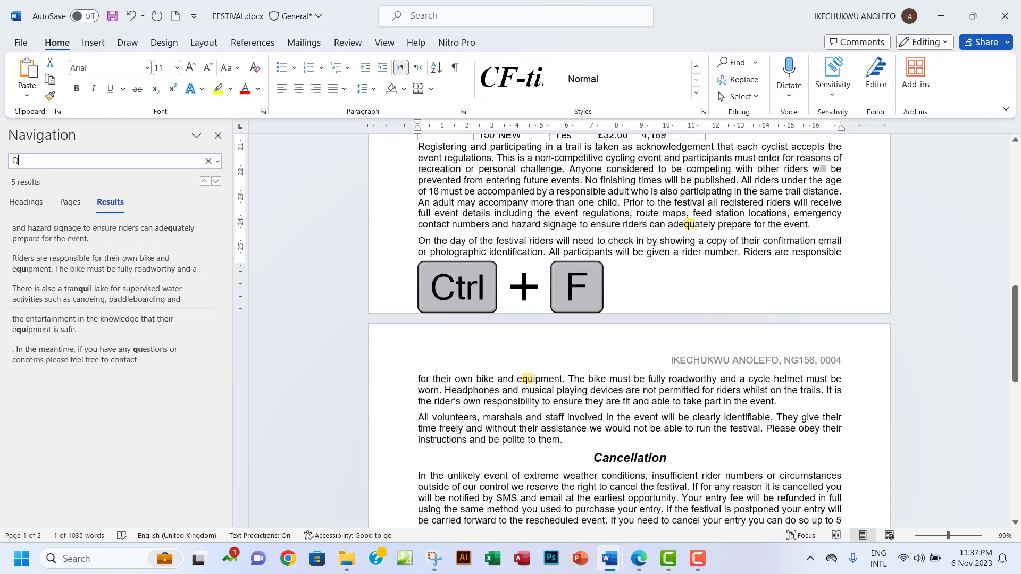
key("BackSpace")
key("BackSpace")
type("equ")
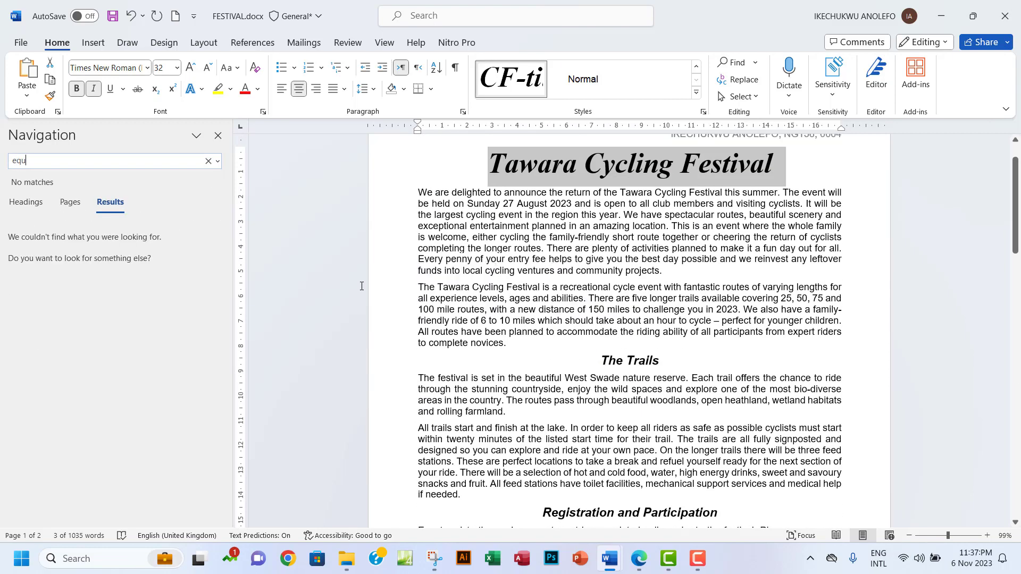
type("ipment")
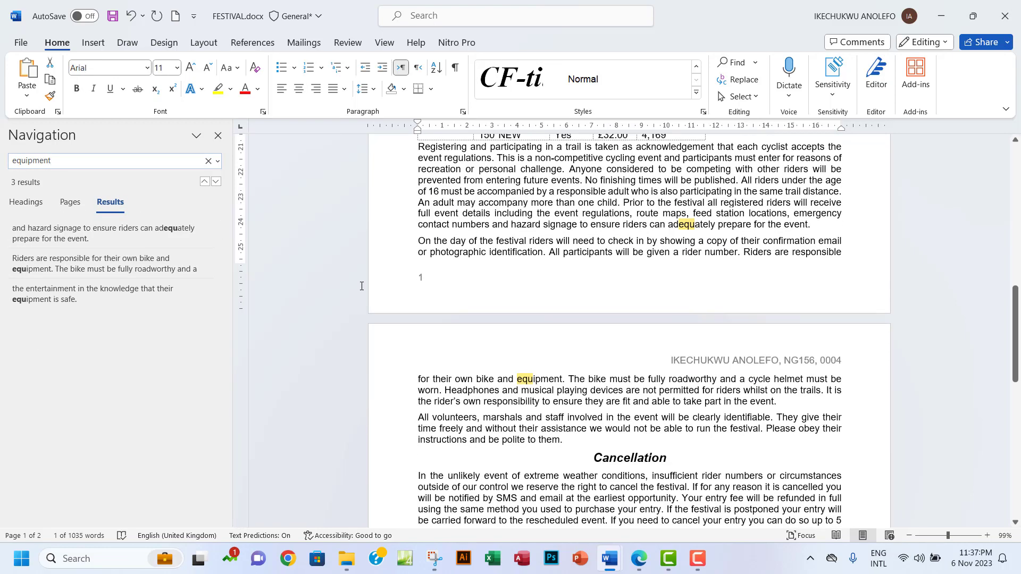
type(" is saf")
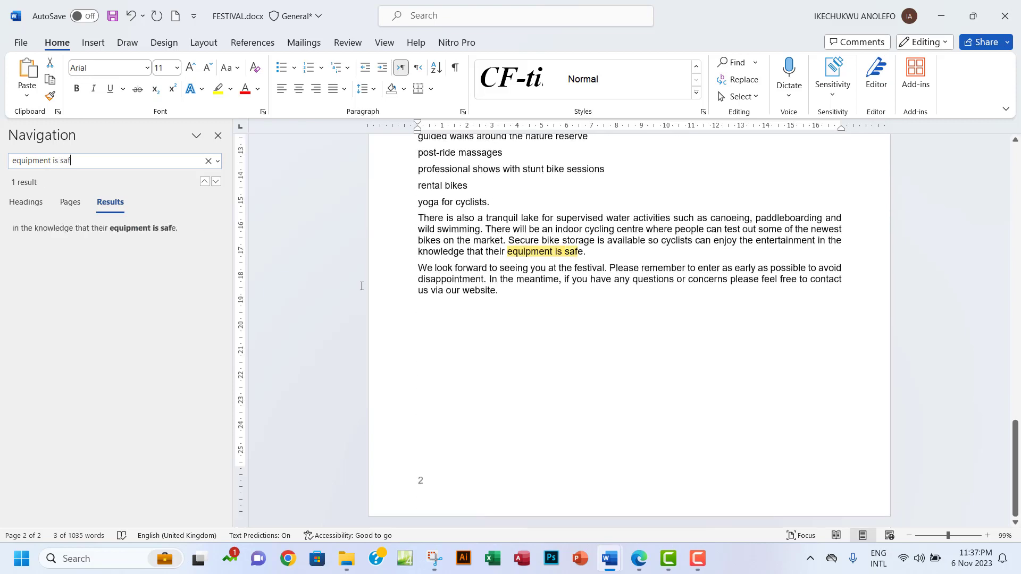
scroll(501, 294, "up", 1)
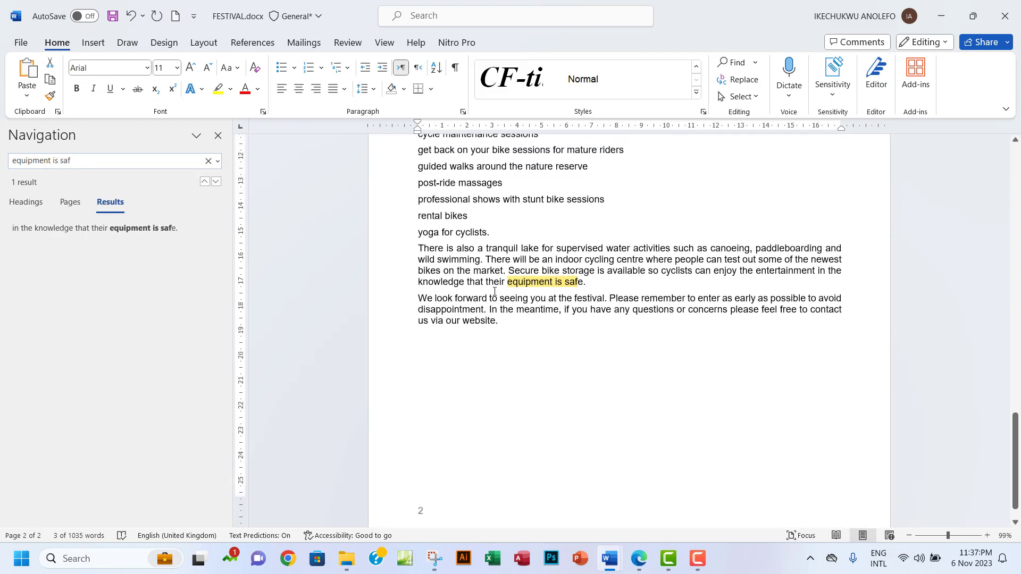
left_click(645, 562)
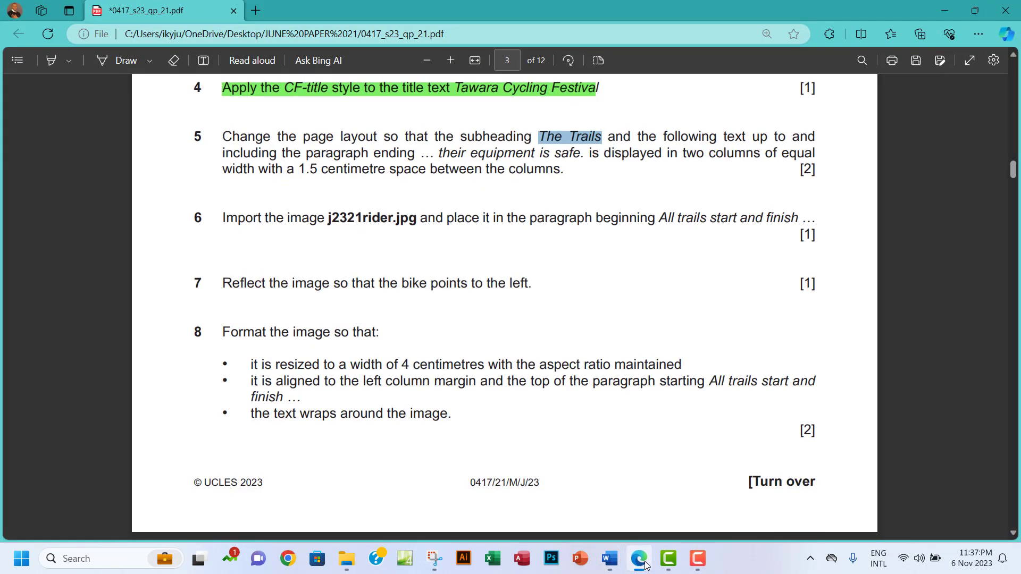
left_click(645, 563)
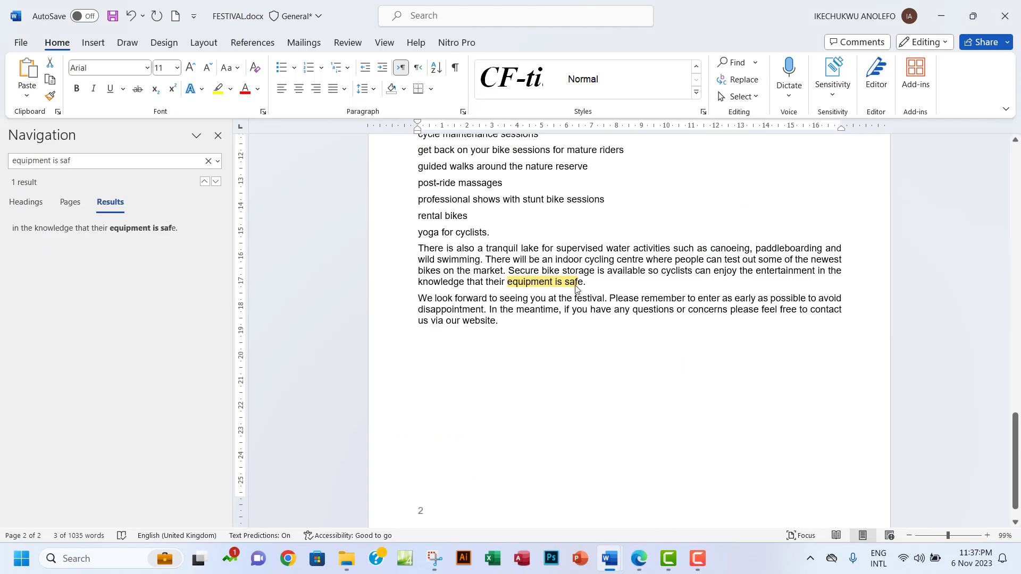
Select from The Trails through the paragraph ending "their equipment is safe.", choose two columns in the Columns dialog, and recheck step 5 in the question paper
left_click_drag(583, 285, 569, 390)
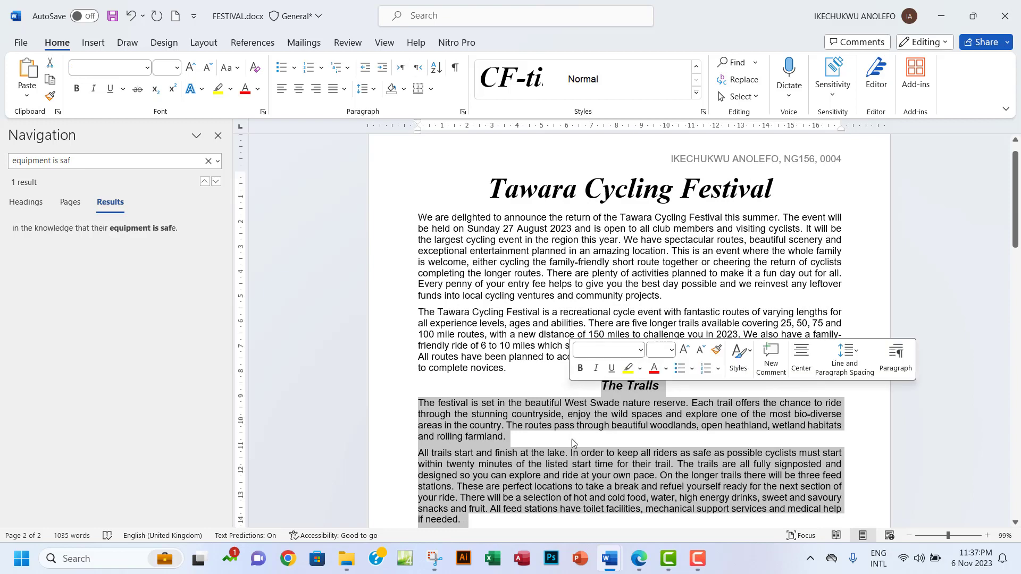
left_click(218, 136)
left_click(195, 45)
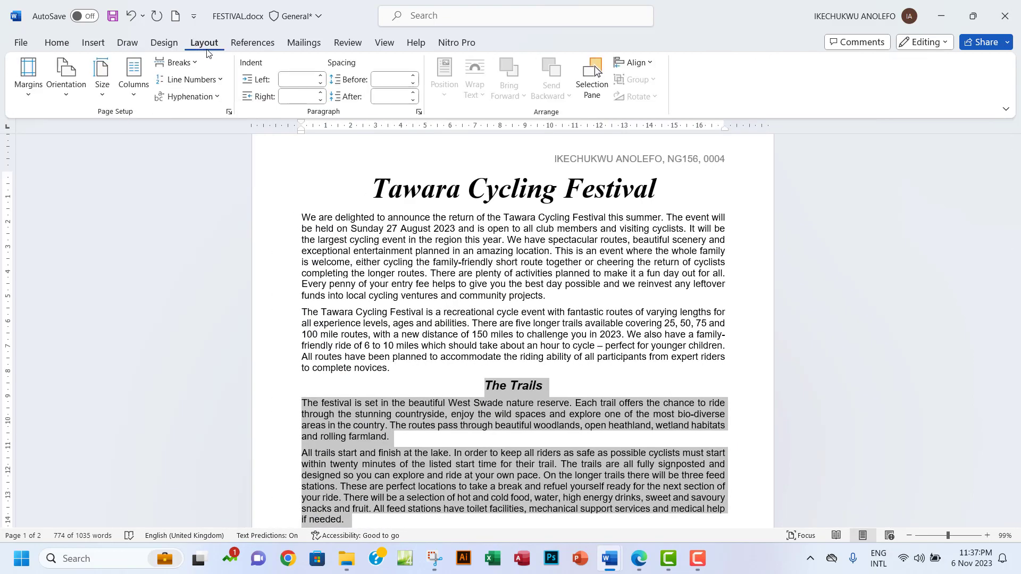
left_click(138, 98)
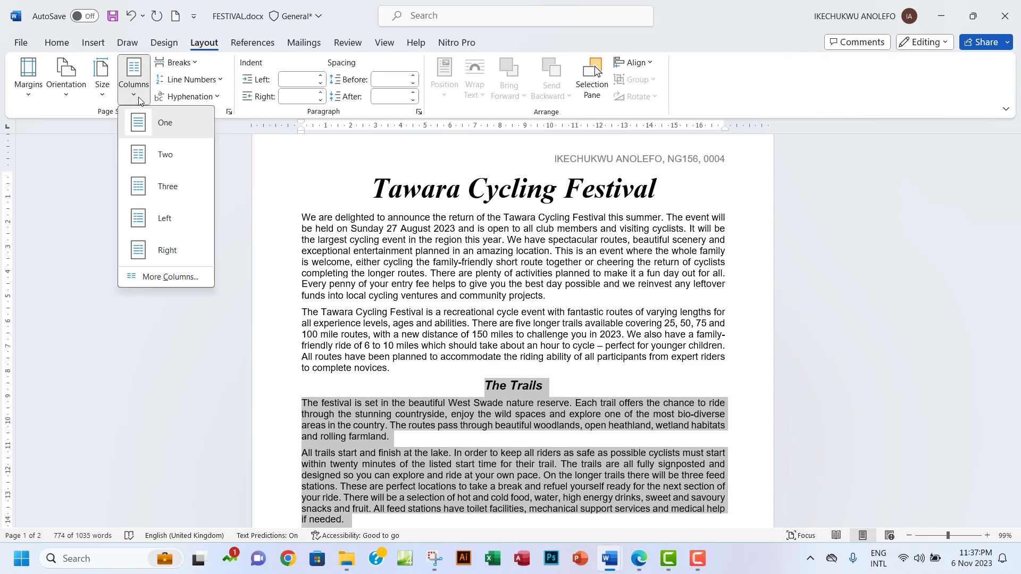
left_click(158, 280)
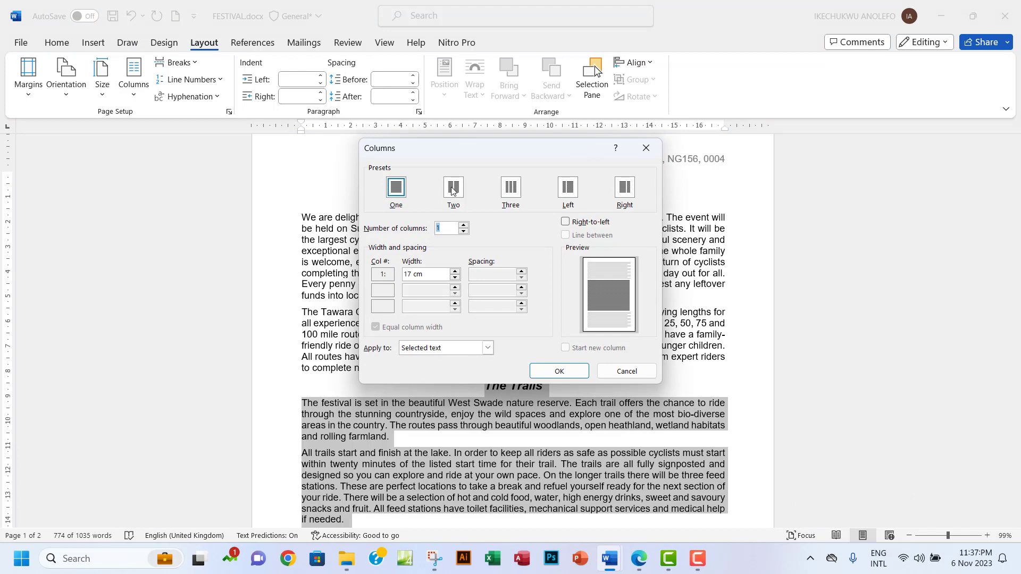
left_click(456, 200)
left_click(640, 559)
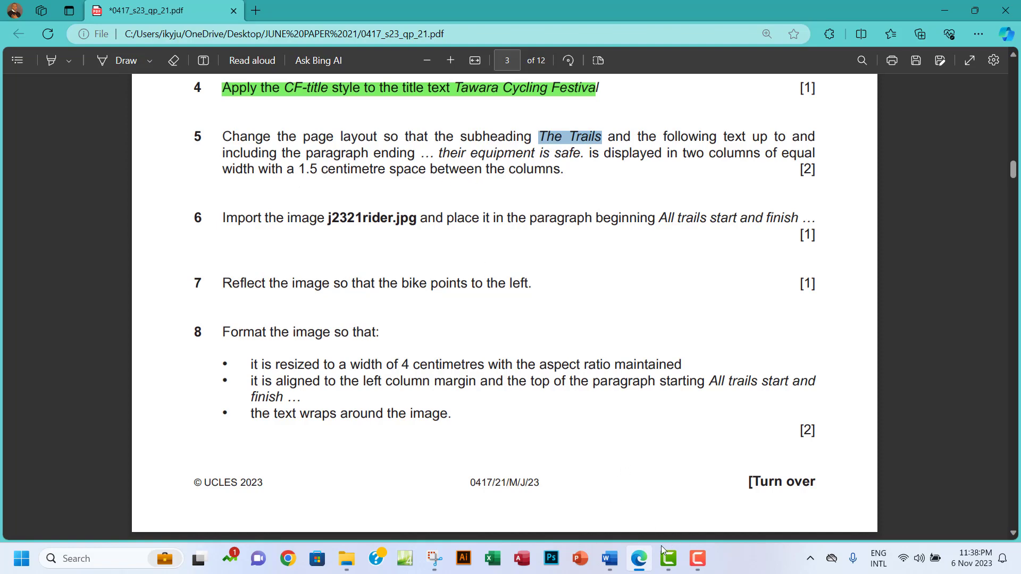
Switch to FESTIVAL.docx, apply two equal-width columns with 1.5 cm spacing to the selected text, and check the resulting layout
mouse_move(610, 558)
left_click(648, 505)
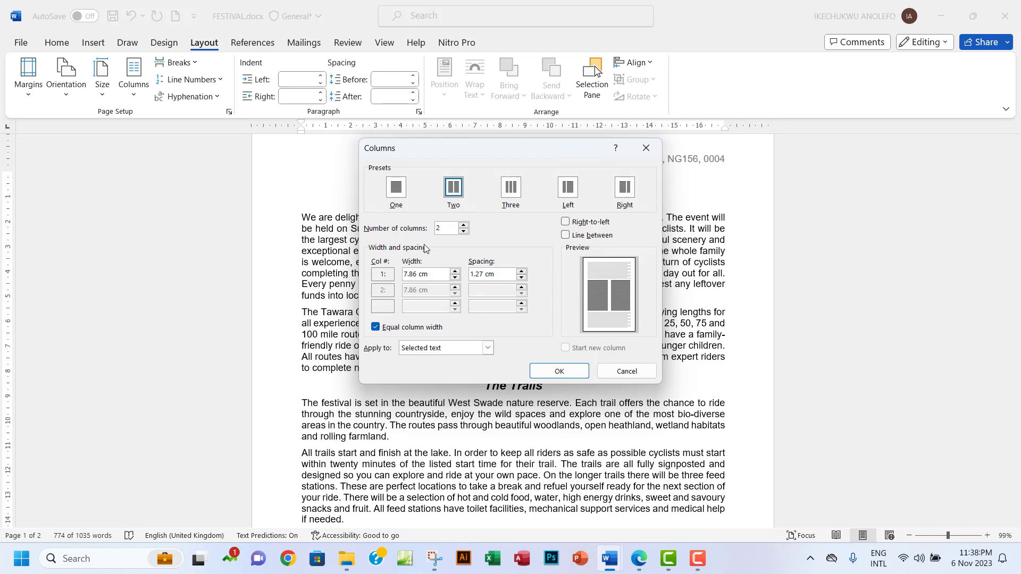
left_click(523, 273)
left_click(559, 371)
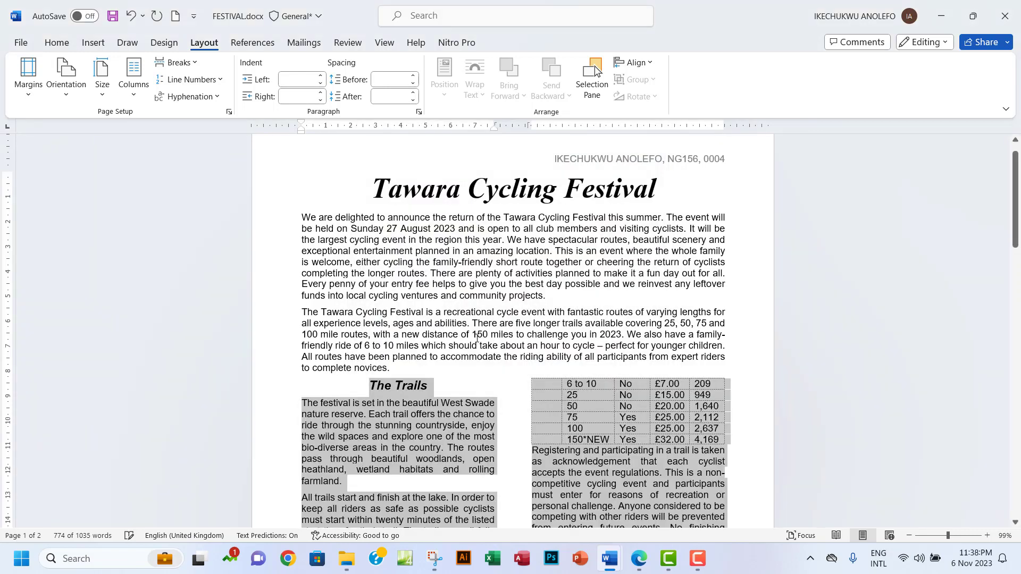
scroll(477, 337, "down", 7)
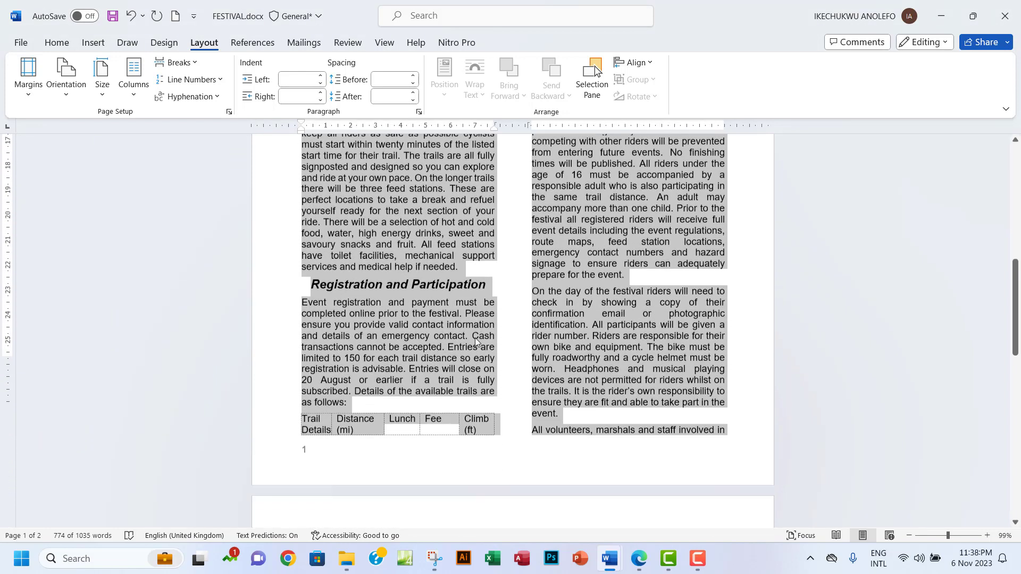
scroll(475, 337, "down", 6)
scroll(475, 337, "up", 3)
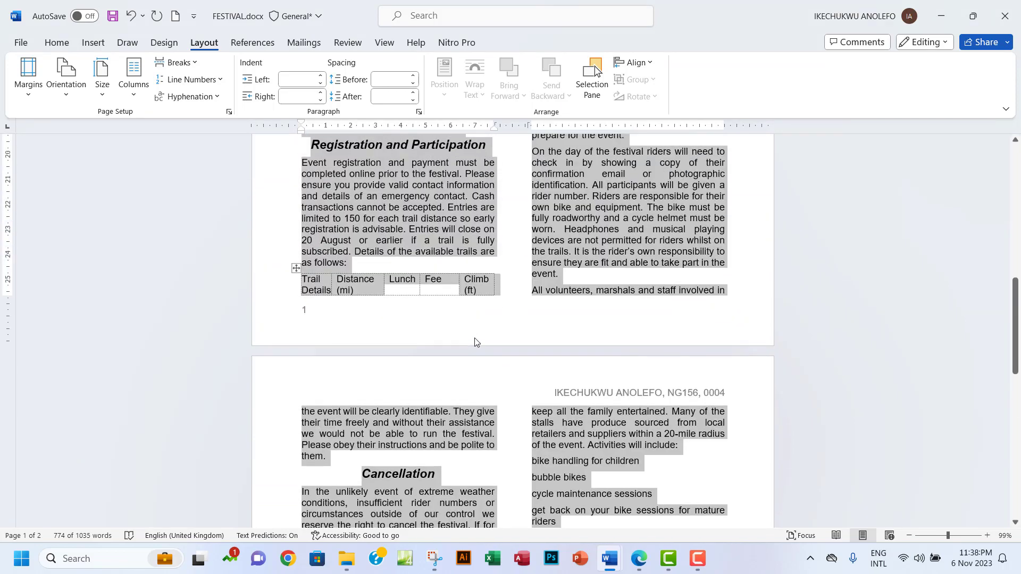
scroll(474, 341, "up", 5)
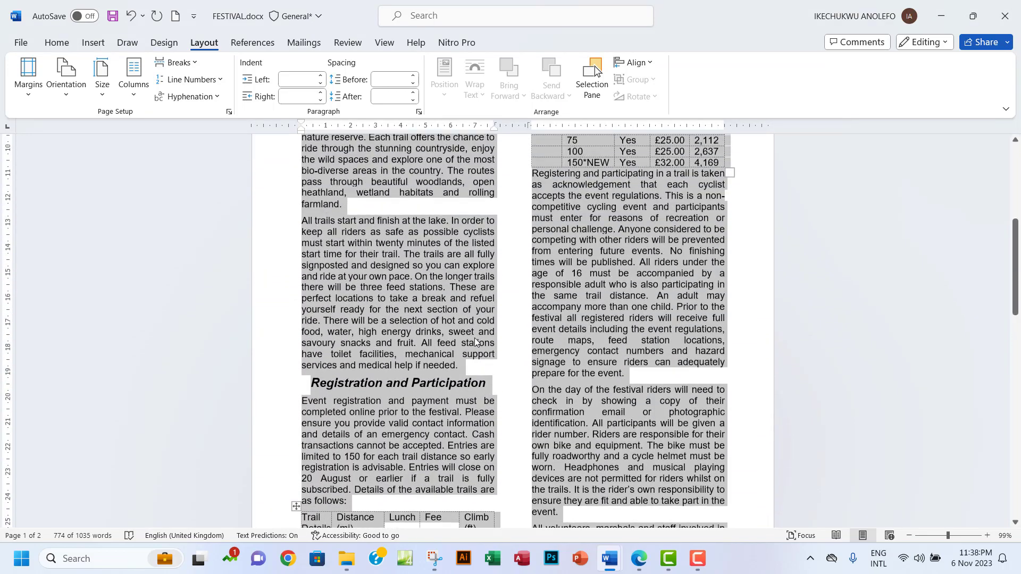
scroll(474, 342, "up", 2)
scroll(475, 342, "down", 4)
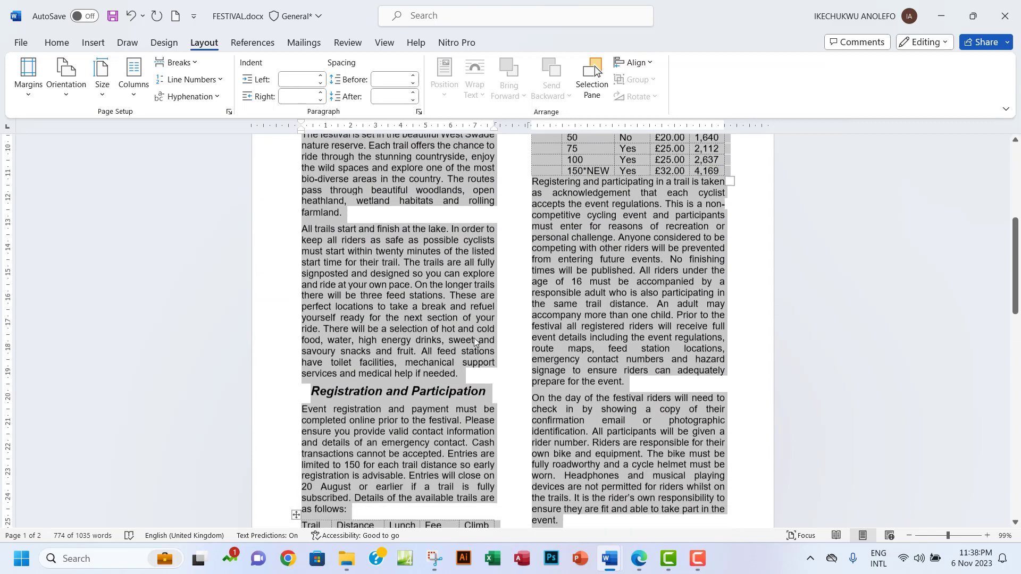
Switch to the question paper and highlight all of step 5's instruction text in green
left_click(639, 558)
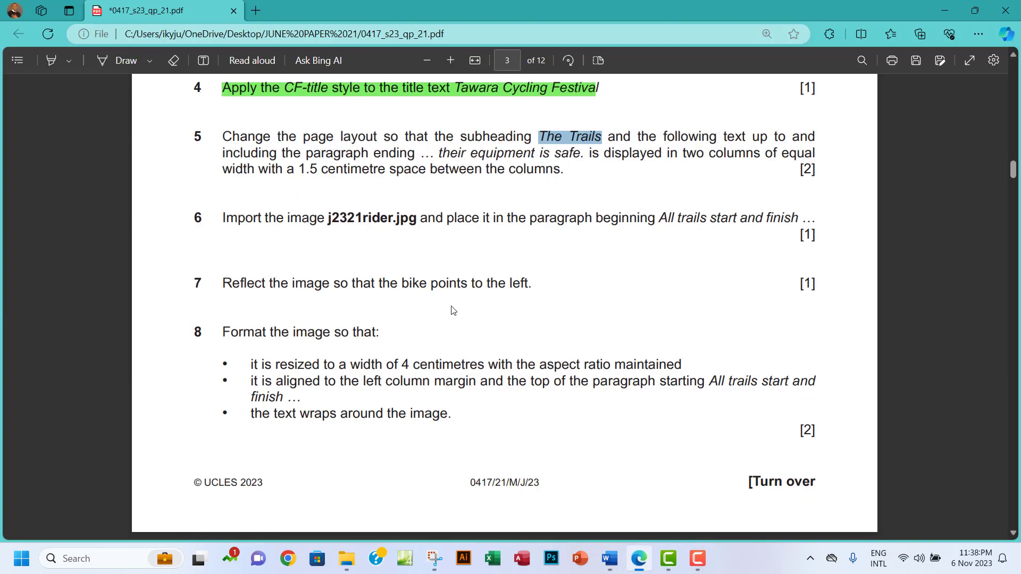
left_click_drag(227, 135, 569, 177)
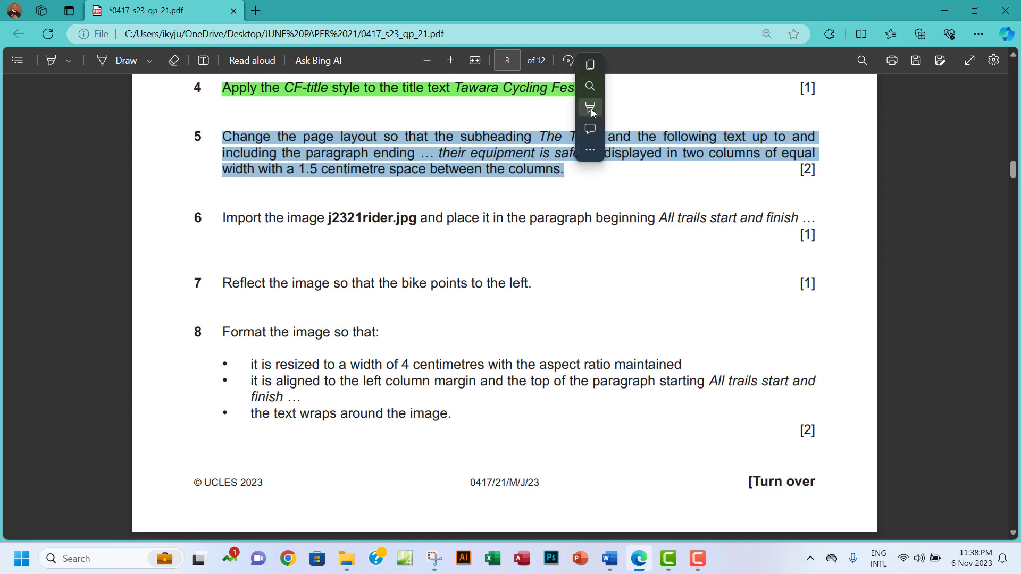
mouse_move(590, 107)
left_click(616, 130)
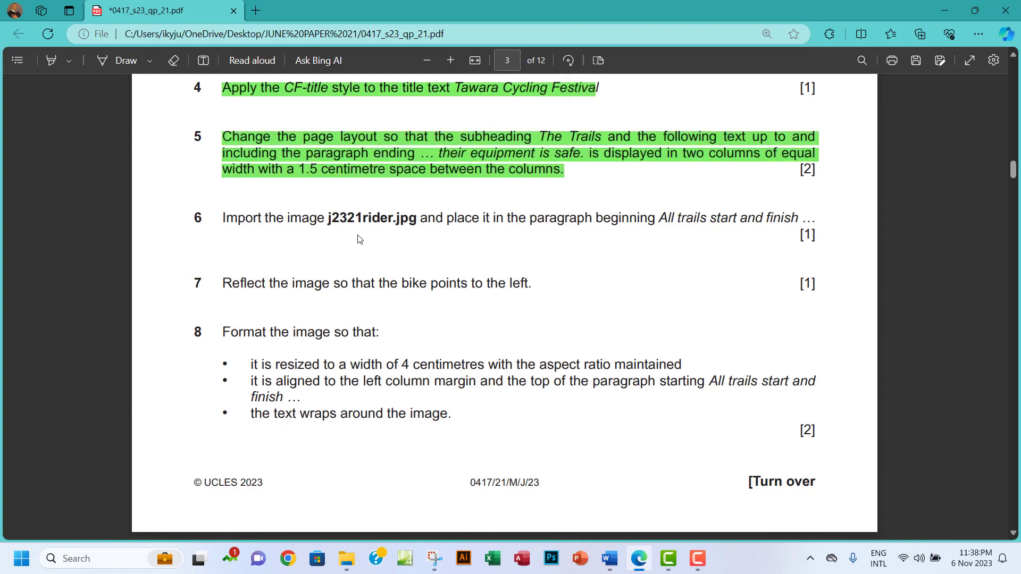
Read step 6 in the question paper and place the insertion point before "All trails start and finish" in FESTIVAL.docx
scroll(267, 240, "down", 2)
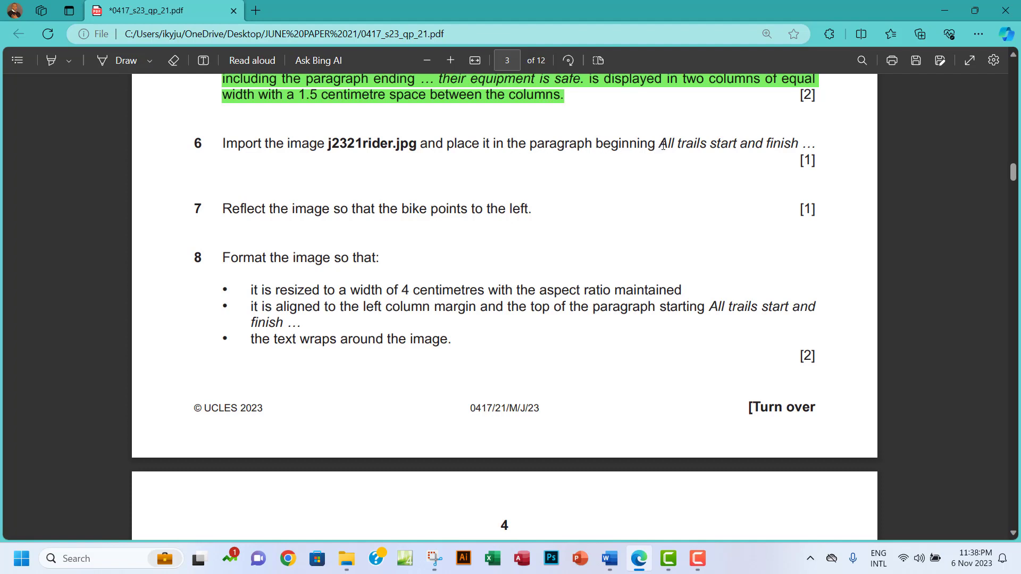
left_click_drag(663, 147, 796, 140)
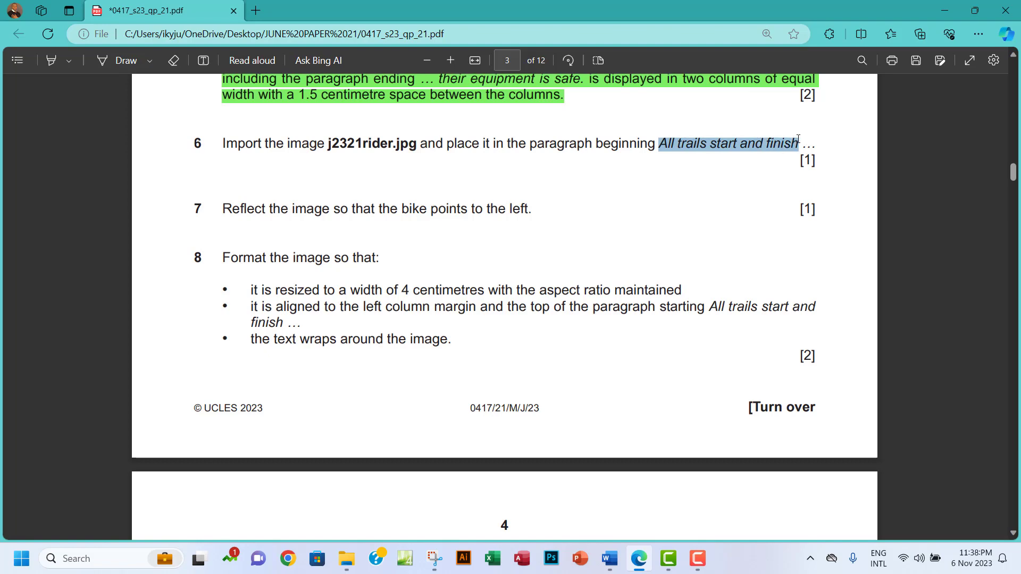
mouse_move(609, 558)
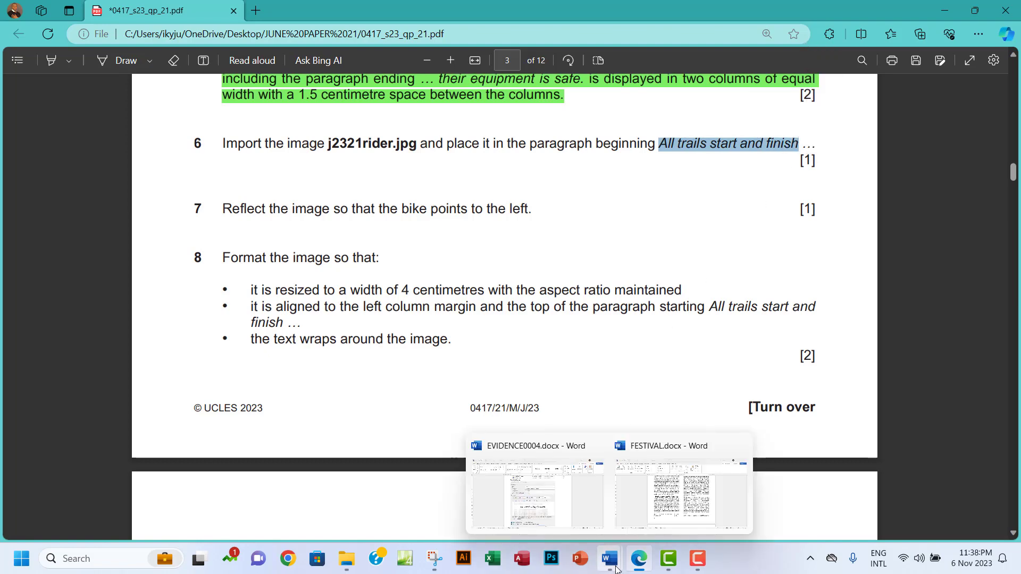
left_click(651, 497)
scroll(330, 276, "up", 5)
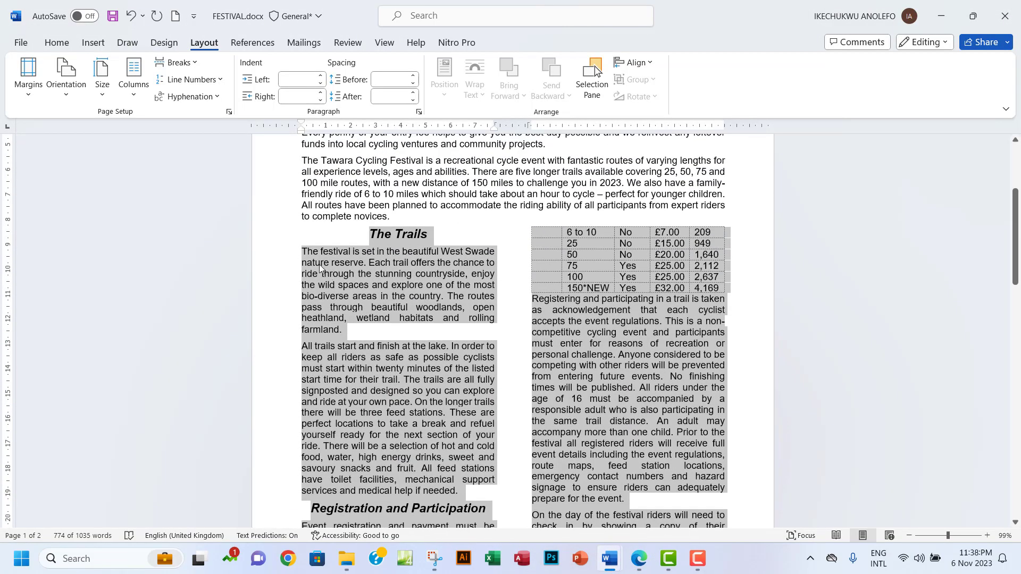
scroll(318, 264, "down", 2)
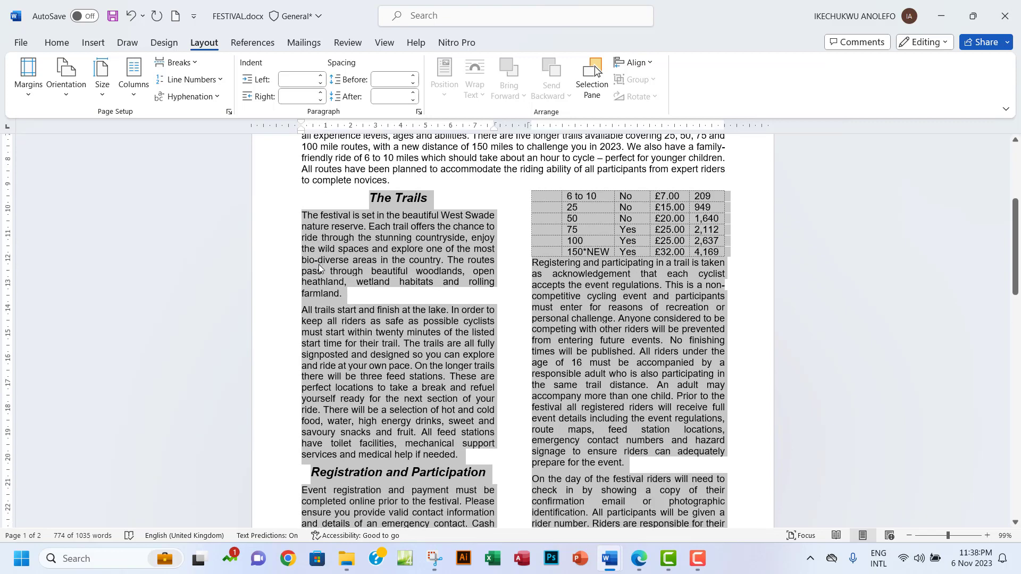
left_click(302, 288)
left_click_drag(302, 288, 458, 287)
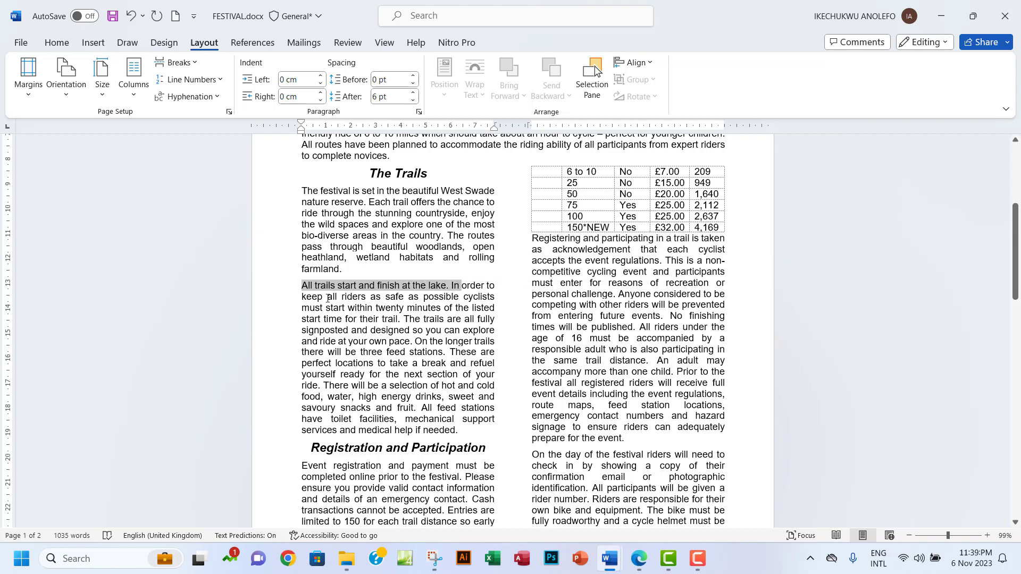
left_click(302, 286)
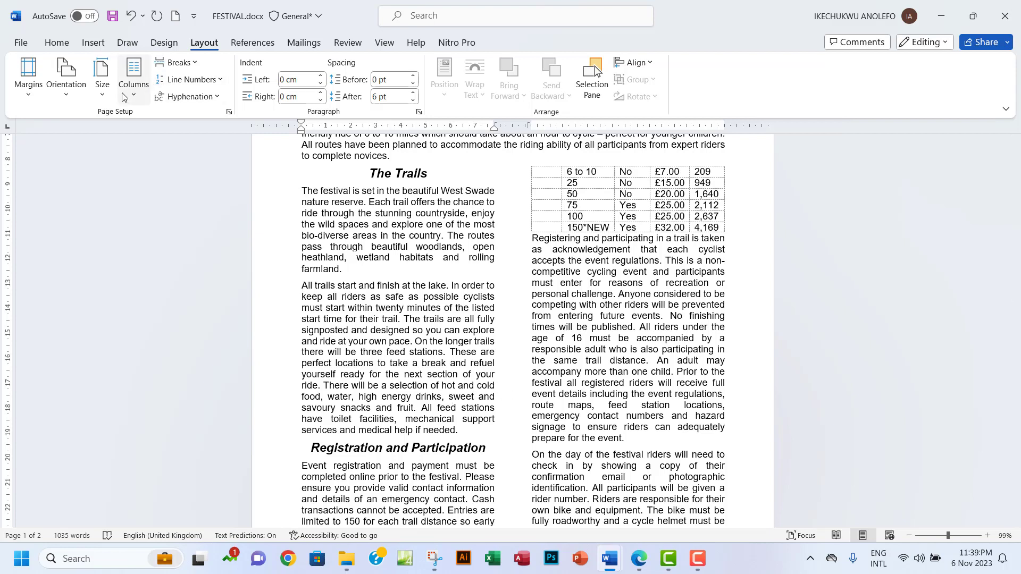
Insert the picture j2321rider.jpg from the 0417_s23_sf_21 folder at the start of the "All trails start and finish" paragraph
left_click(93, 43)
left_click(170, 100)
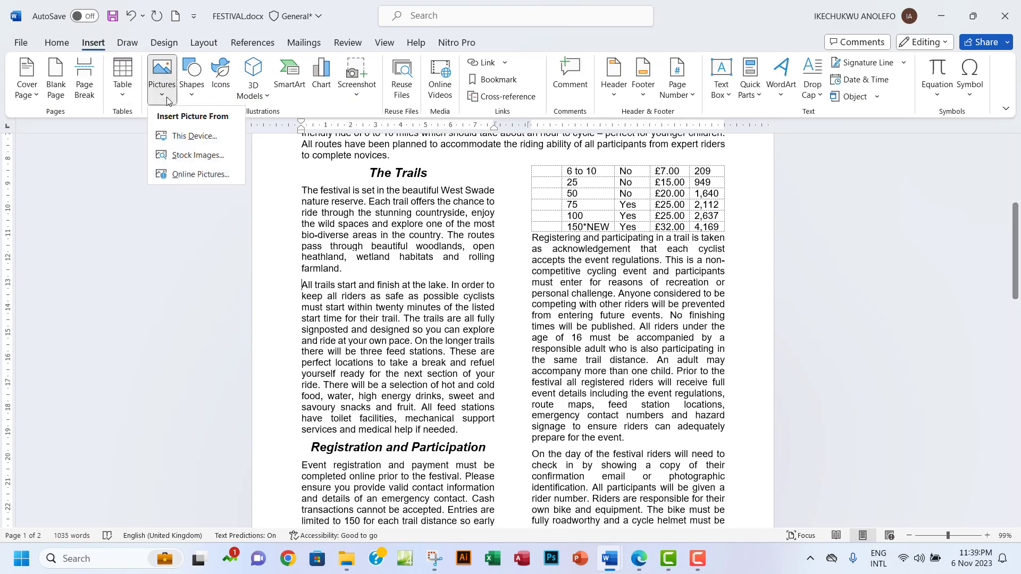
left_click(187, 137)
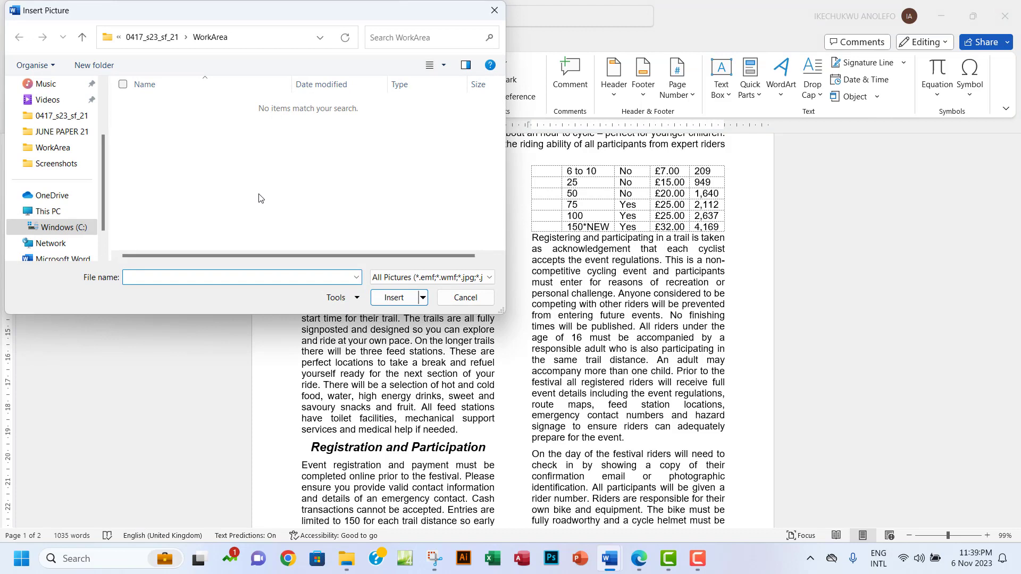
left_click(82, 38)
left_click(240, 146)
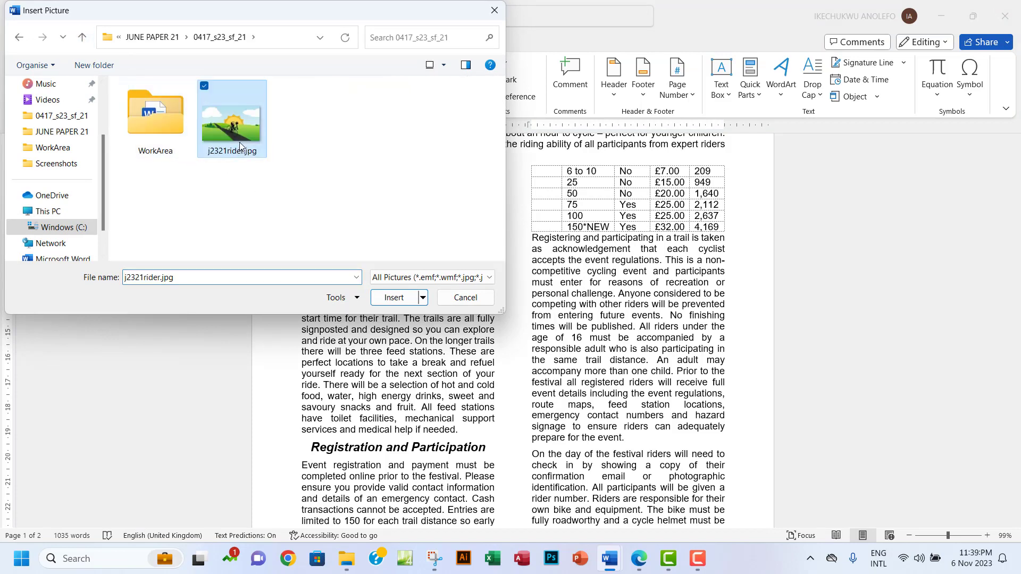
left_click(394, 298)
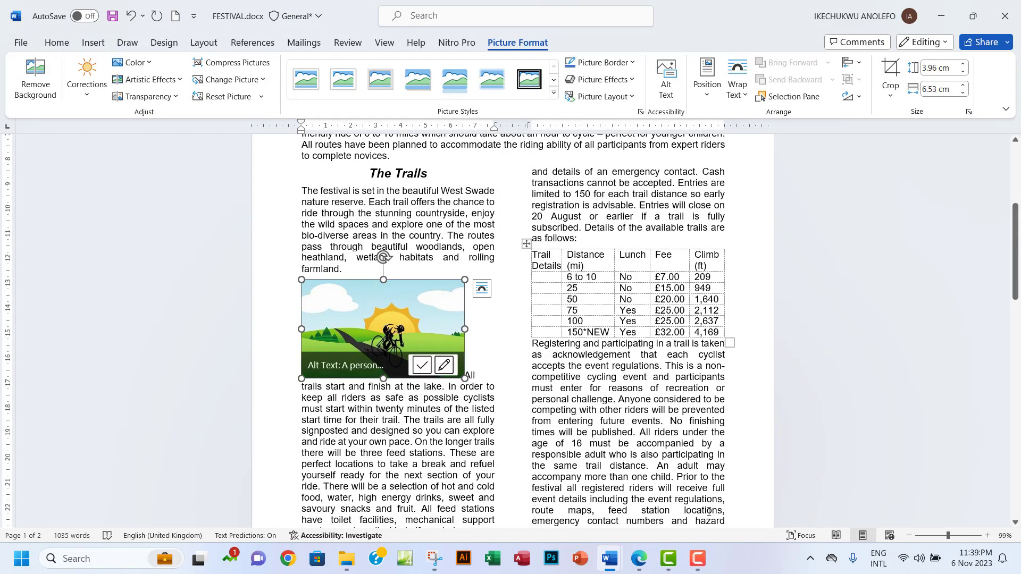
Switch to the question paper and highlight step 6's instruction about importing j2321rider.jpg in green
left_click(638, 558)
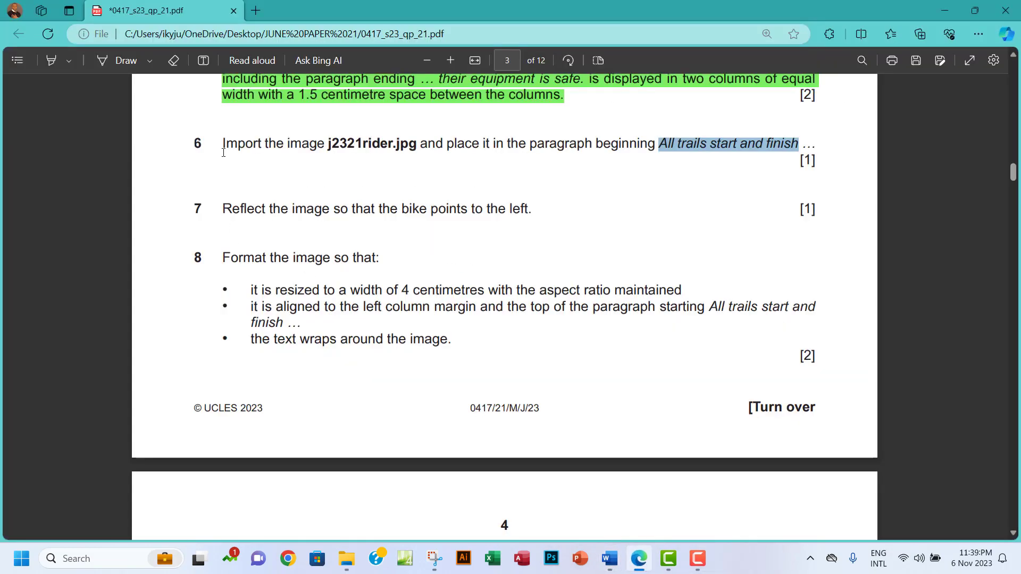
left_click_drag(224, 150, 817, 150)
left_click(840, 101)
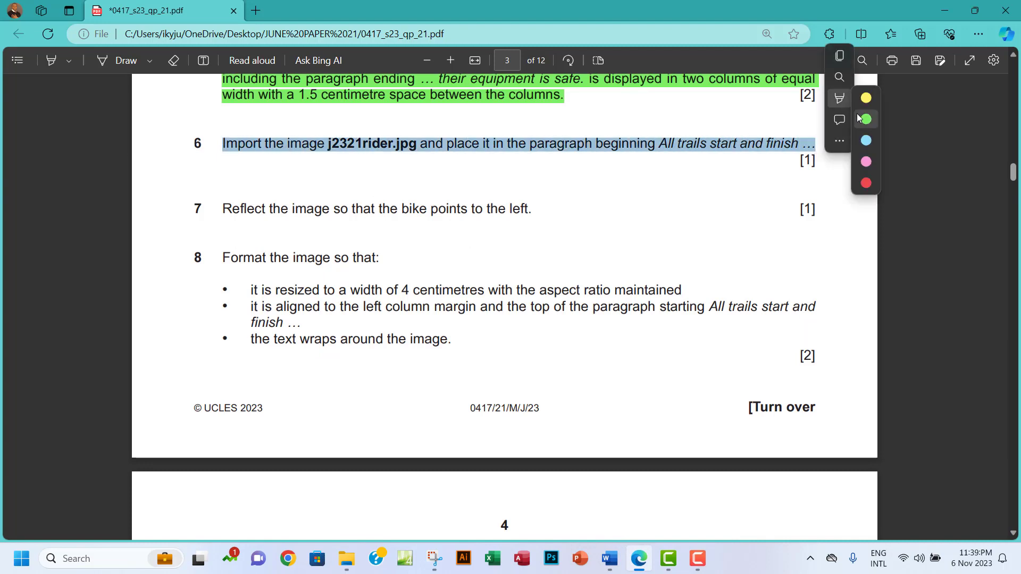
left_click(865, 119)
Read step 7 in the question paper and flip the rider image horizontally in FESTIVAL.docx so the bike points left
scroll(361, 236, "down", 2)
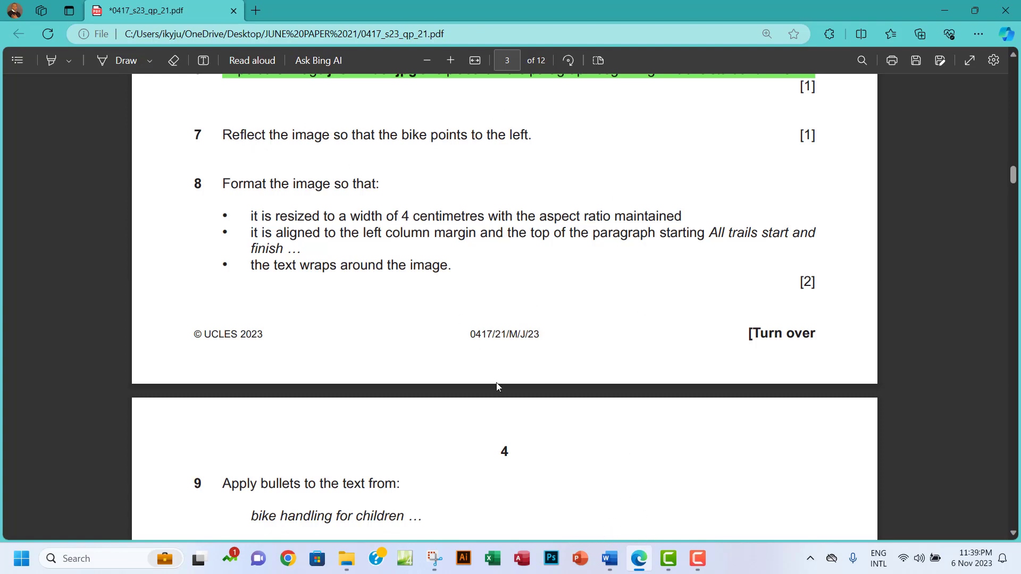
mouse_move(609, 558)
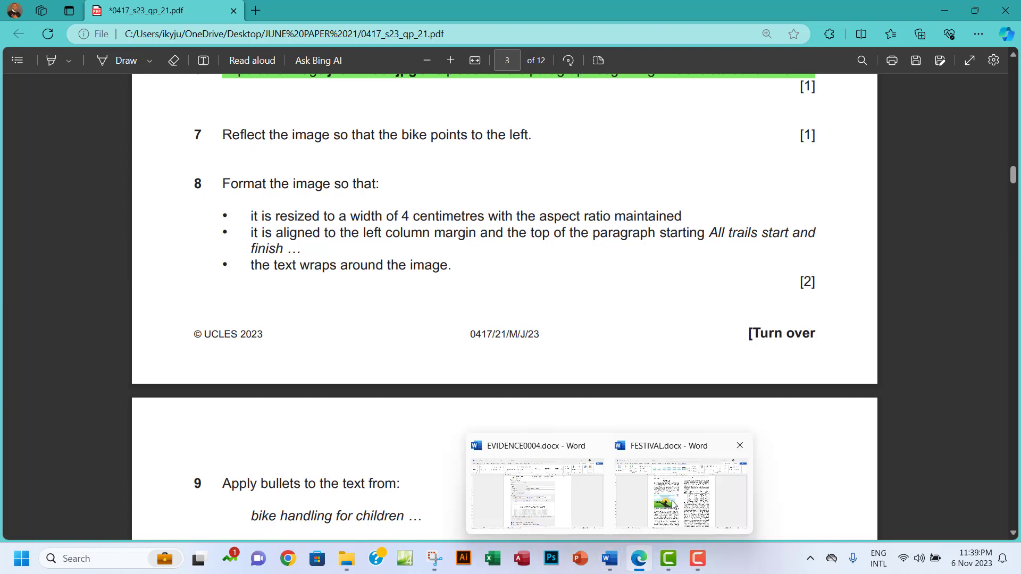
left_click(673, 504)
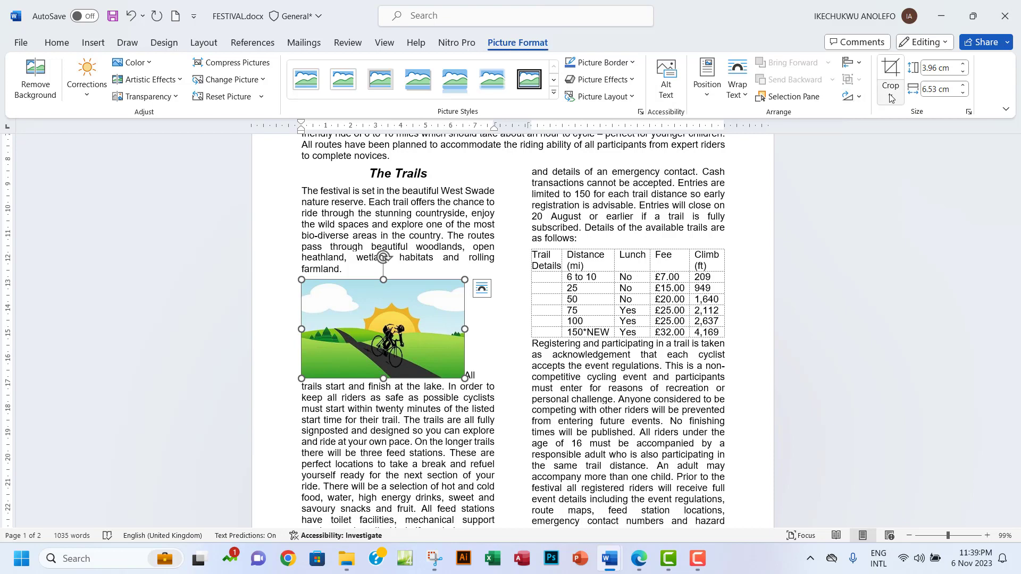
left_click(858, 98)
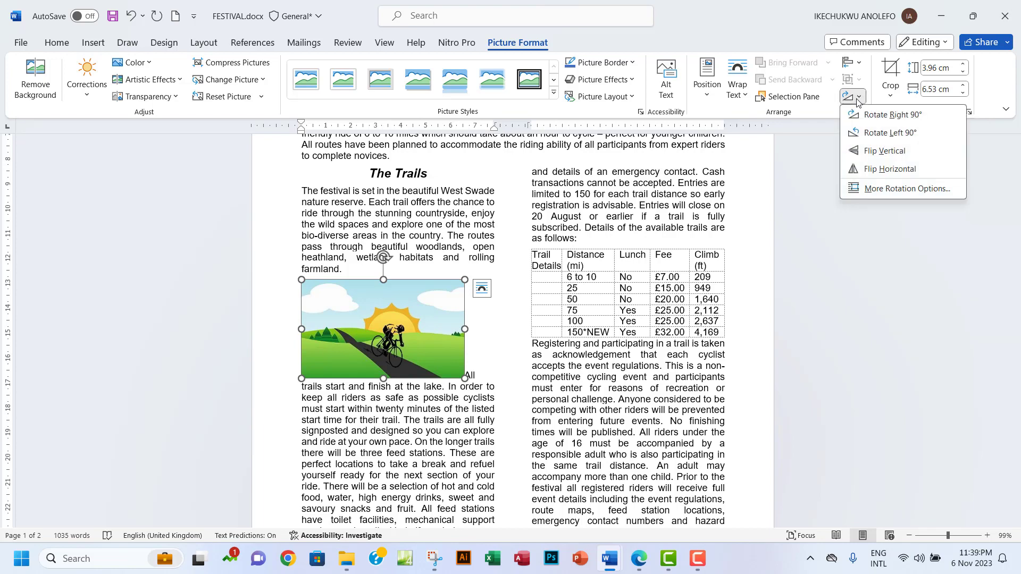
left_click(881, 169)
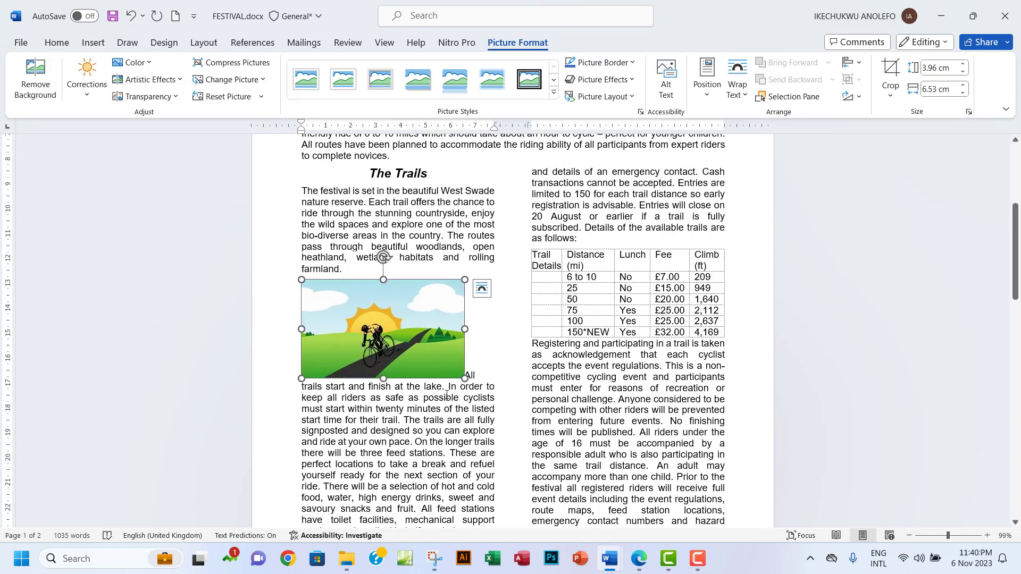
Switch to the question paper and highlight step 7's instruction about reflecting the image in green
left_click(638, 558)
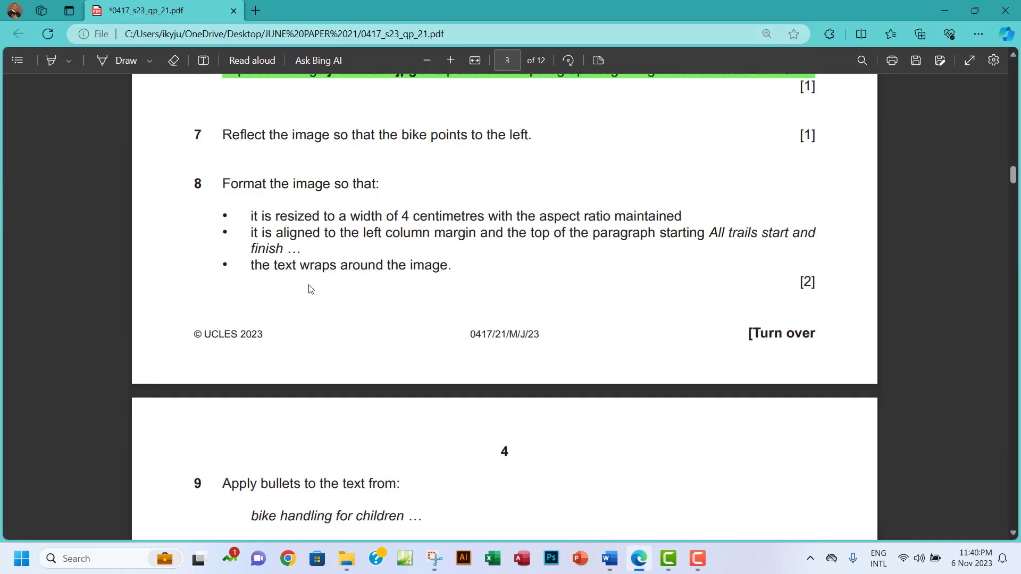
left_click_drag(224, 134, 534, 139)
mouse_move(554, 100)
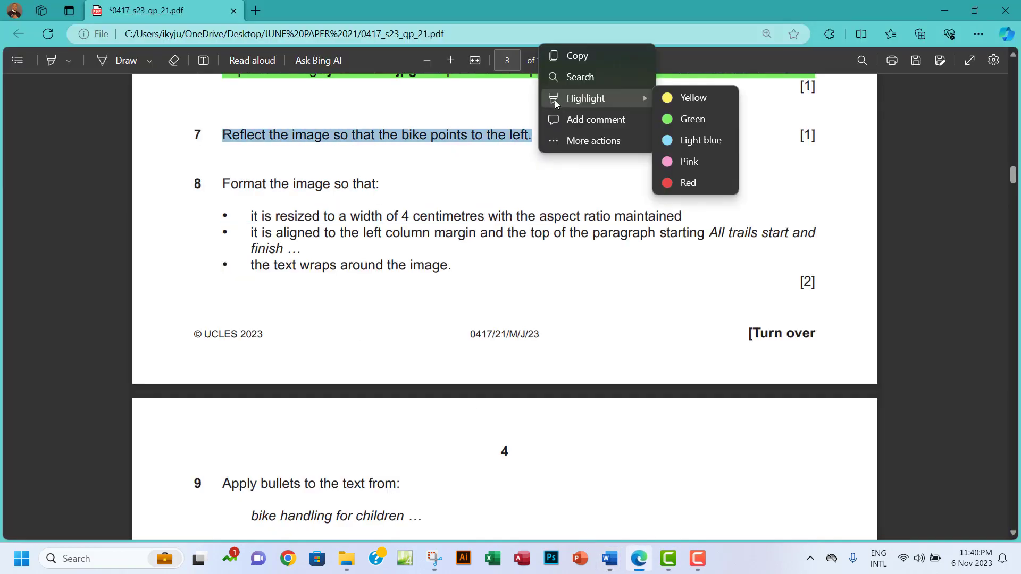
left_click(671, 119)
Read step 8 in the question paper and resize the rider image in FESTIVAL.docx to 4 cm wide with the aspect ratio locked
scroll(468, 178, "down", 2)
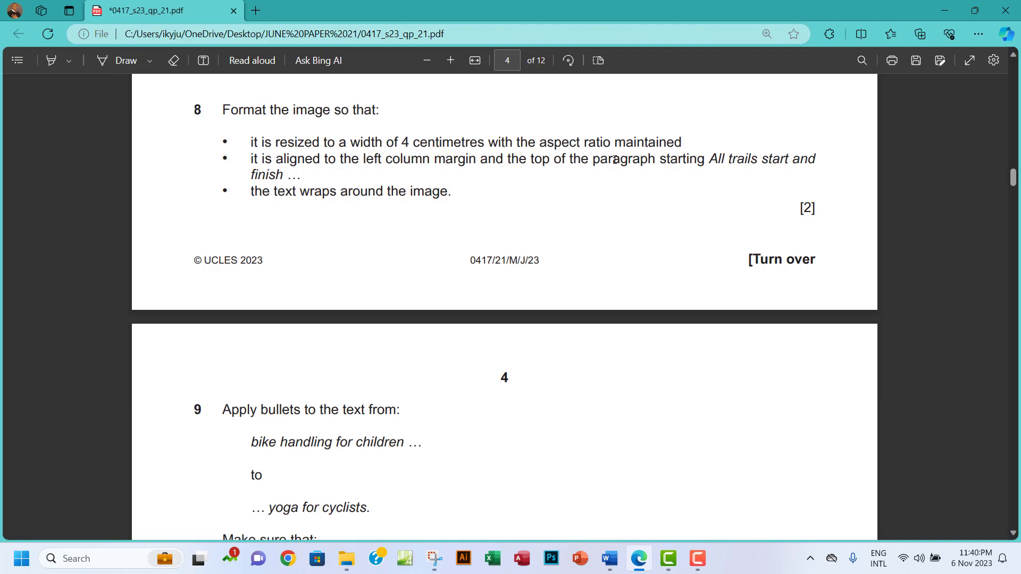
mouse_move(609, 558)
left_click(686, 489)
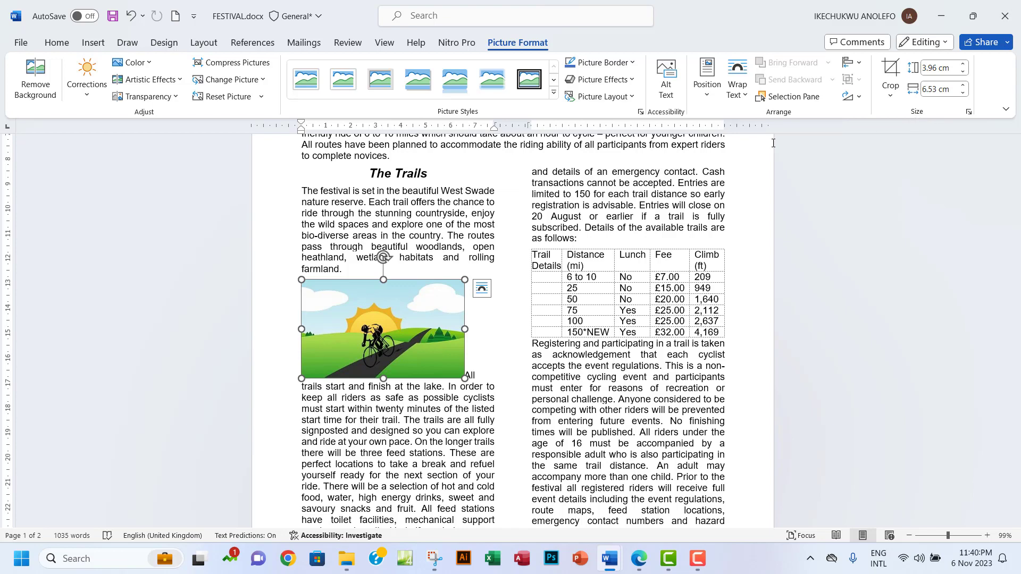
left_click(968, 112)
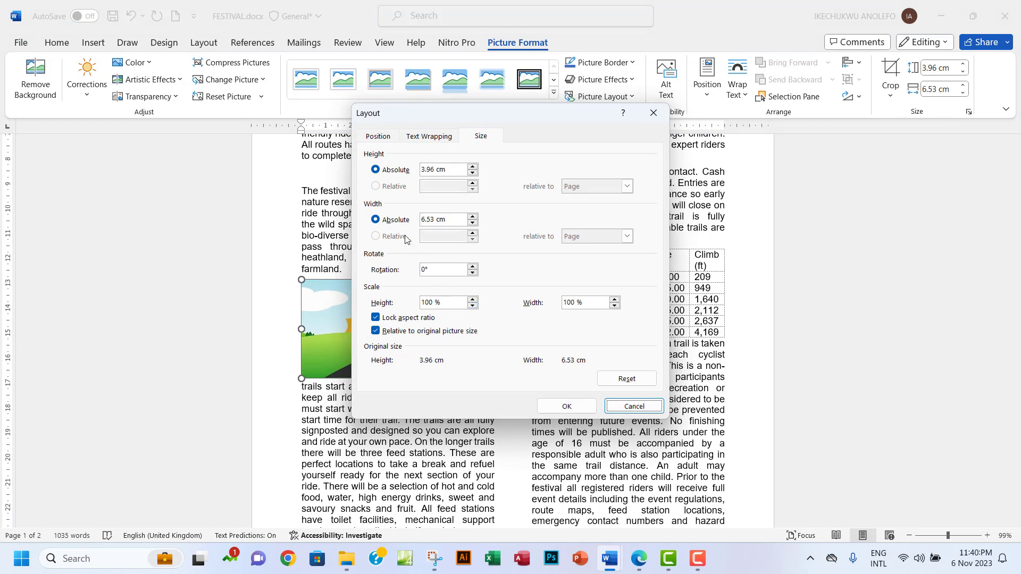
left_click_drag(435, 220, 420, 220)
type("4")
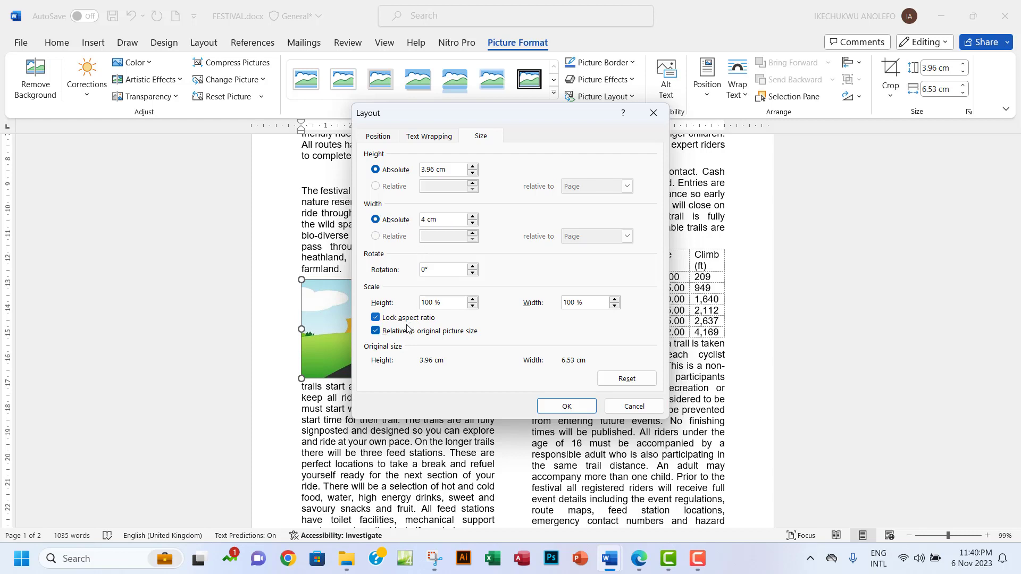
mouse_move(367, 306)
left_mouse_down()
mouse_move(434, 322)
mouse_move(367, 307)
left_mouse_up()
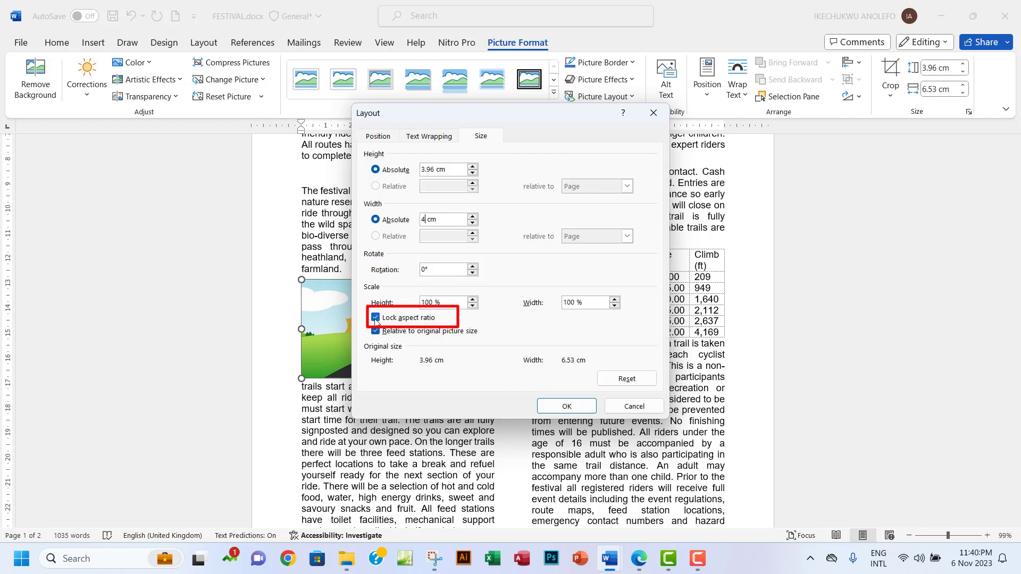
left_click(376, 318)
left_click(377, 319)
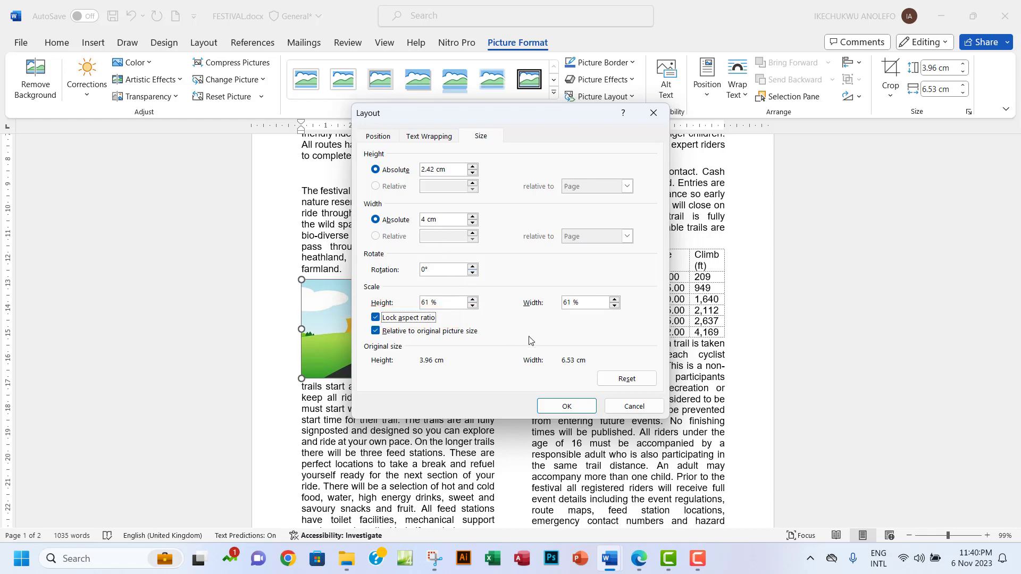
left_click(567, 407)
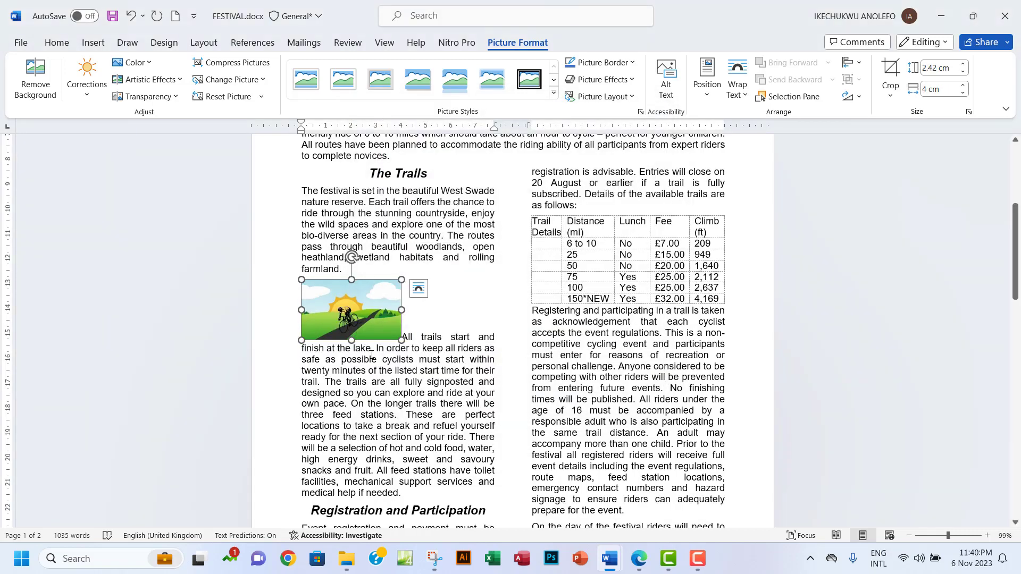
Switch to the question paper and highlight step 8's bullet about the 4 centimetre width in green
left_click(638, 558)
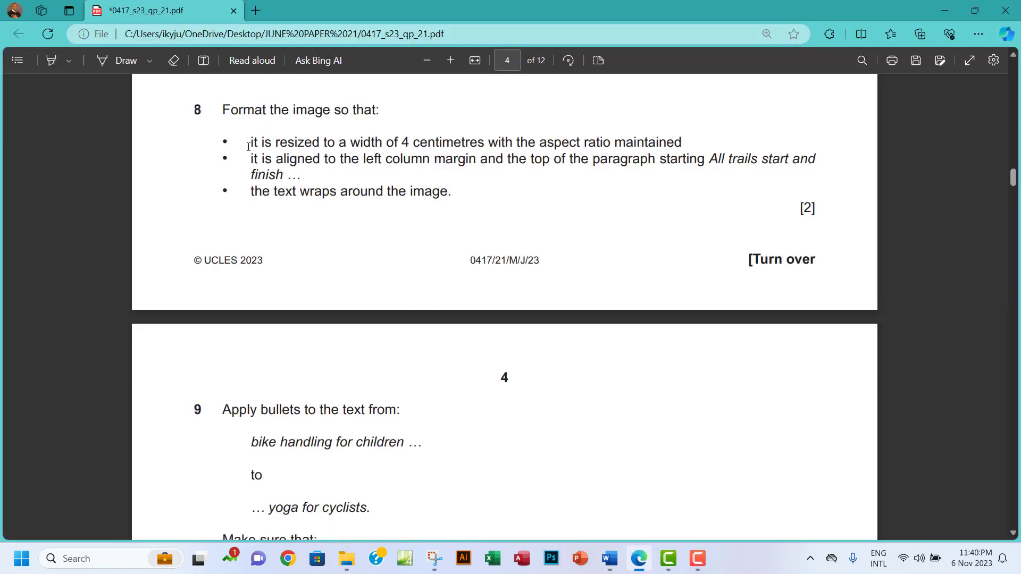
left_click_drag(248, 147, 688, 136)
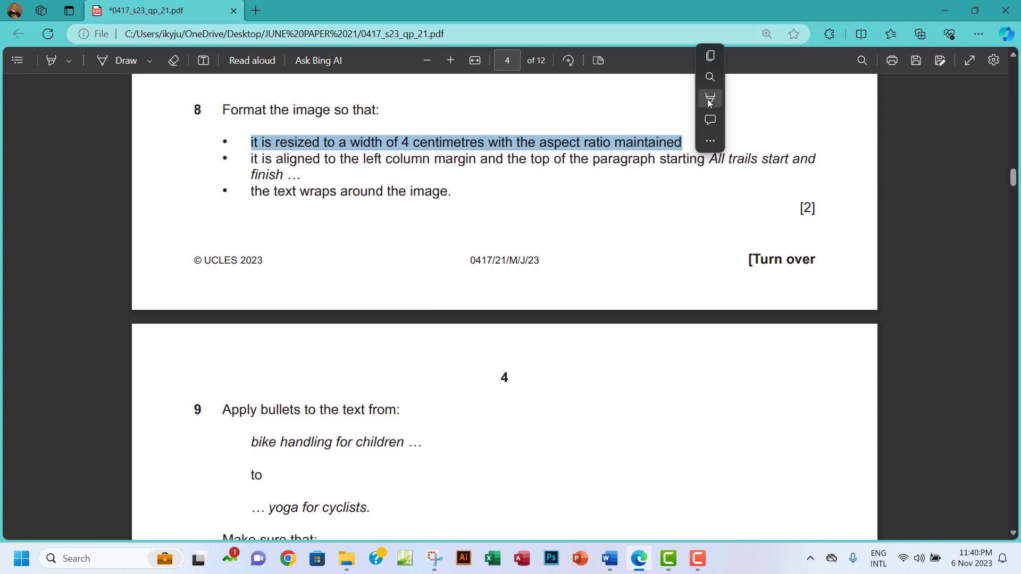
mouse_move(709, 102)
left_click(745, 123)
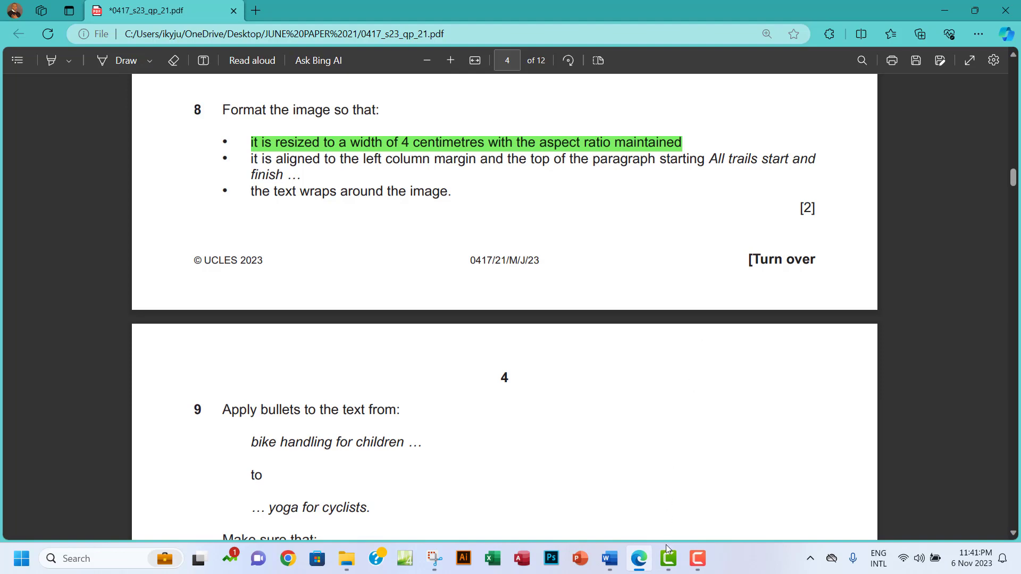
Switch to FESTIVAL.docx and apply Tight text wrapping to the rider image beside the "All trails start and finish" paragraph
mouse_move(637, 567)
mouse_move(610, 558)
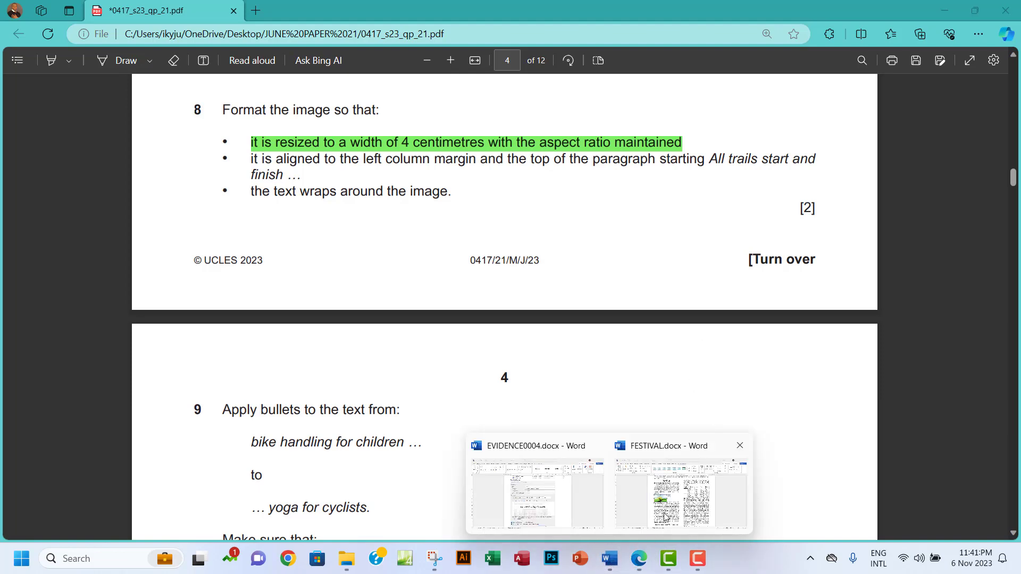
left_click(664, 512)
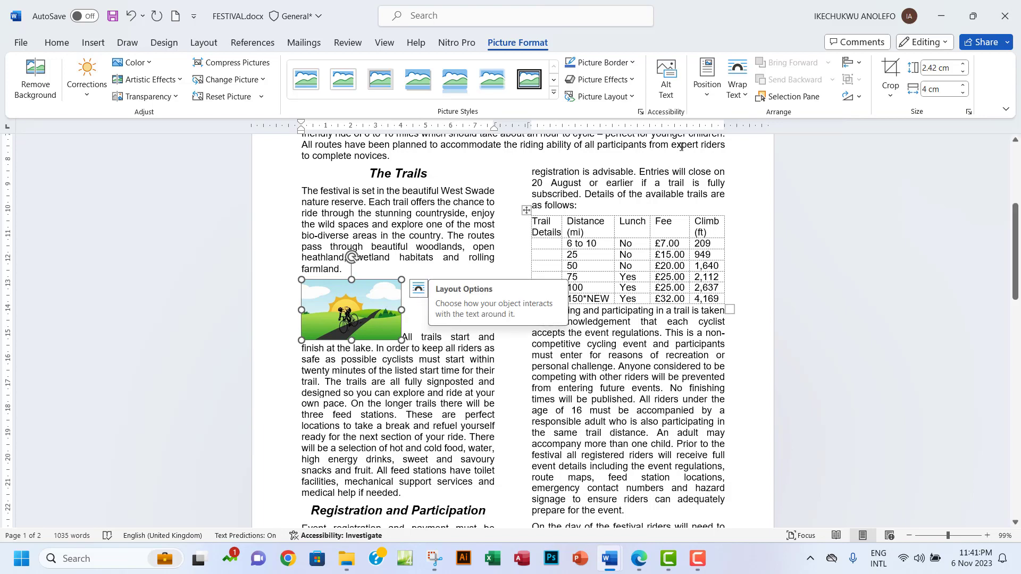
left_click(737, 96)
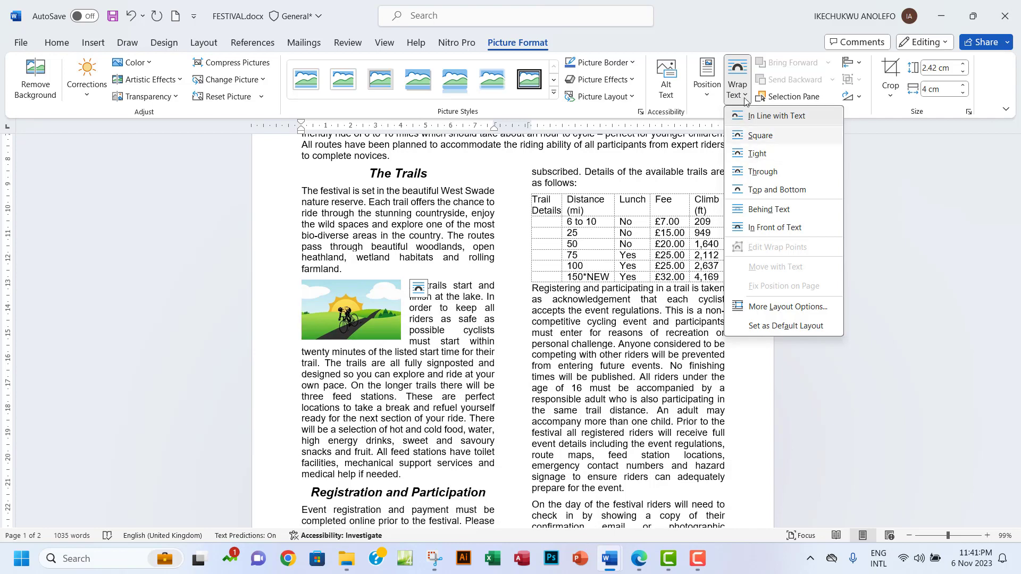
left_click(715, 114)
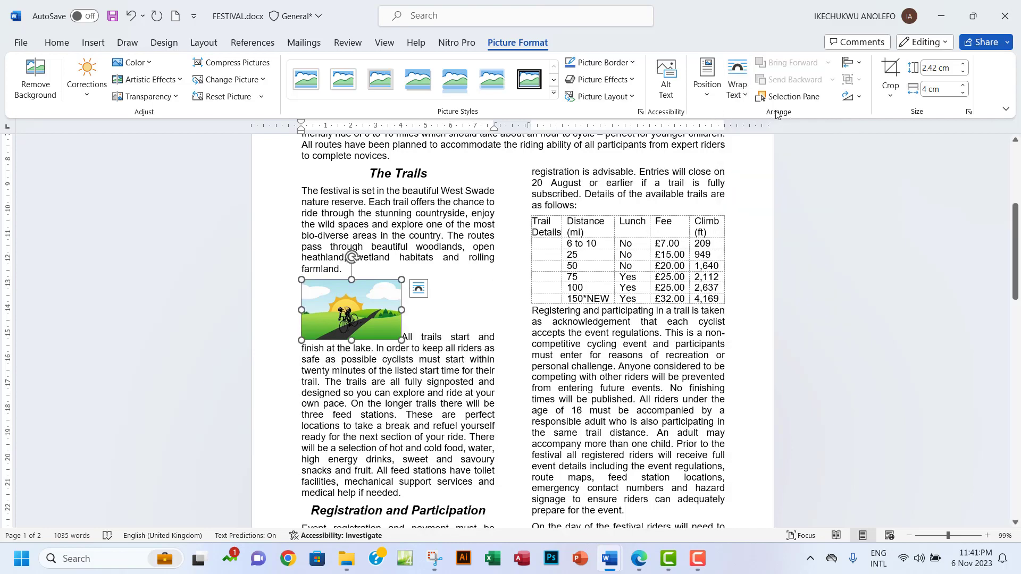
left_click(738, 94)
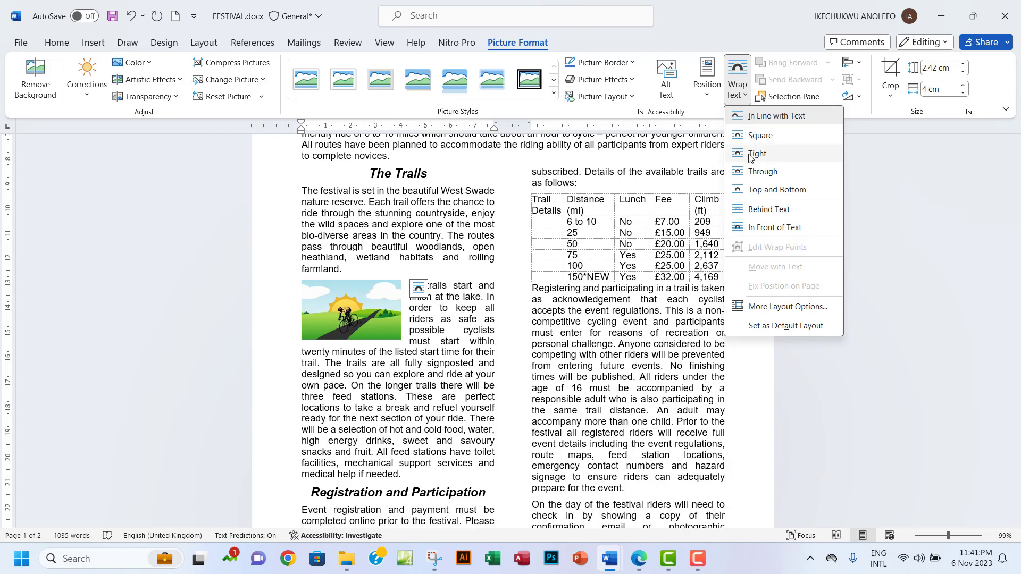
left_click(756, 154)
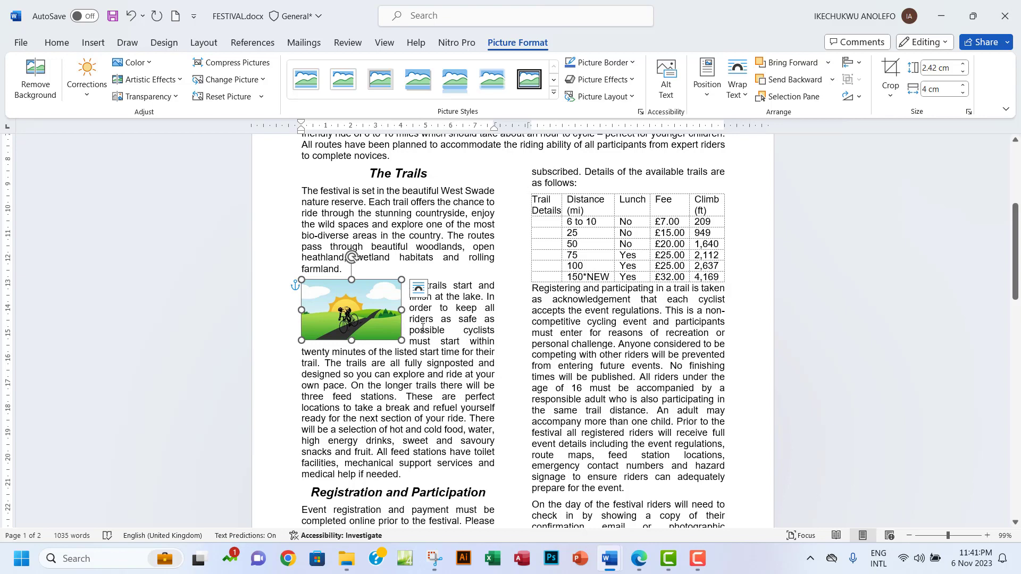
left_click(441, 319)
left_click(381, 300)
left_click(382, 300)
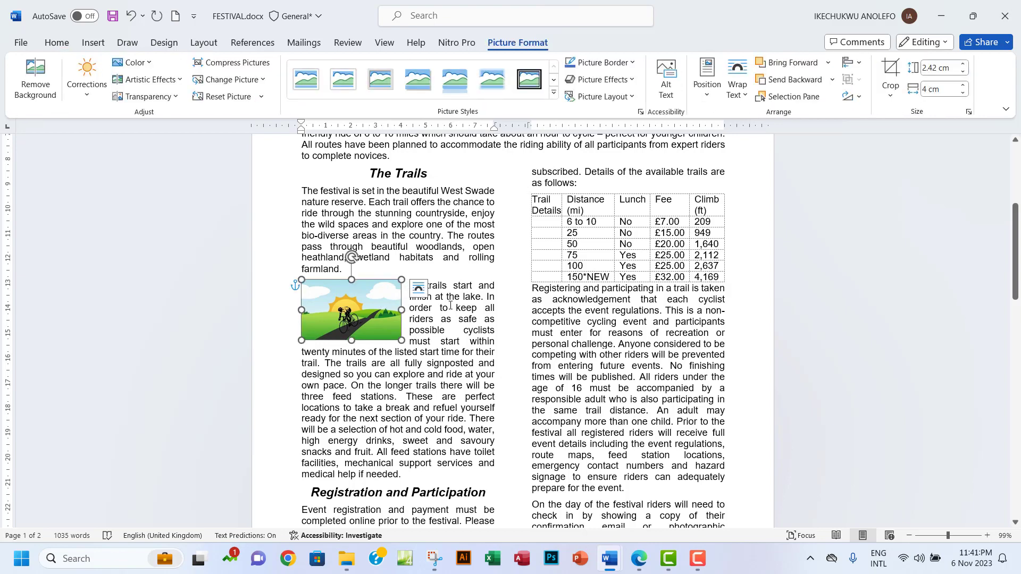
left_click(384, 299)
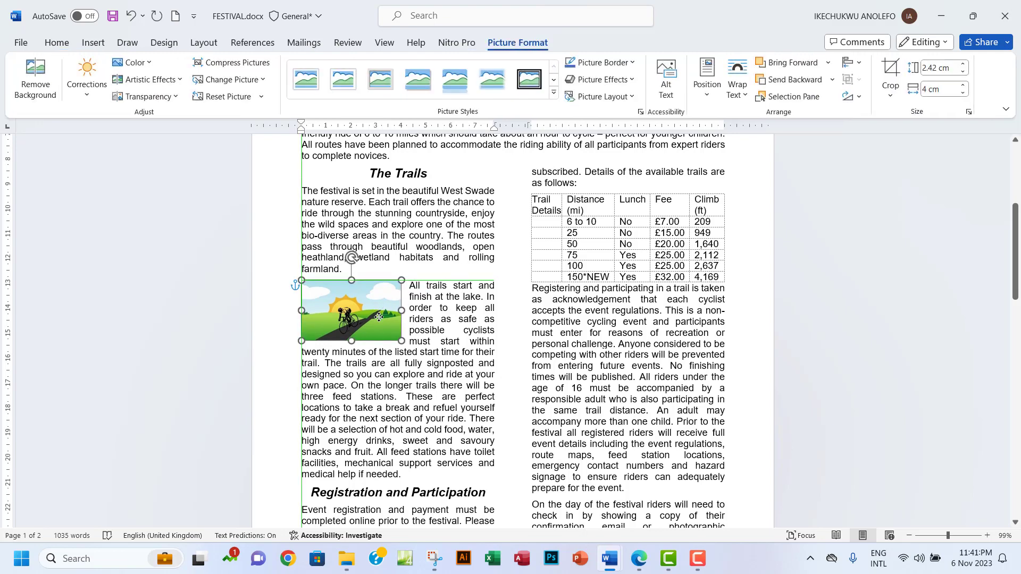
Switch to the question paper and highlight all three bullets of step 8, including image alignment and text wrapping, in green
left_click(639, 559)
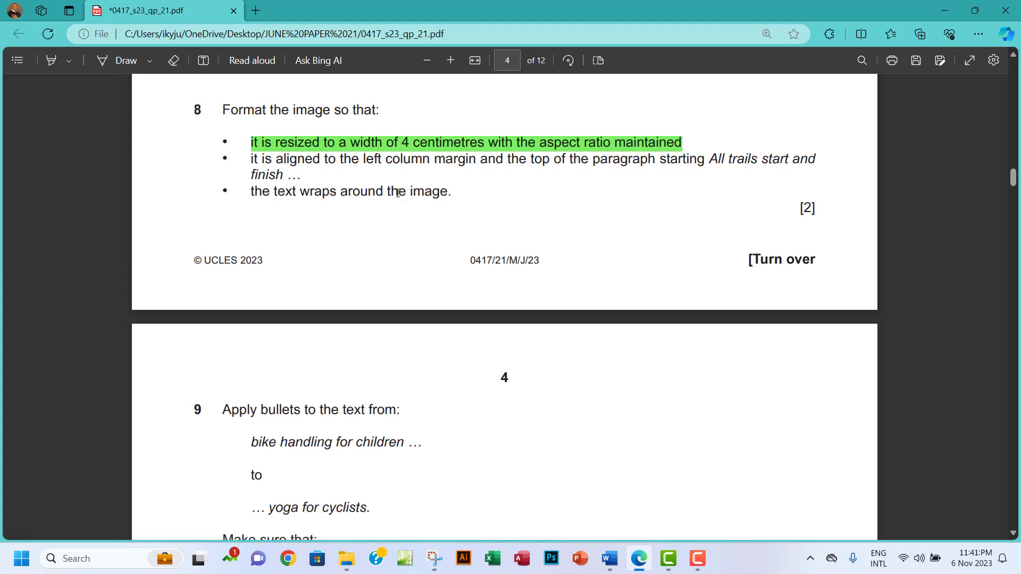
left_click_drag(247, 143, 459, 198)
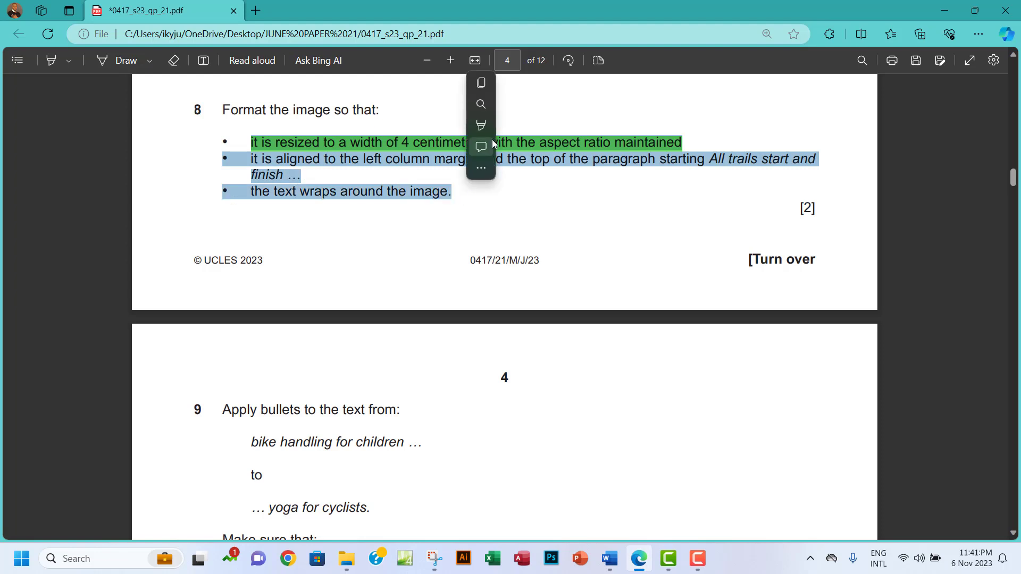
mouse_move(517, 145)
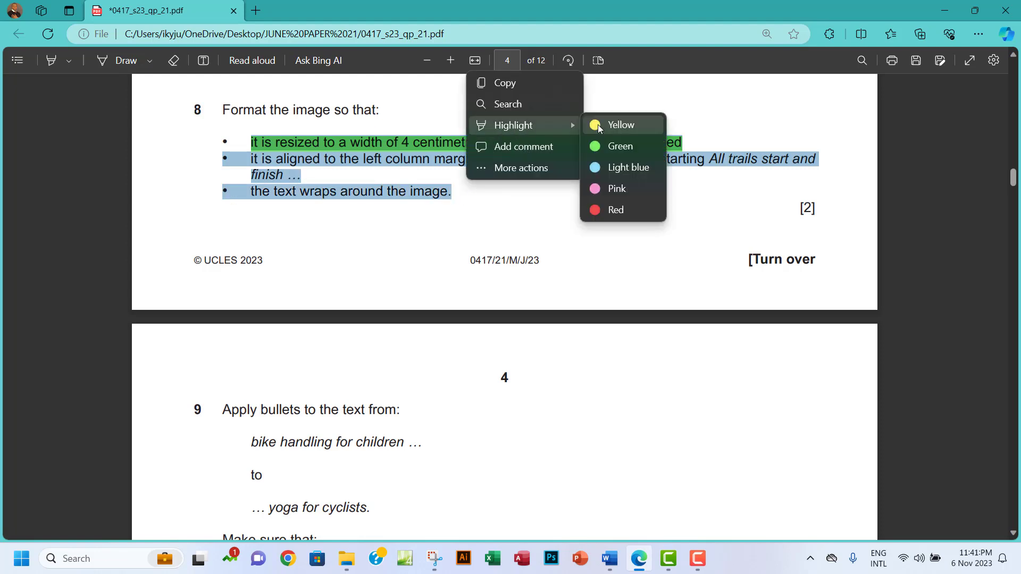
left_click(606, 145)
Read step 9 in the question paper and apply bullets in FESTIVAL.docx from "bike handling for children" to "yoga for cyclists."
scroll(480, 241, "down", 3)
scroll(480, 241, "down", 2)
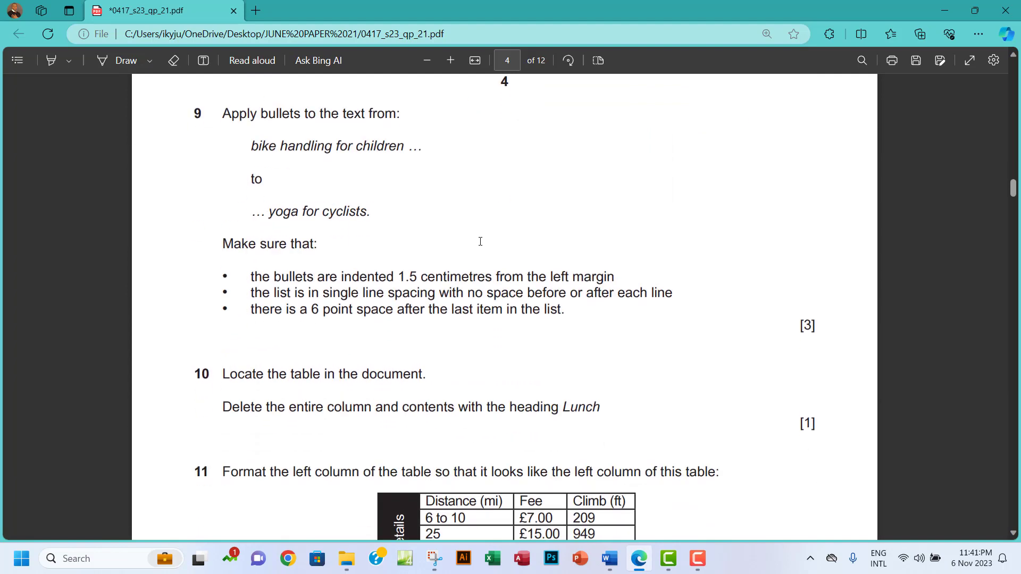
scroll(310, 253, "up", 1)
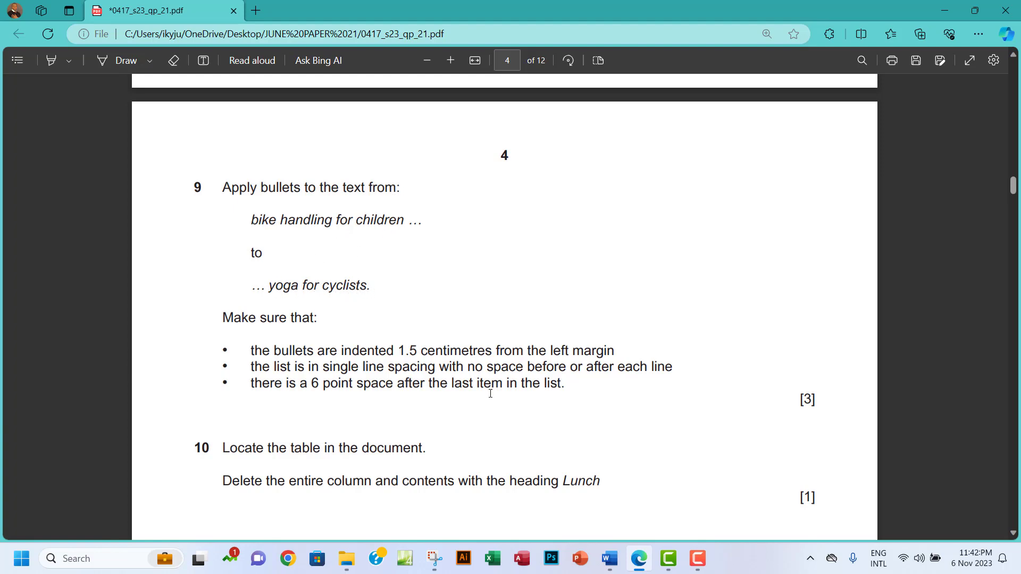
mouse_move(609, 558)
left_click(665, 508)
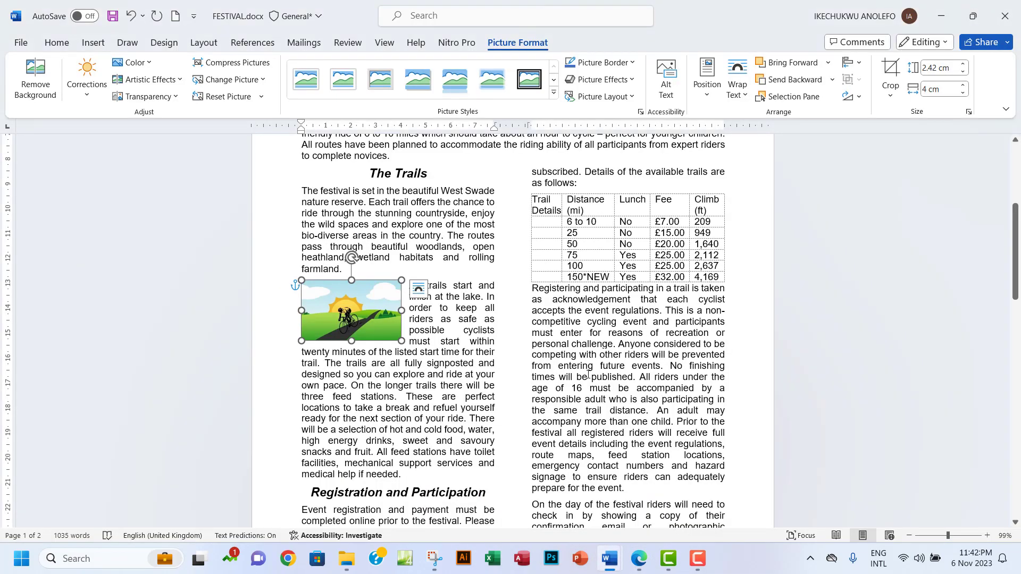
scroll(588, 374, "down", 15)
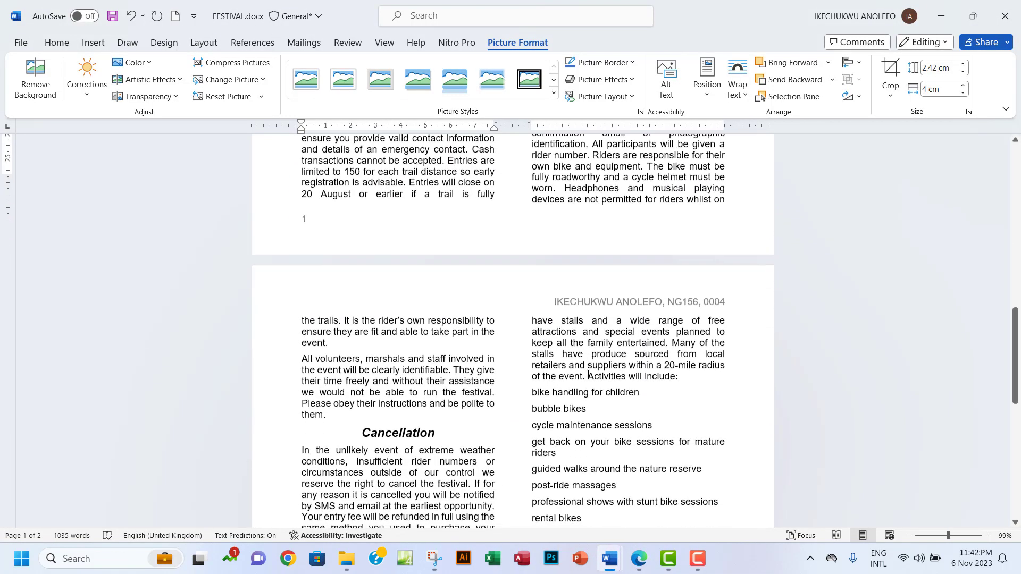
scroll(588, 375, "down", 1)
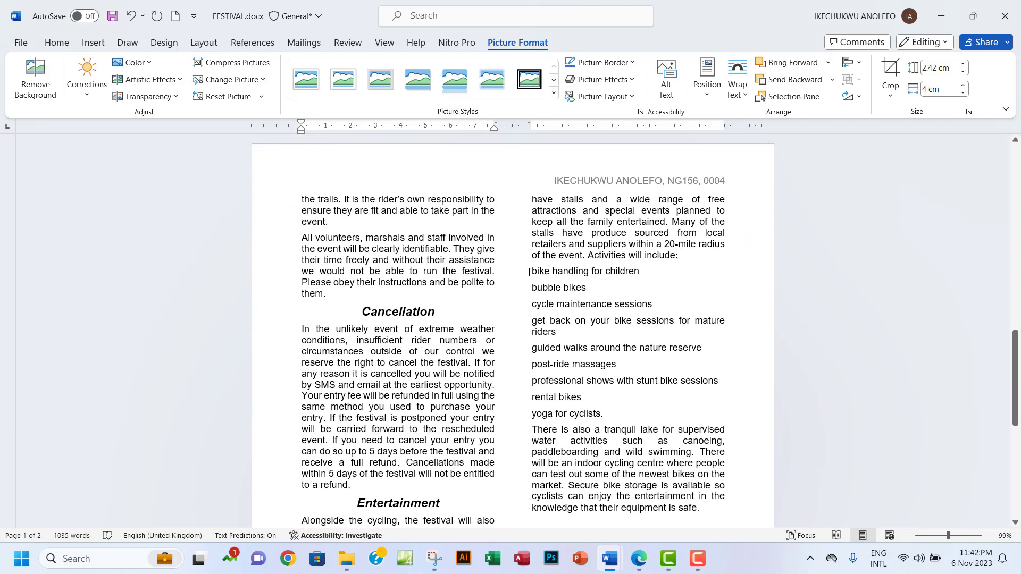
left_click_drag(532, 273, 608, 414)
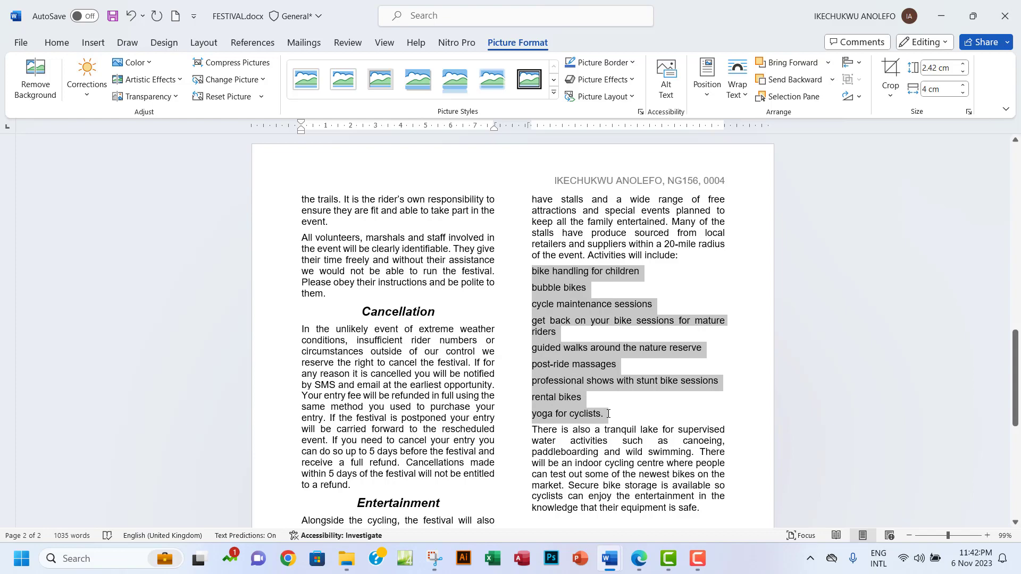
left_click_drag(608, 414, 608, 413)
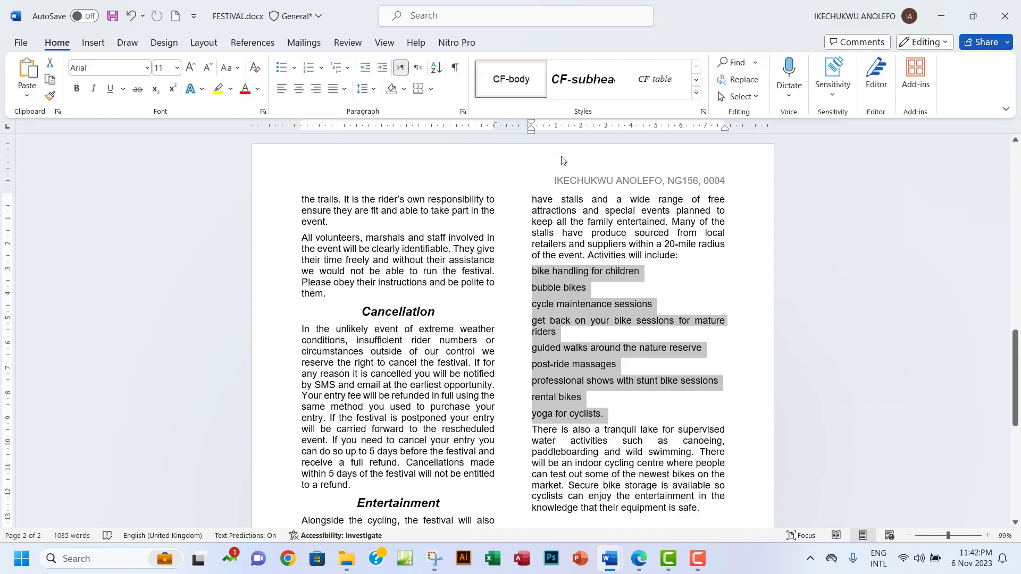
left_click(283, 69)
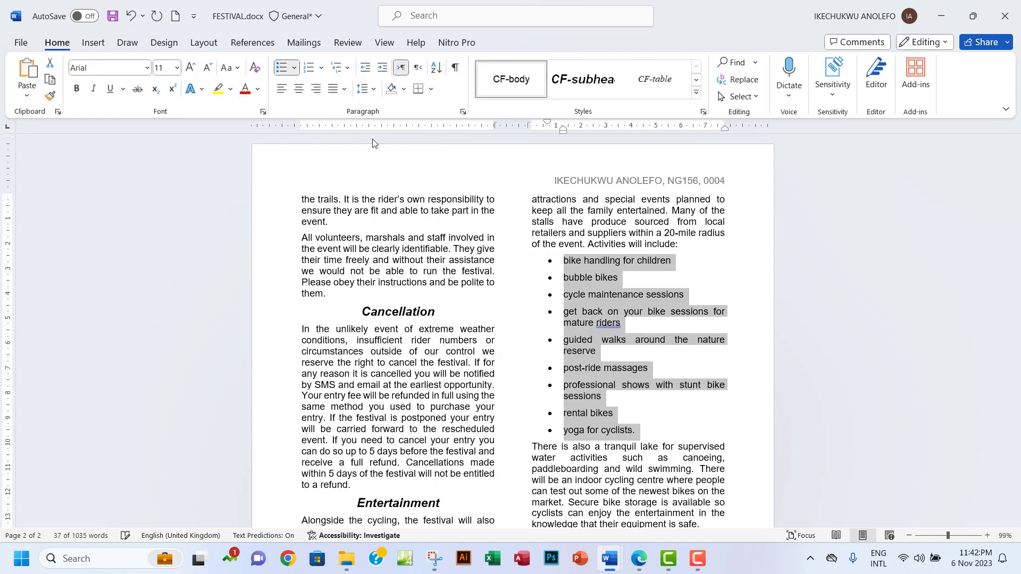
Check step 9 in the question paper and set the left indentation of the bulleted activities list in FESTIVAL.docx to 1.5 cm
left_click(638, 559)
scroll(312, 312, "down", 1)
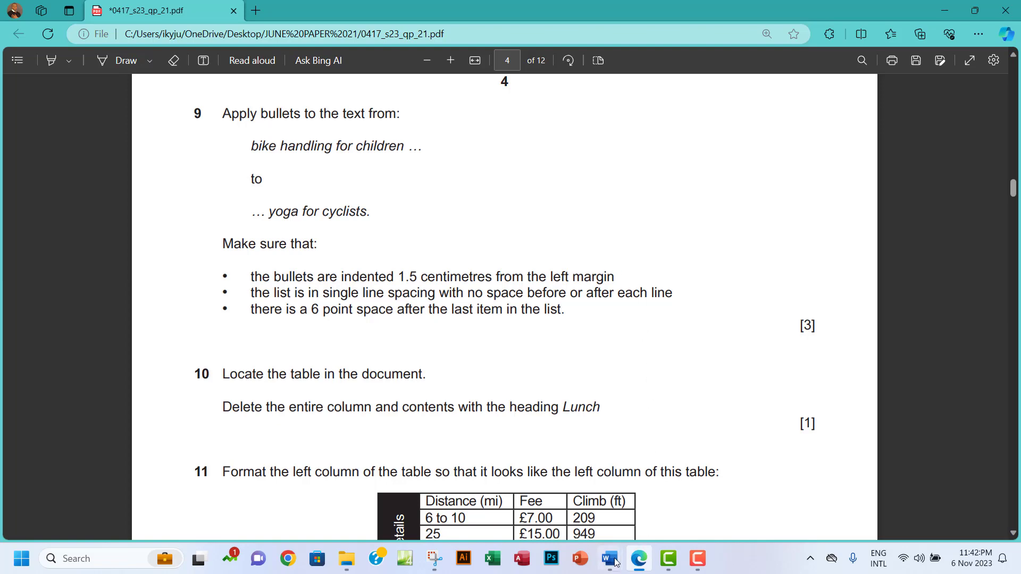
mouse_move(610, 558)
left_click(656, 521)
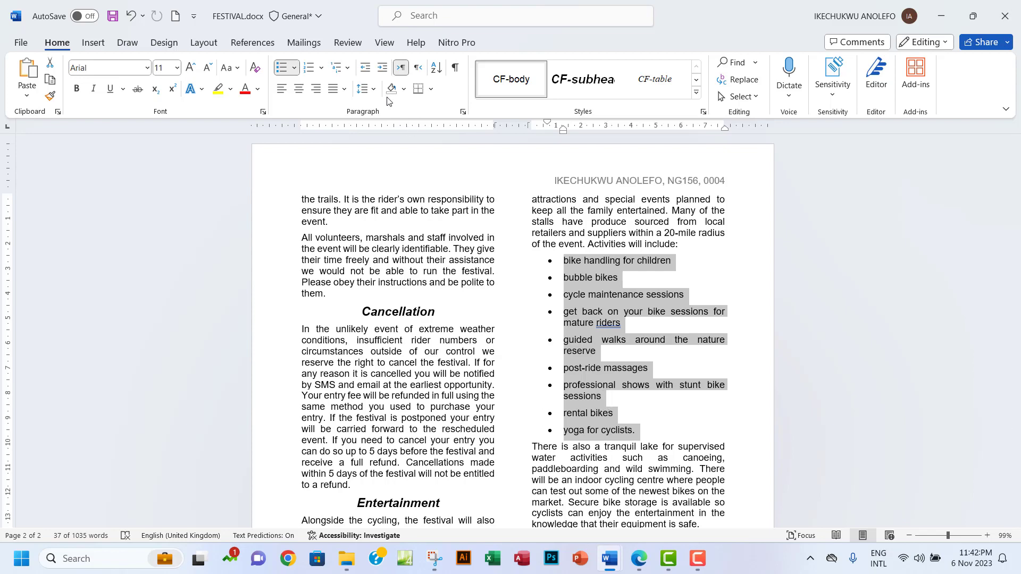
left_click(462, 113)
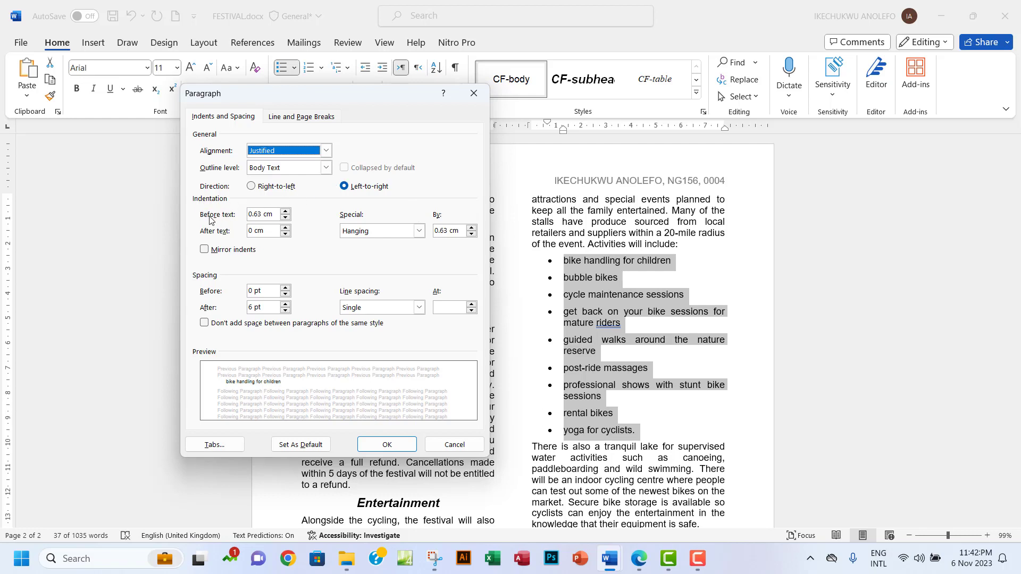
left_click(286, 212)
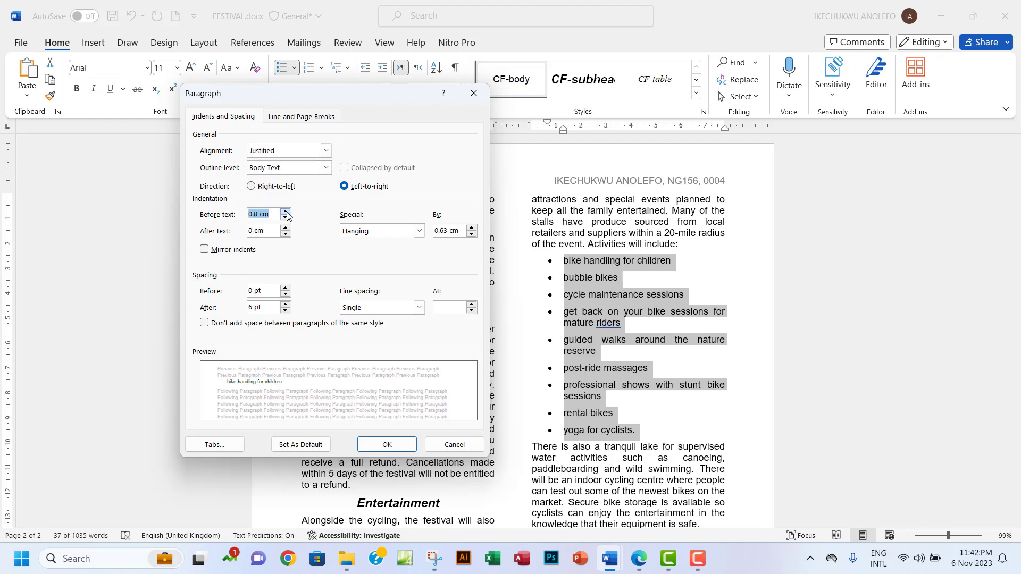
left_click(286, 212)
left_click(286, 211)
left_click(286, 211)
left_click(286, 212)
left_click(286, 212)
left_click(286, 218)
left_click(286, 218)
left_click(286, 218)
left_click(286, 217)
left_click(286, 218)
left_click(286, 211)
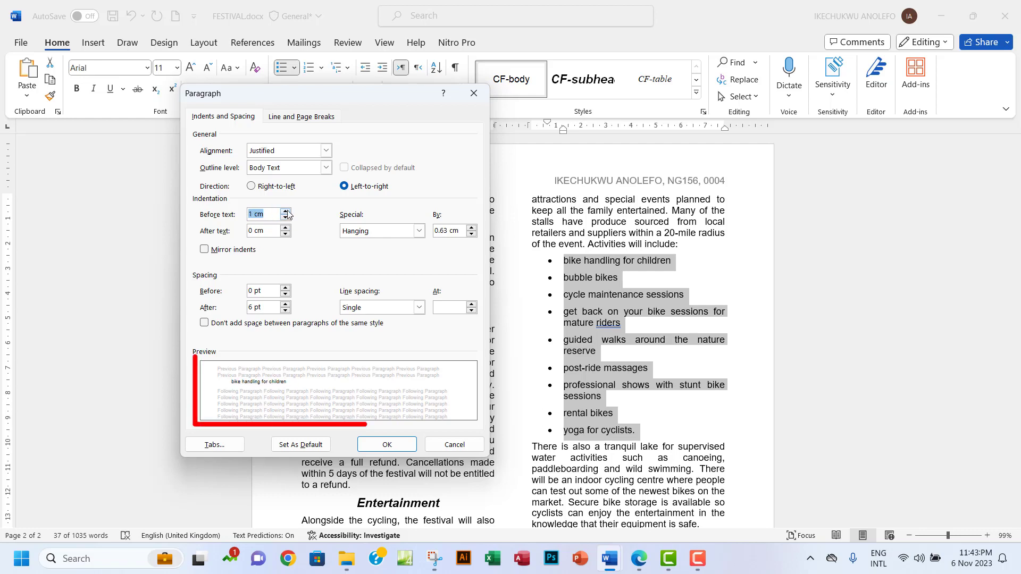
left_click(286, 212)
left_click(286, 211)
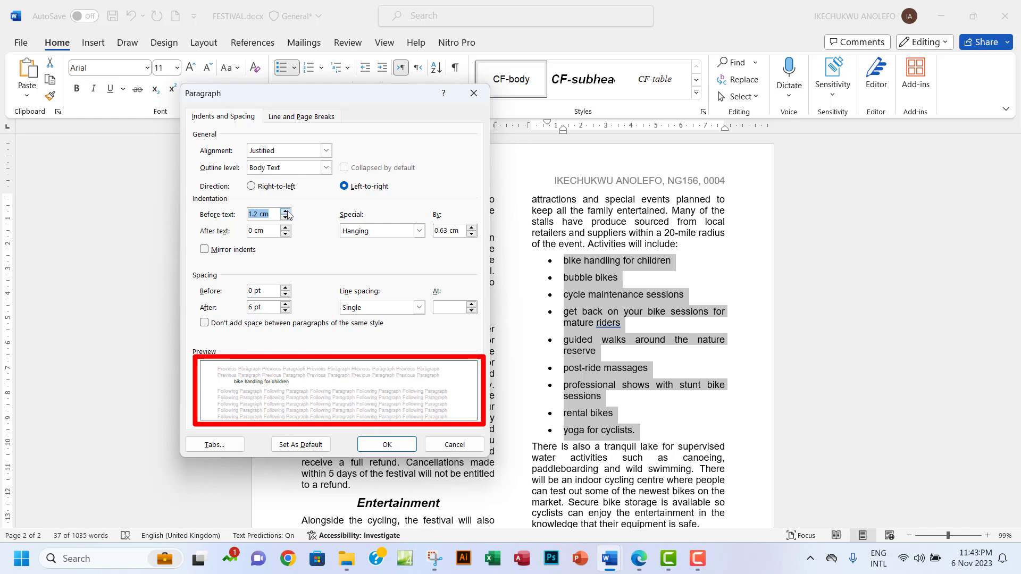
left_click(286, 212)
left_click(286, 212)
left_click(286, 211)
left_click(639, 559)
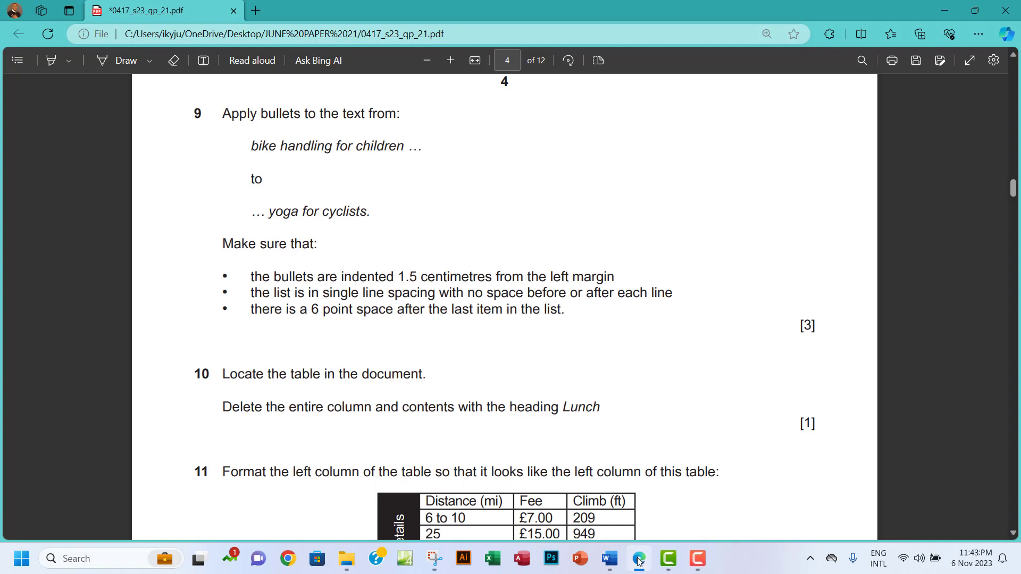
left_click(639, 559)
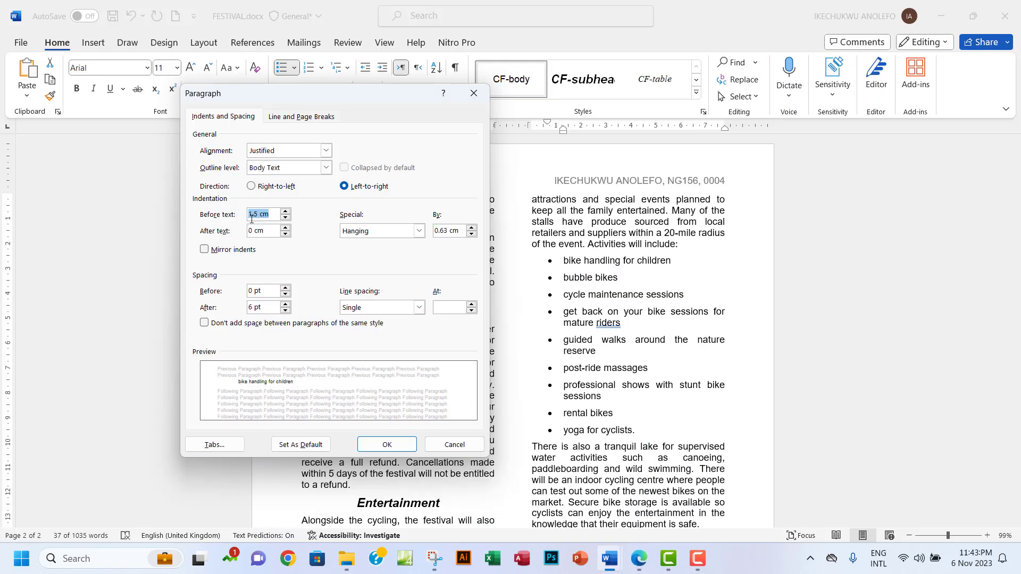
left_click(387, 444)
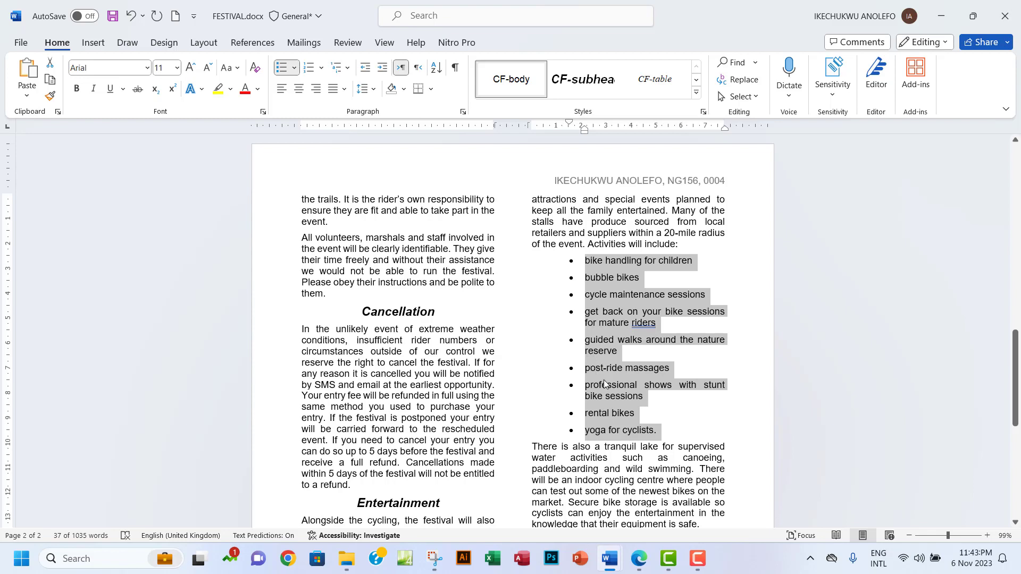
Review step 9's line spacing requirements in the question paper and set the spacing after the bulleted list's paragraphs in FESTIVAL.docx to 0 pt
left_click(637, 564)
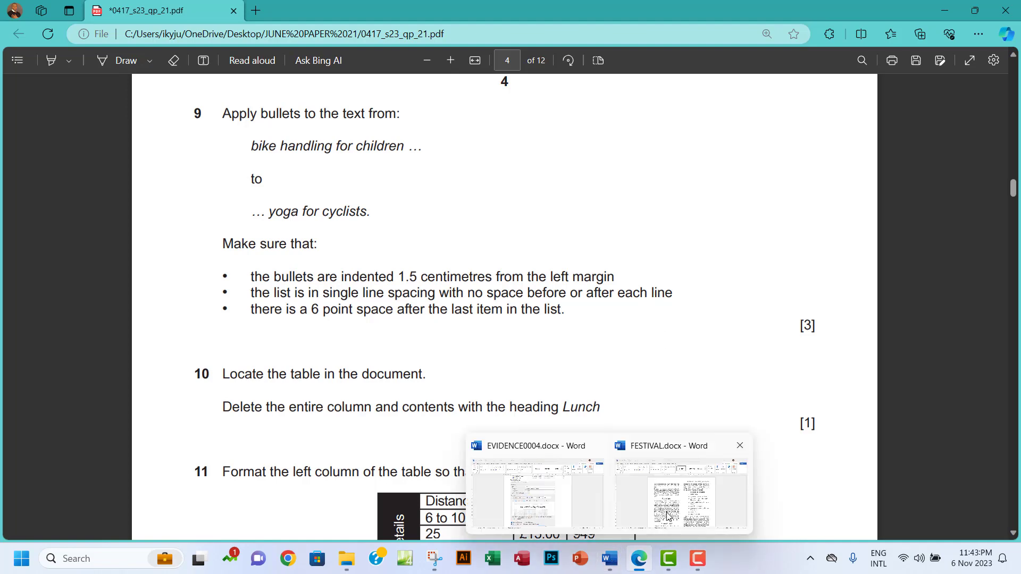
left_click(669, 518)
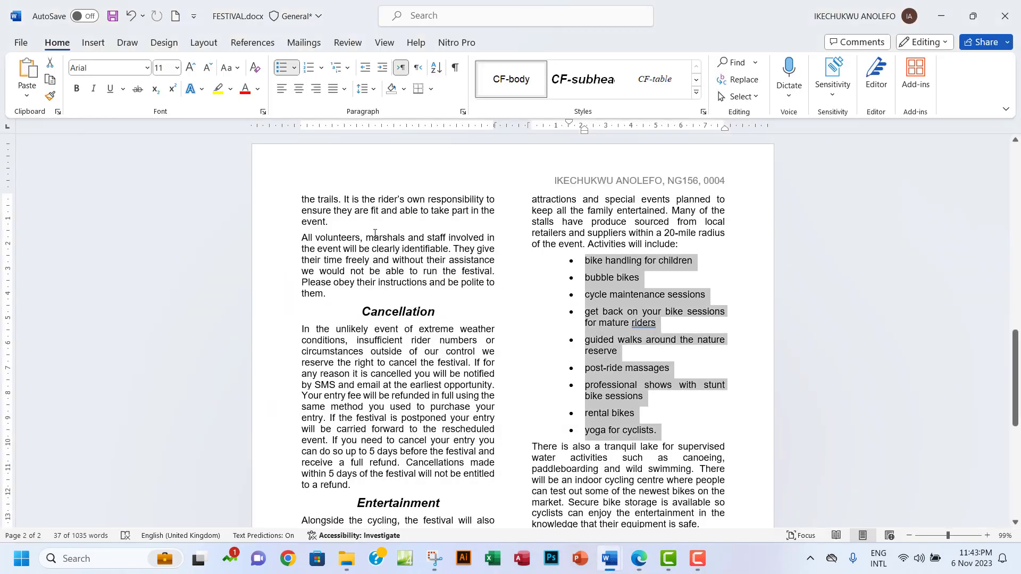
left_click(462, 111)
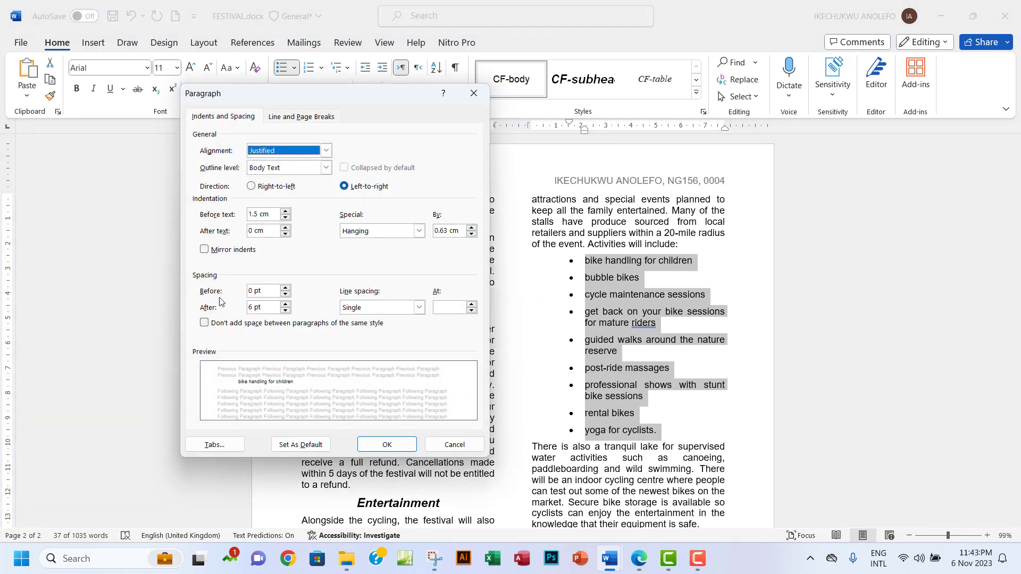
double_click(254, 309)
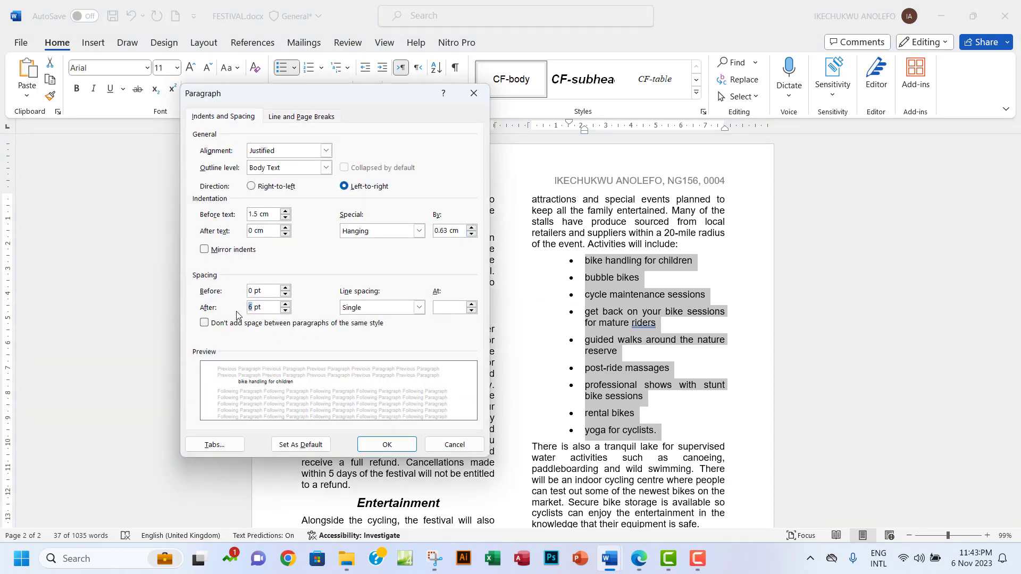
type("0")
left_click(637, 559)
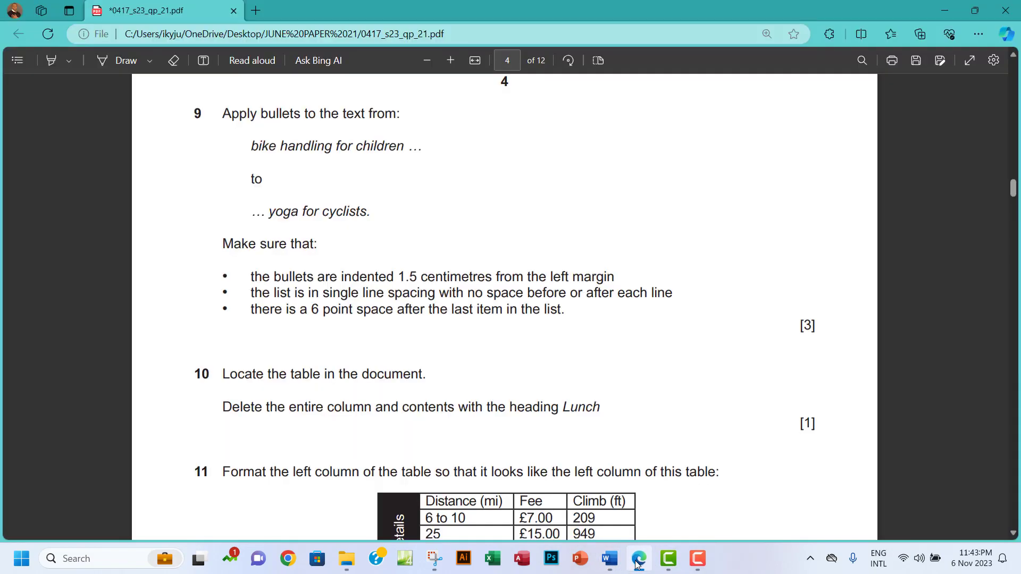
left_click(638, 558)
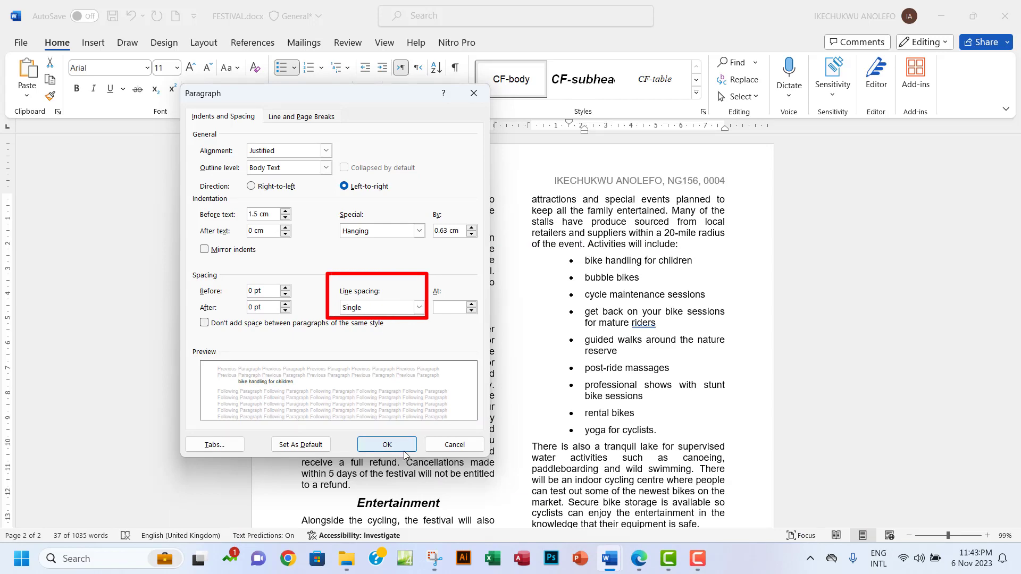
left_click(639, 560)
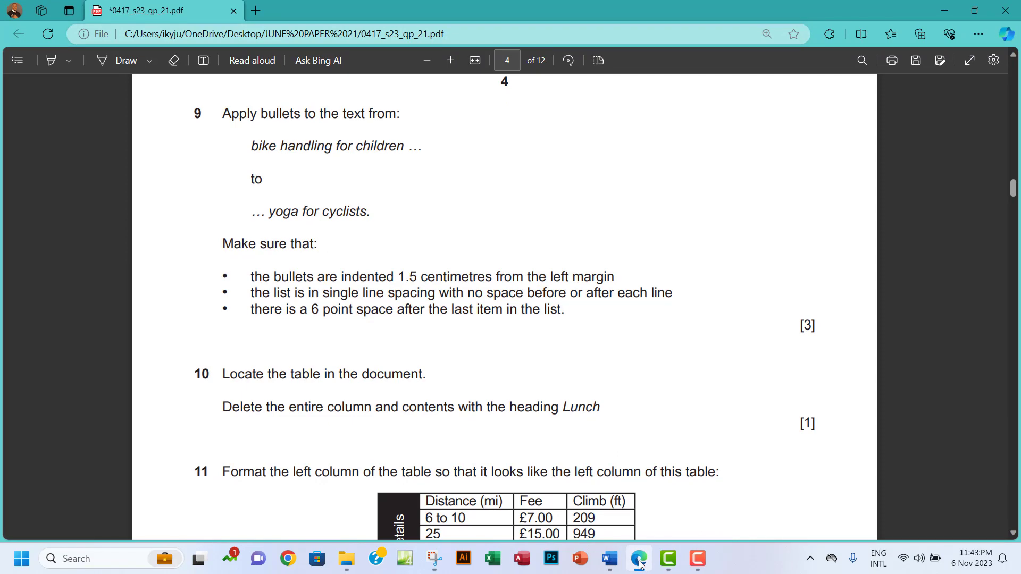
left_click(638, 559)
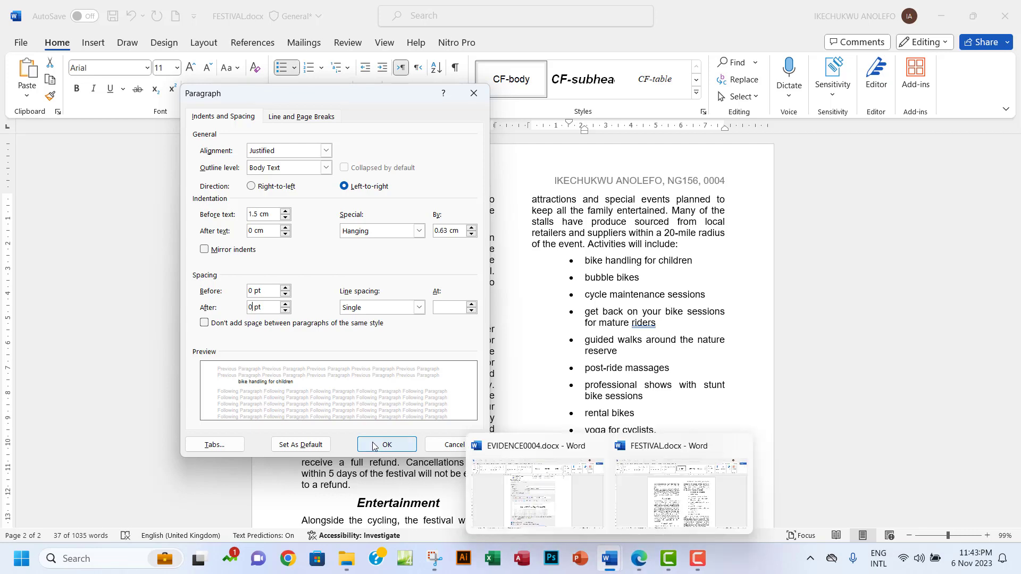
left_click(374, 445)
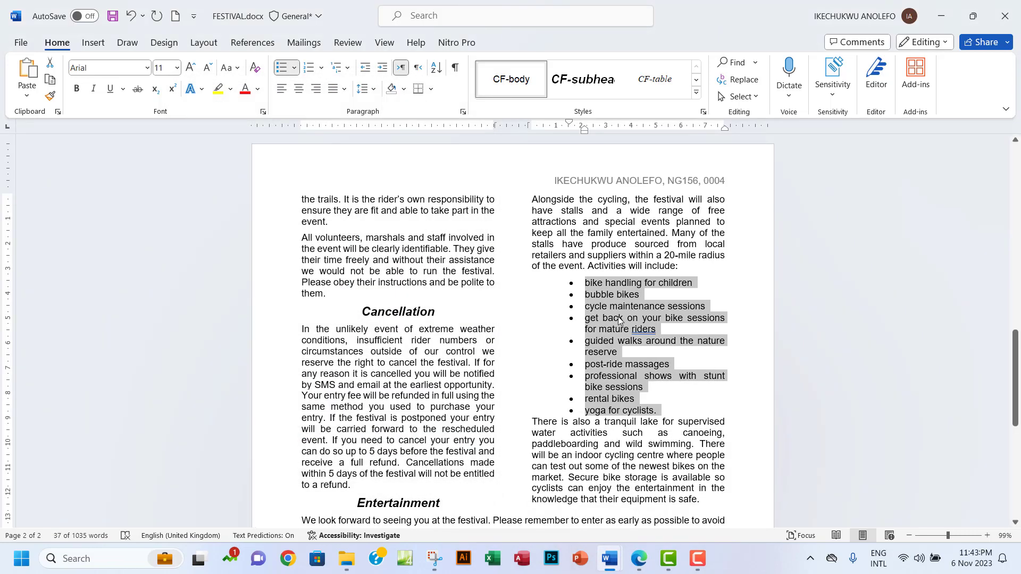
Try a 6 pt space after the last list item, "yoga for cyclists.", checking it against the question paper, and undo the change
left_click(600, 412)
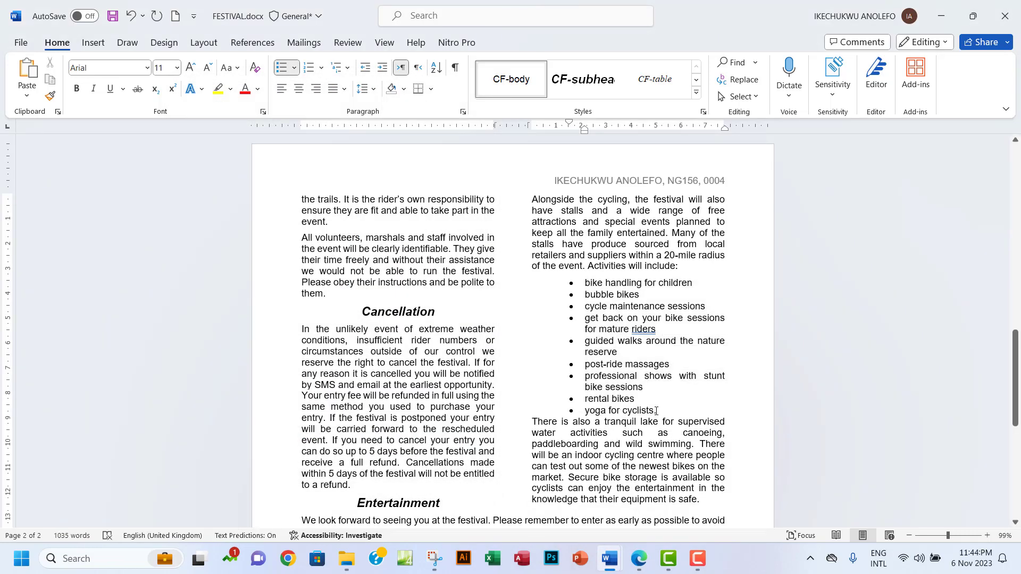
left_click_drag(656, 411, 580, 417)
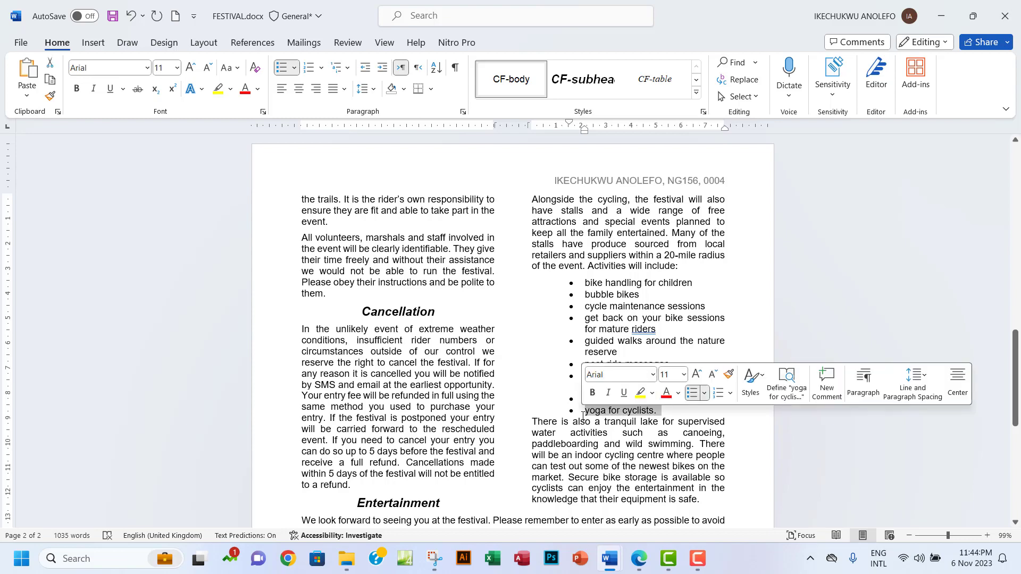
left_click(461, 109)
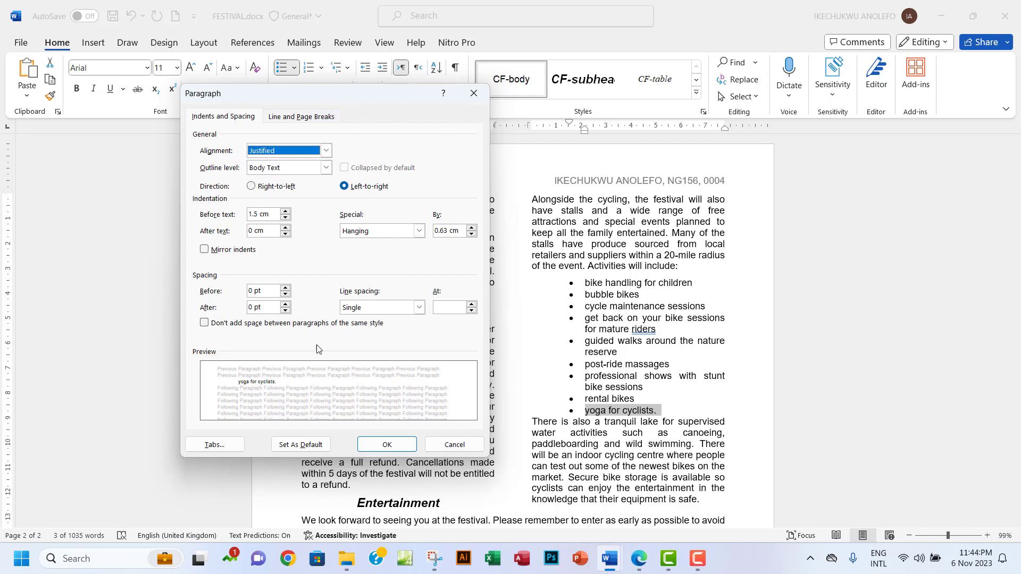
left_click_drag(253, 307, 245, 309)
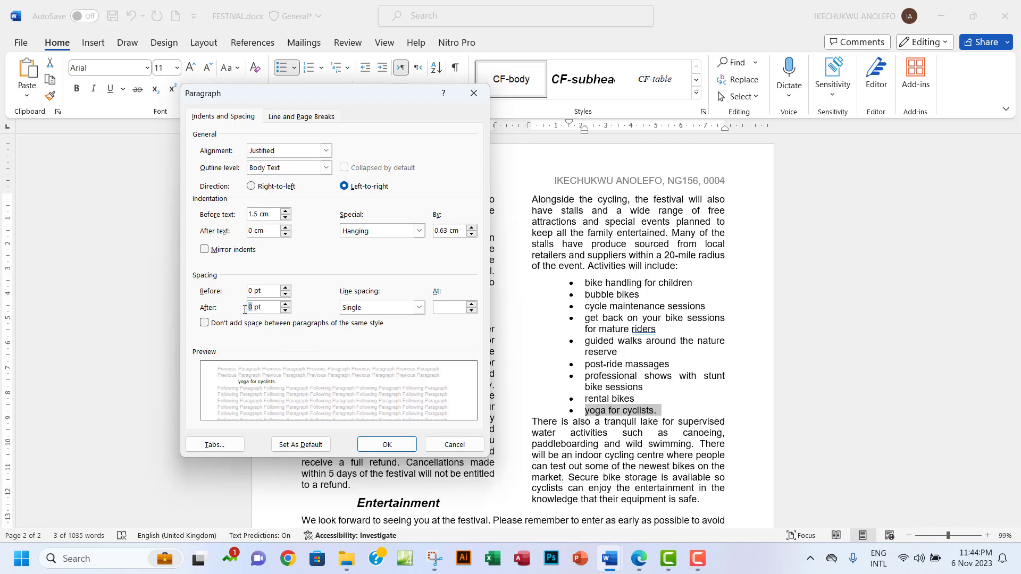
left_click(638, 559)
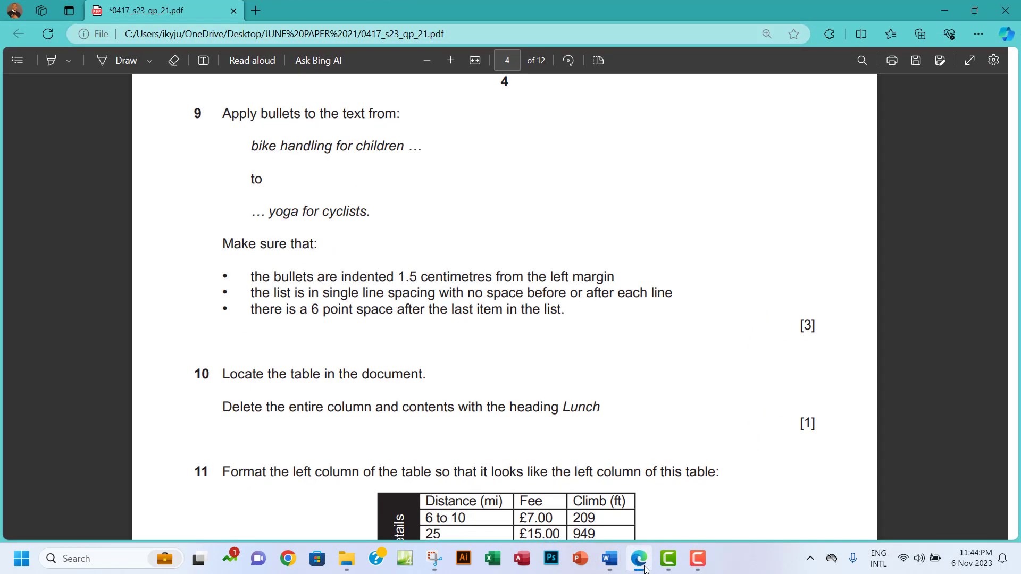
left_click(643, 564)
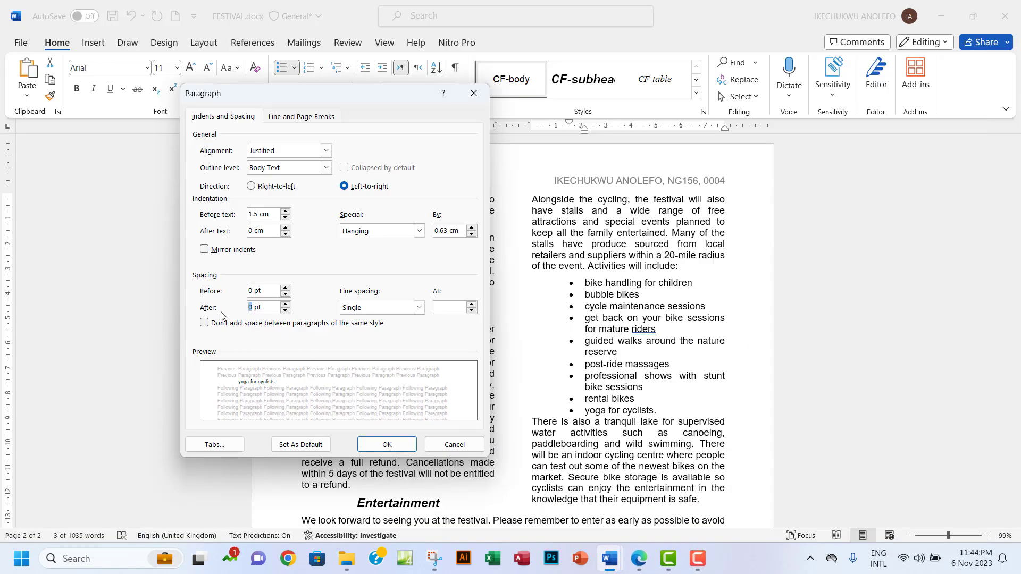
type("6")
left_click(387, 445)
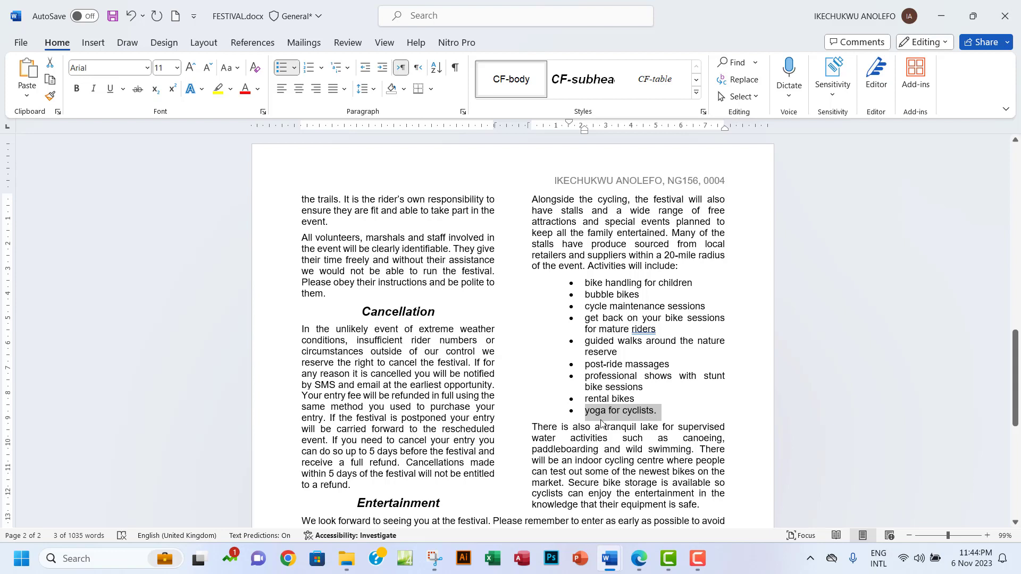
key("ctrl+z")
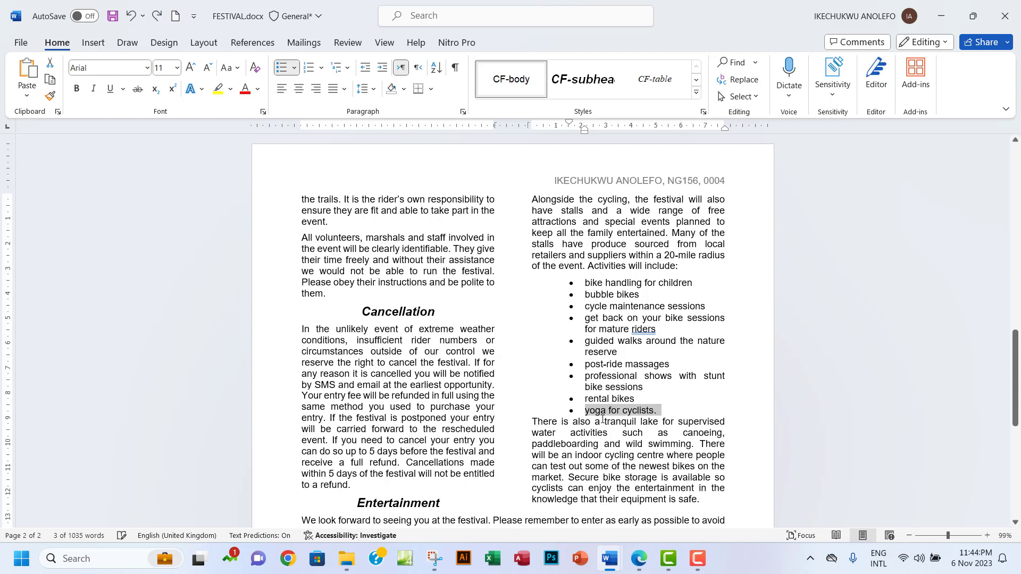
Try a 6 pt space before the "There is also a tranquil lake" paragraph below the list and undo the change
left_click_drag(534, 422, 698, 424)
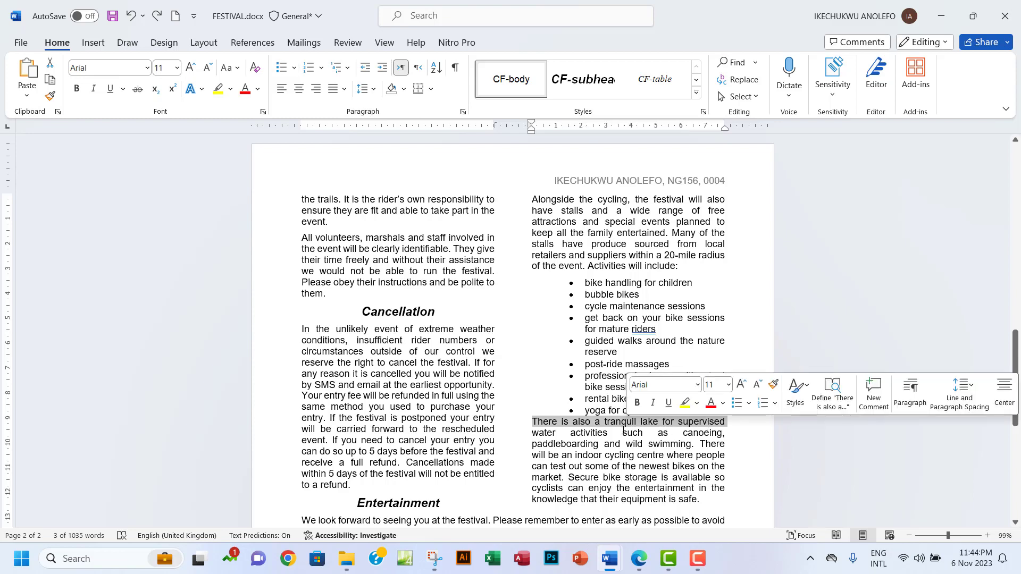
left_click(462, 112)
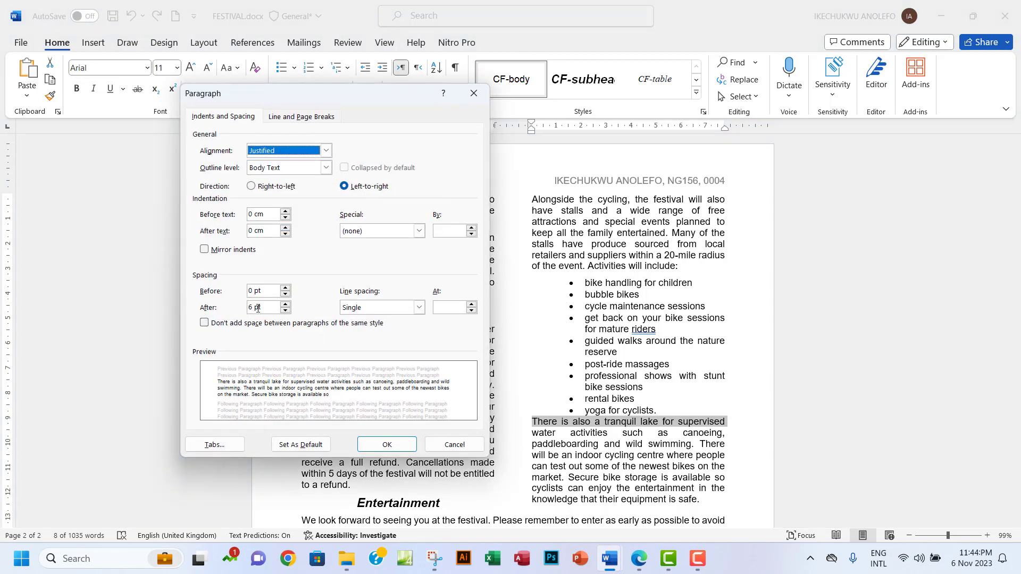
left_click(247, 291)
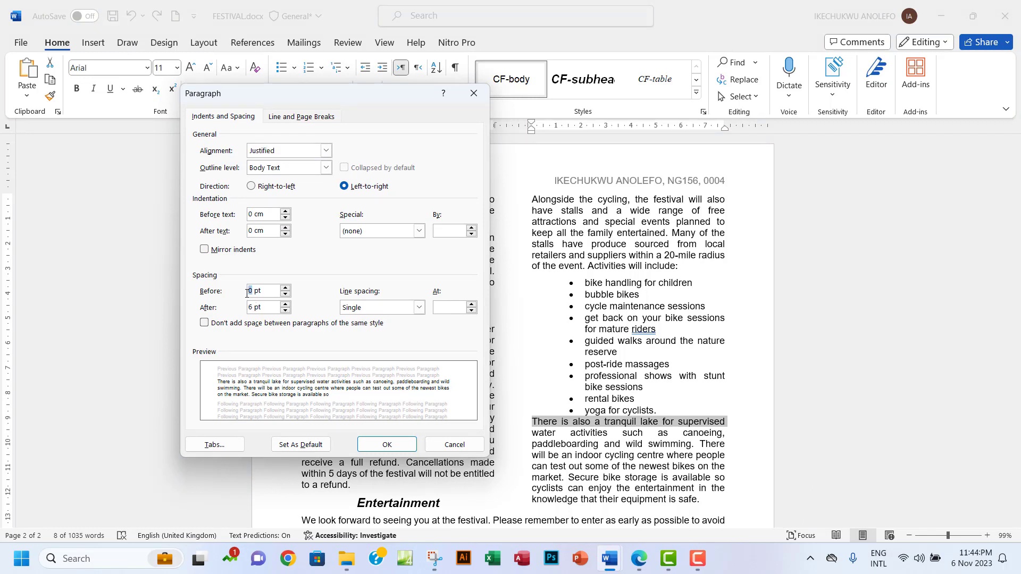
type("6")
left_click(387, 445)
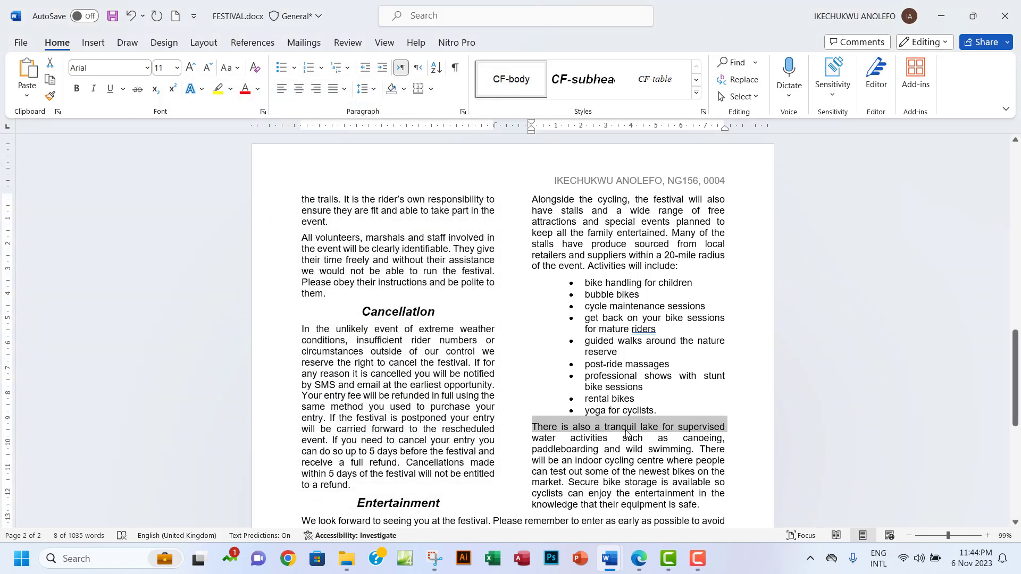
key("ctrl+z")
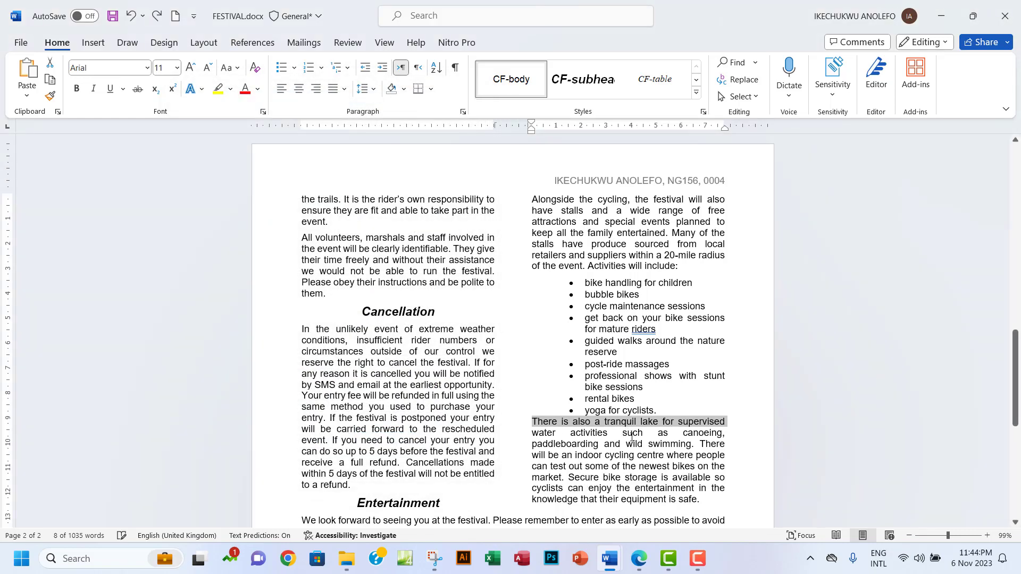
Set the spacing after the last list item, "yoga for cyclists.", to 6 pt, checking the value against step 9 of the question paper
left_click_drag(662, 408, 584, 410)
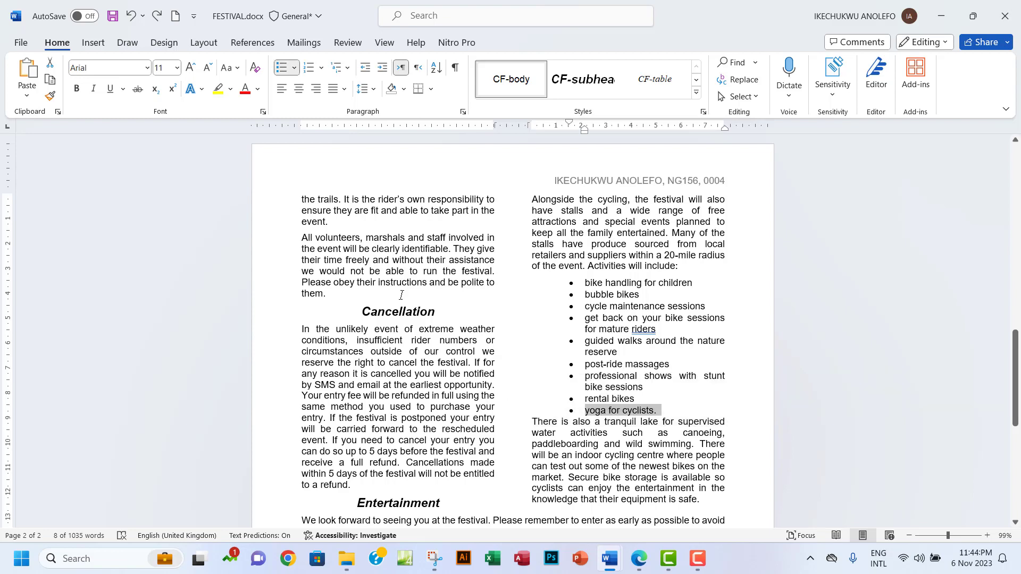
left_click(463, 112)
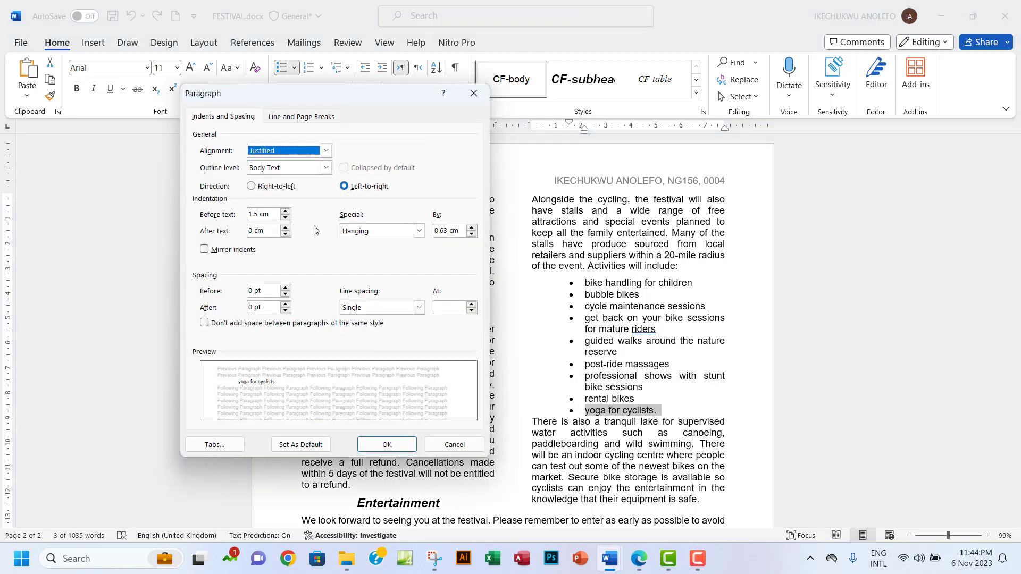
double_click(252, 307)
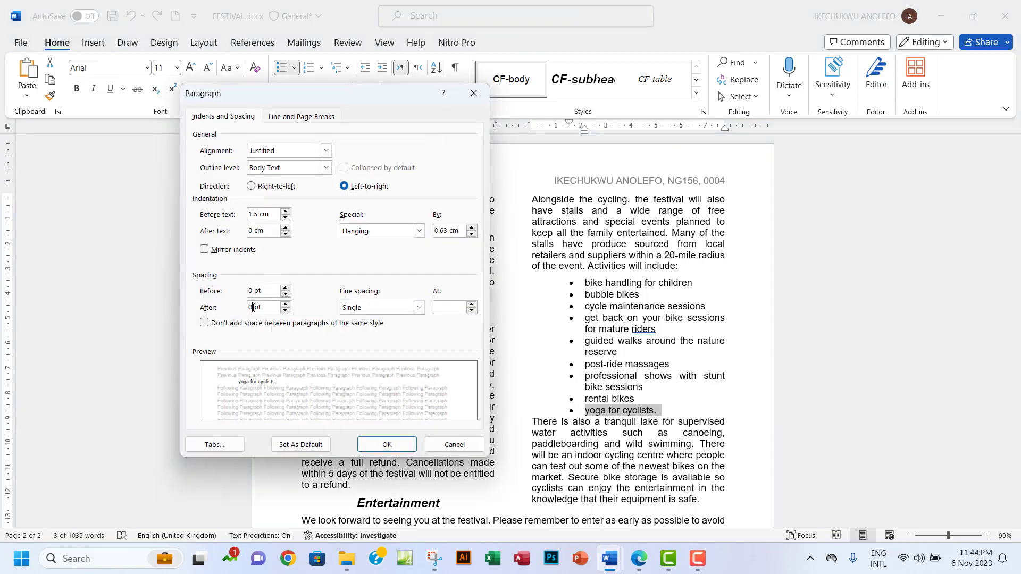
left_click(639, 560)
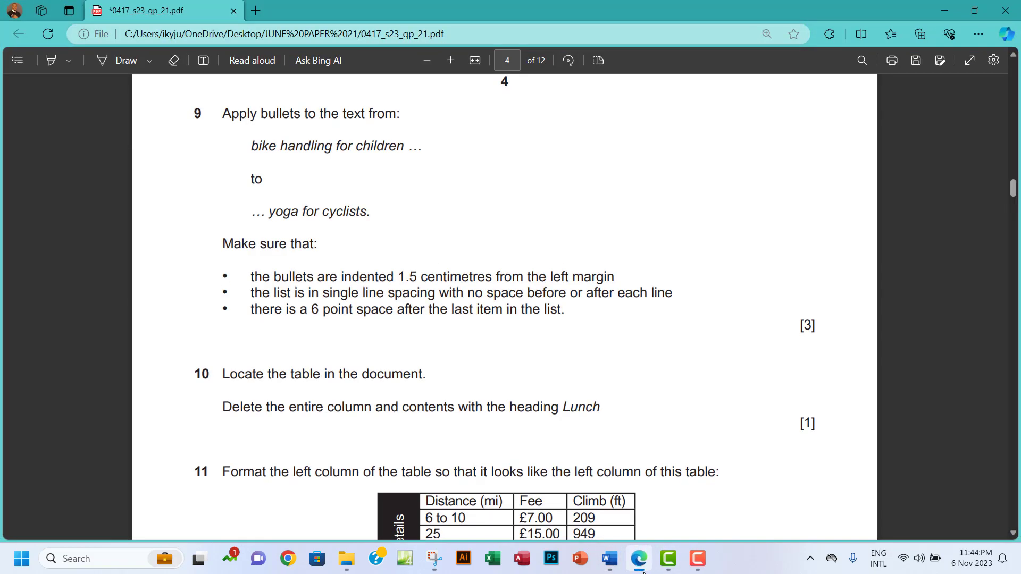
left_click(609, 558)
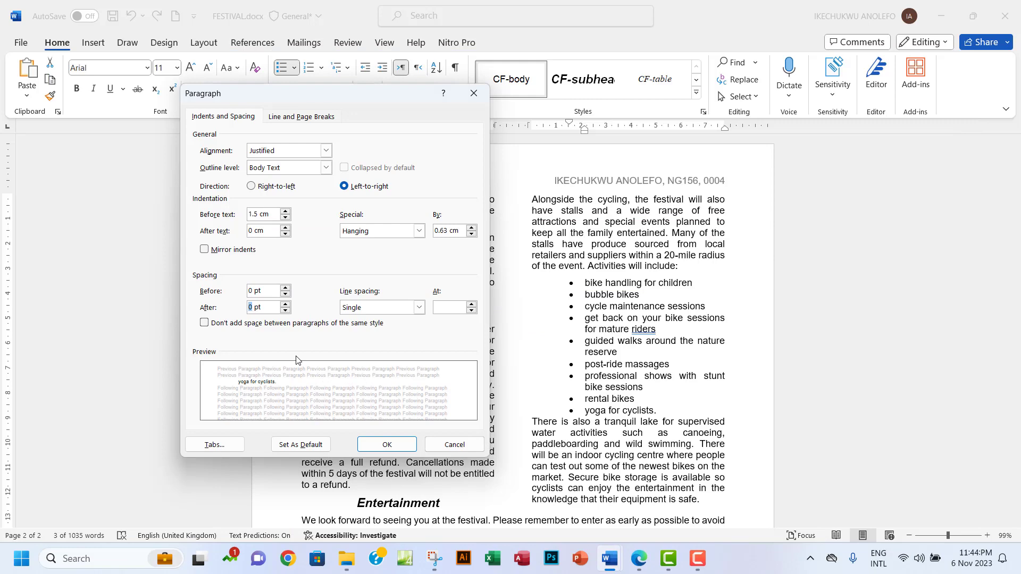
type("6")
left_click(387, 445)
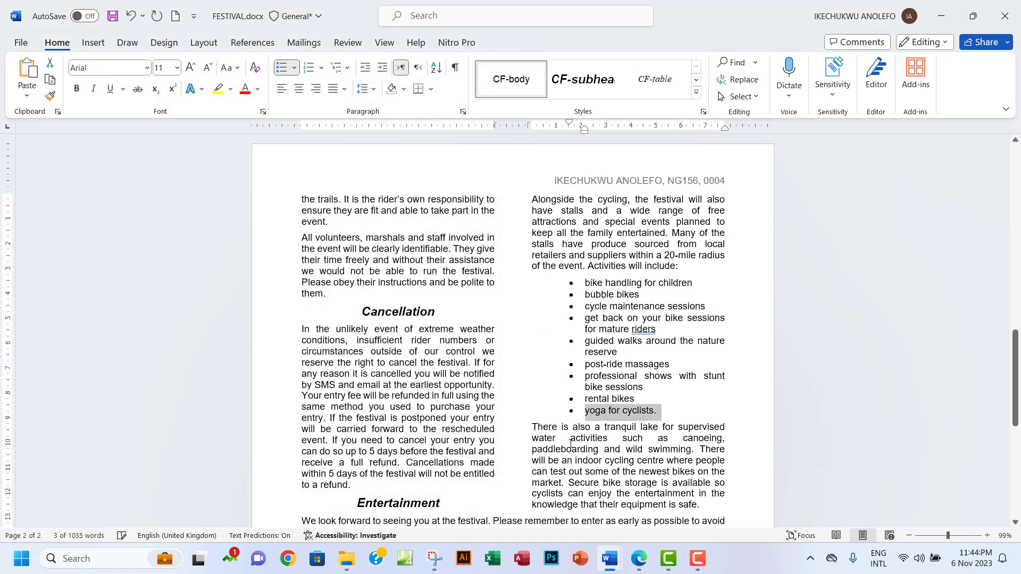
left_click(601, 430)
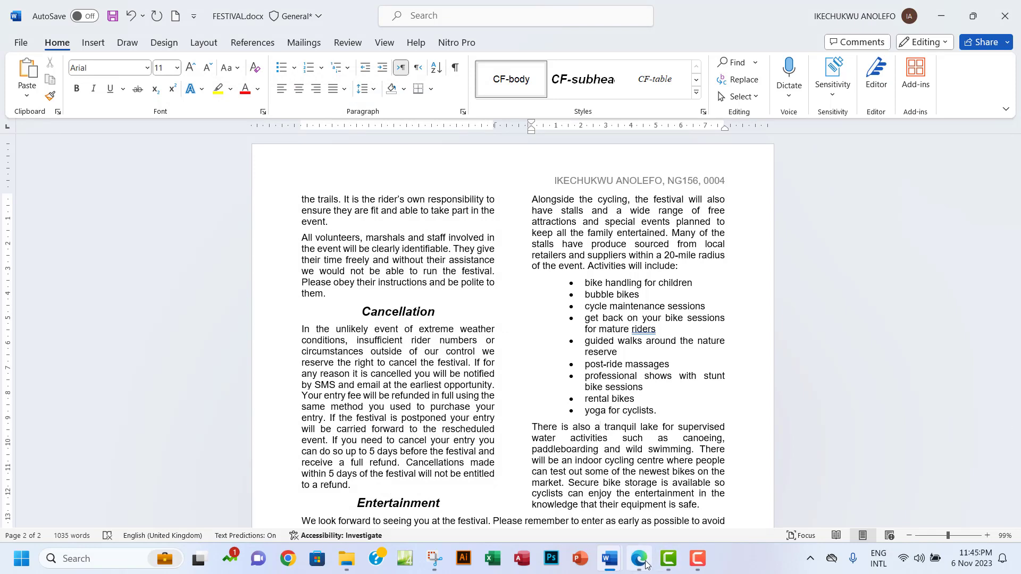
Switch to the question paper PDF in Edge and highlight all of step 9's text in green
left_click(638, 559)
left_click_drag(395, 313, 211, 122)
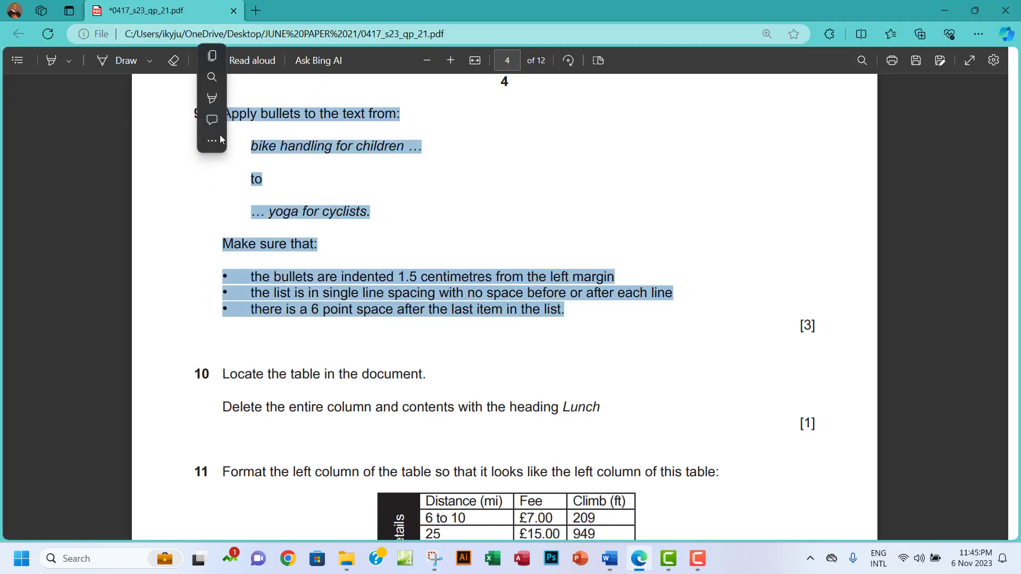
mouse_move(213, 80)
mouse_move(229, 98)
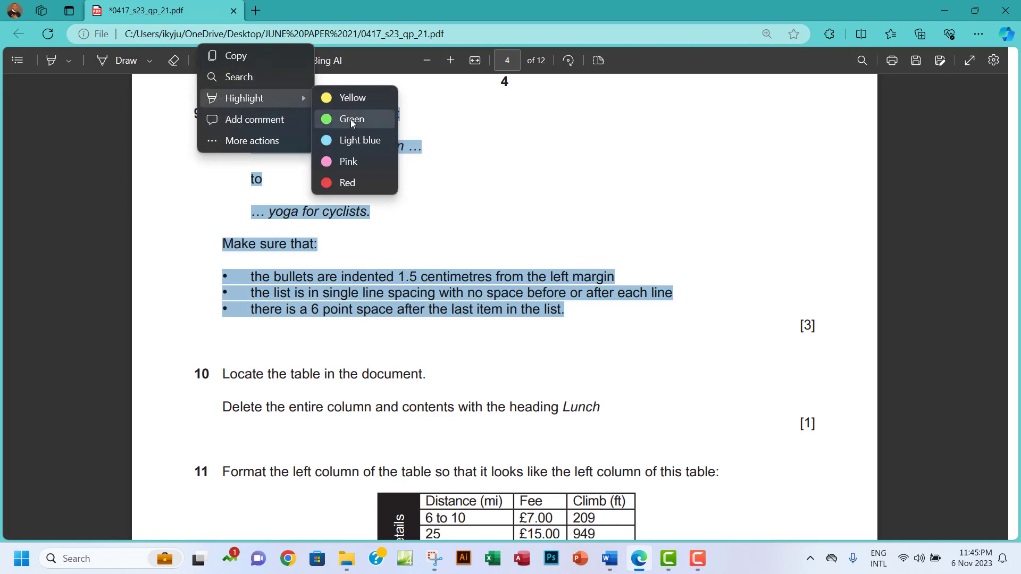
left_click(349, 119)
Read step 10 in the question paper and locate the trail details table in FESTIVAL.docx in Word
scroll(448, 292, "down", 5)
scroll(233, 242, "up", 2)
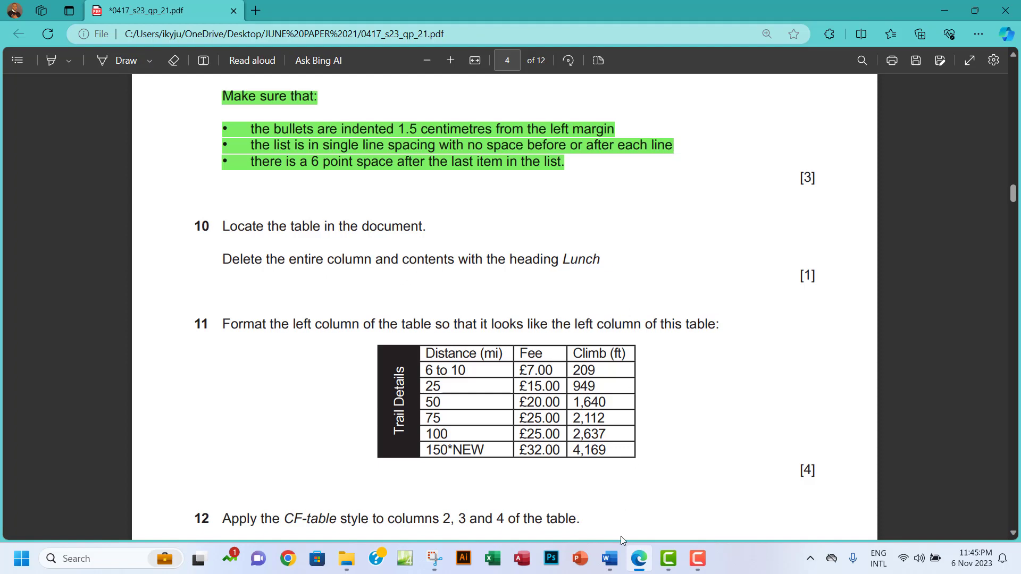
mouse_move(610, 558)
left_click(635, 523)
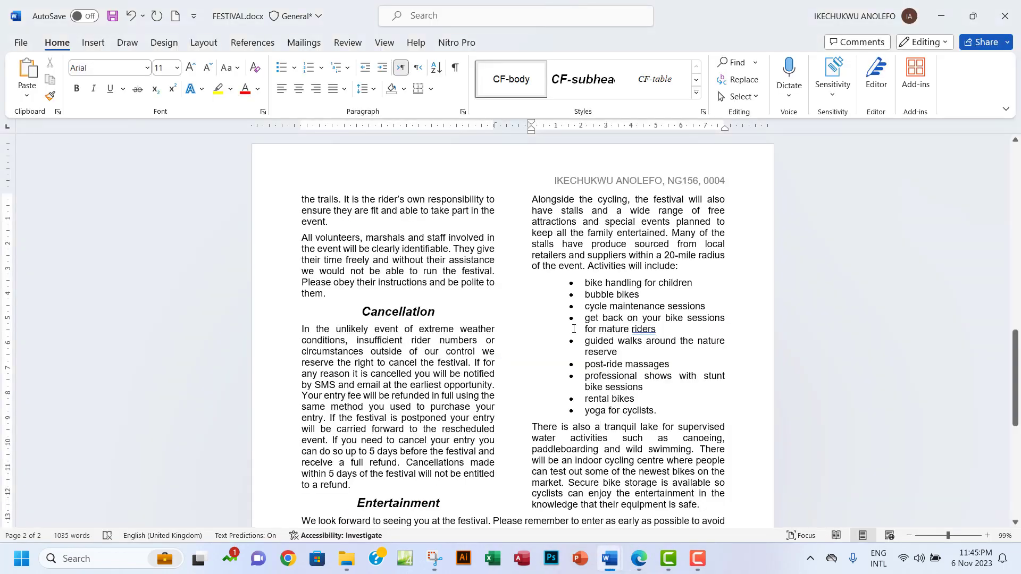
scroll(574, 328, "up", 15)
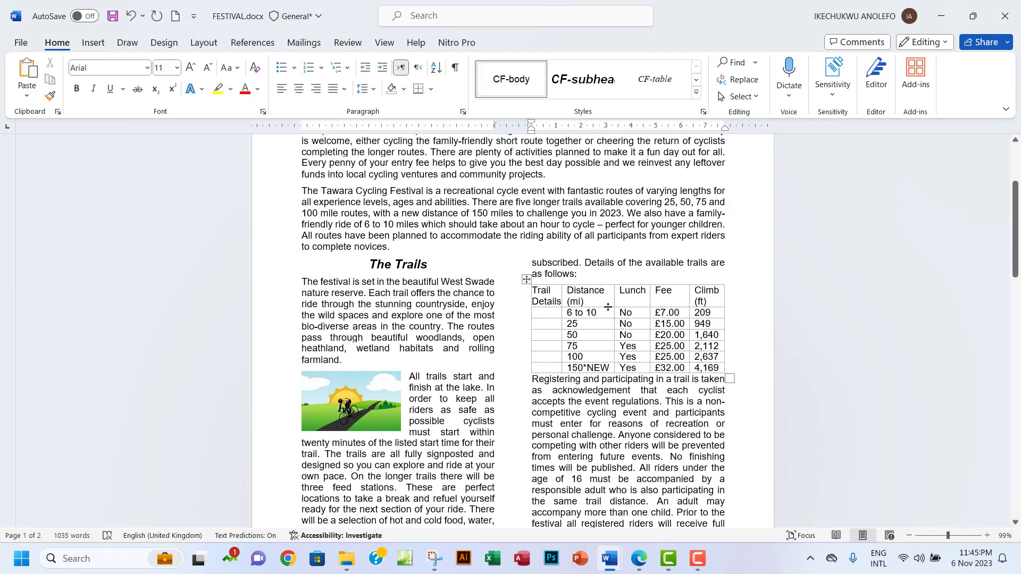
left_click(631, 290)
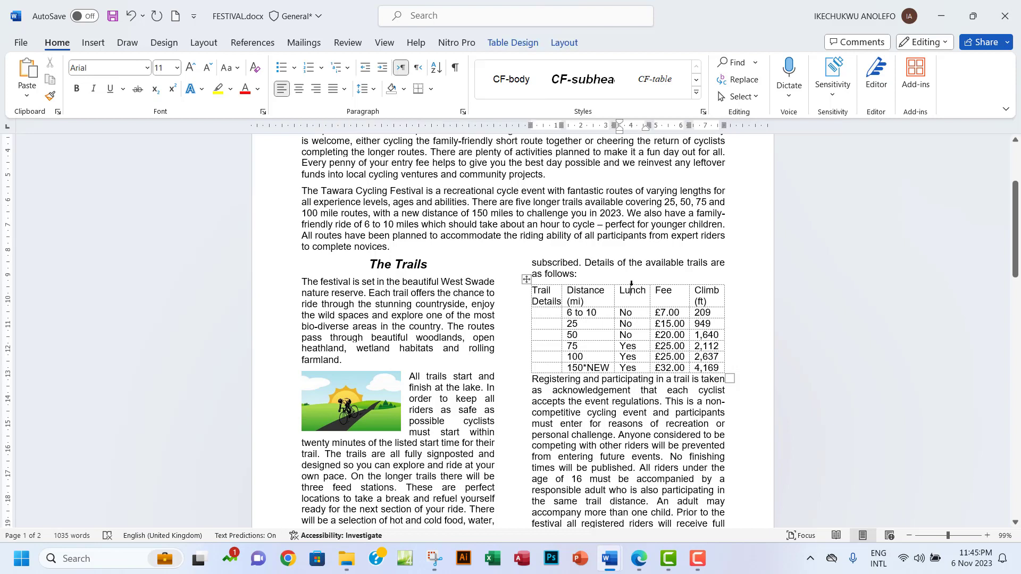
key("Up")
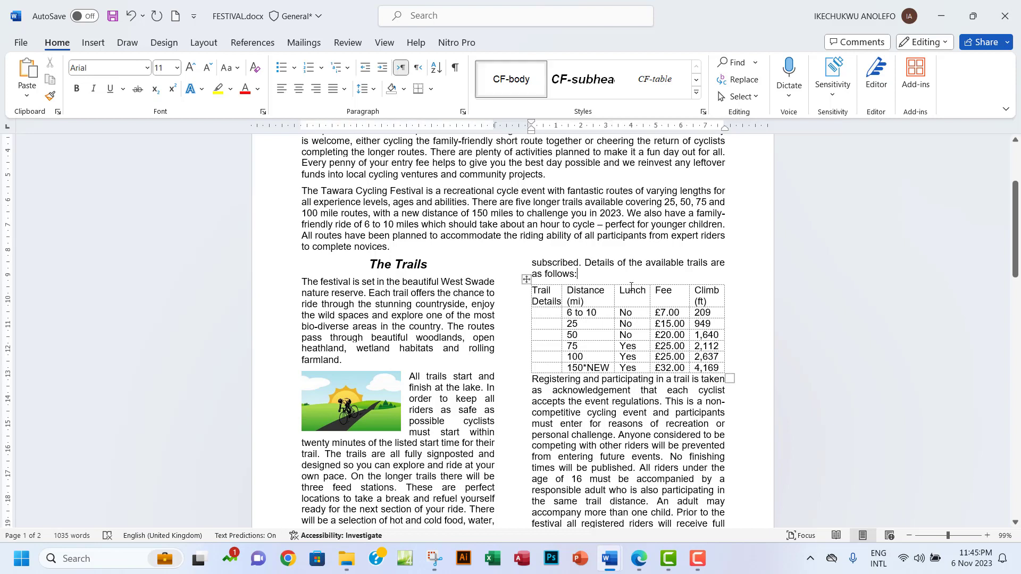
left_click(632, 283)
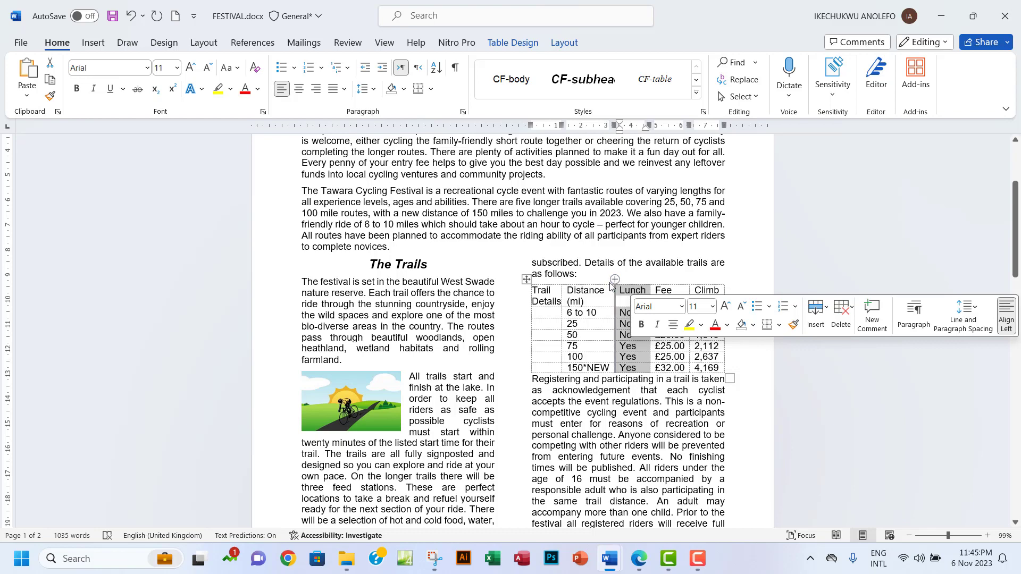
left_click(564, 44)
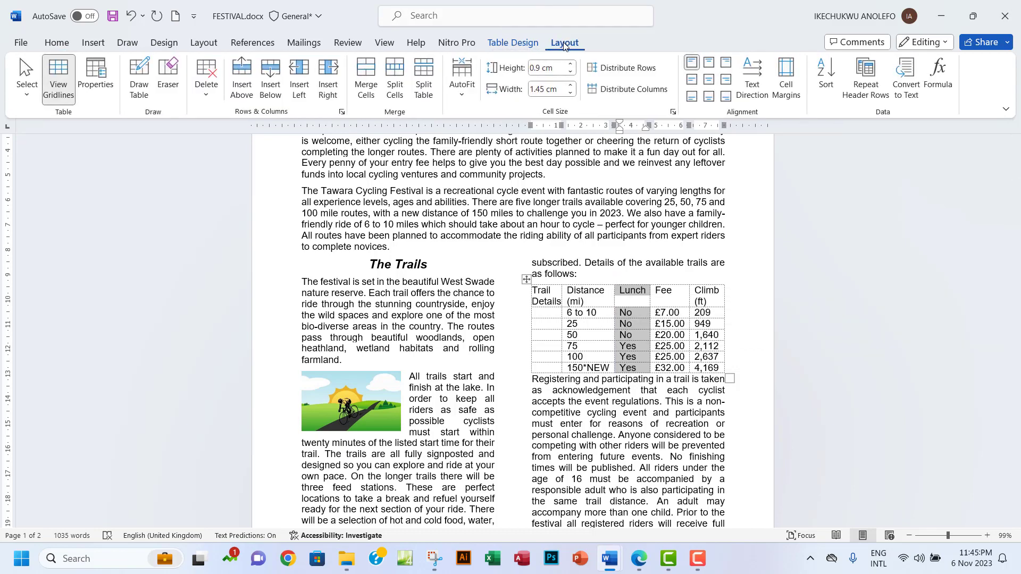
left_click(202, 99)
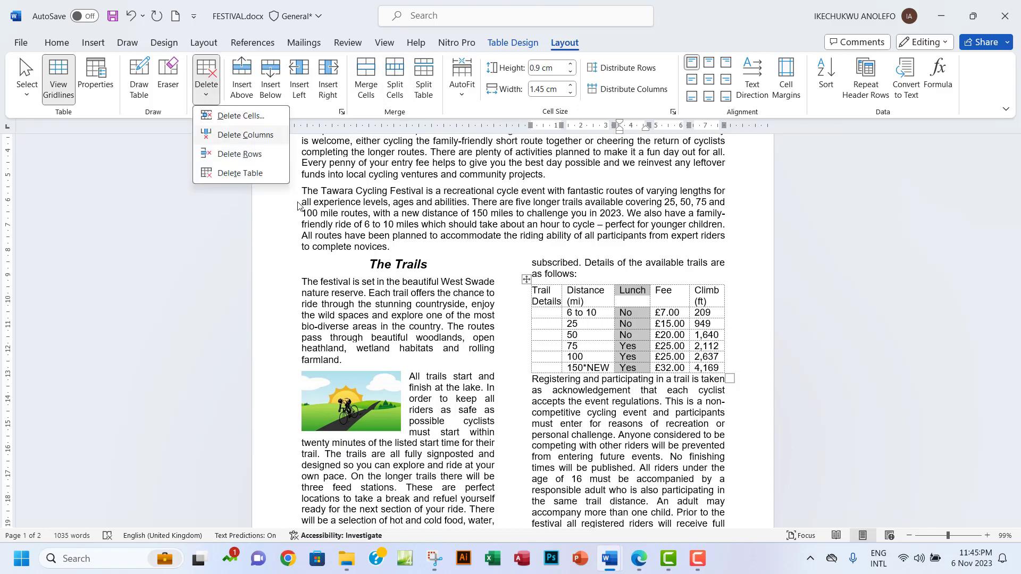
left_click(636, 312)
Delete the entire Lunch column from the trail details table
left_click(636, 293)
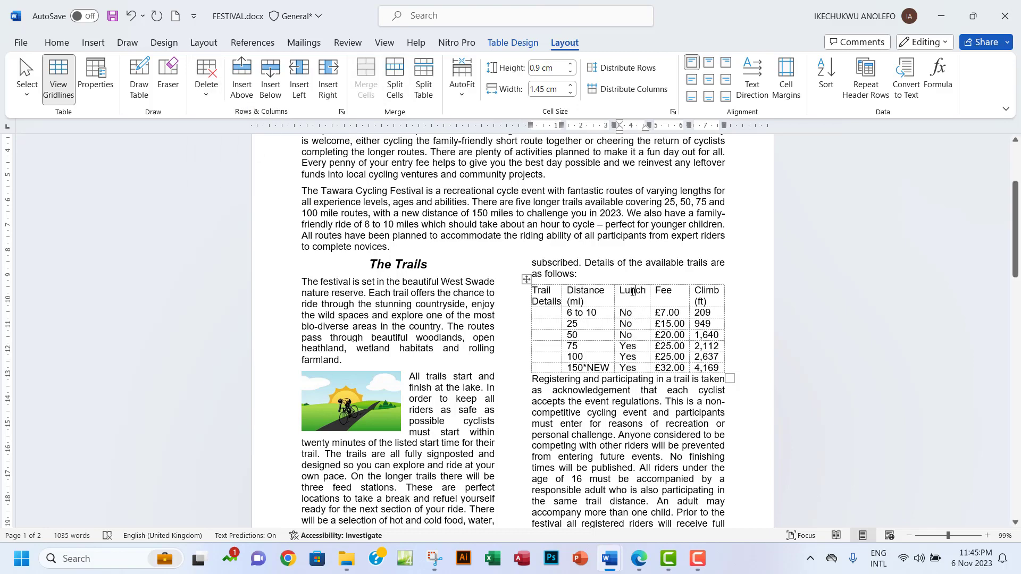
left_click(633, 283)
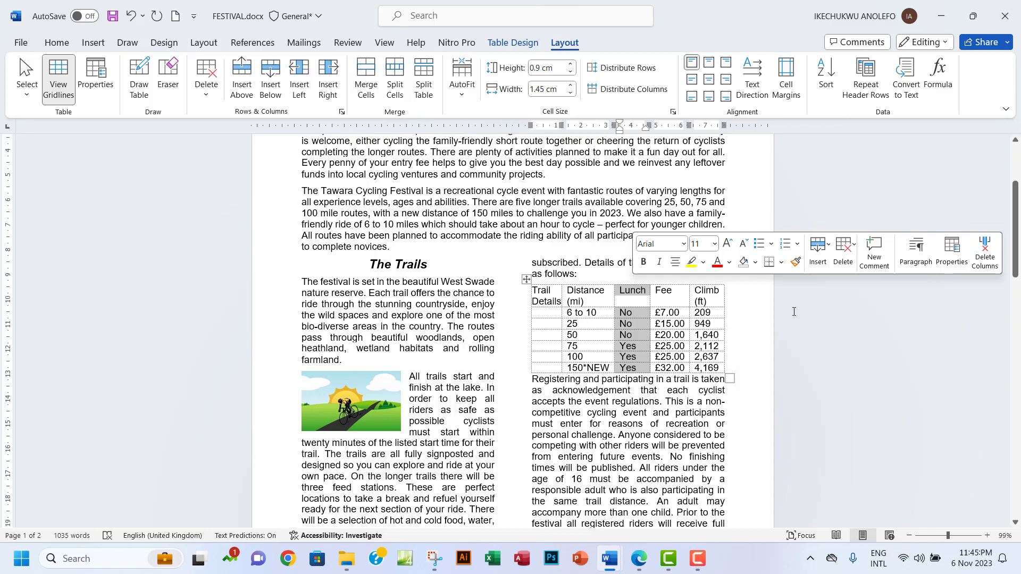
left_click(846, 260)
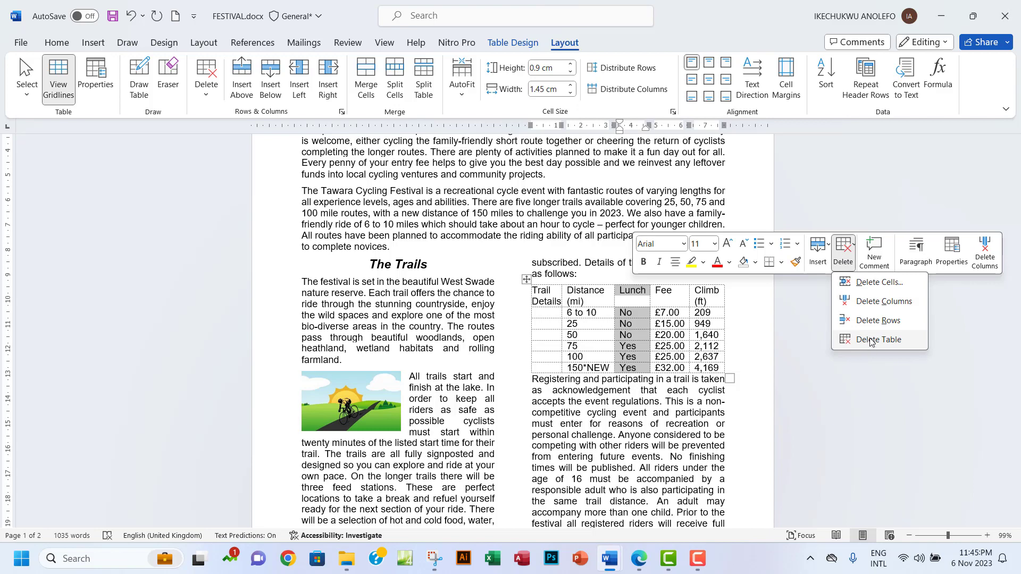
left_click(865, 307)
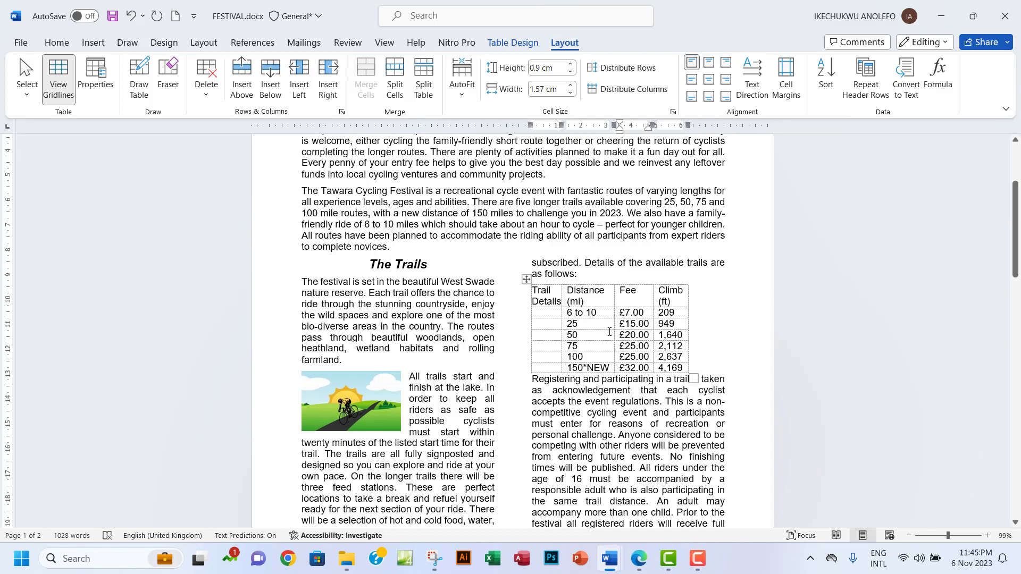
Check step 11 in the question paper and merge all cells of the table's Trail Details column into one
left_click(638, 558)
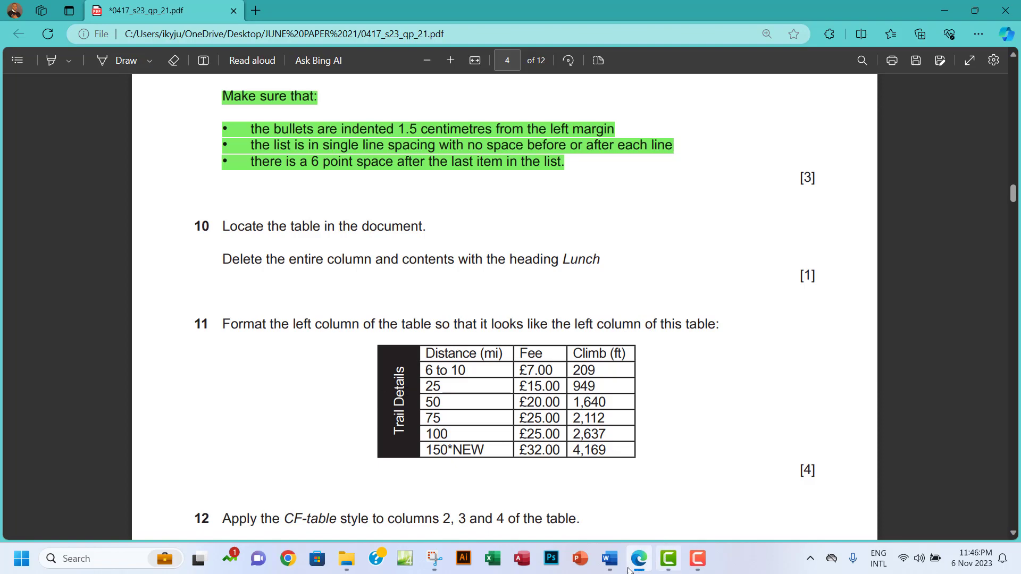
mouse_move(611, 562)
left_click(673, 494)
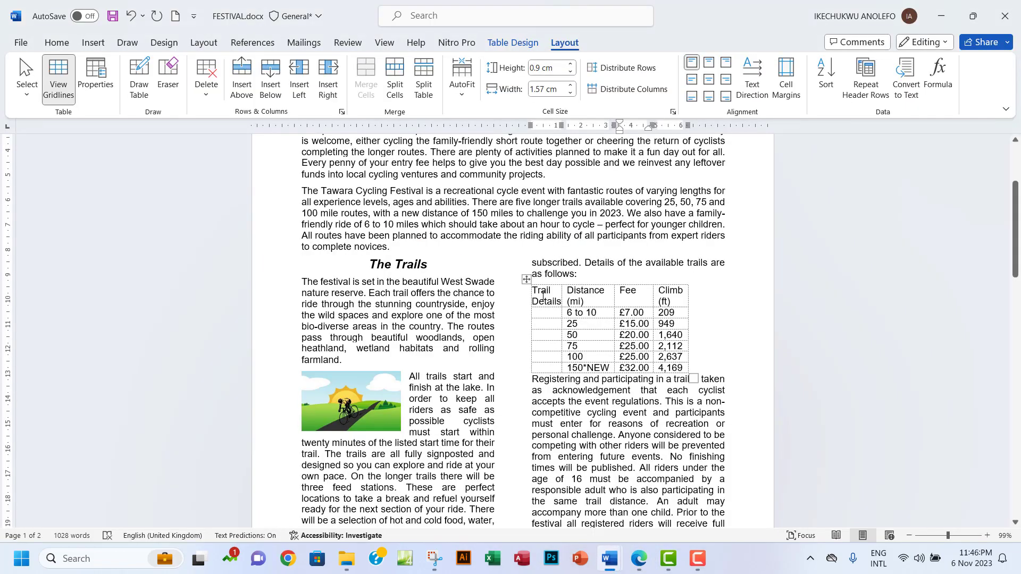
left_click_drag(542, 297, 548, 370)
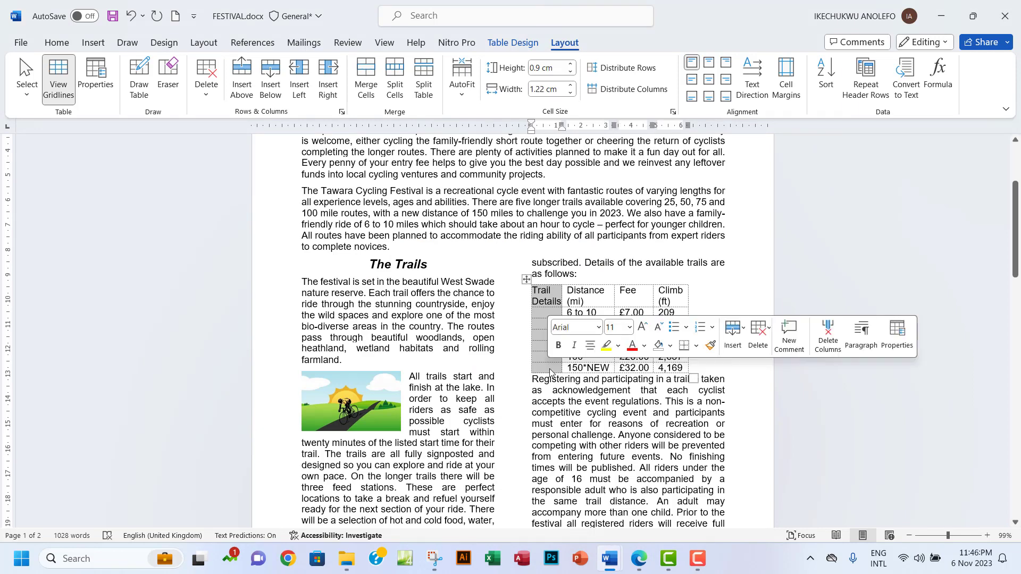
right_click(548, 362)
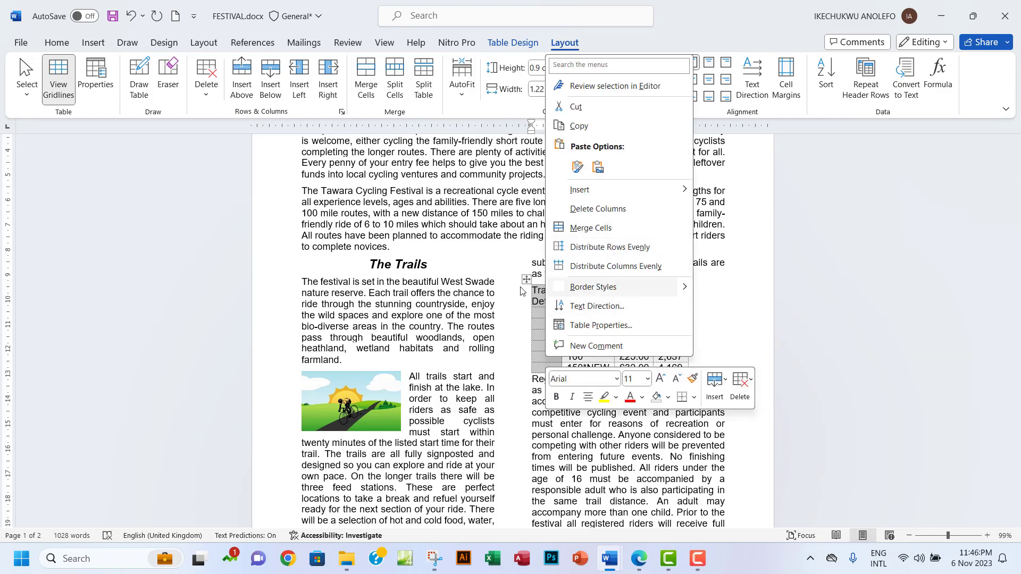
left_click(364, 95)
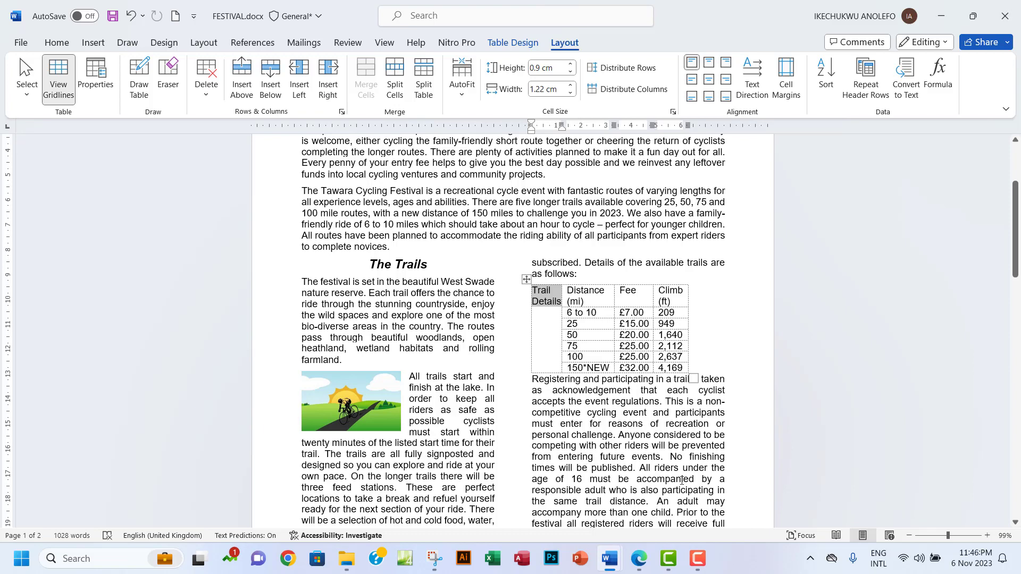
Compare with step 11's sample table, rotate the "Trail Details" text to read vertically upwards and centre it horizontally and vertically in its cell
left_click(642, 565)
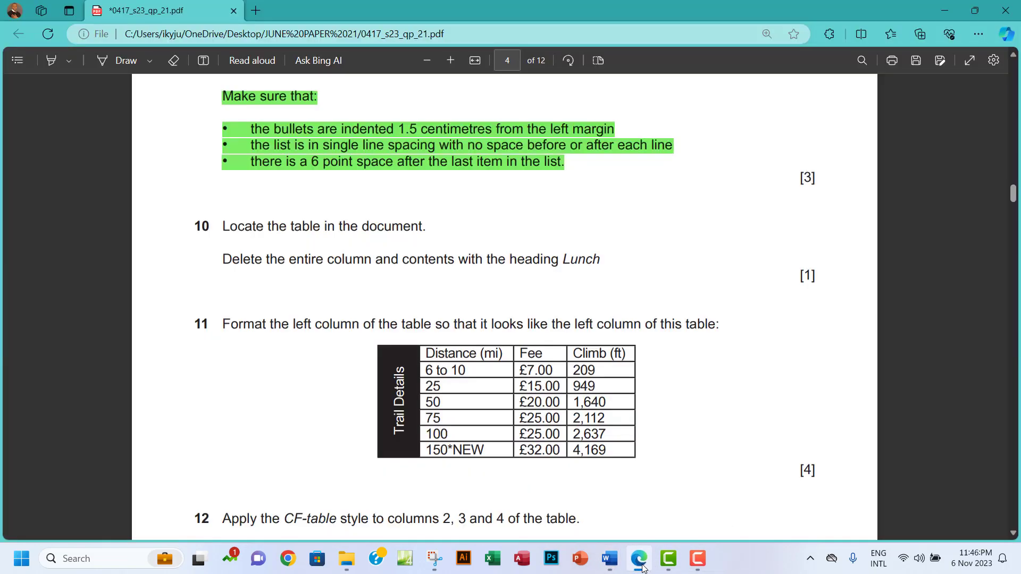
left_click(642, 566)
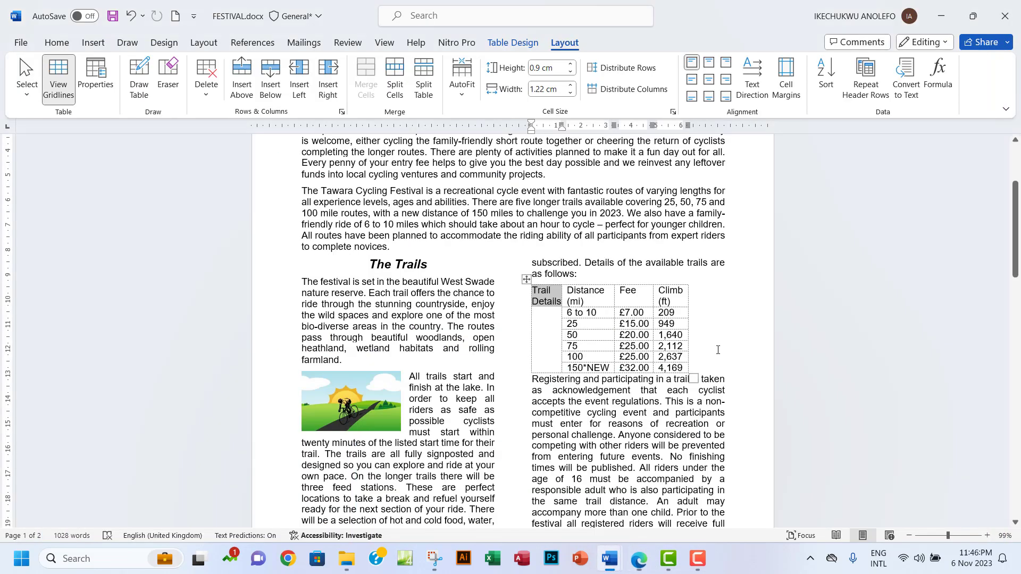
left_click(752, 90)
left_click(751, 91)
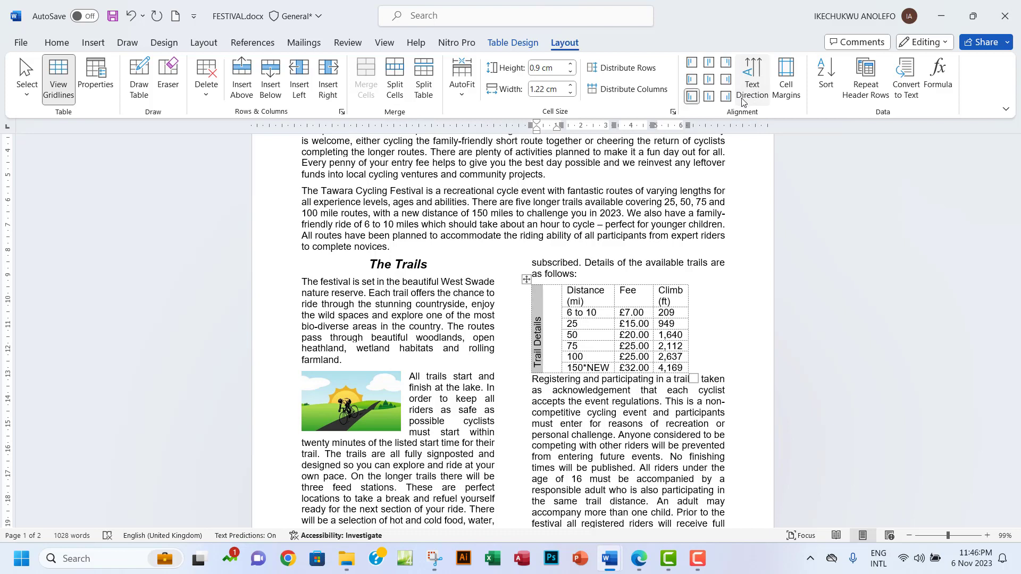
left_click(708, 80)
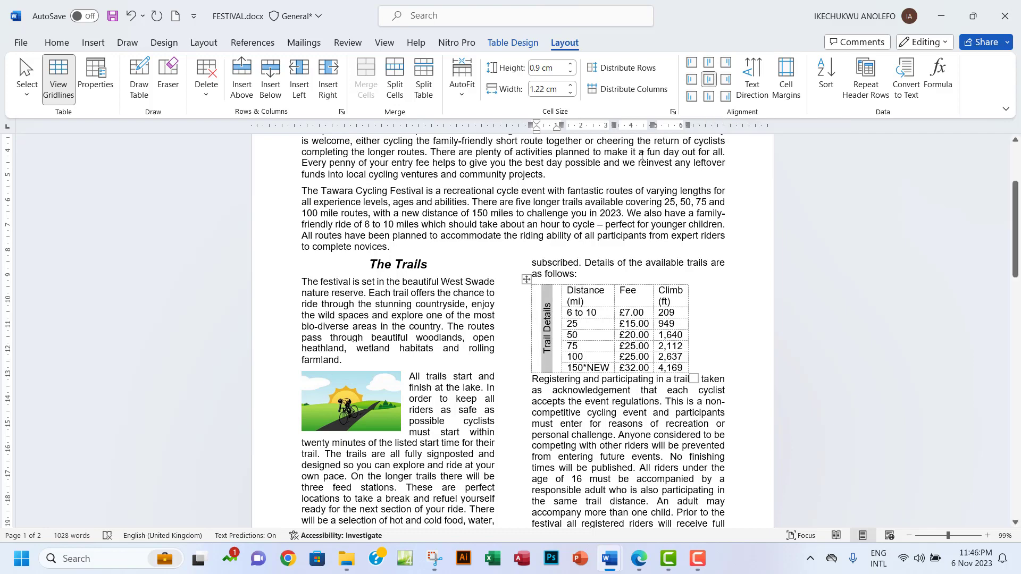
Shade the merged Trail Details cell black and compare it with step 11's sample table in the question paper
left_click(514, 44)
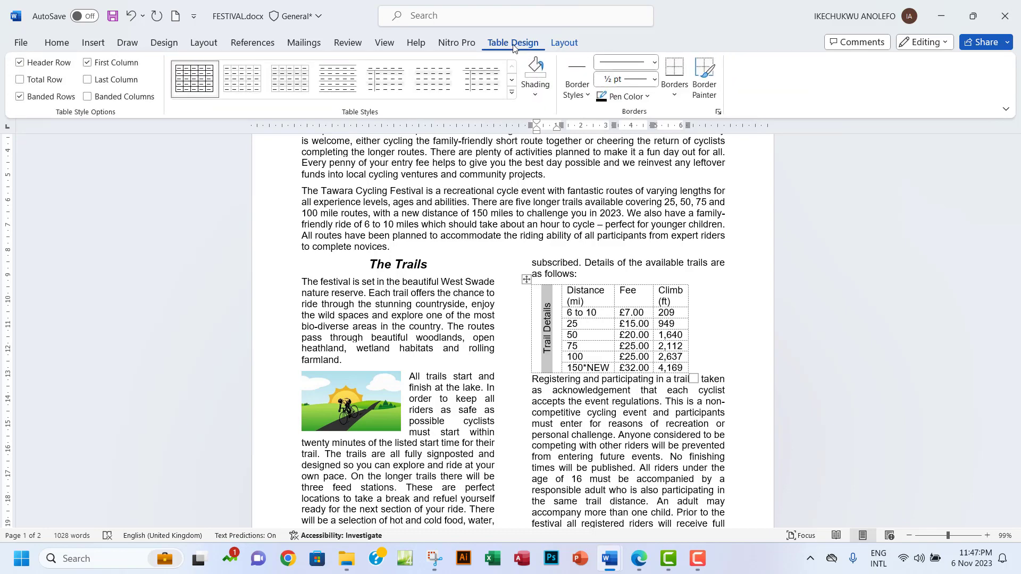
left_click(539, 98)
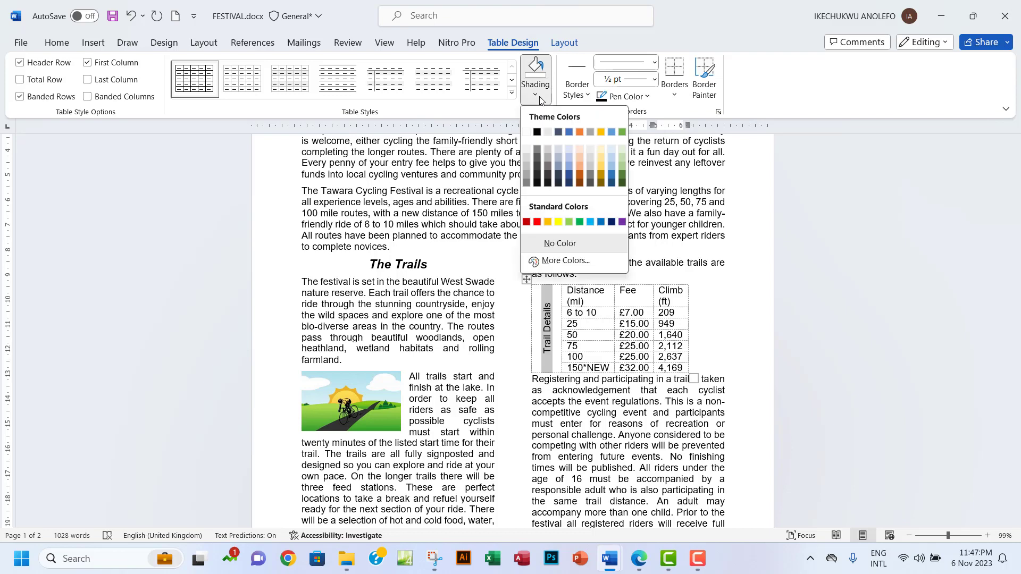
left_click(539, 133)
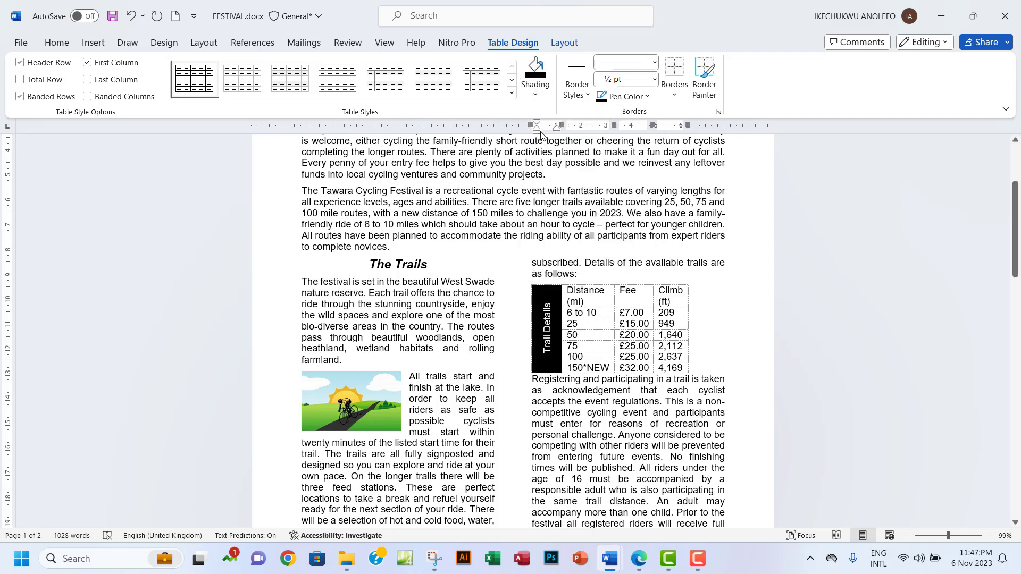
left_click(649, 567)
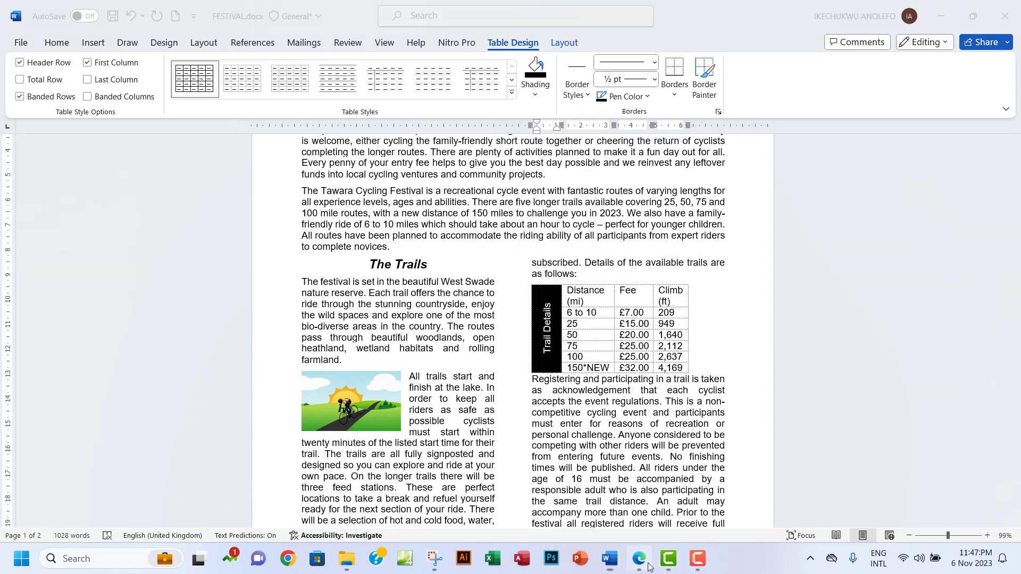
left_click(649, 566)
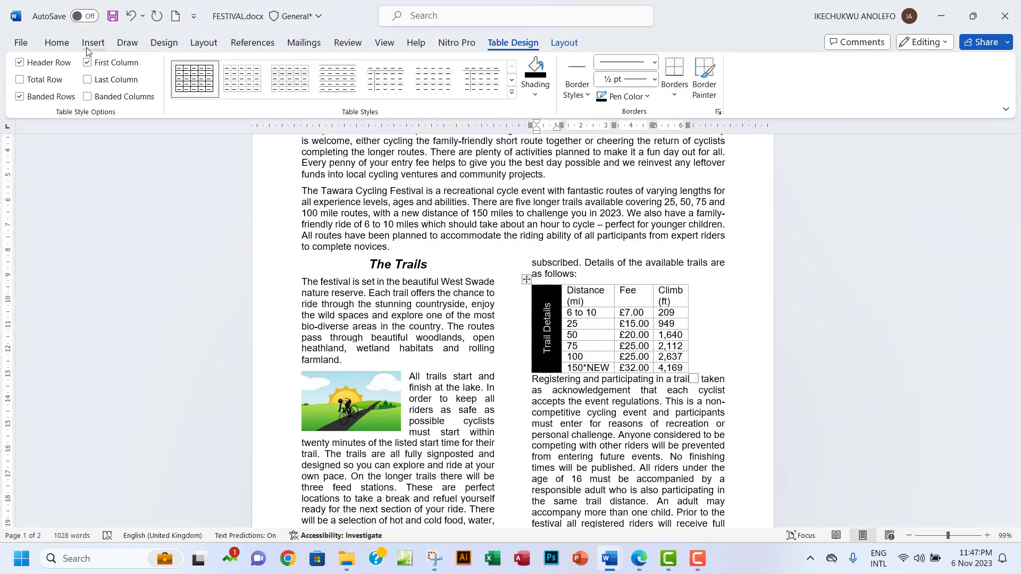
Set the font colour of the "Trail Details" text in the black merged cell to white
left_click(57, 42)
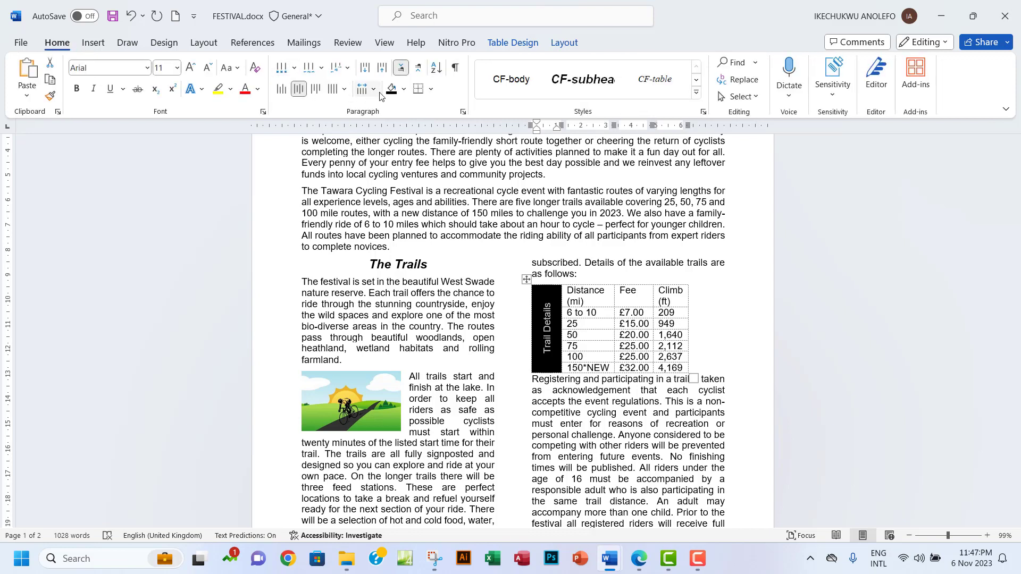
left_click(257, 89)
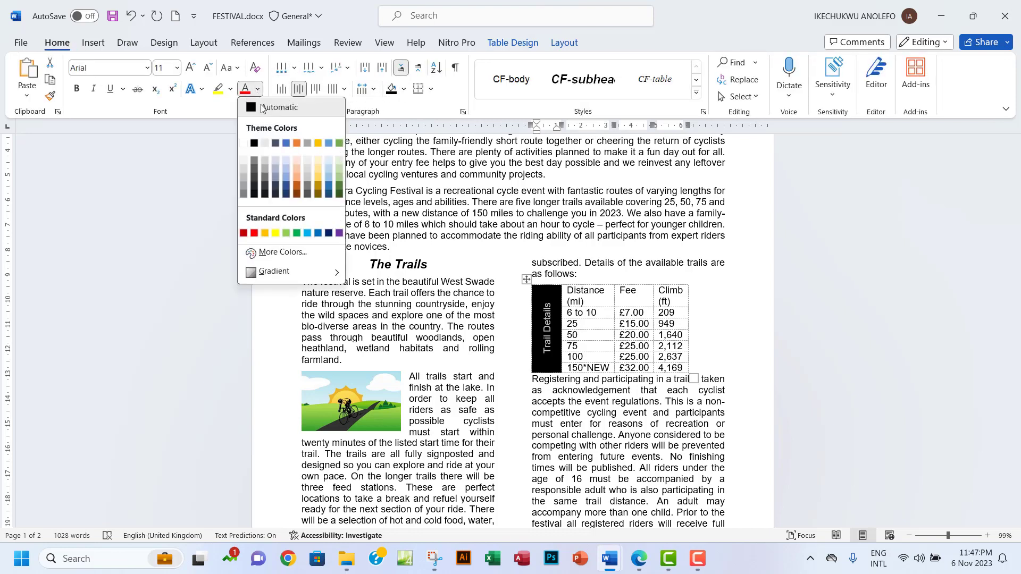
left_click(243, 143)
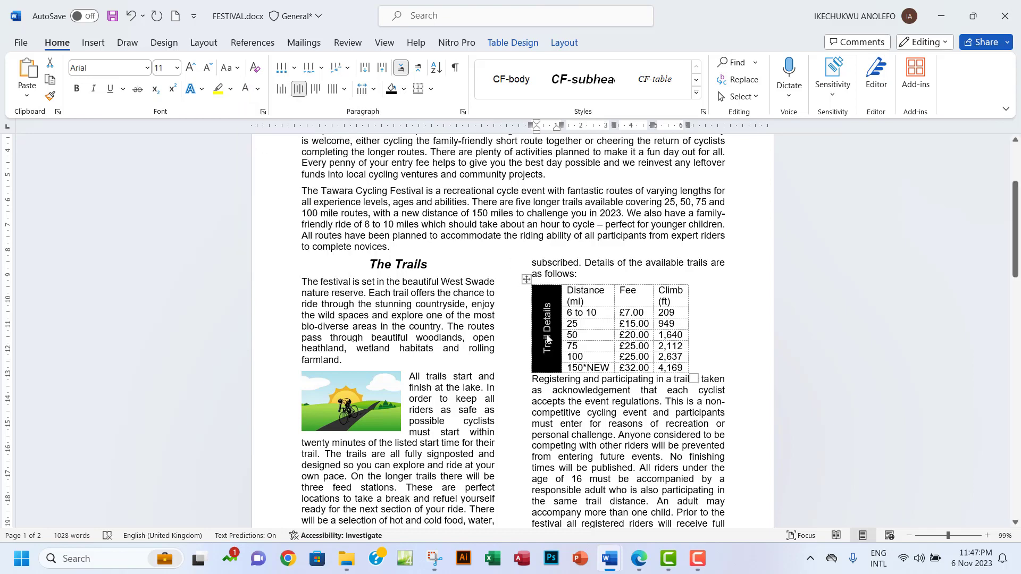
left_click(547, 319)
right_click(546, 354)
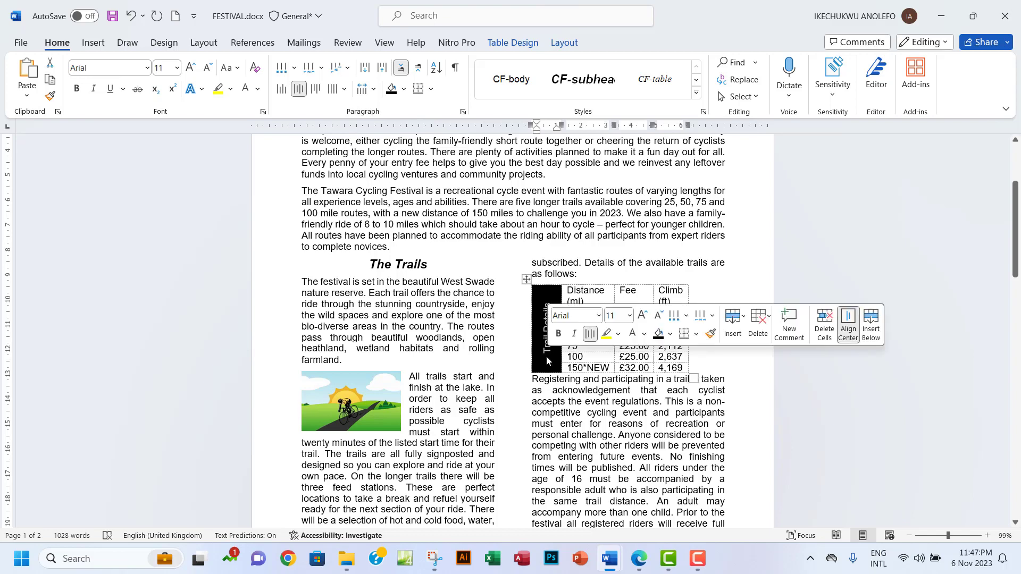
left_click(547, 344)
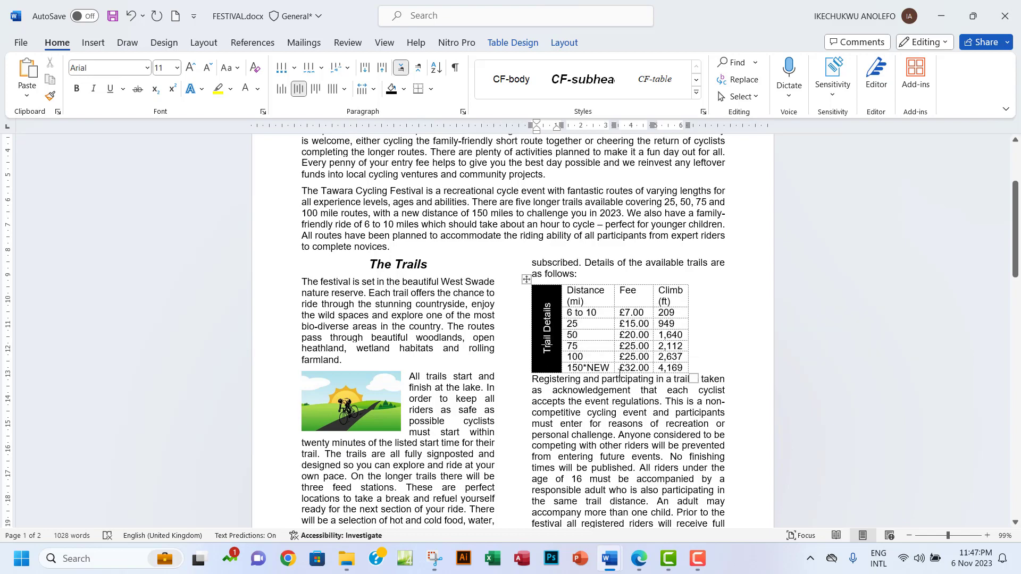
Switch to the question paper and mark the step 11 instruction line with a freehand green highlighter stroke
left_click(640, 567)
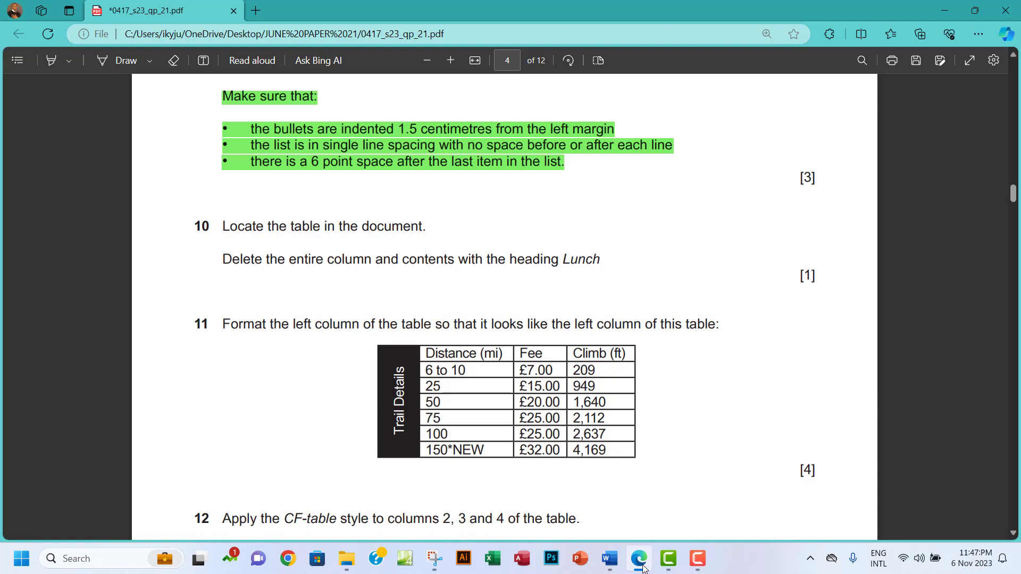
scroll(525, 394, "down", 3)
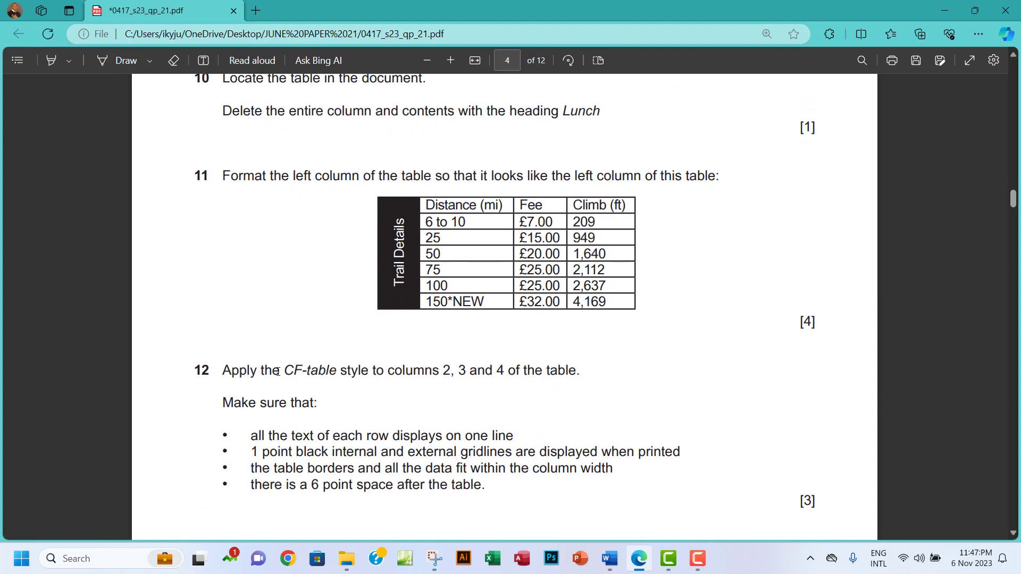
mouse_move(223, 175)
left_mouse_down()
mouse_move(647, 165)
mouse_move(720, 177)
left_mouse_up()
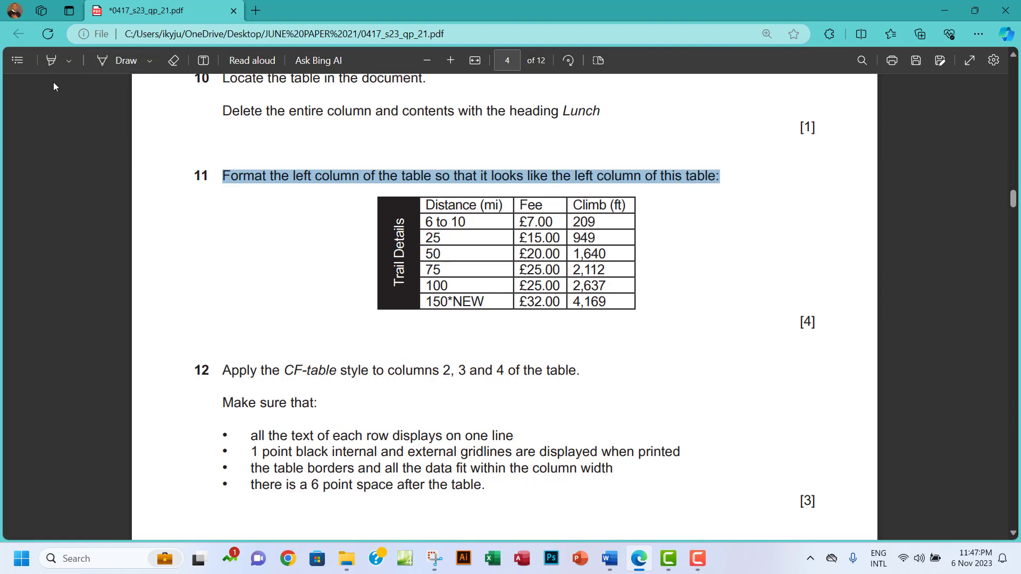
left_click(59, 63)
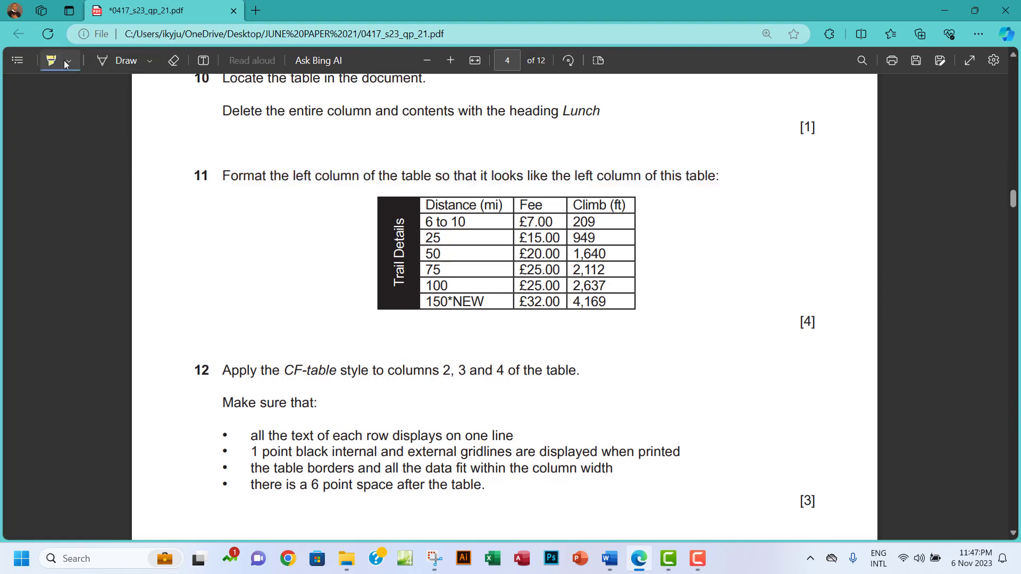
left_click(67, 63)
left_click(108, 111)
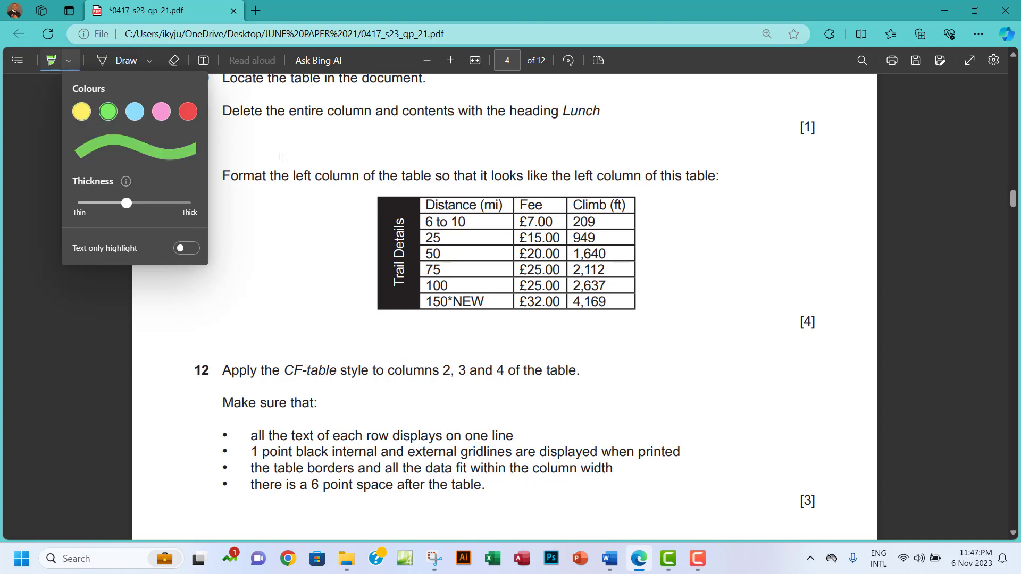
left_click_drag(732, 179, 230, 176)
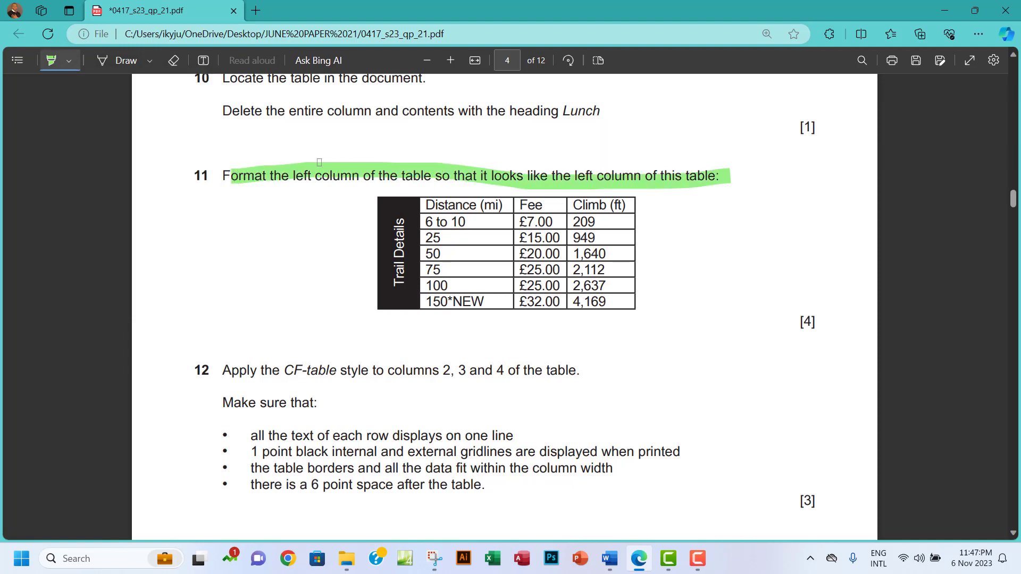
left_click(54, 66)
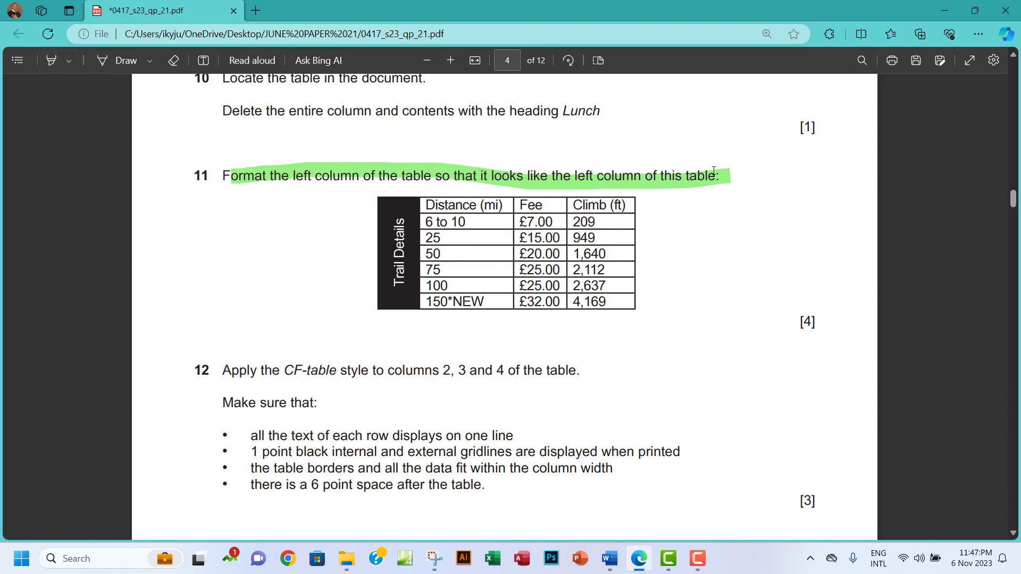
Apply a green text highlight across the whole step 11 instruction sentence
left_click_drag(721, 176, 222, 176)
mouse_move(226, 106)
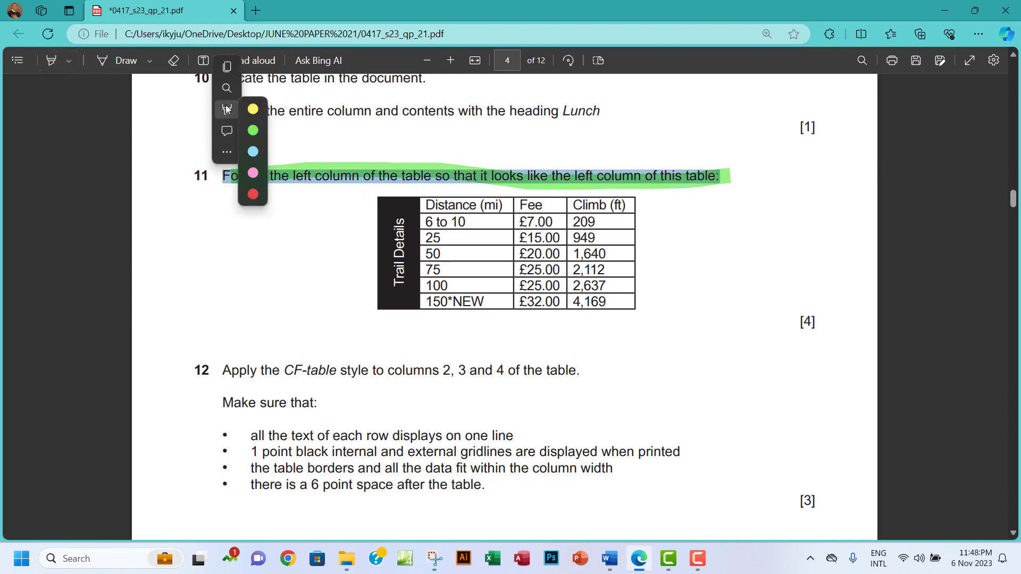
left_click(253, 130)
Read step 12 in the question paper and apply the CF-table style to columns 2, 3 and 4 of the table in FESTIVAL.docx
scroll(460, 248, "down", 2)
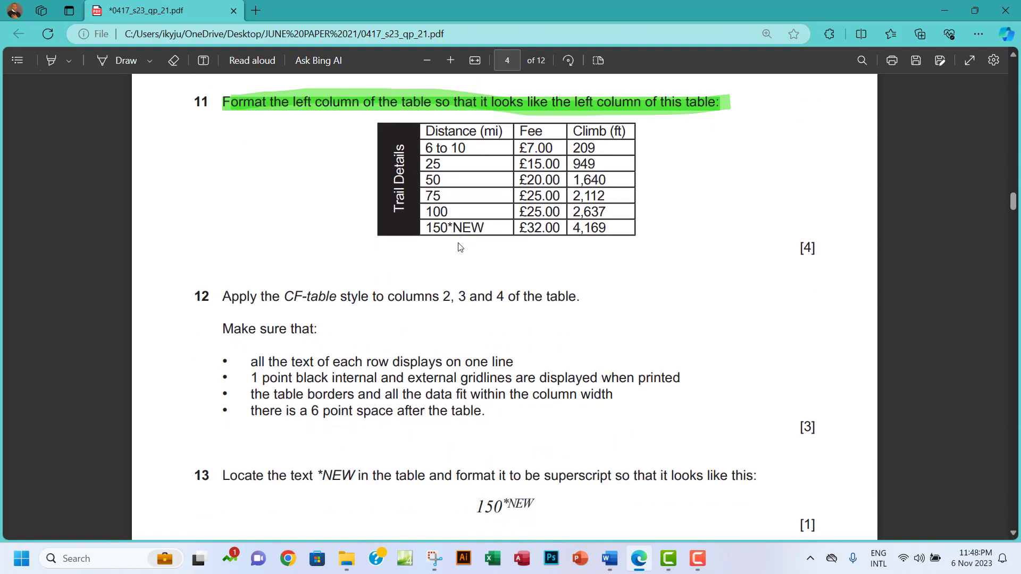
scroll(236, 292, "down", 2)
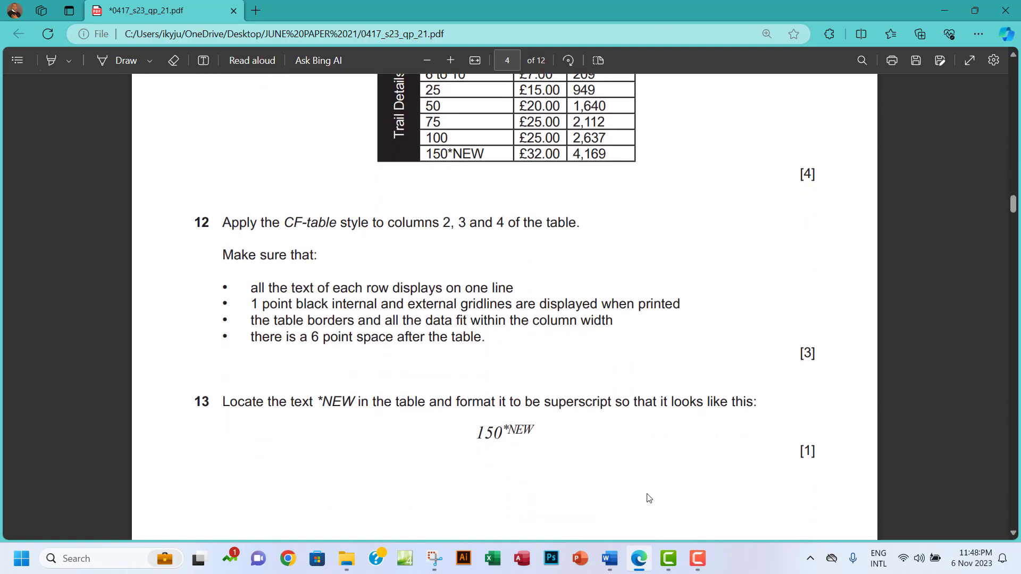
mouse_move(614, 564)
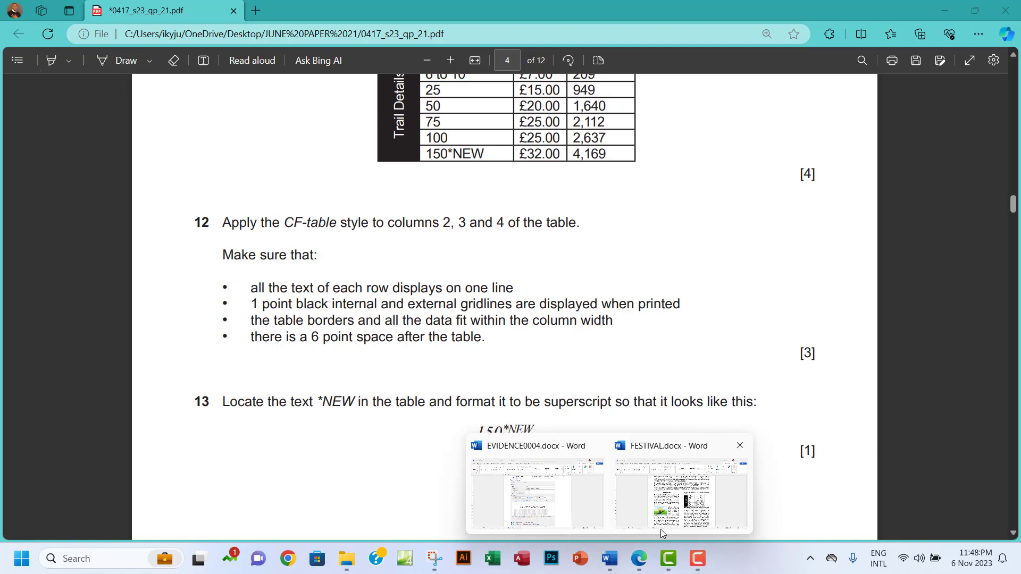
left_click(673, 510)
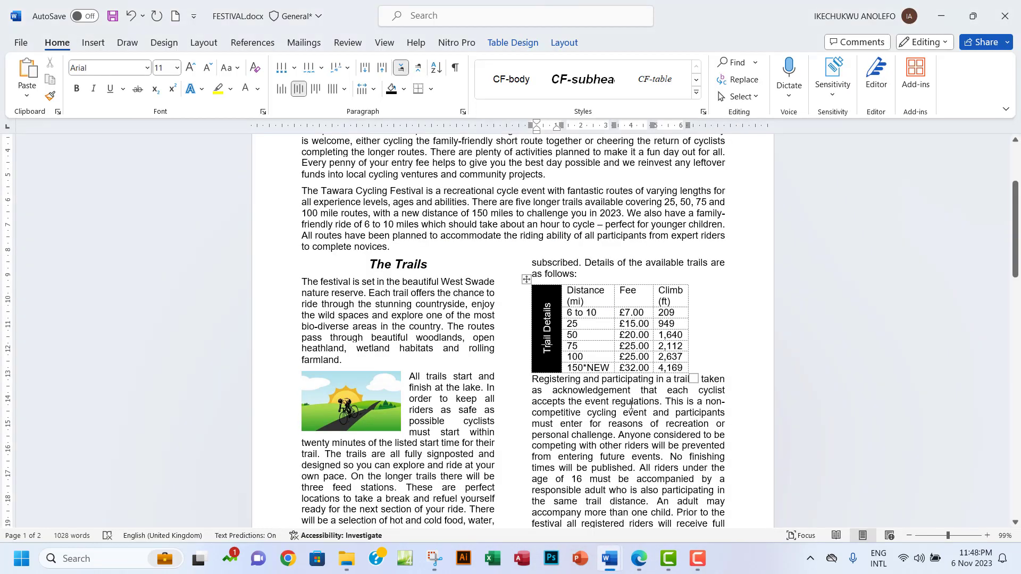
left_click(639, 558)
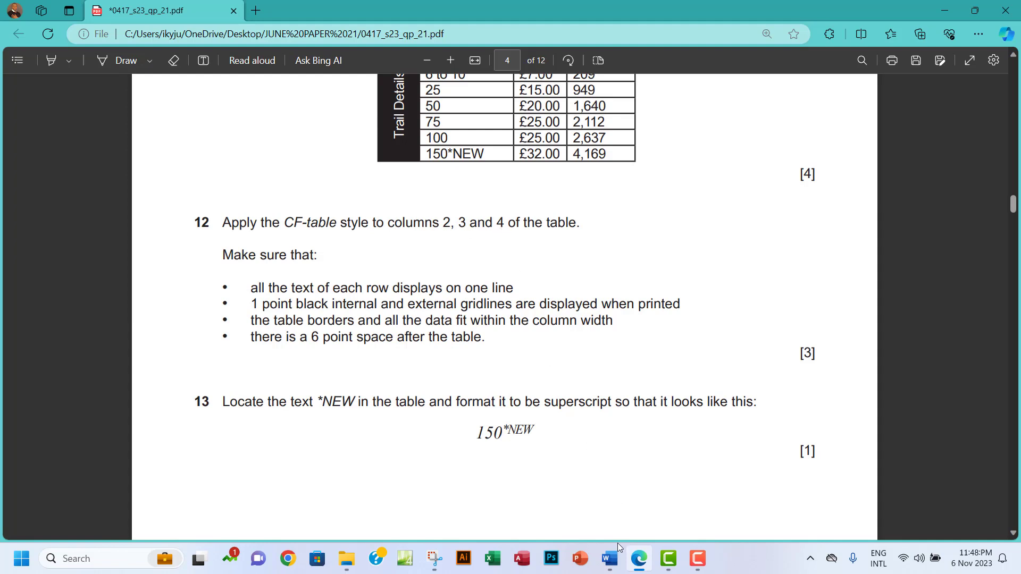
mouse_move(615, 564)
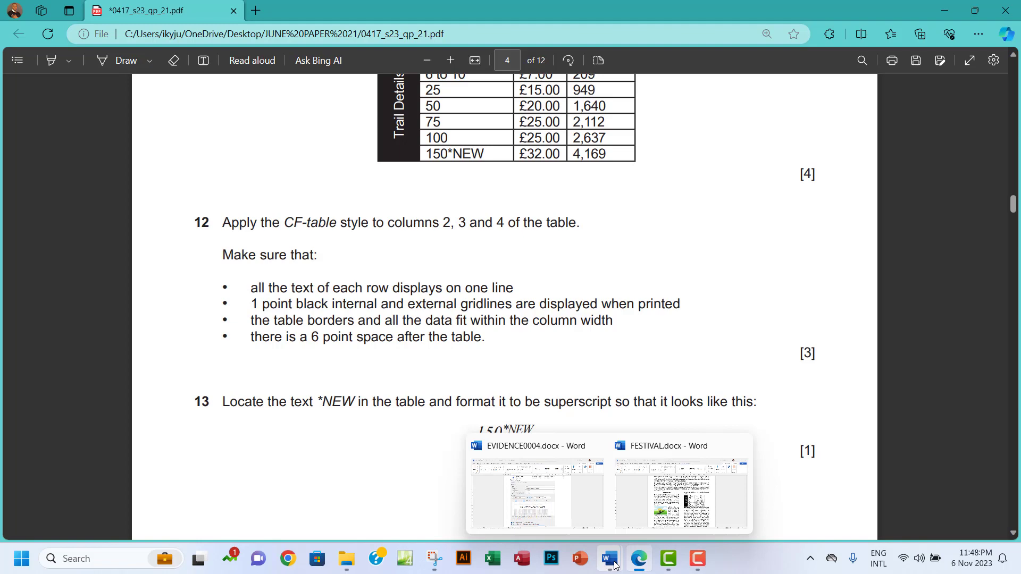
left_click(642, 528)
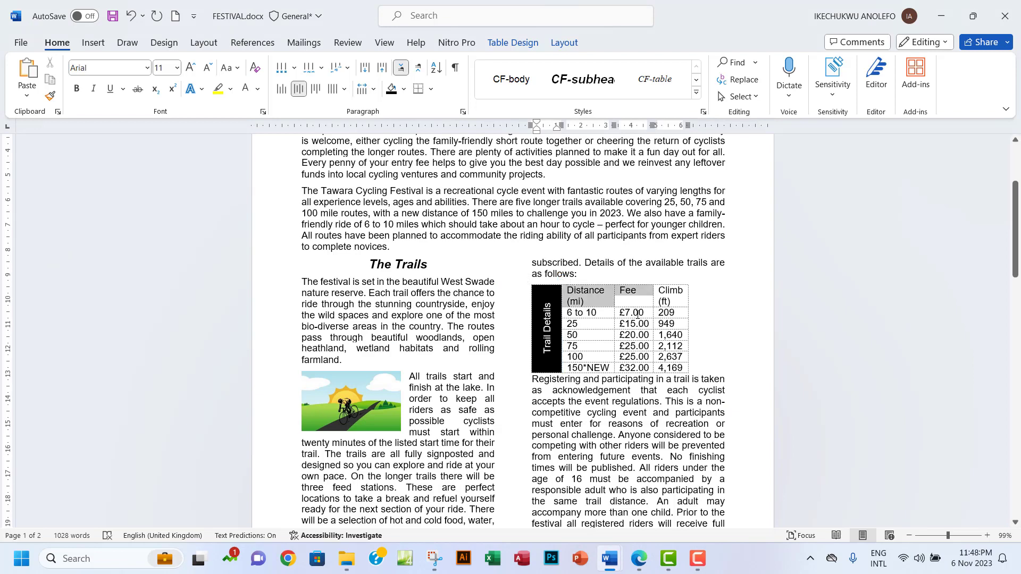
left_click_drag(638, 314, 673, 365)
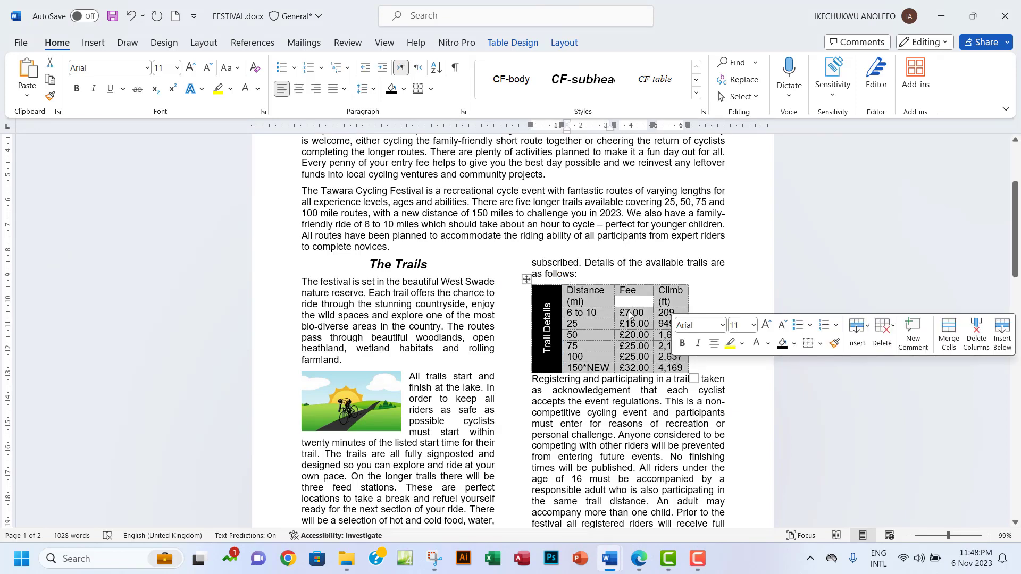
left_click(649, 82)
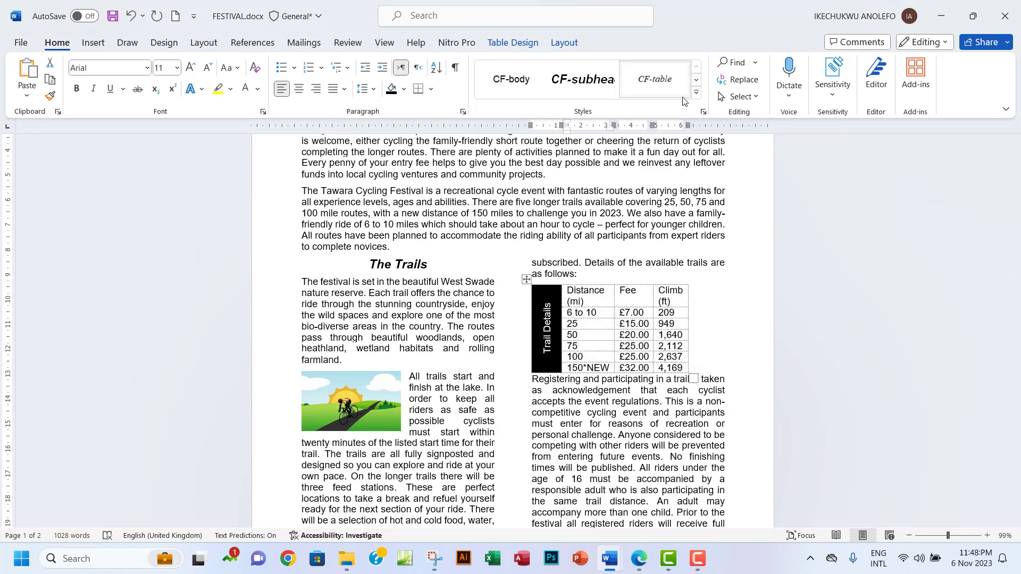
left_click(650, 83)
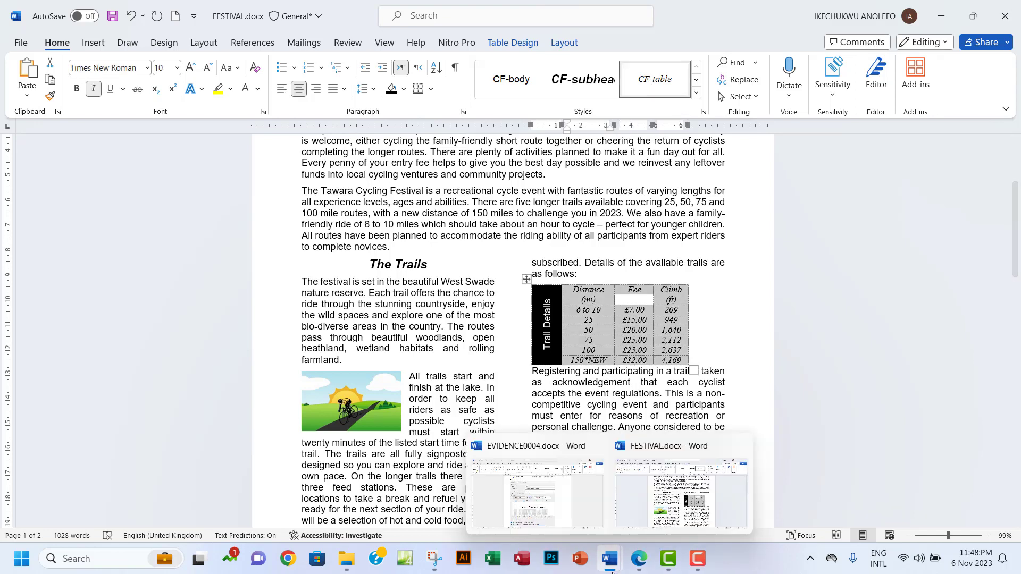
Recheck step 12 and widen the trail details table to nearly the full text column width, fitting "Distance (mi)" on one line
left_click(639, 558)
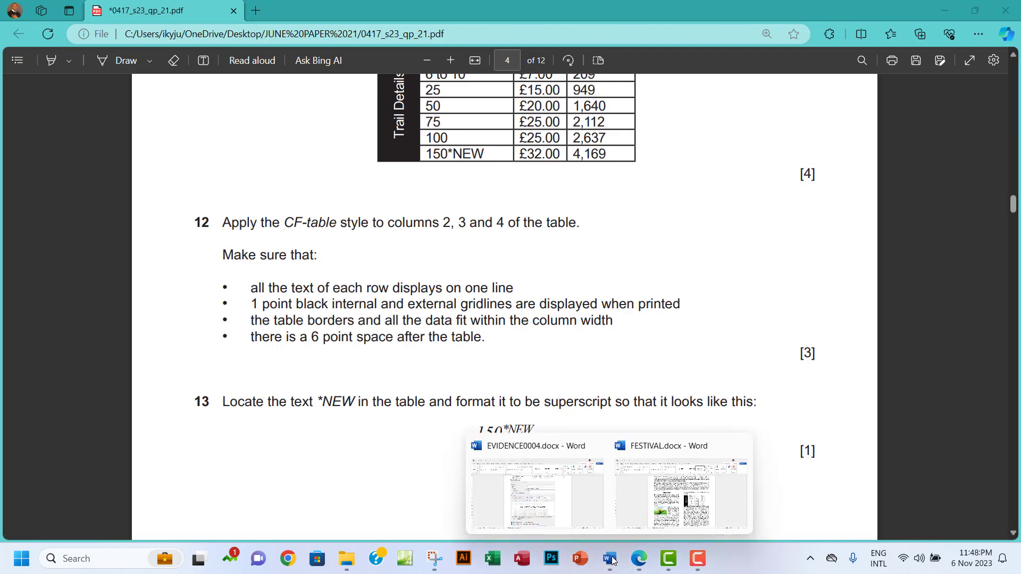
left_click(681, 499)
left_click(575, 292)
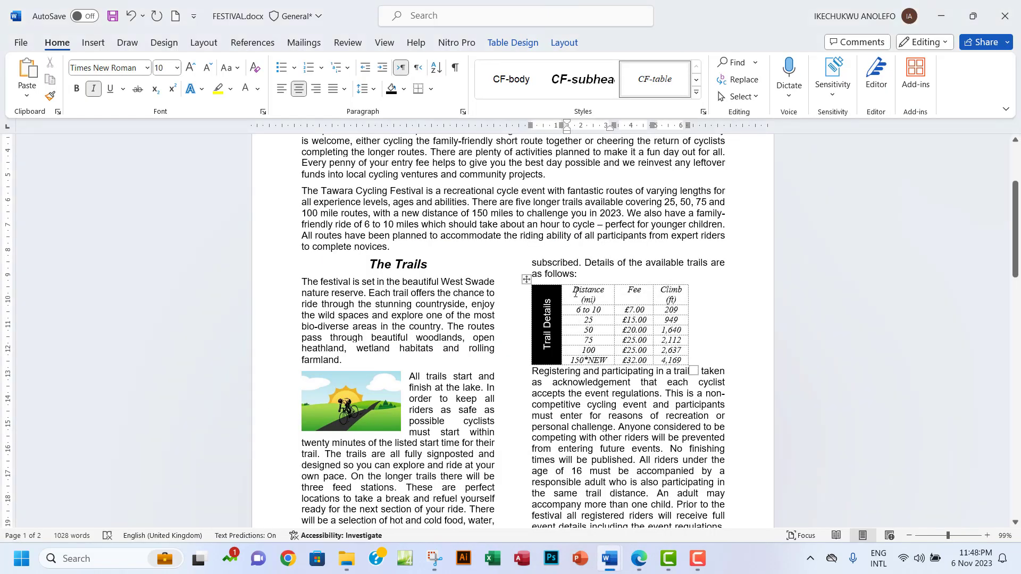
left_click_drag(576, 292, 600, 300)
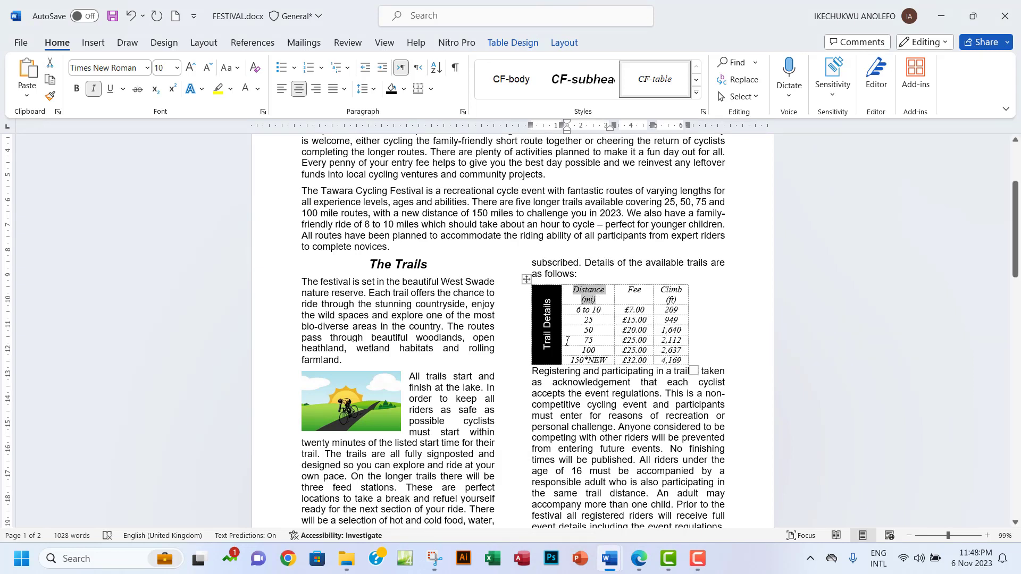
left_click(598, 310)
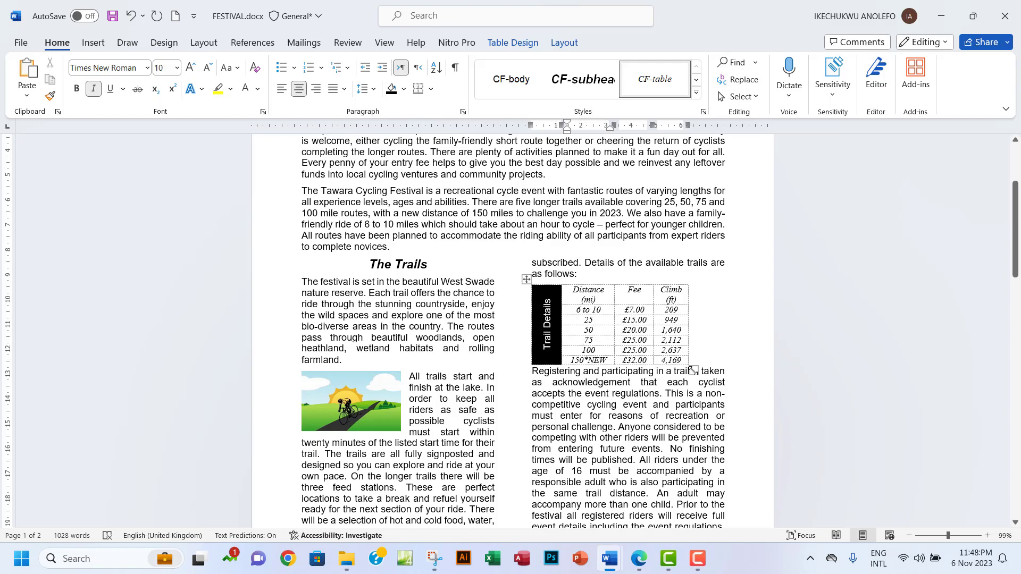
left_click_drag(693, 370, 723, 364)
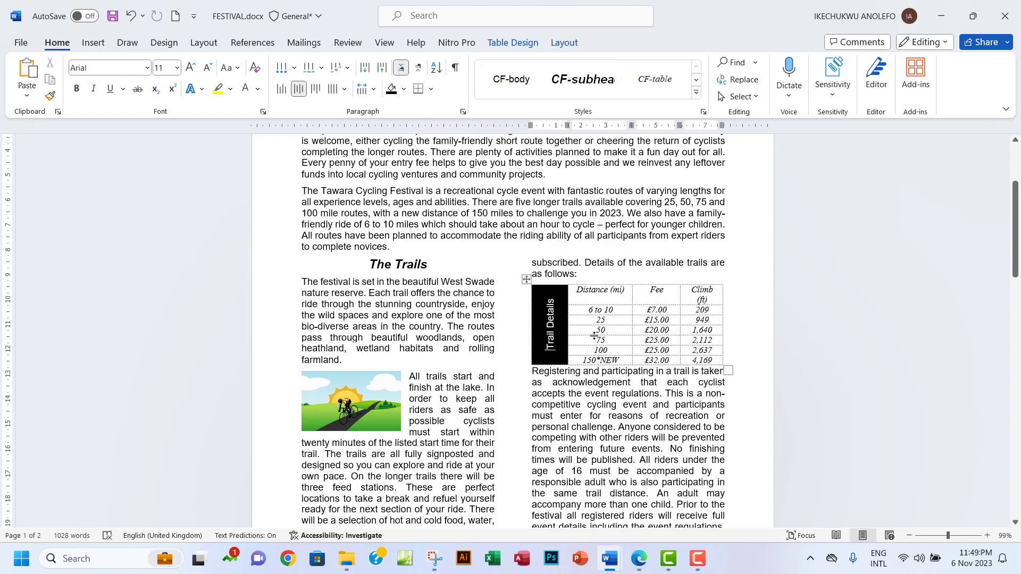
Try to narrow the Distance (mi) column by moving its boundary with the Fee column, and undo the change
left_click_drag(574, 290, 694, 294)
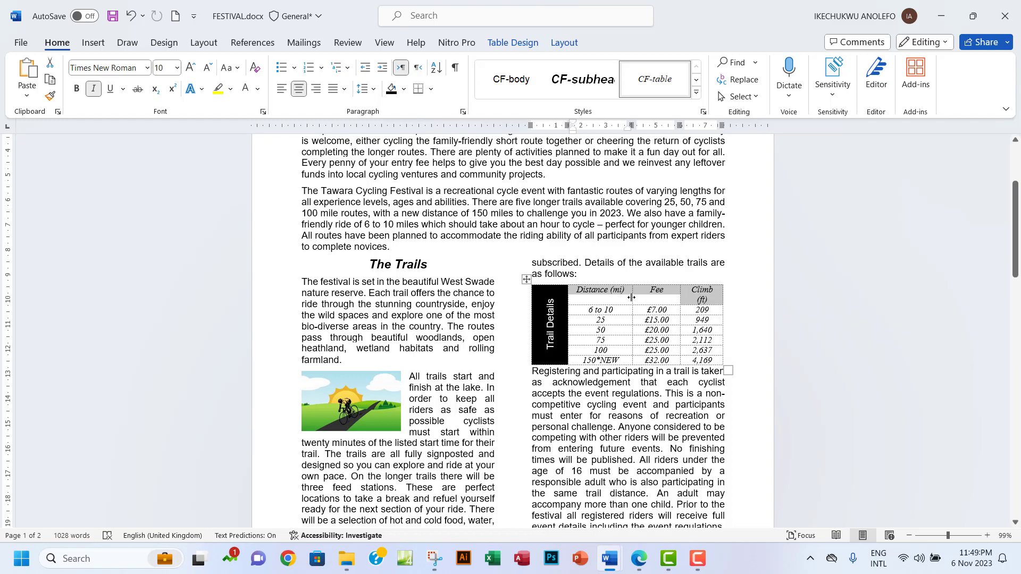
left_click_drag(631, 297, 626, 299)
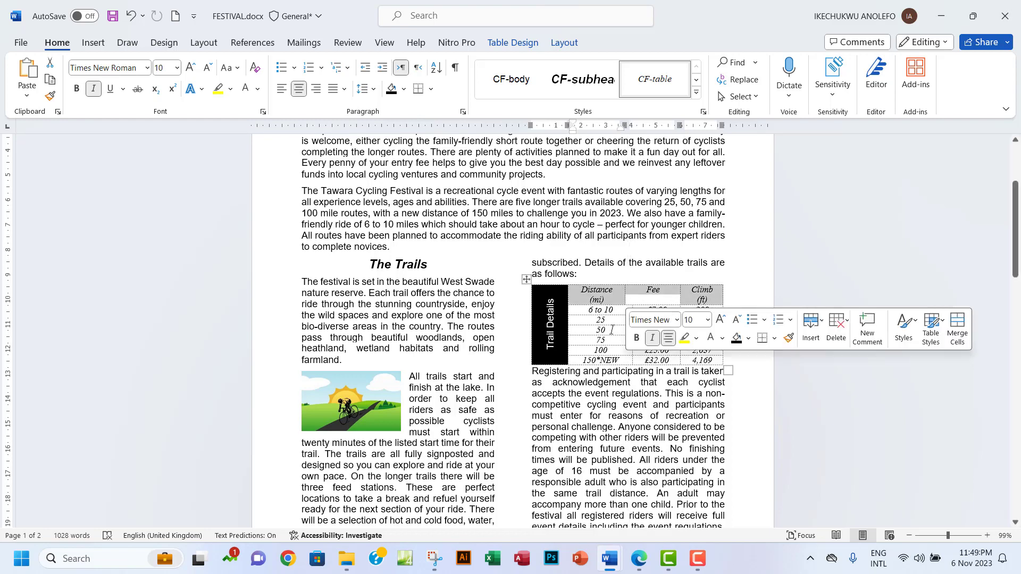
key("ctrl+z")
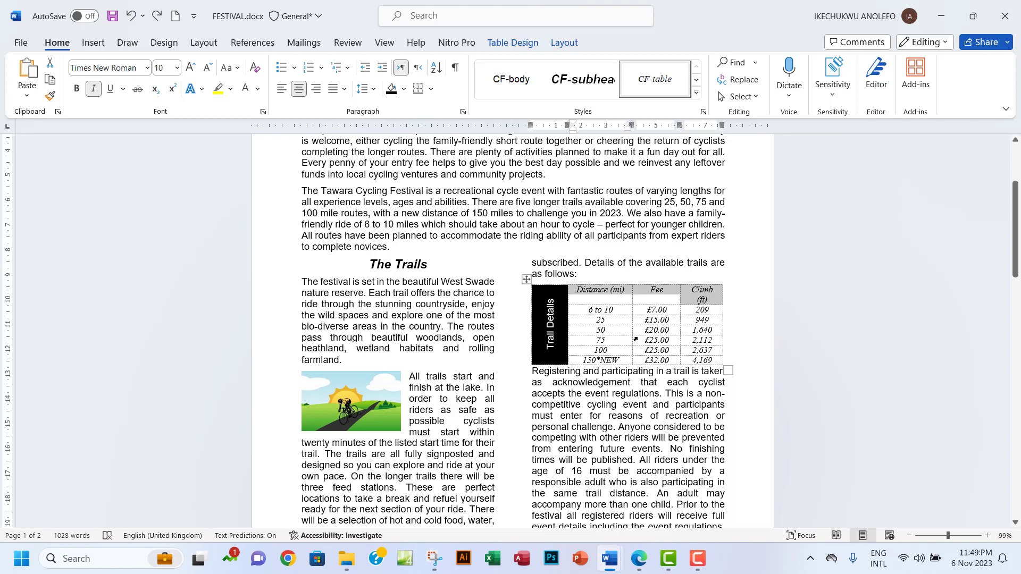
Widen the Climb (ft) column by moving its boundary with the Fee column so its heading fits on one line
left_click(678, 312)
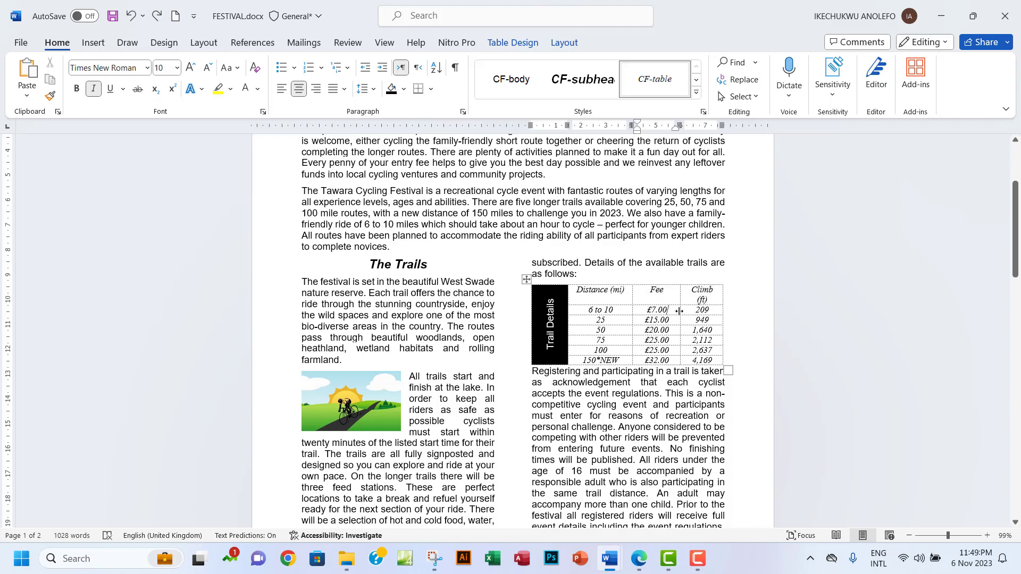
left_click_drag(679, 311, 676, 311)
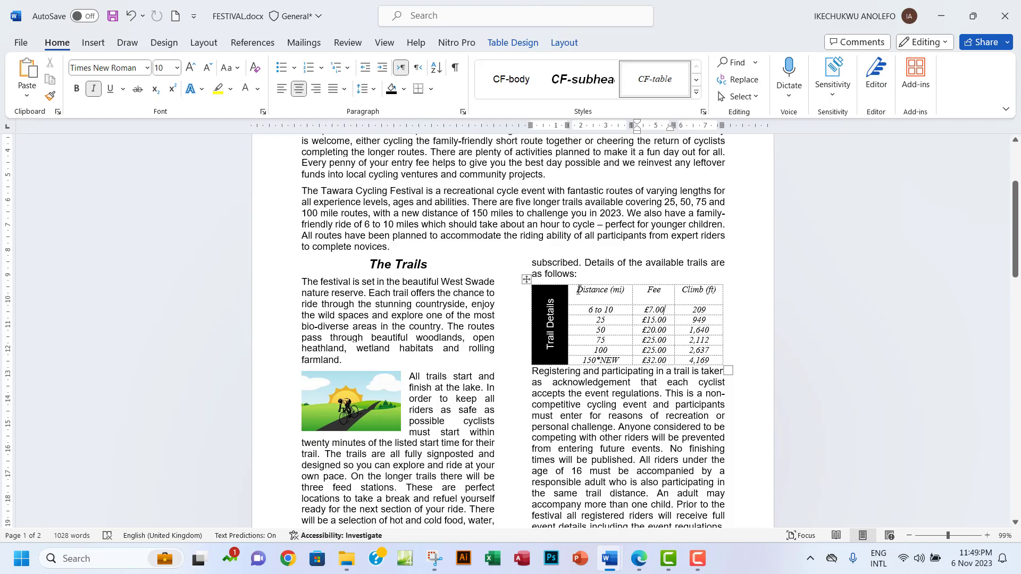
left_click_drag(578, 290, 684, 290)
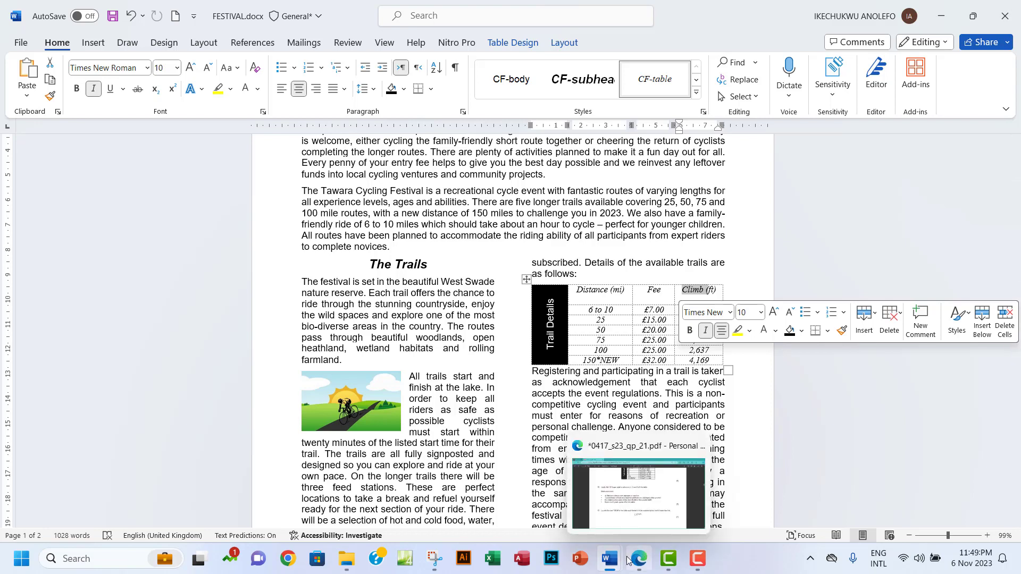
mouse_move(609, 564)
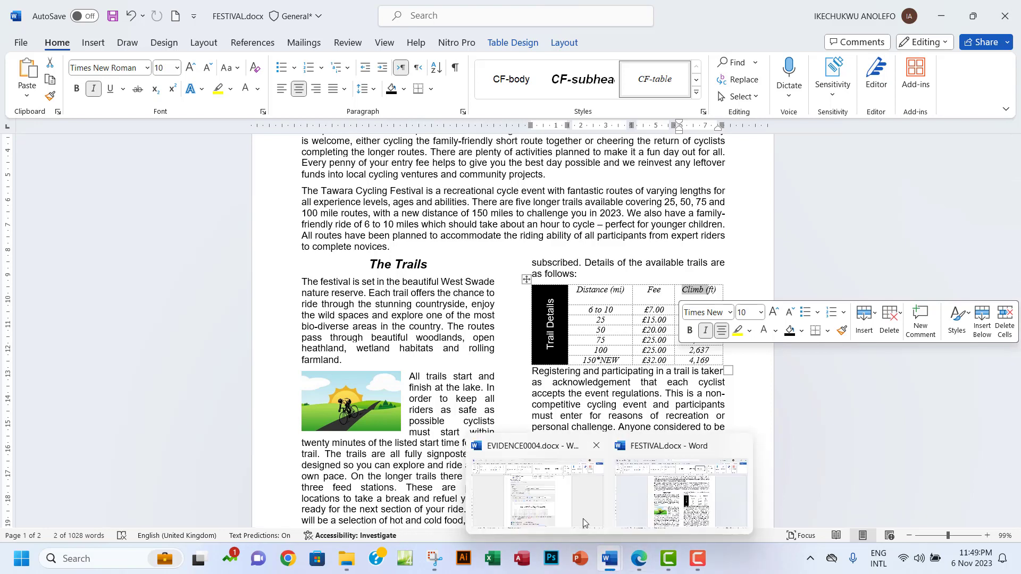
Switch to the question paper and highlight the step 12 bullet "all the text of each row displays on one line" in green
left_click(640, 558)
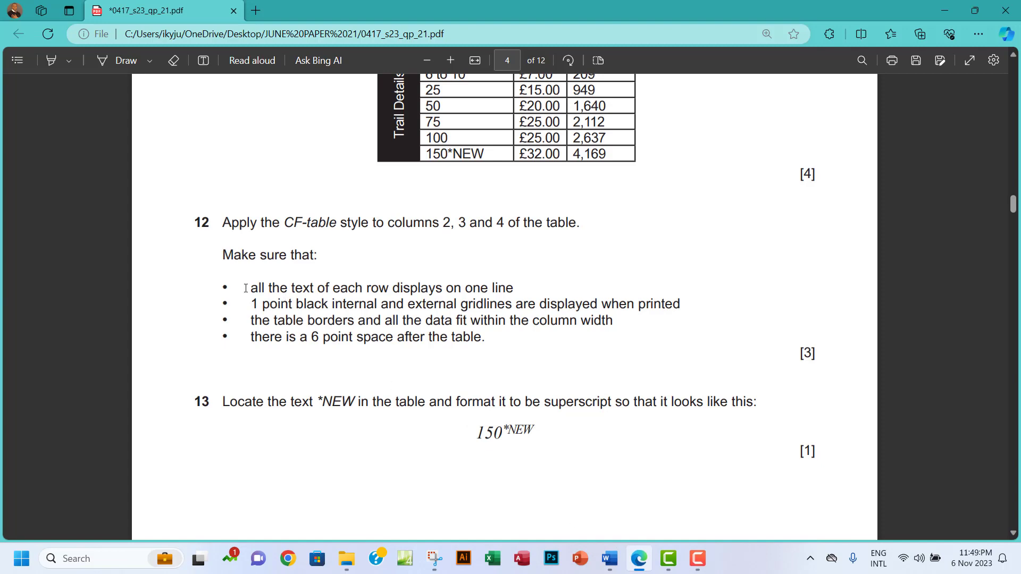
left_click_drag(250, 287, 521, 285)
mouse_move(542, 219)
left_click(569, 237)
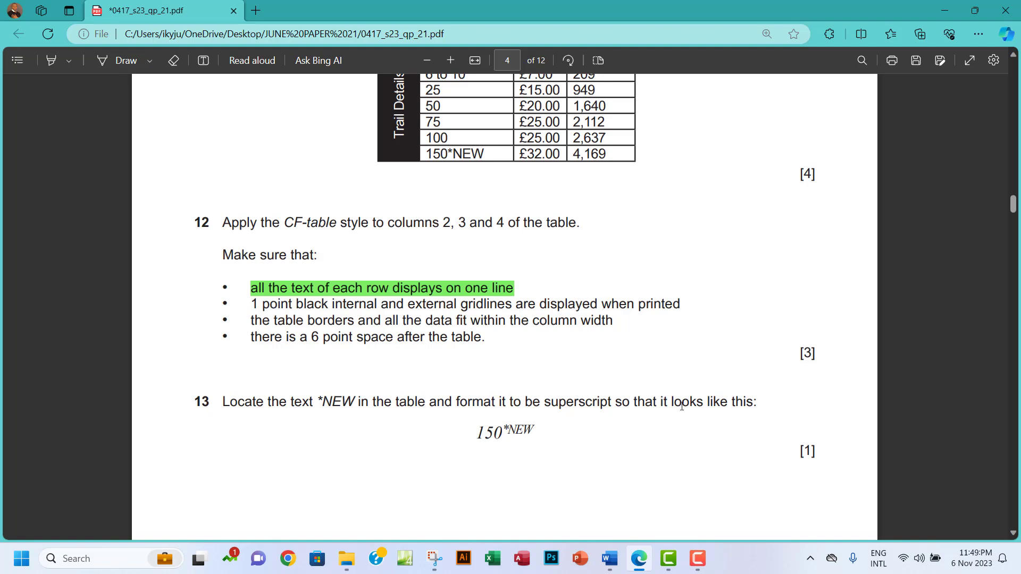
Switch back to FESTIVAL.docx and apply 1 pt solid borders to all internal and external gridlines of the whole trail details table
mouse_move(609, 558)
left_click(681, 521)
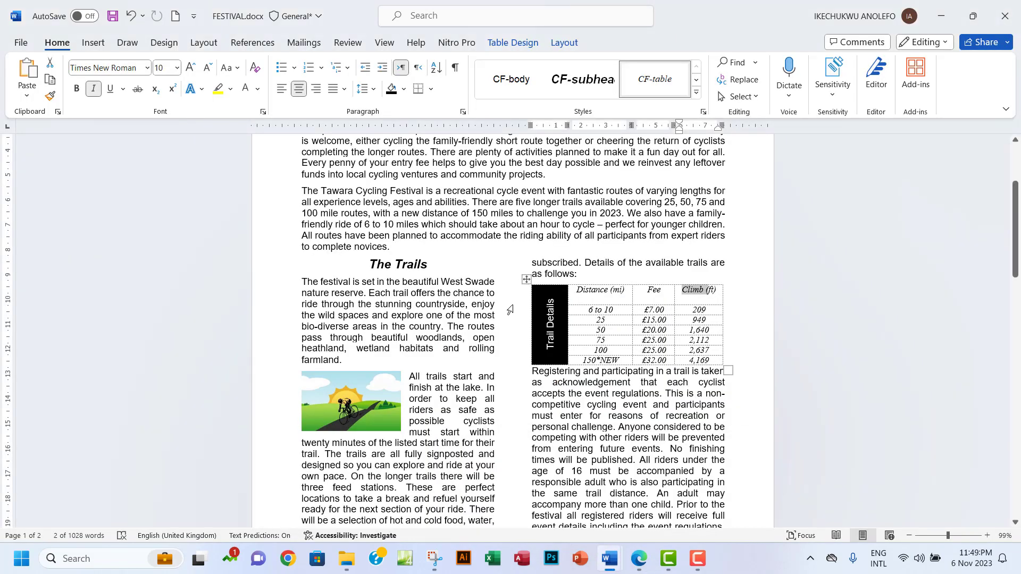
left_click(527, 282)
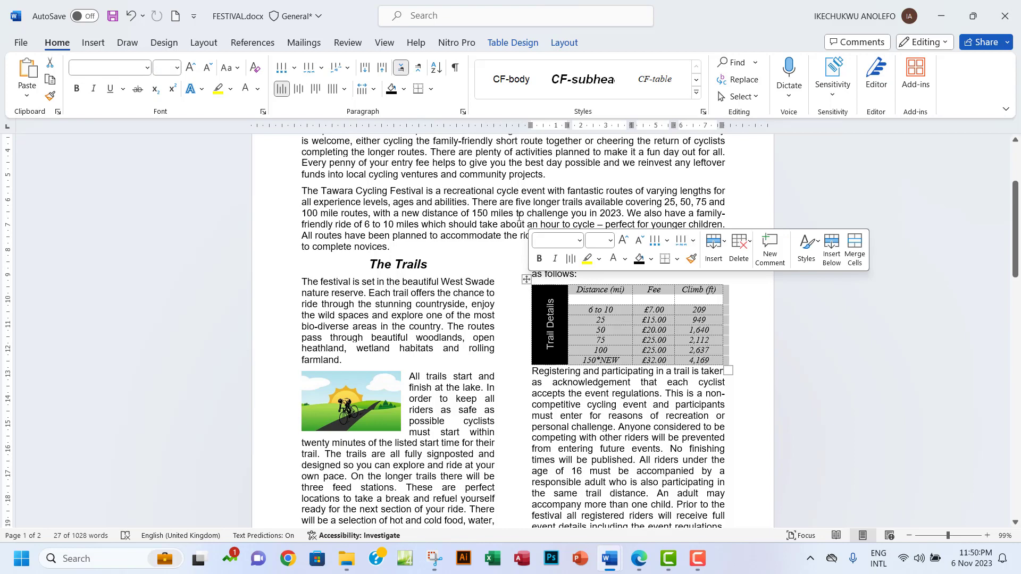
left_click(678, 264)
left_click(678, 262)
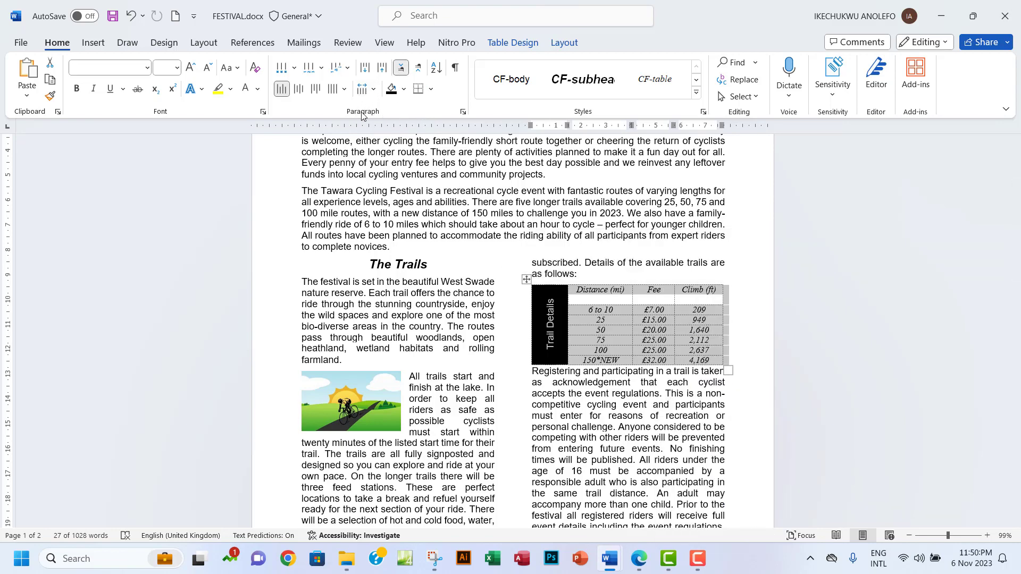
left_click(431, 90)
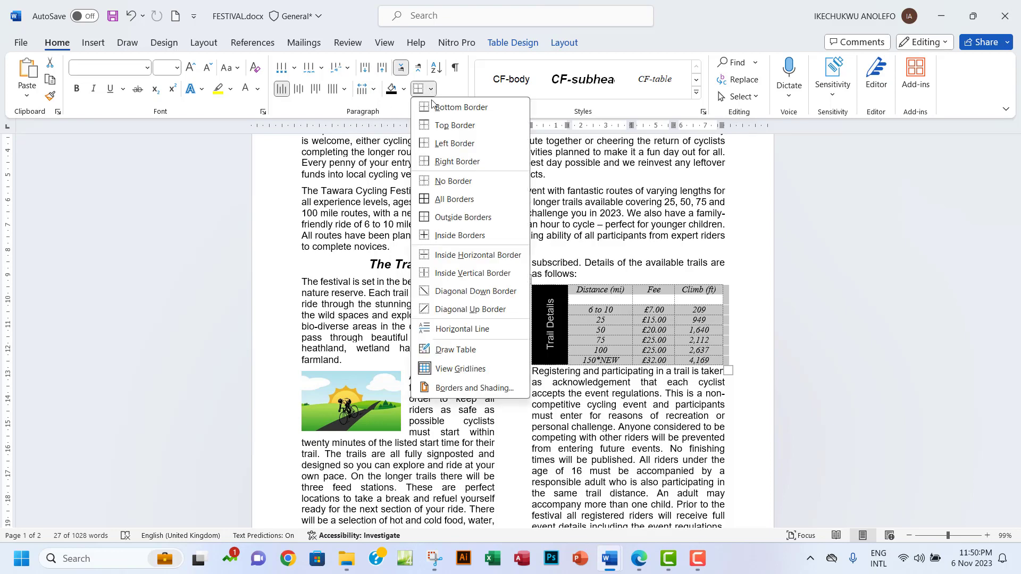
left_click(461, 391)
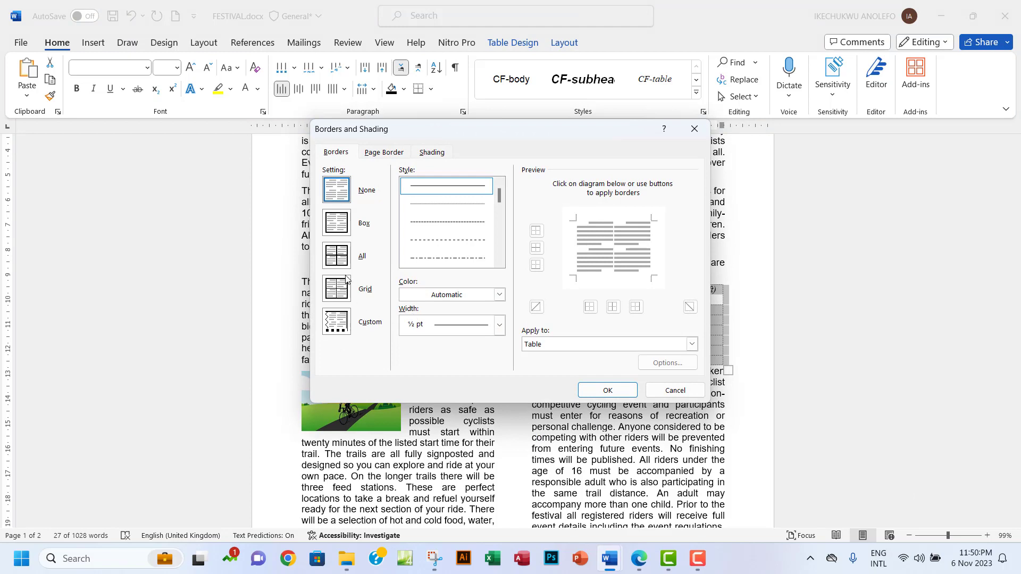
left_click(336, 260)
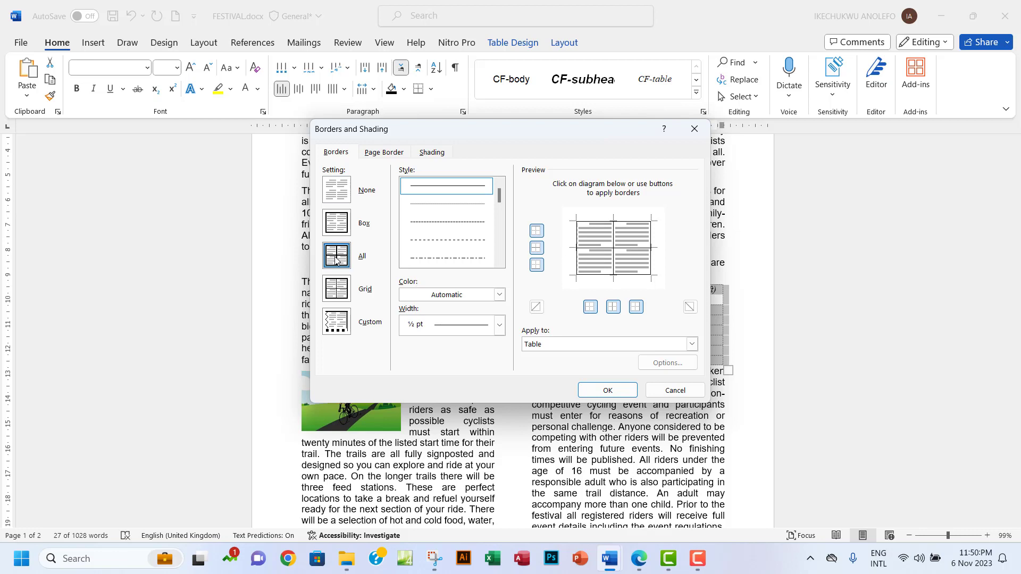
left_click(499, 325)
left_click(420, 399)
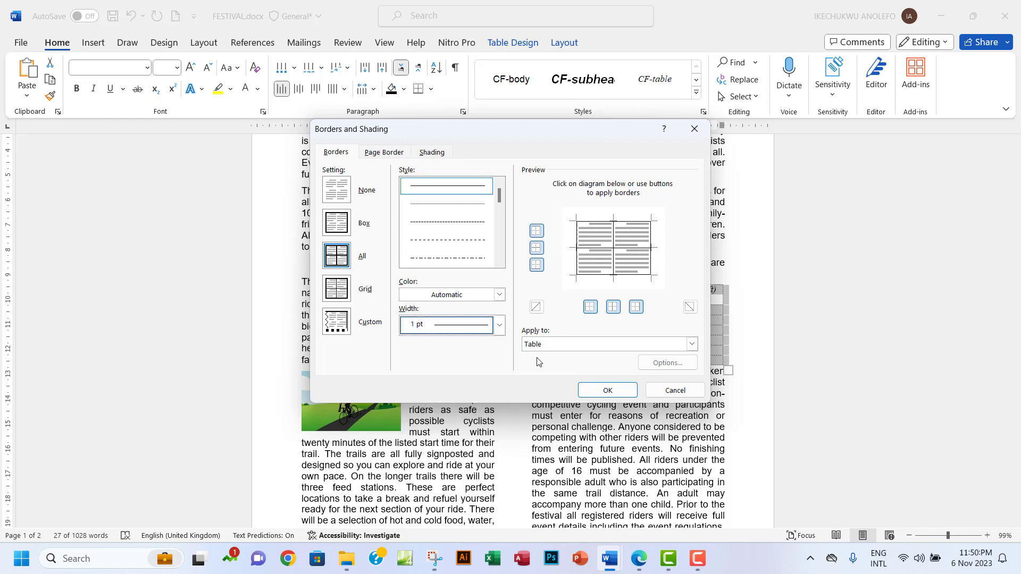
left_click(602, 391)
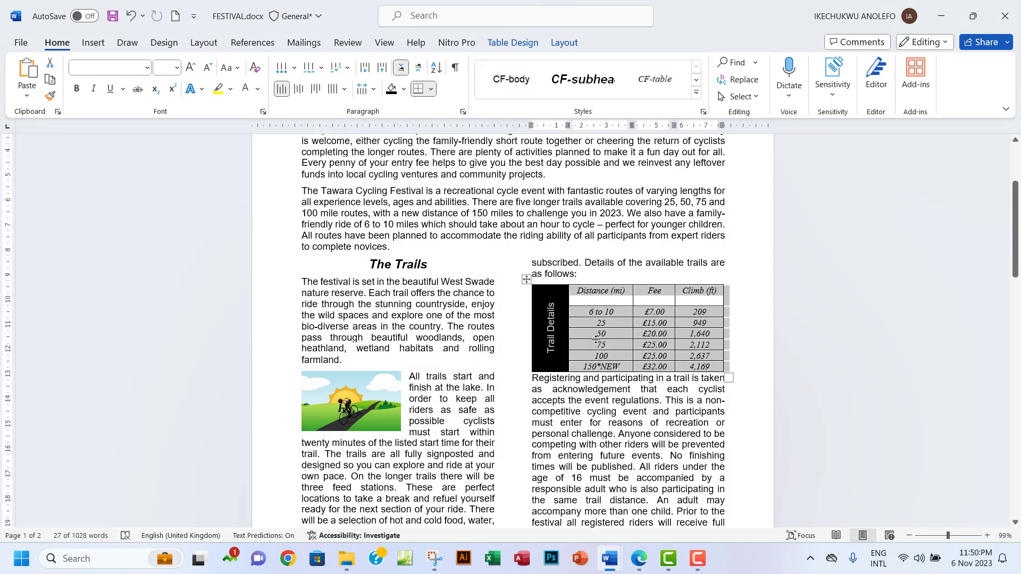
In the question paper, highlight the step 12 bullet about 1 point black internal and external gridlines in green
left_click(638, 558)
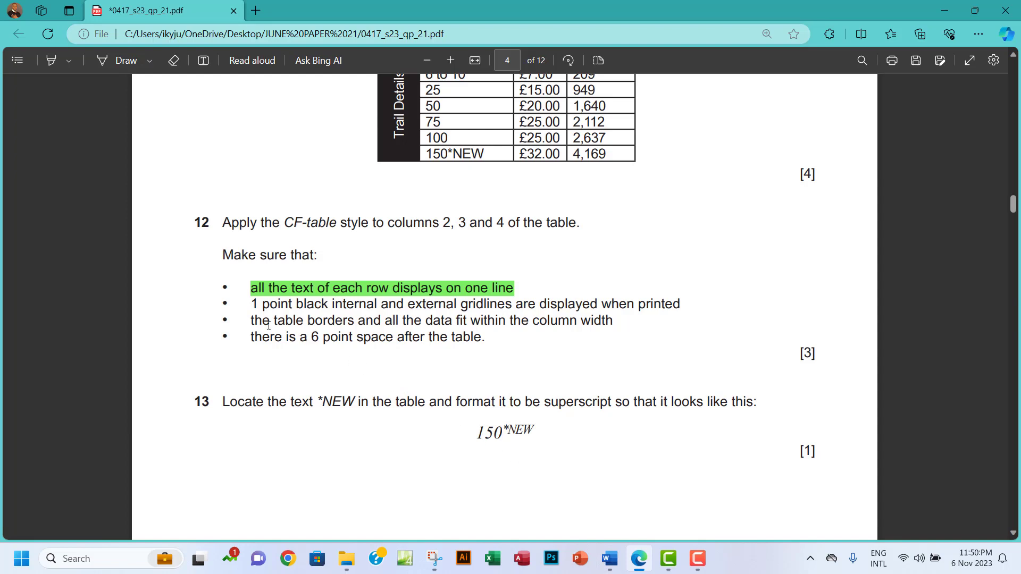
left_click_drag(251, 306, 688, 301)
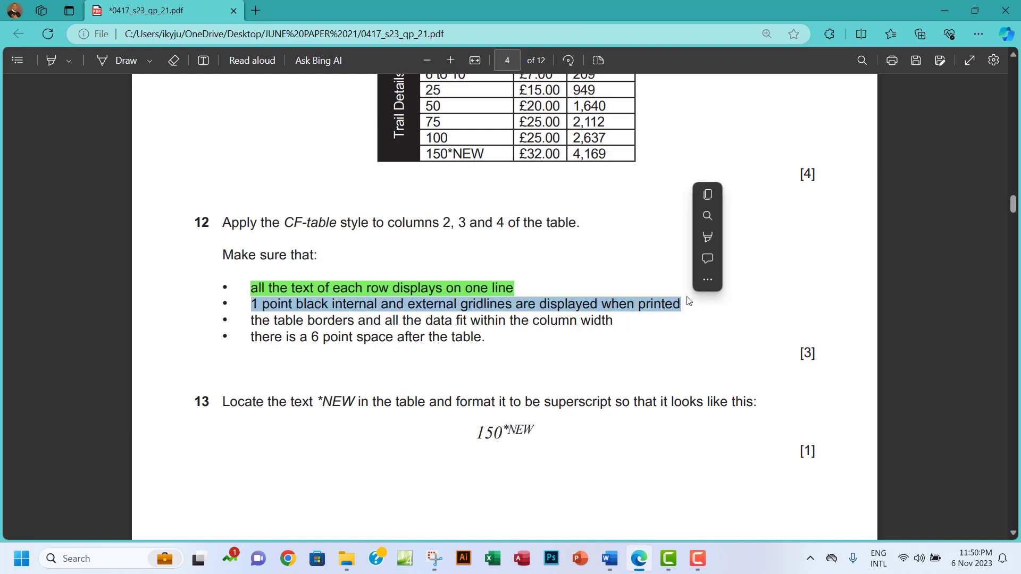
right_click(581, 304)
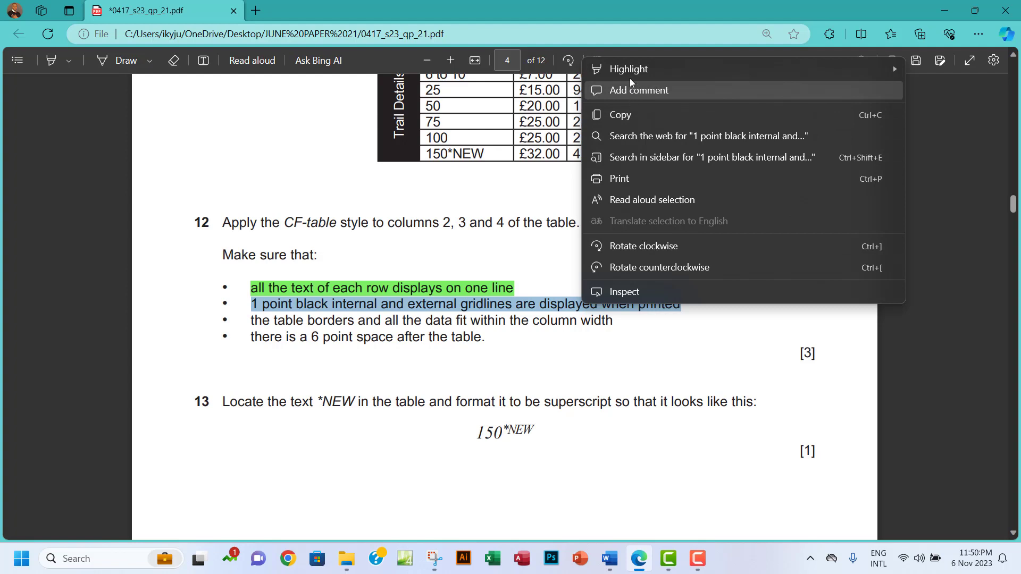
mouse_move(742, 65)
left_click(949, 88)
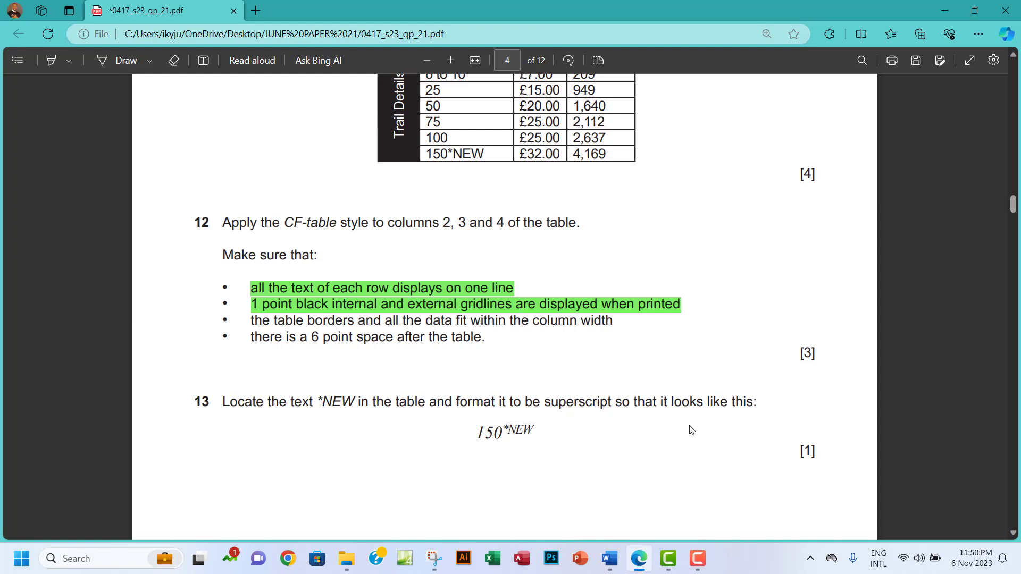
Try centring the Distance (mi), Fee and Climb (ft) headings vertically in their cells in FESTIVAL.docx, and undo the alignment change
mouse_move(617, 555)
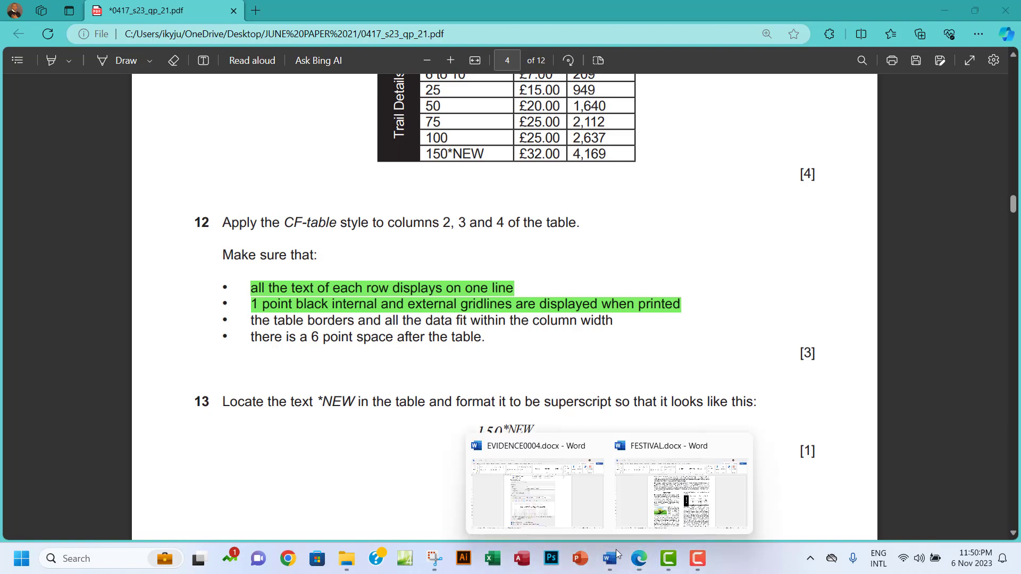
left_click(671, 505)
left_click(615, 307)
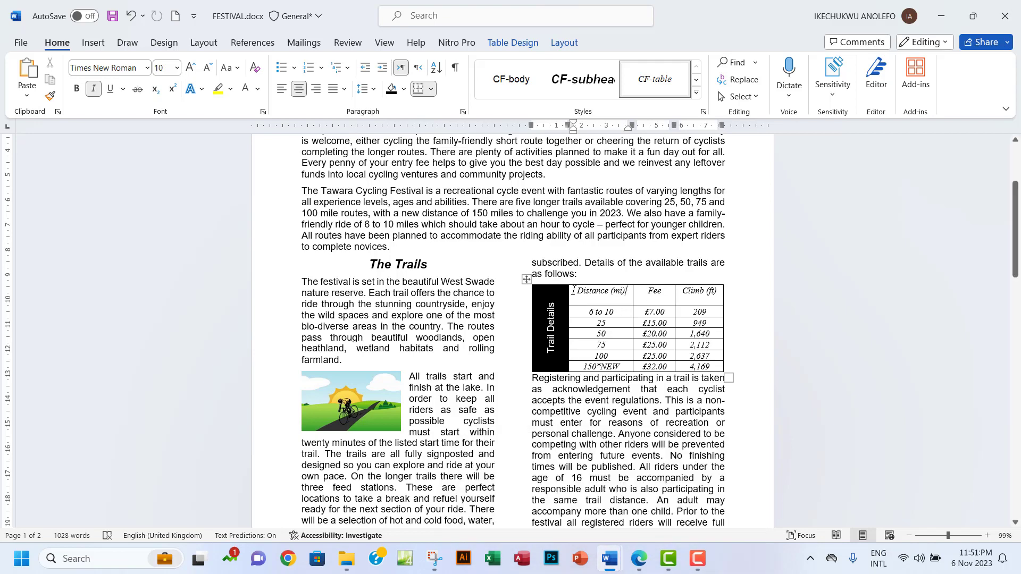
left_click_drag(573, 291, 699, 292)
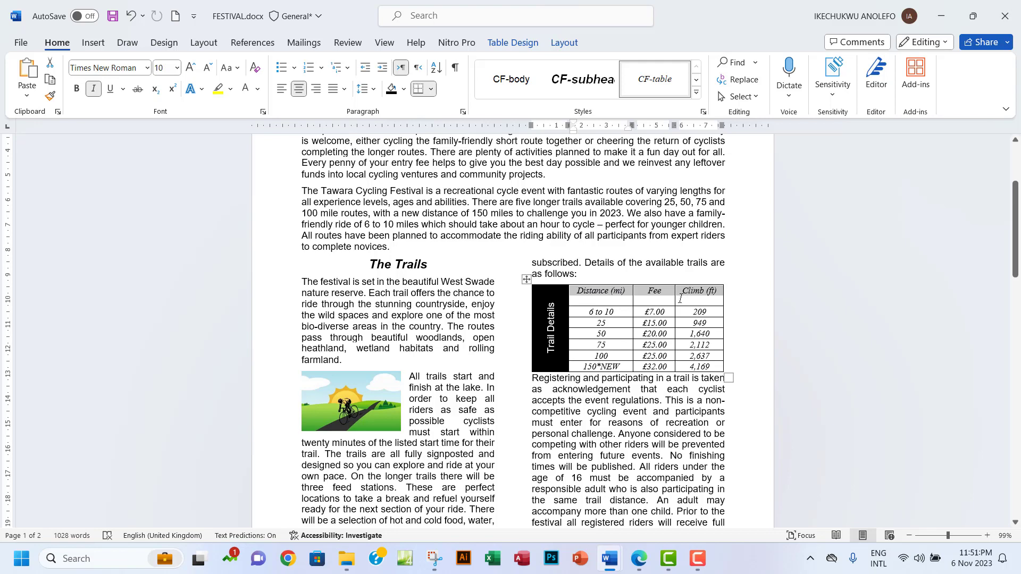
left_click(602, 293)
left_click_drag(574, 292, 710, 293)
left_click(564, 42)
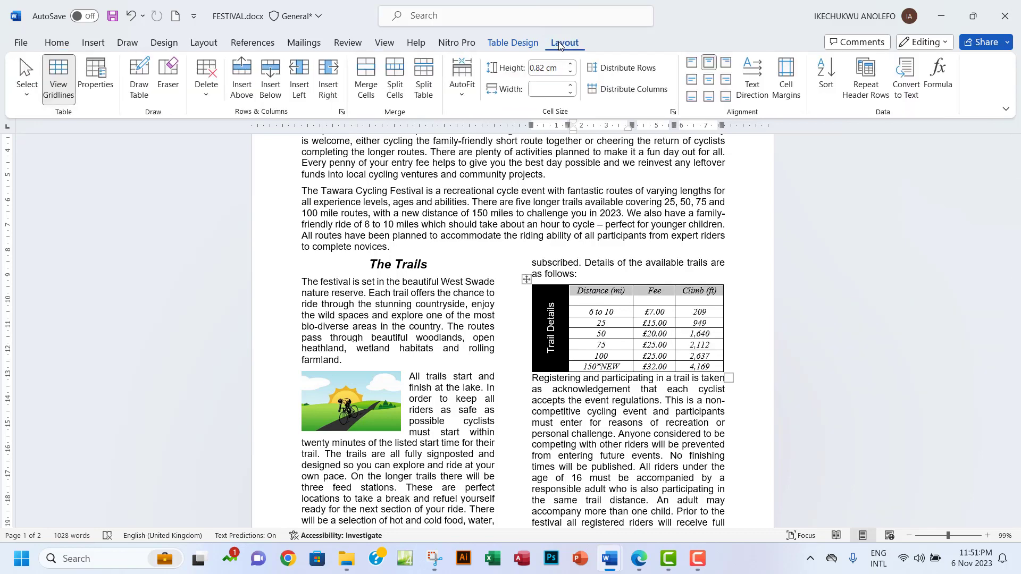
left_click(707, 80)
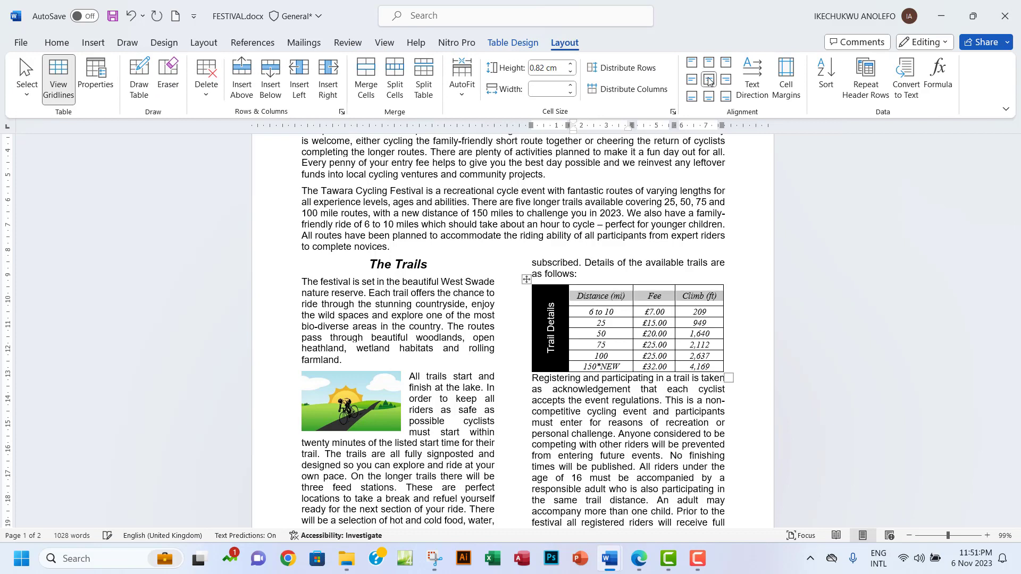
left_click(658, 300)
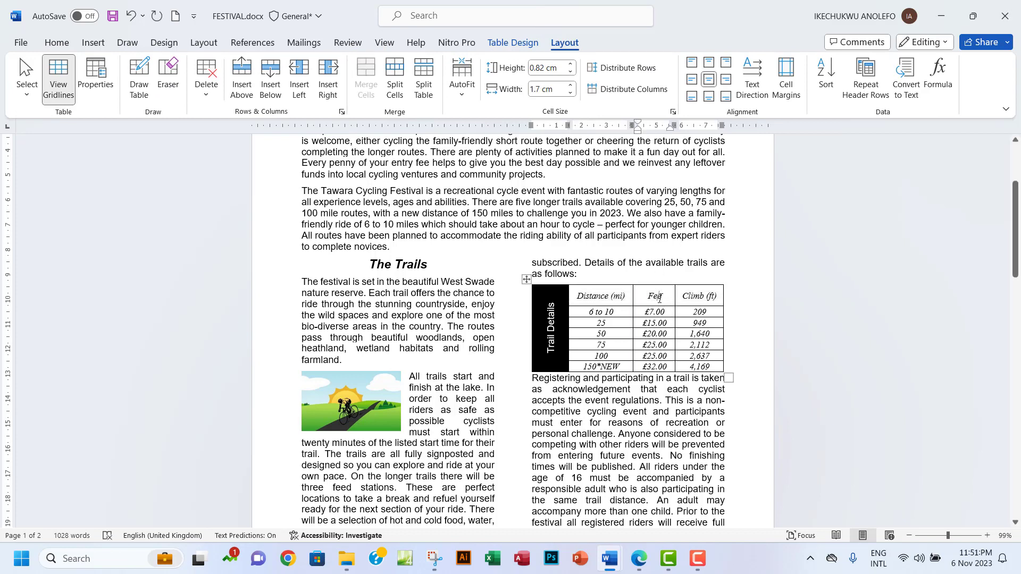
key("ctrl+z")
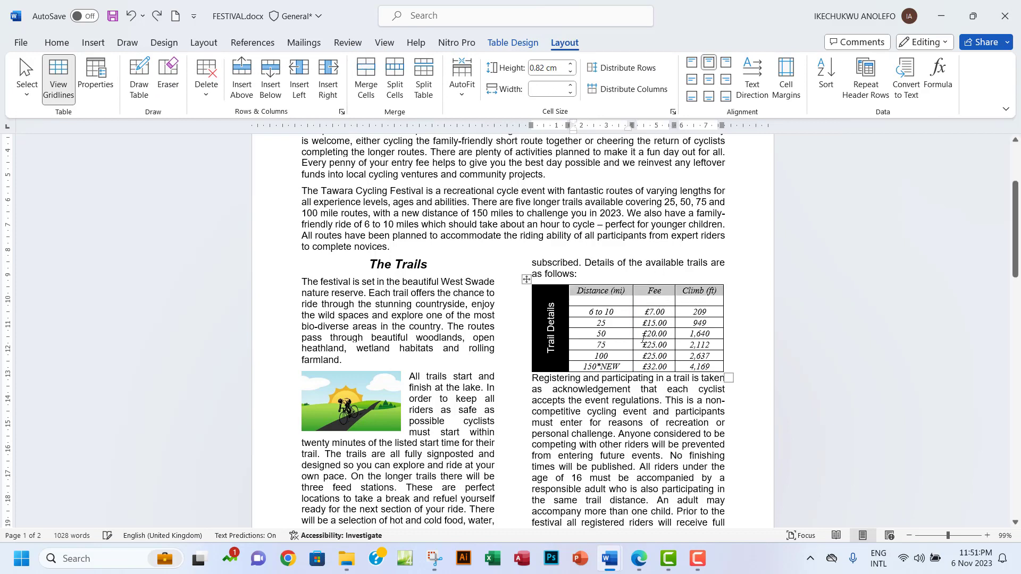
In the question paper, highlight the step 12 bullet about table borders and data fitting within the column width in green
left_click(638, 558)
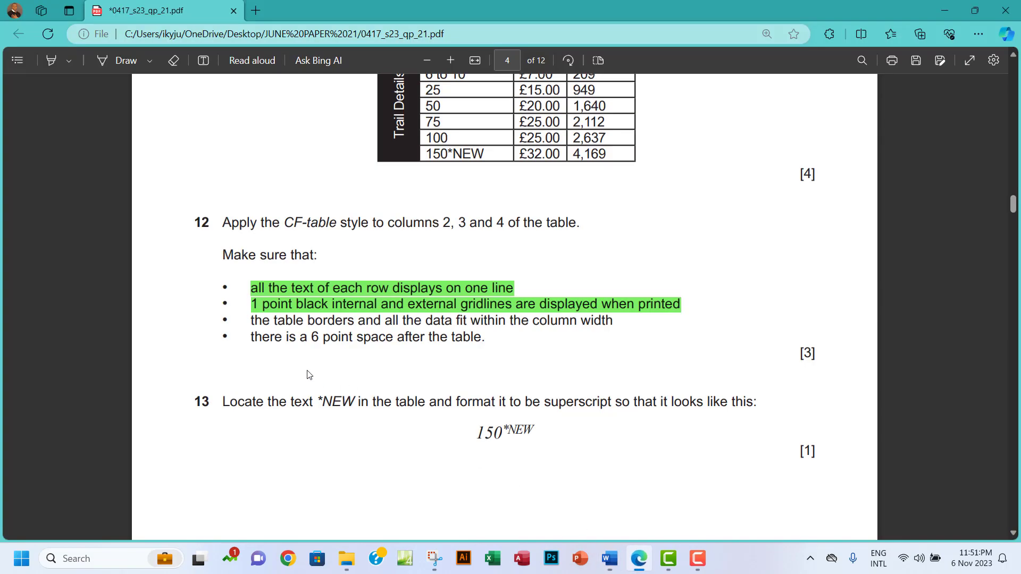
left_click_drag(261, 320, 621, 326)
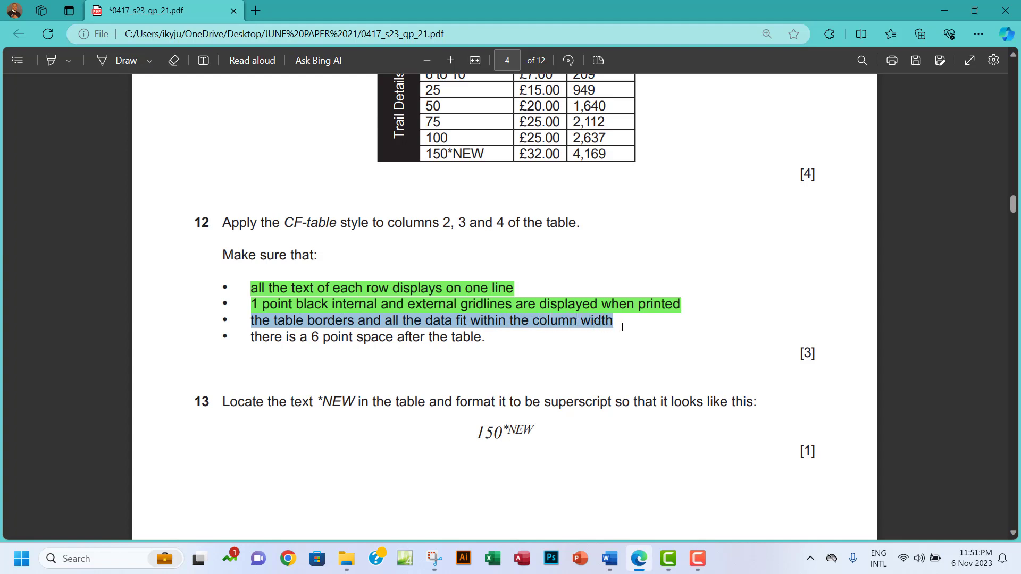
left_click_drag(622, 326, 622, 326)
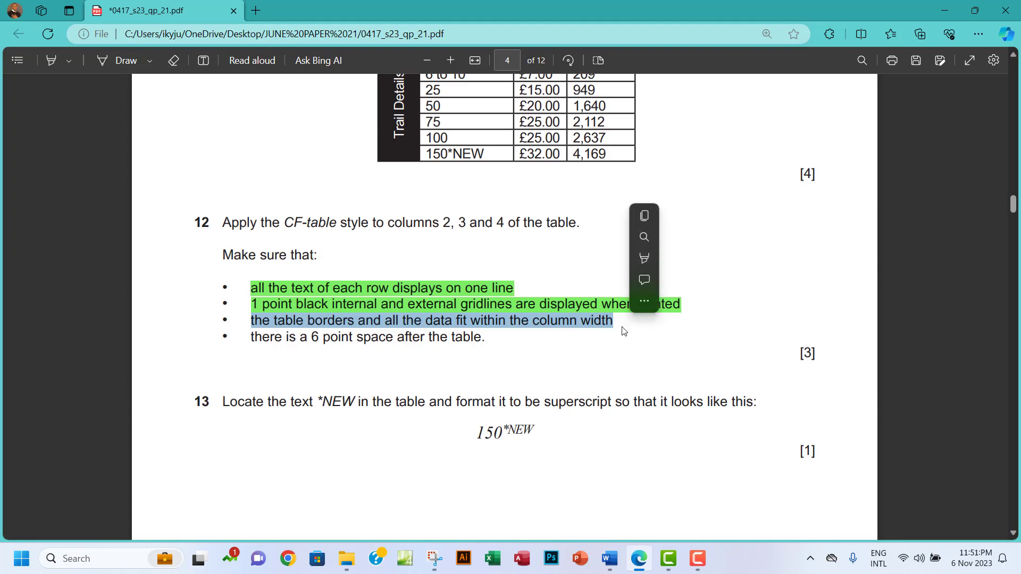
mouse_move(644, 258)
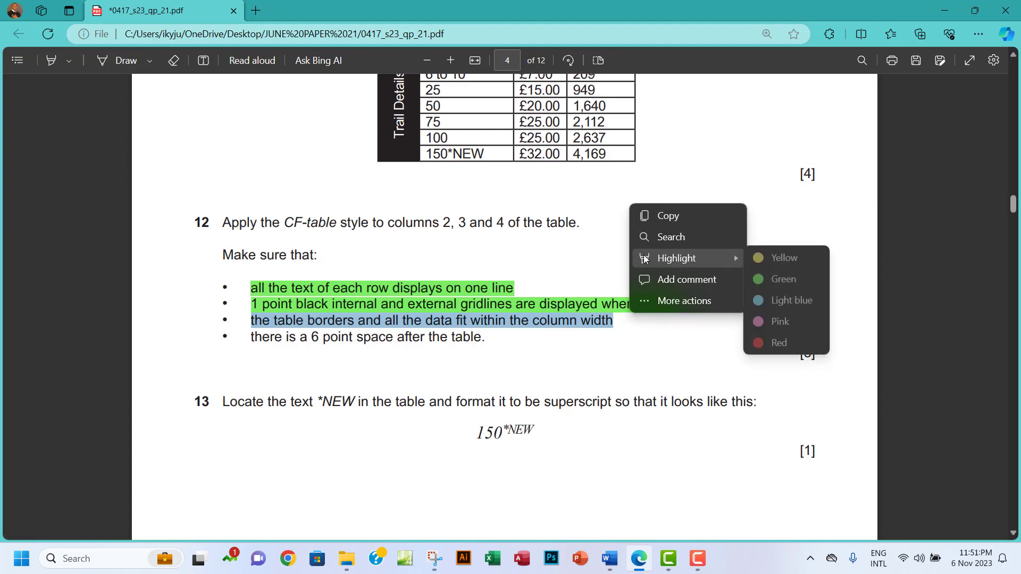
left_click(782, 278)
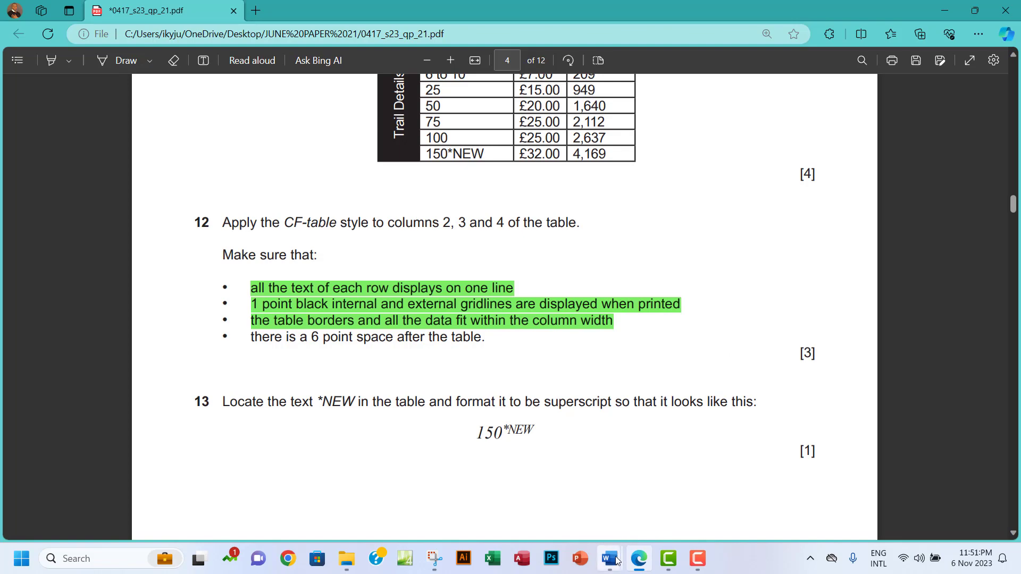
Switch to FESTIVAL.docx and set 6 pt spacing before the paragraph directly below the trail details table, starting "Registering and participating"
mouse_move(610, 559)
left_click(667, 512)
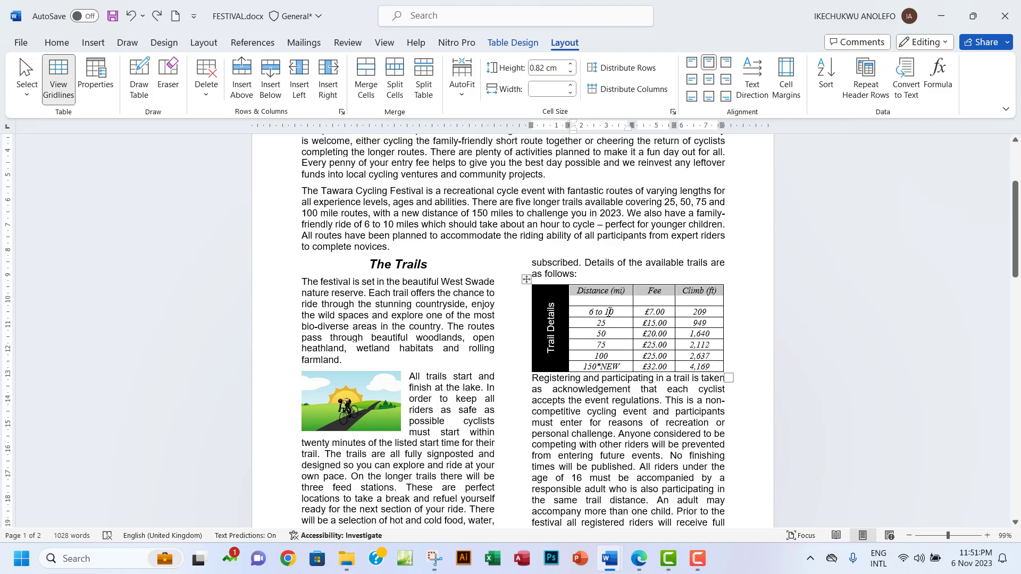
left_click(580, 292)
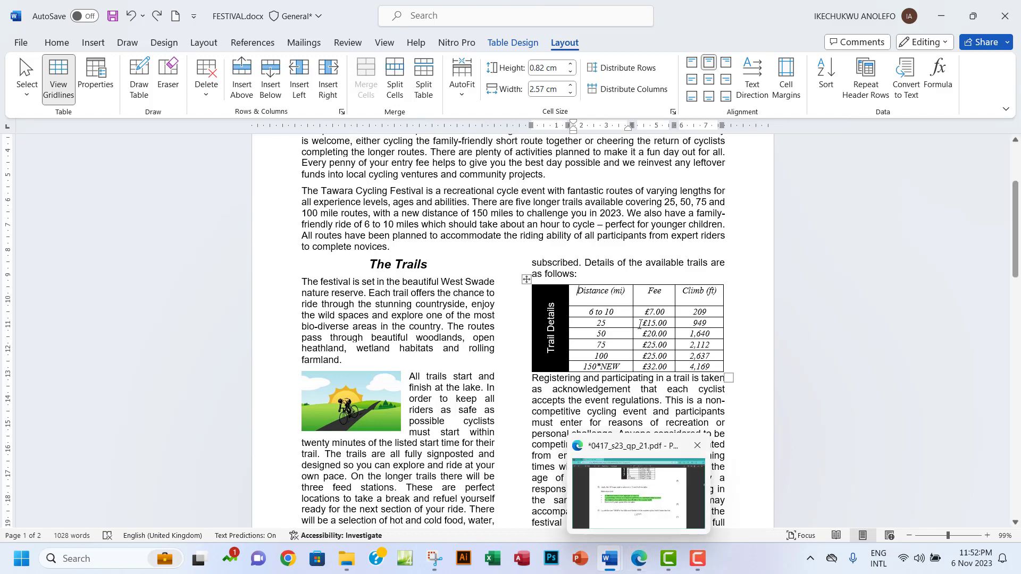
left_click(638, 559)
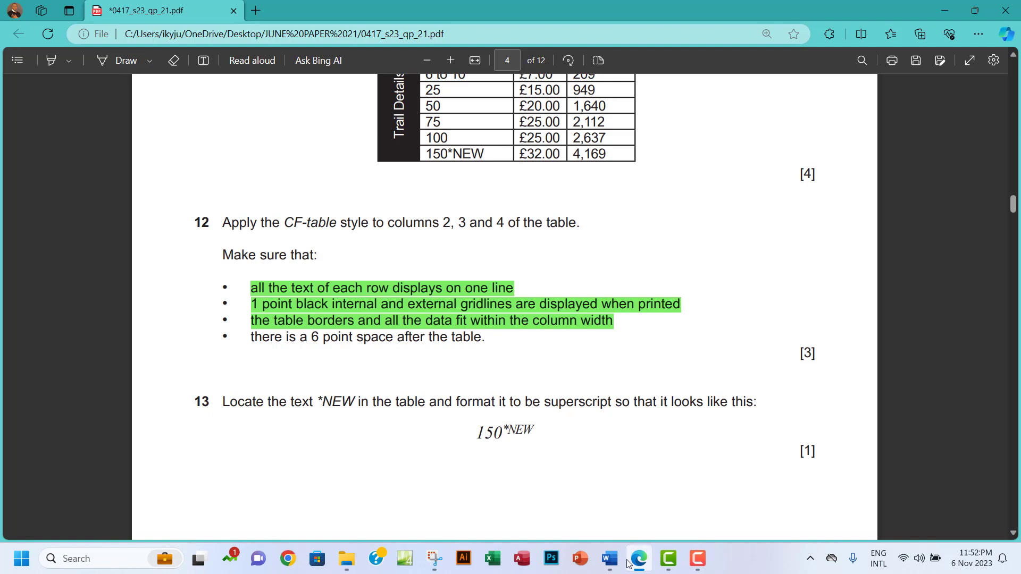
left_click(610, 562)
left_click(677, 518)
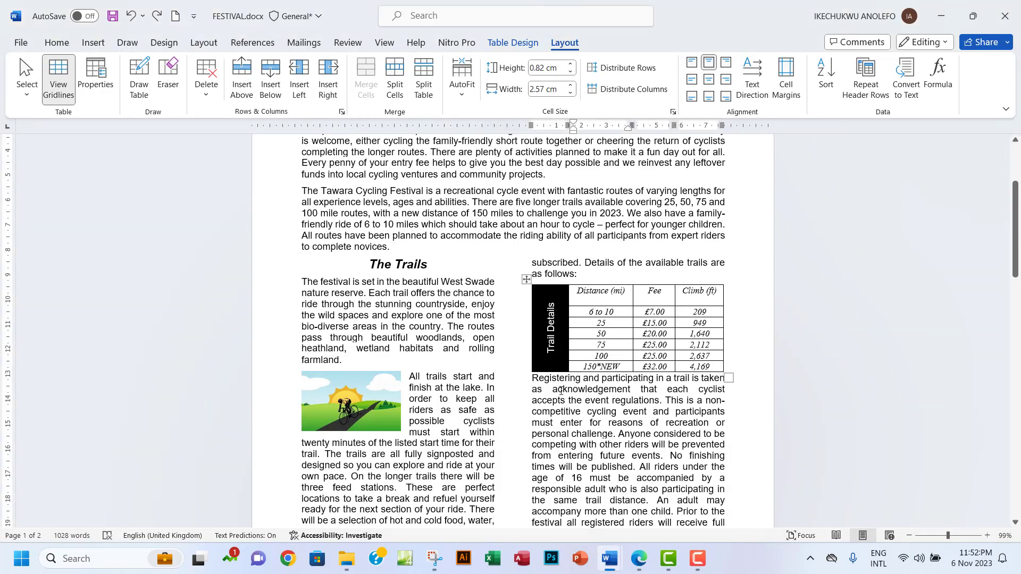
left_click_drag(532, 378, 734, 382)
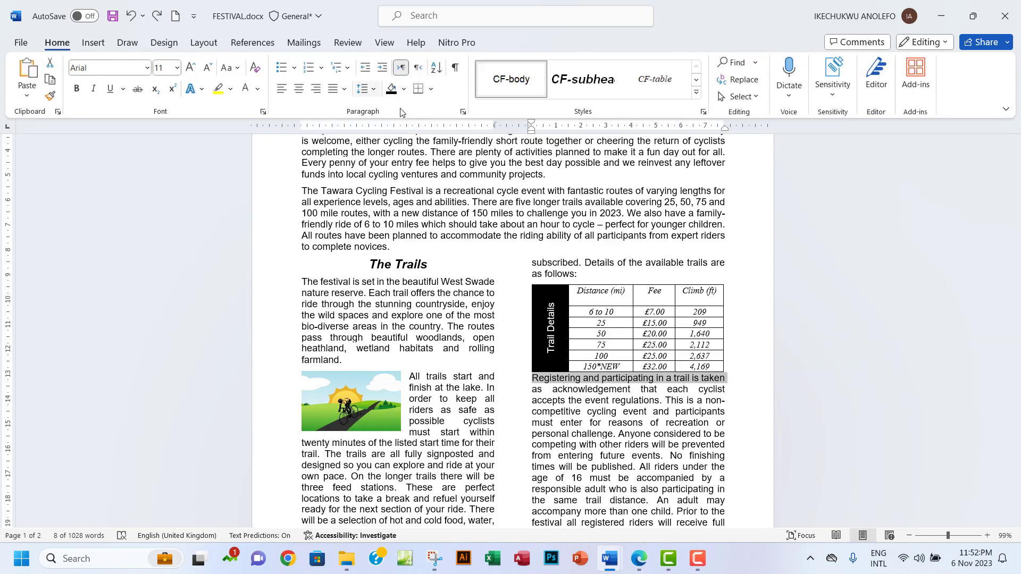
left_click(462, 113)
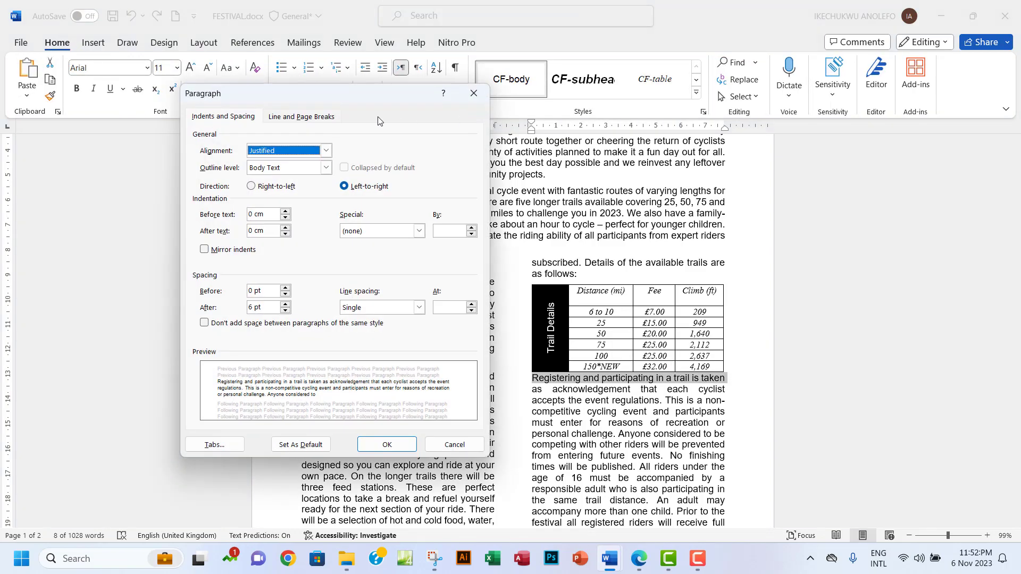
mouse_move(360, 104)
left_mouse_down()
mouse_move(369, 156)
mouse_move(357, 121)
left_mouse_up()
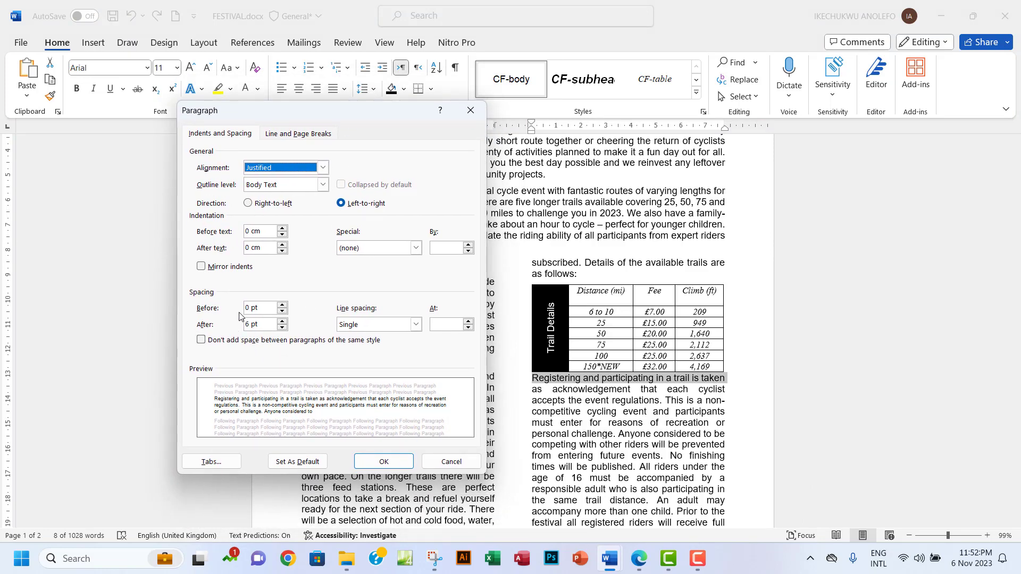
left_click_drag(253, 308, 234, 312)
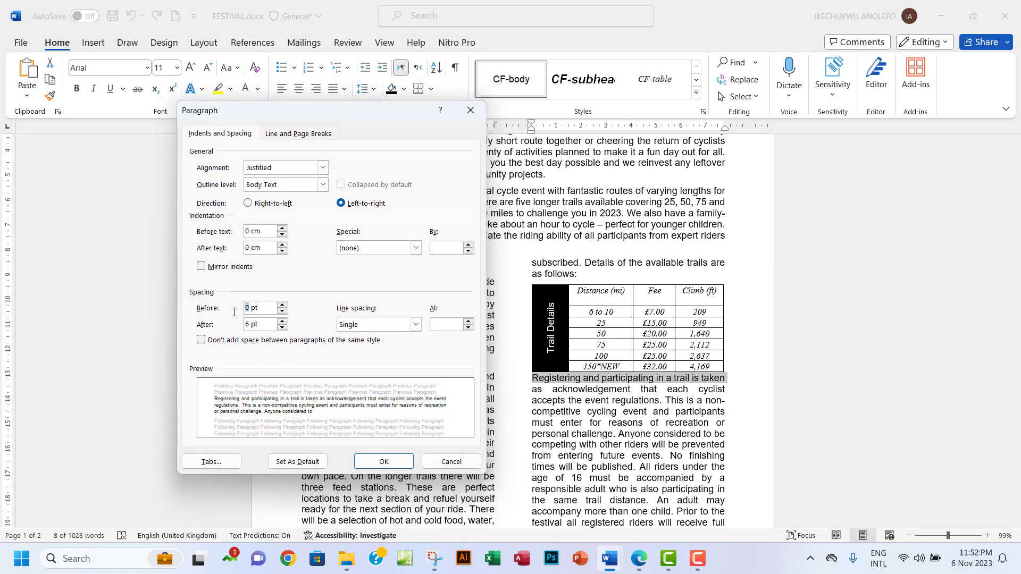
type("6")
left_click(383, 462)
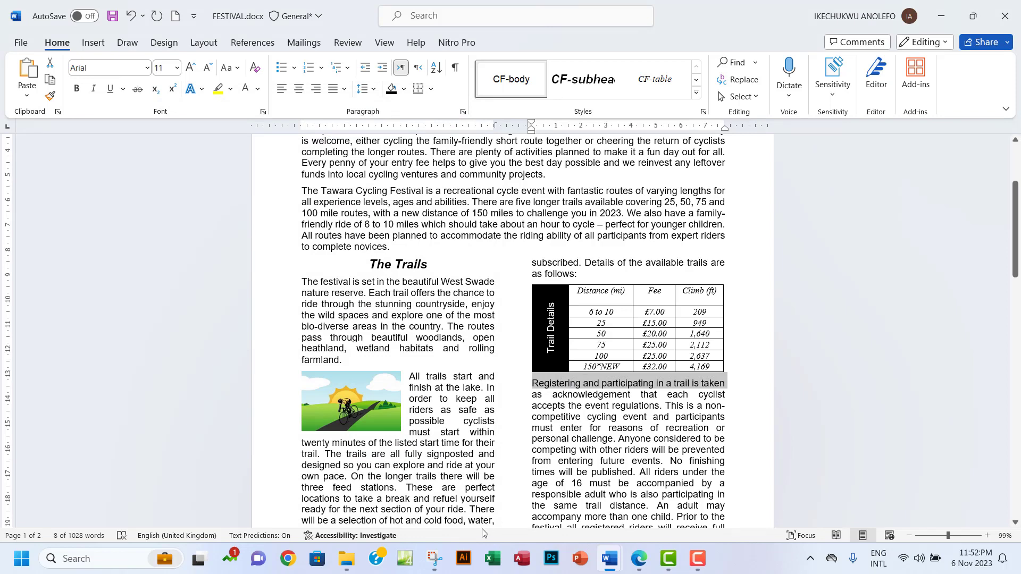
Switch to the question paper and highlight the step 12 bullet about the 6 point space after the table in green
left_click(639, 558)
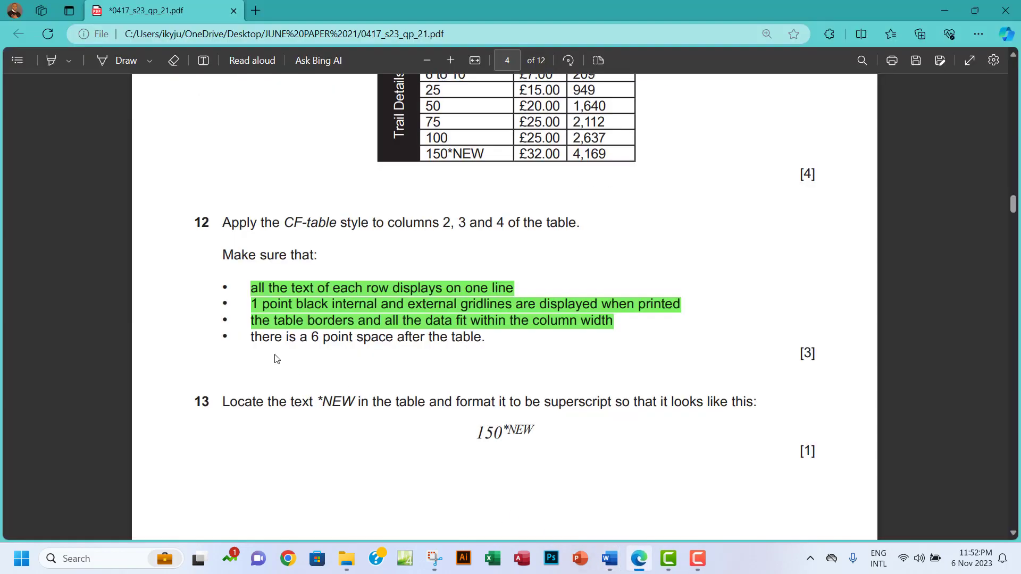
left_click_drag(252, 339, 484, 343)
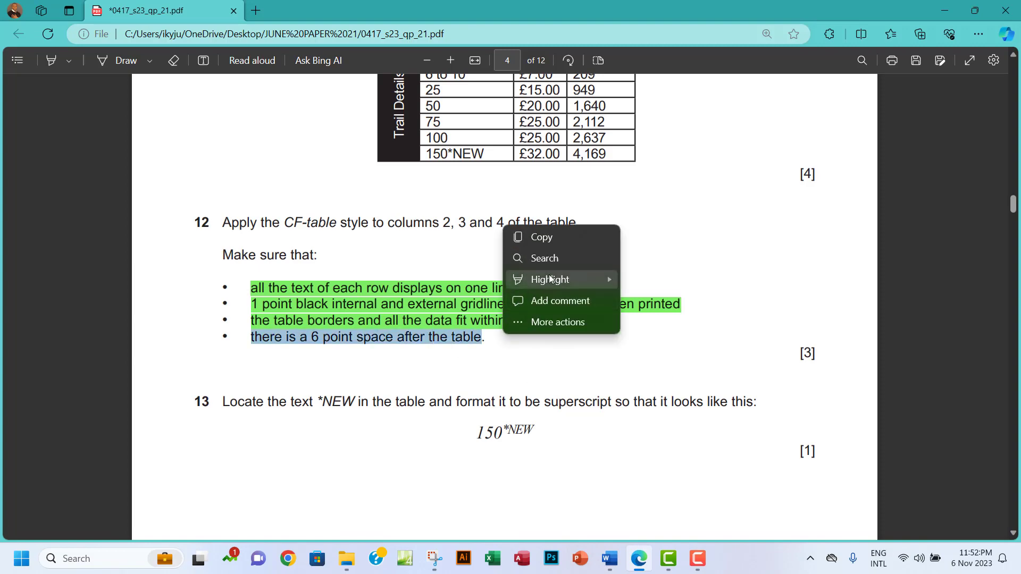
mouse_move(553, 280)
left_click(638, 300)
Check step 13 in the question paper and format *NEW after 150 in the FESTIVAL.docx table as superscript
scroll(369, 381, "down", 4)
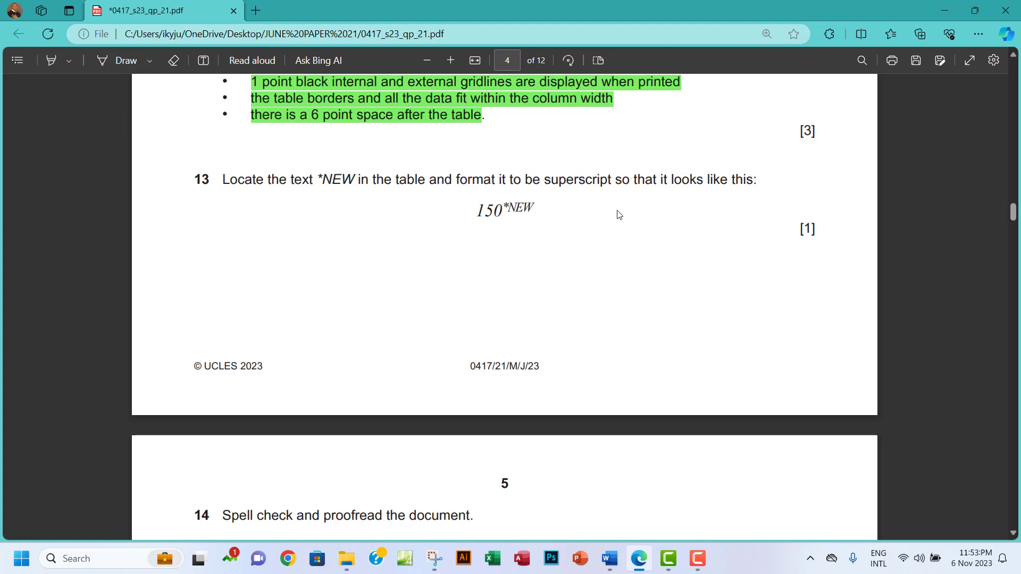
left_click_drag(535, 203, 505, 206)
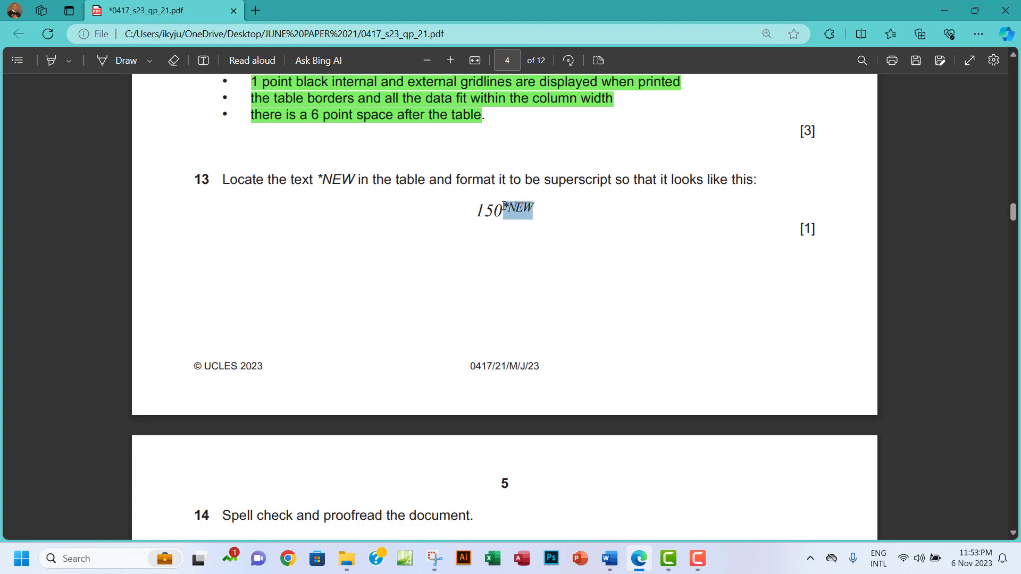
mouse_move(614, 562)
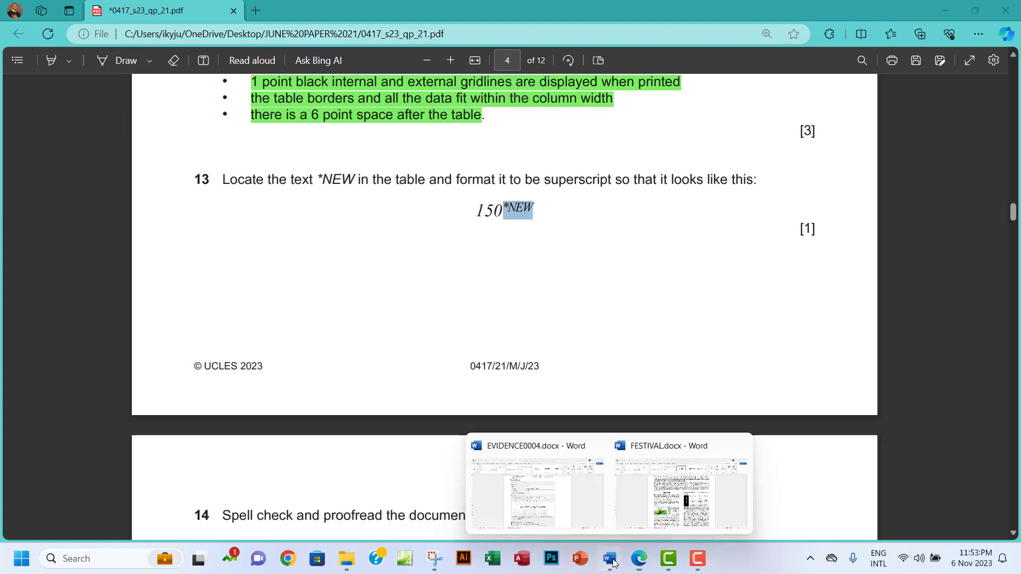
left_click(681, 497)
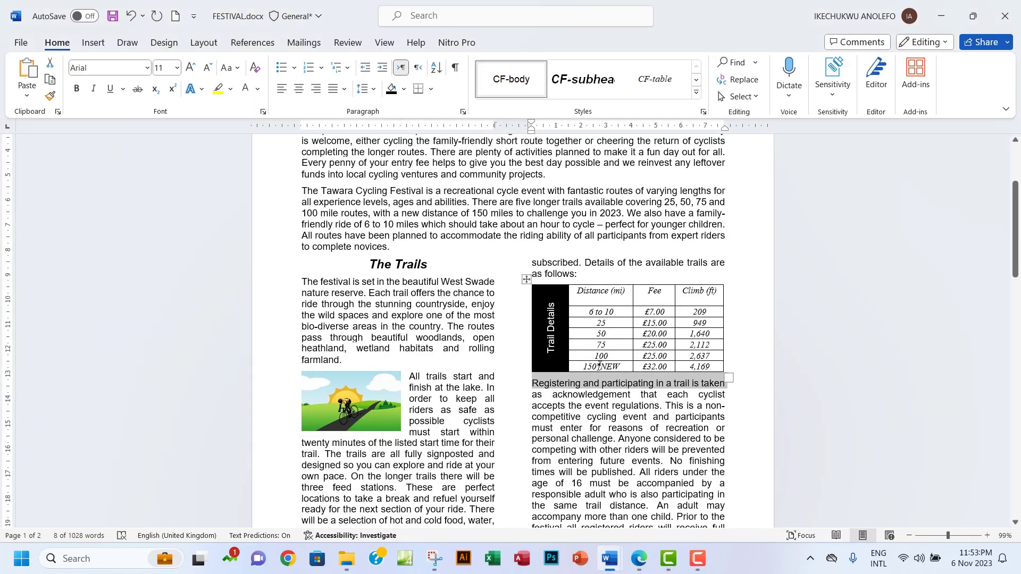
left_click_drag(598, 366, 617, 367)
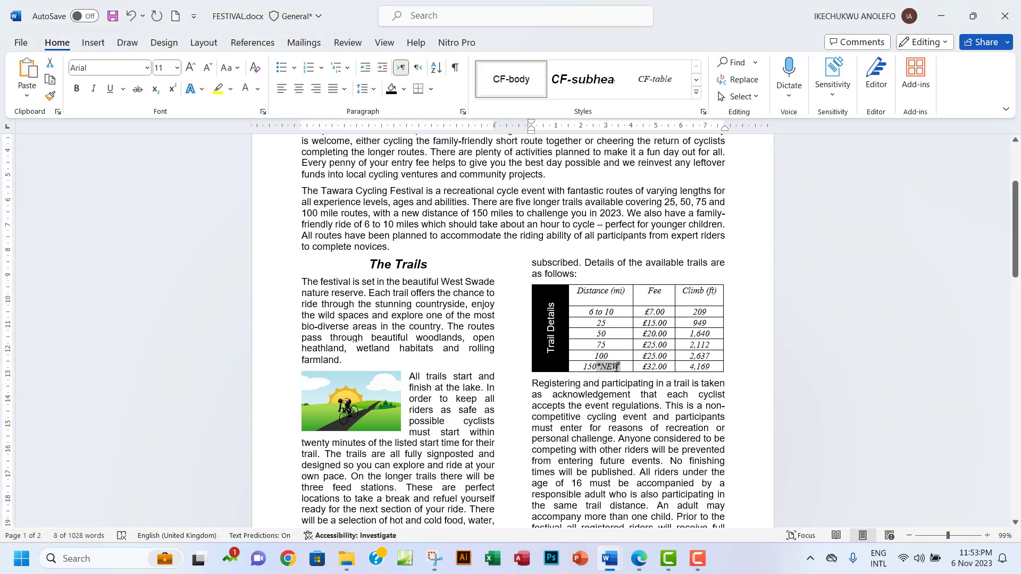
left_click(173, 92)
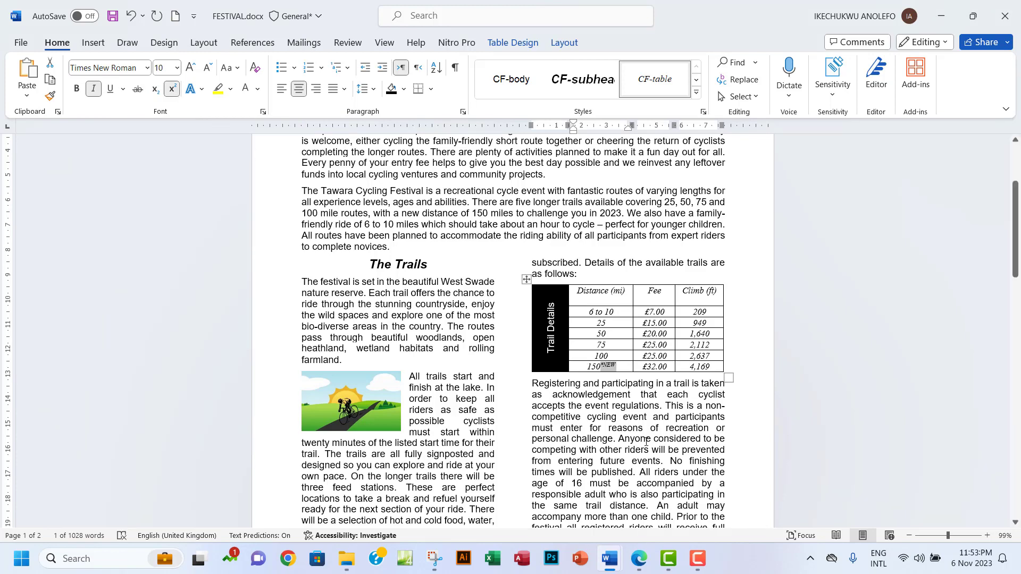
In the question paper, highlight the step 13 instruction and its 150*NEW example in green
left_click(638, 558)
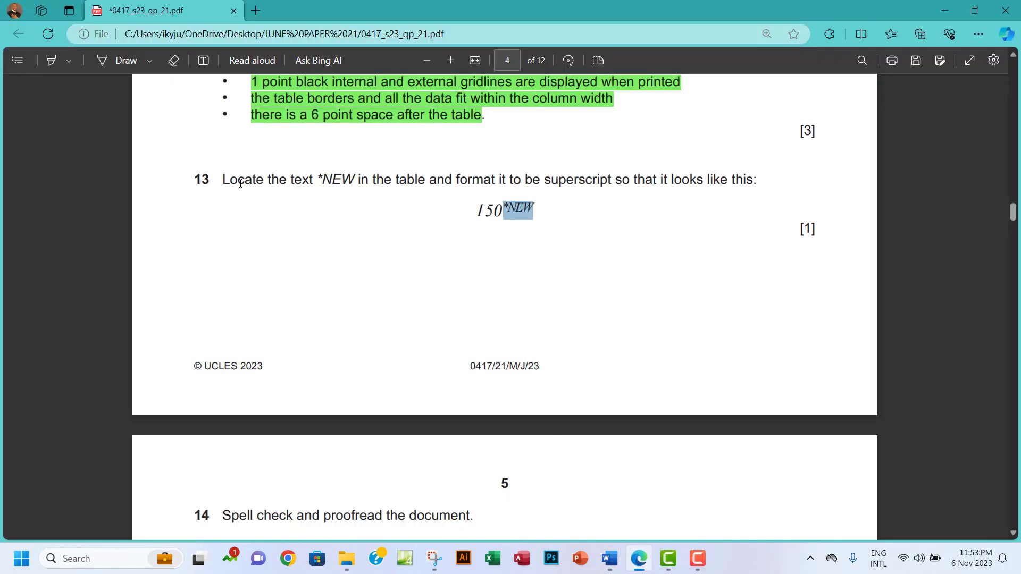
left_click_drag(222, 180, 538, 210)
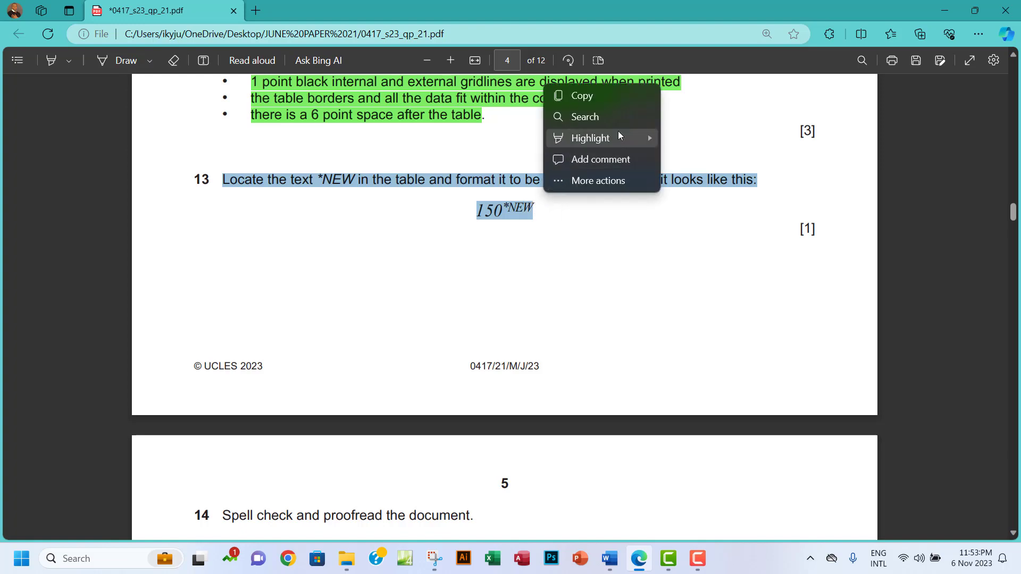
left_click(616, 138)
left_click(691, 158)
Consult step 14 in the question paper and run the Spelling and Grammar check on FESTIVAL.docx from the opening paragraph
scroll(498, 262, "down", 5)
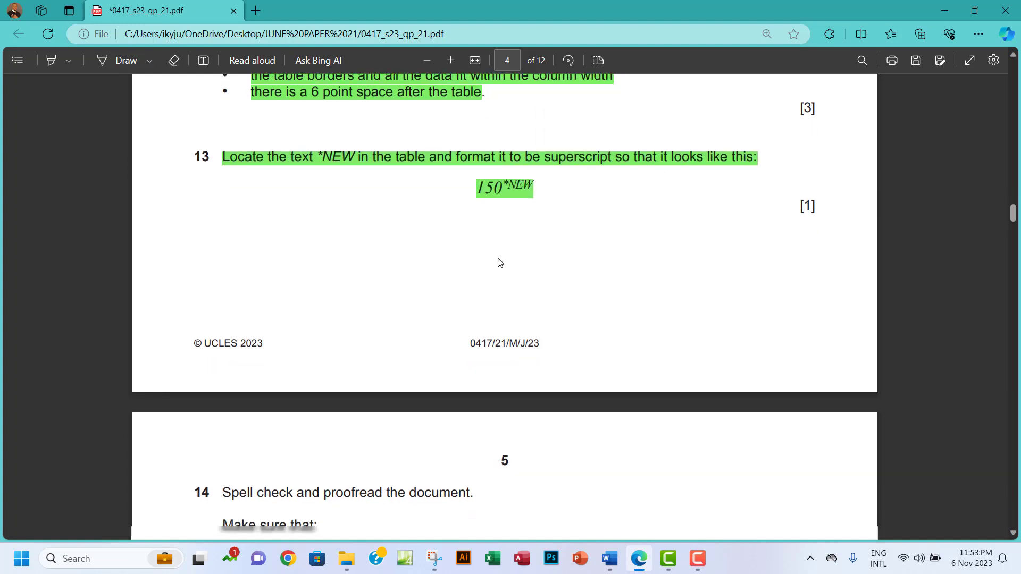
scroll(500, 263, "down", 2)
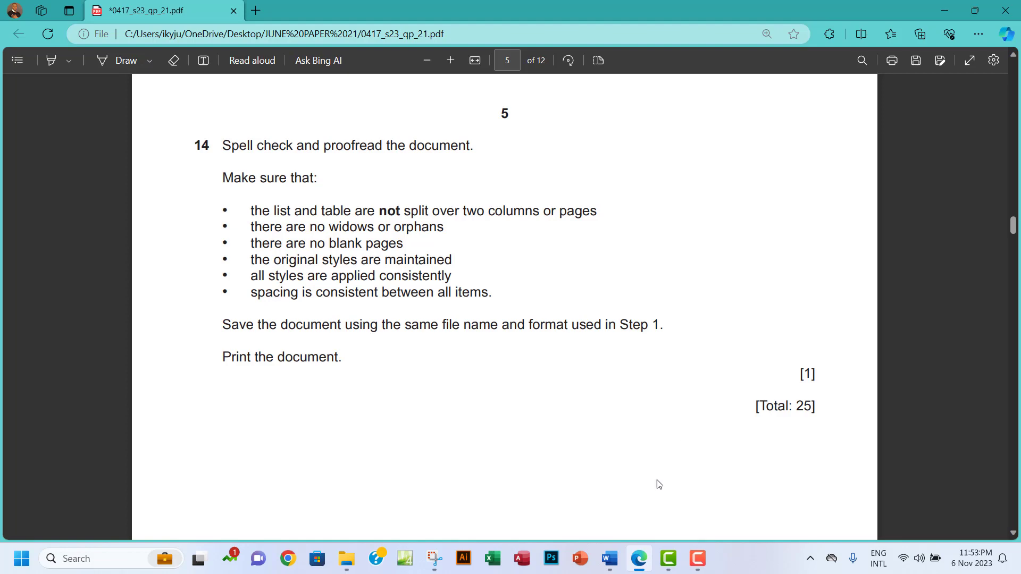
mouse_move(610, 557)
left_click(529, 487)
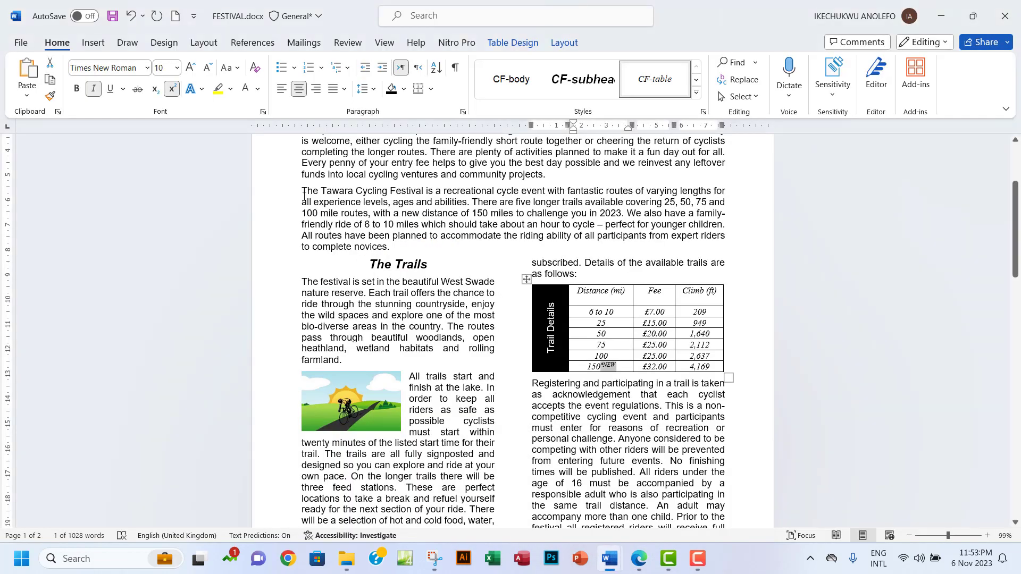
scroll(304, 196, "up", 5)
left_click(411, 244)
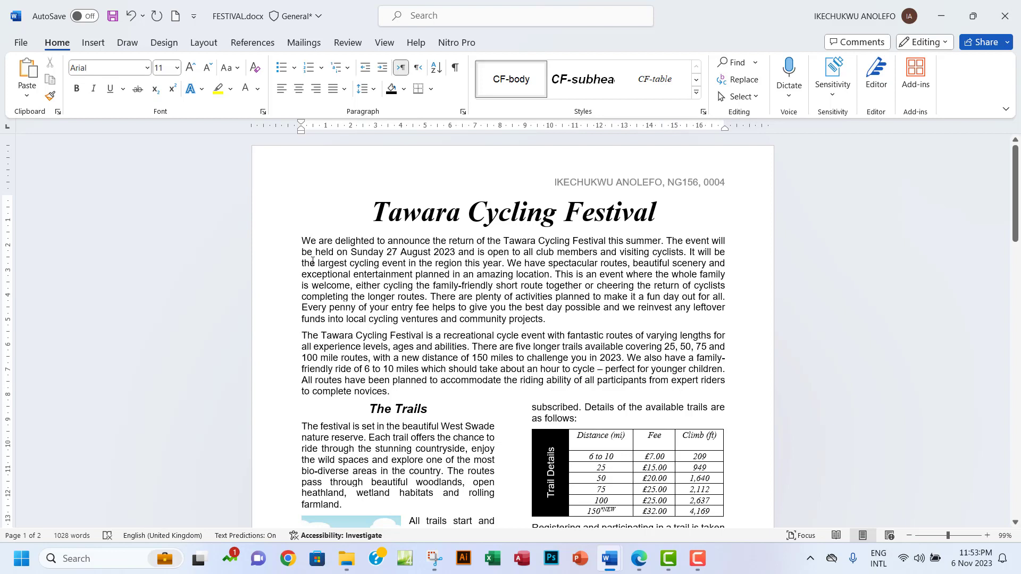
left_click(348, 45)
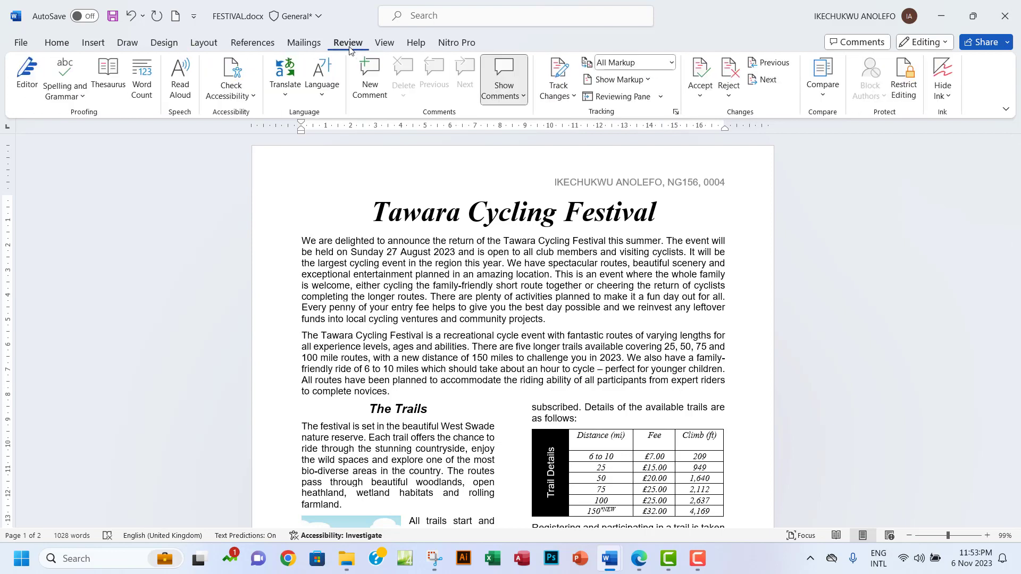
left_click(81, 95)
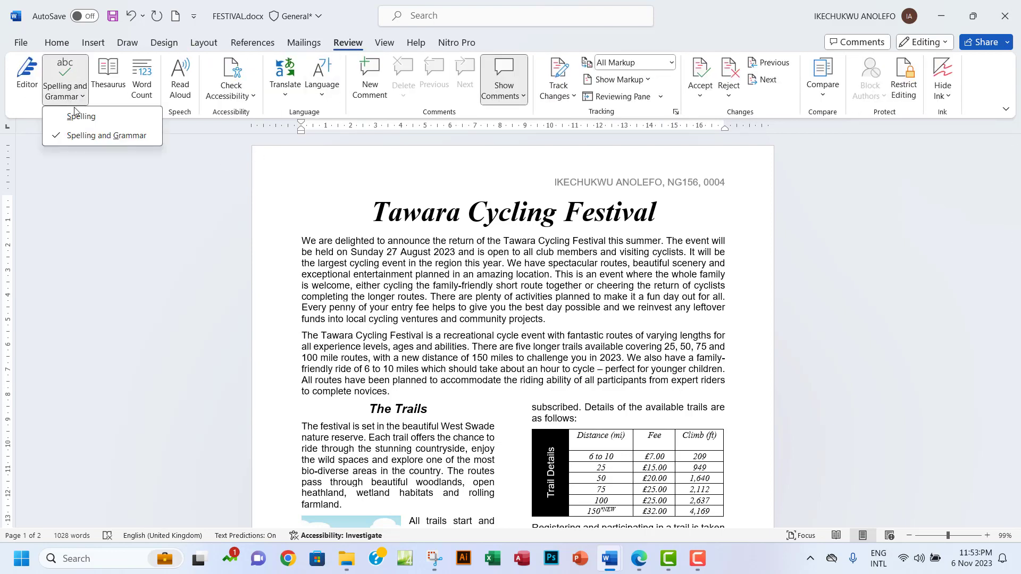
left_click(86, 135)
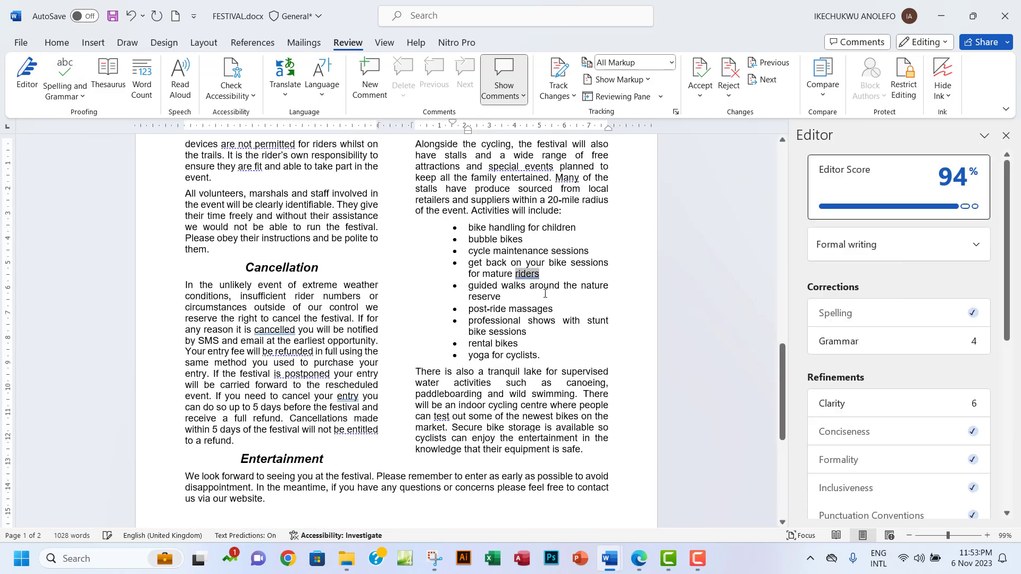
Review the Editor's correction and refinement categories and the flagged words on page 2, including "cancelled" and "entry" under Cancellation
scroll(531, 266, "up", 2)
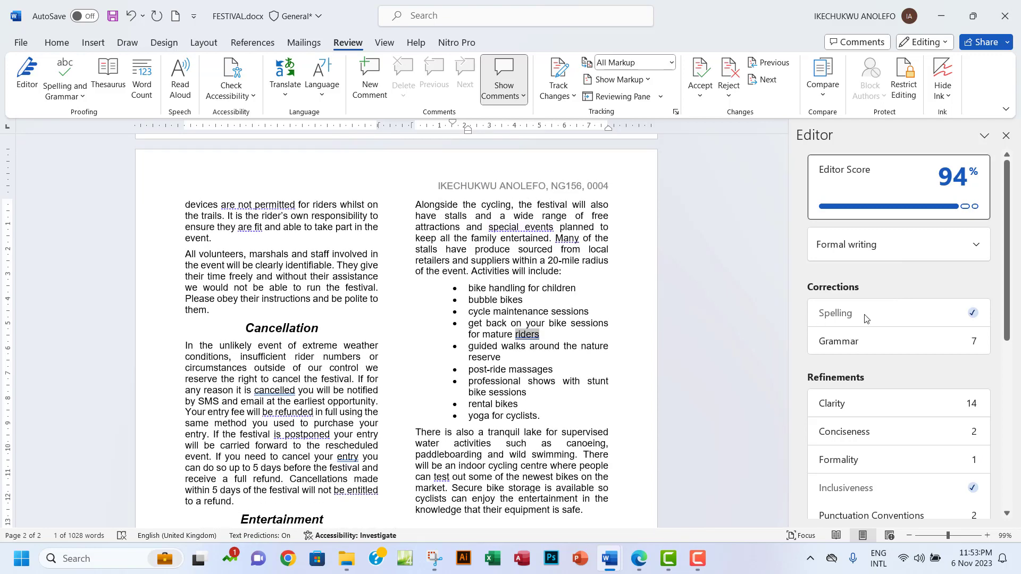
scroll(865, 318, "down", 2)
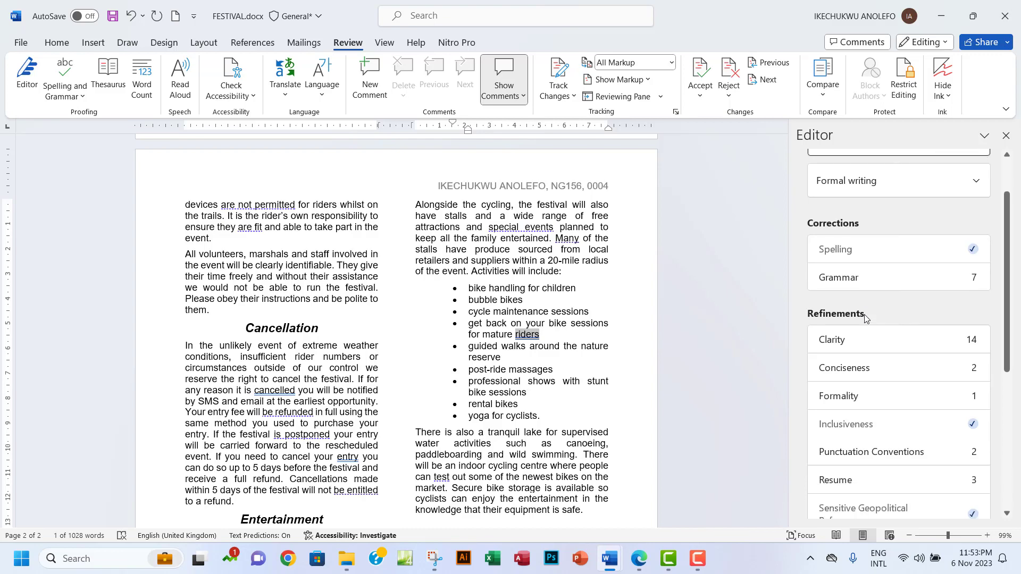
scroll(863, 314, "down", 2)
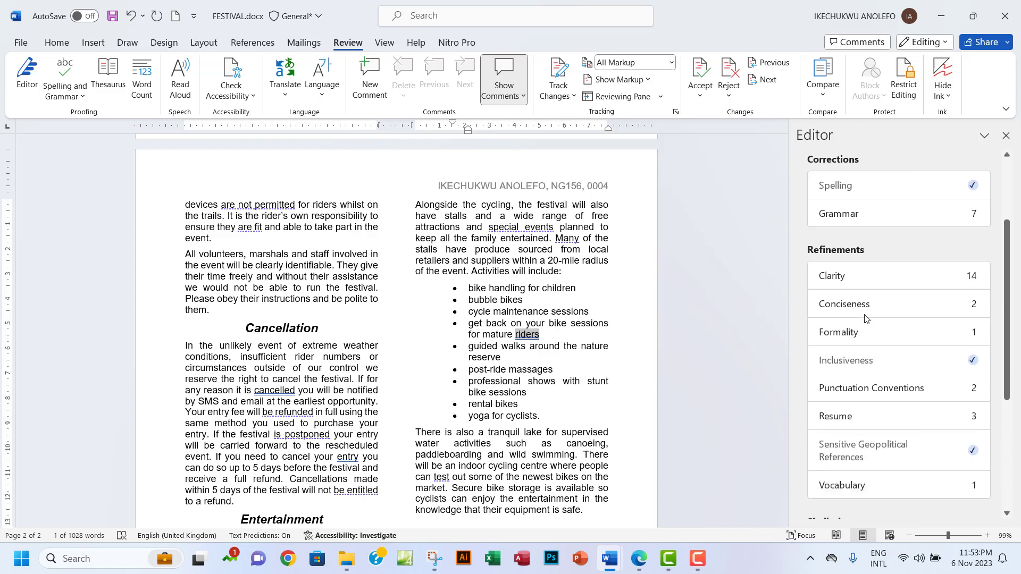
scroll(458, 317, "down", 6)
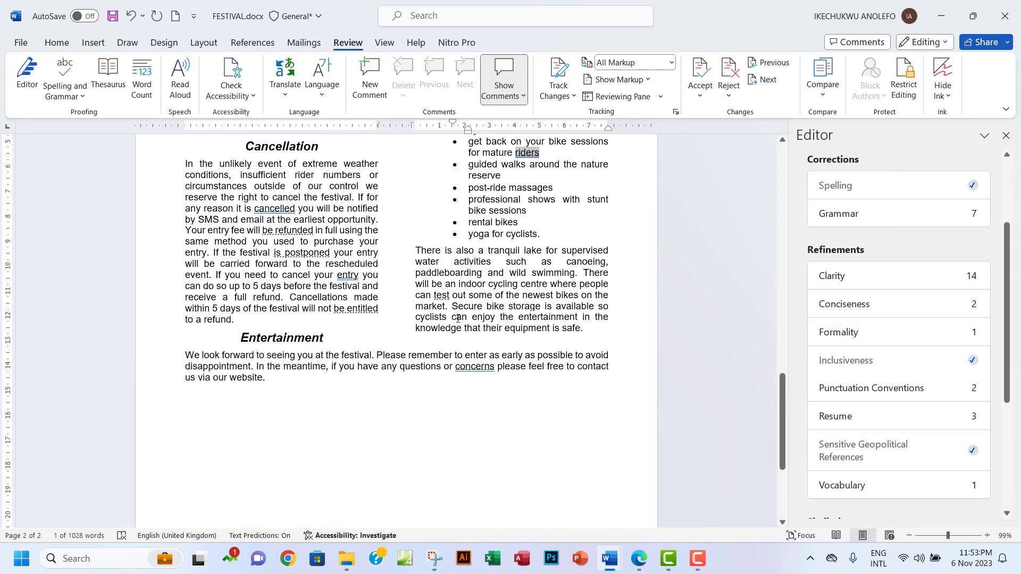
left_click(267, 209)
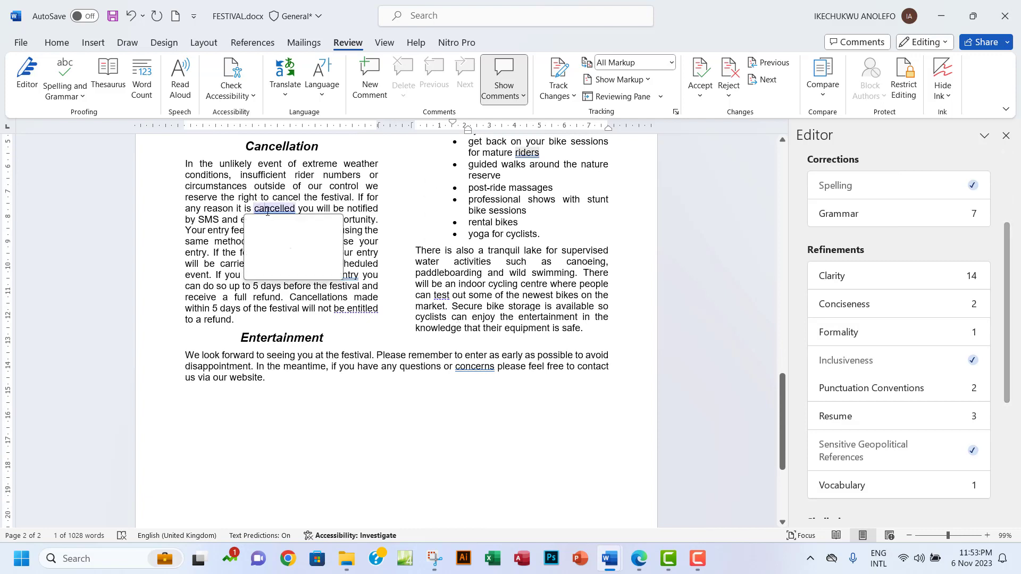
left_click(350, 198)
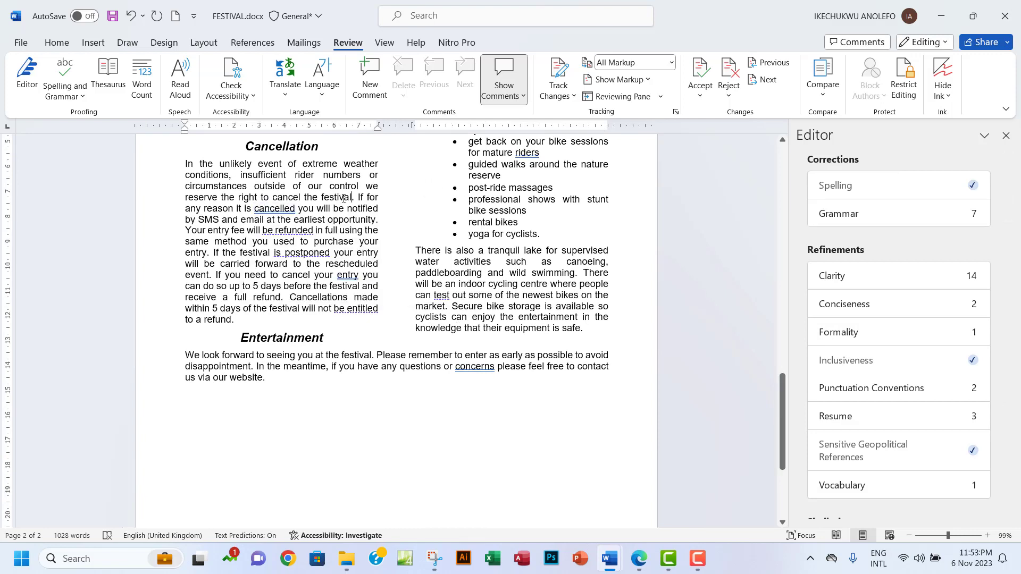
left_click(354, 275)
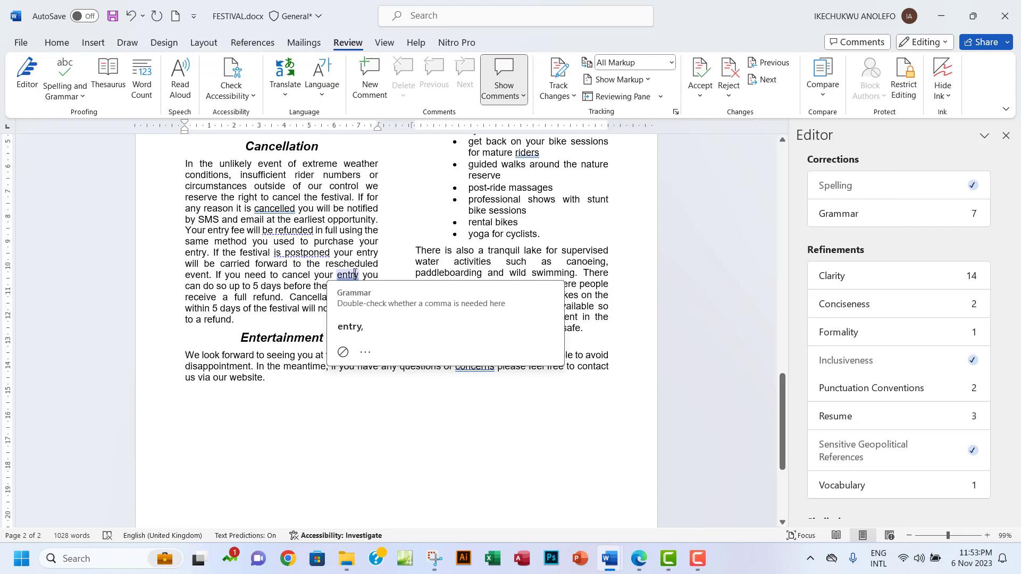
scroll(385, 251, "down", 2)
scroll(385, 251, "down", 4)
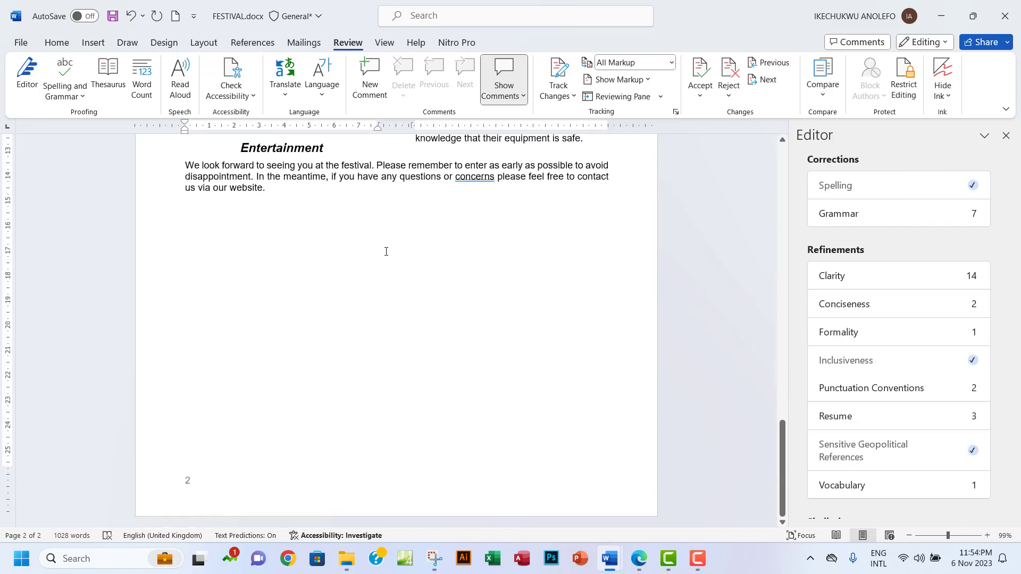
Review the flagged text on both pages of FESTIVAL.docx and the Editor's score and categories, and close the Editor
scroll(386, 251, "up", 8)
scroll(386, 251, "up", 20)
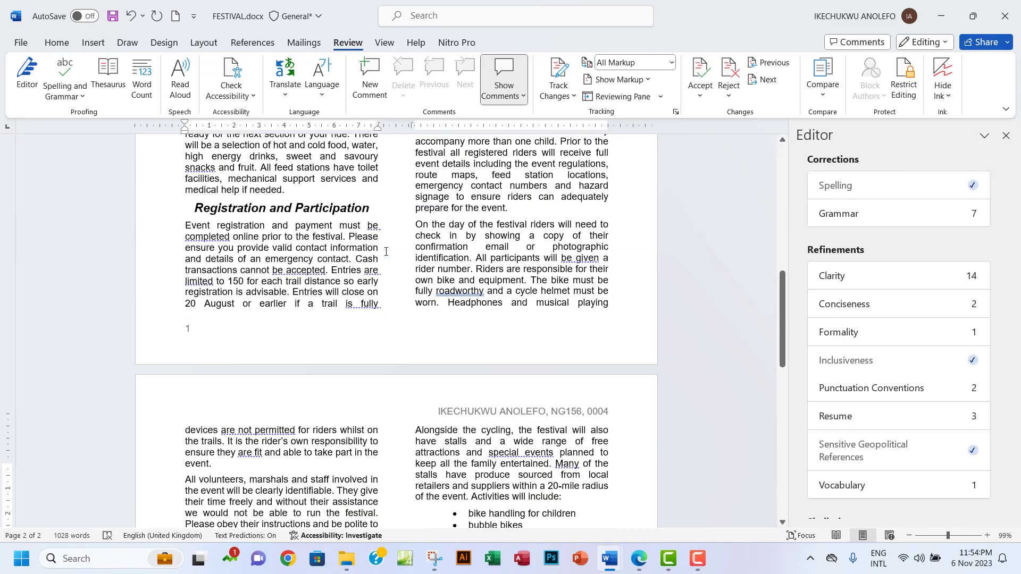
scroll(385, 251, "up", 1)
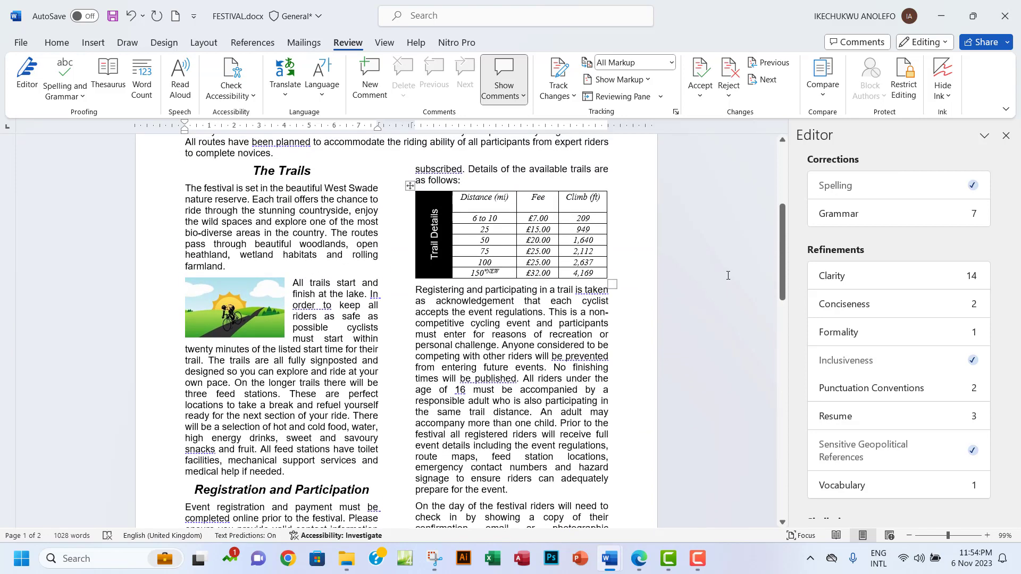
scroll(836, 227, "up", 1)
scroll(835, 227, "up", 3)
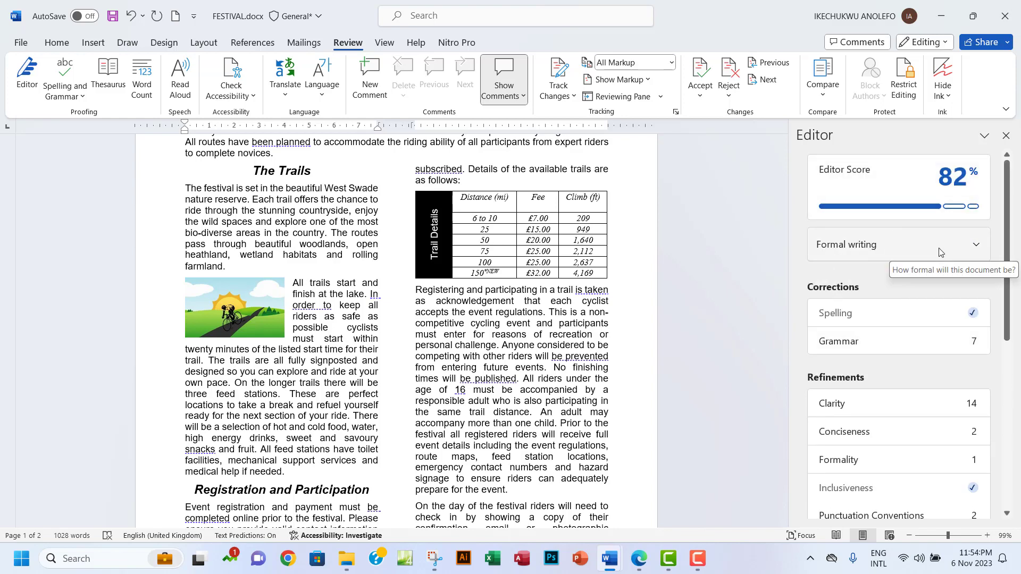
scroll(937, 356, "down", 4)
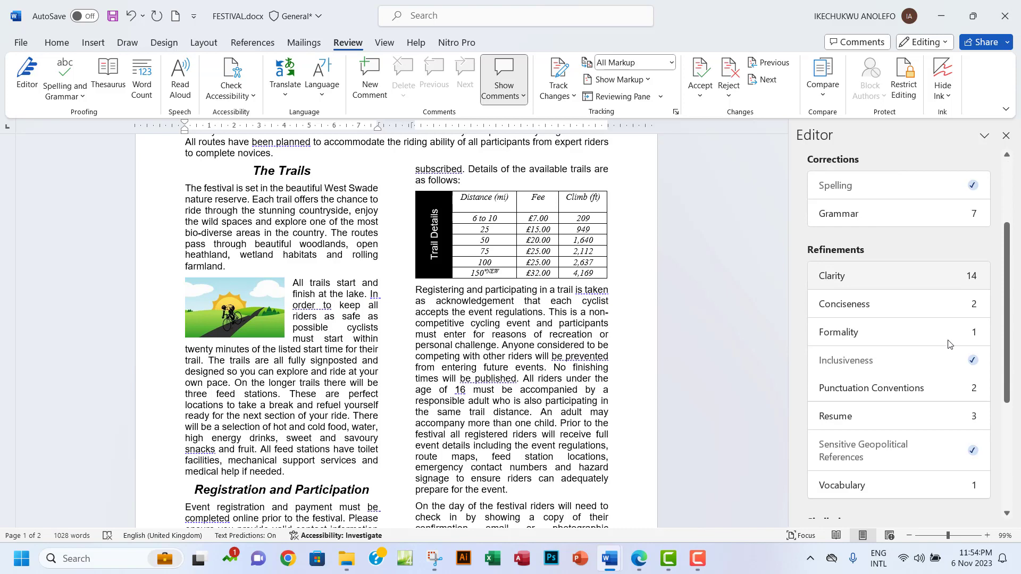
left_click(1005, 137)
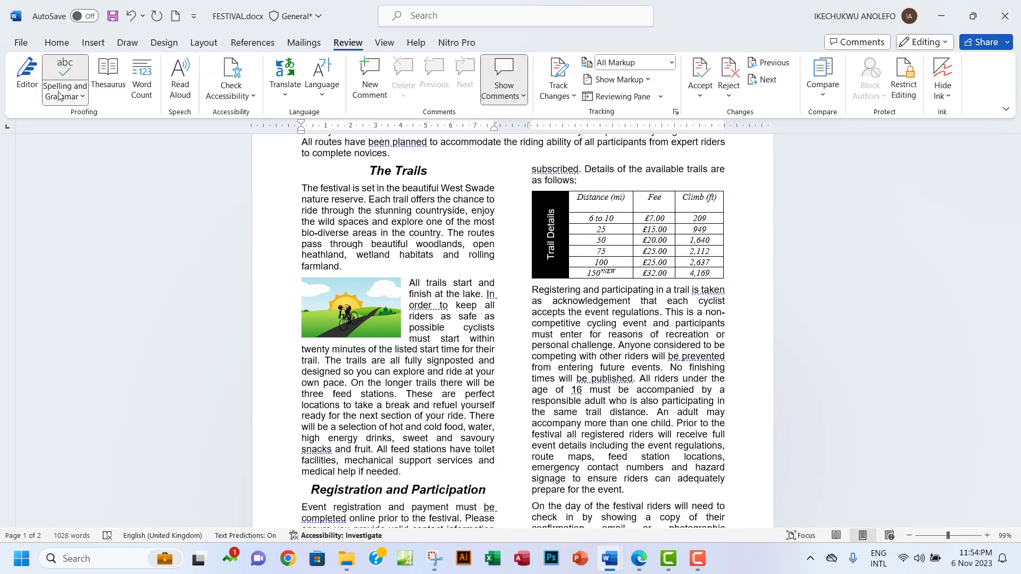
Rerun the Spelling and Grammar check on FESTIVAL.docx to view its comma suggestion for "entry", and close the Editor without changes
left_click(64, 96)
left_click(69, 121)
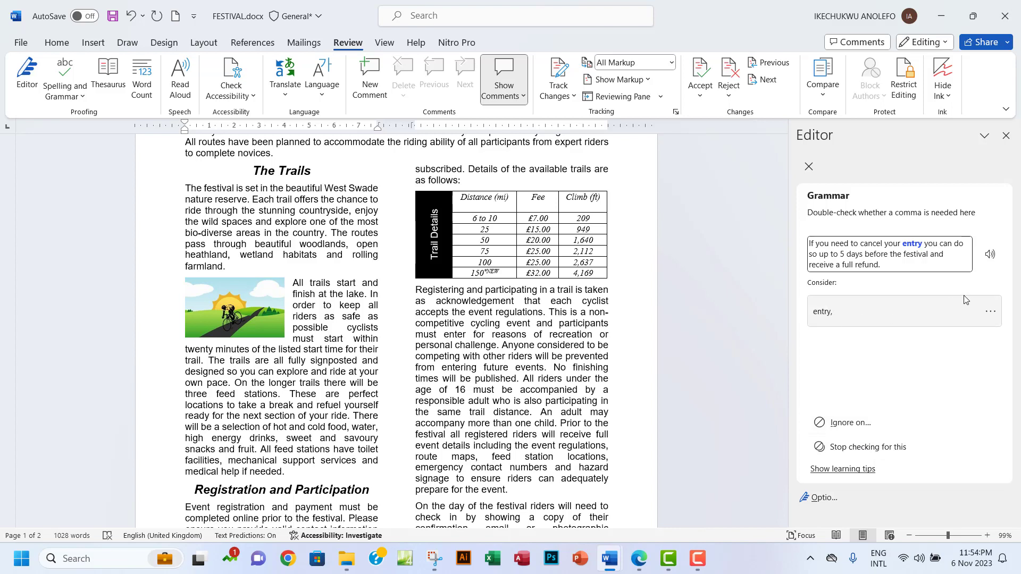
left_click(1005, 136)
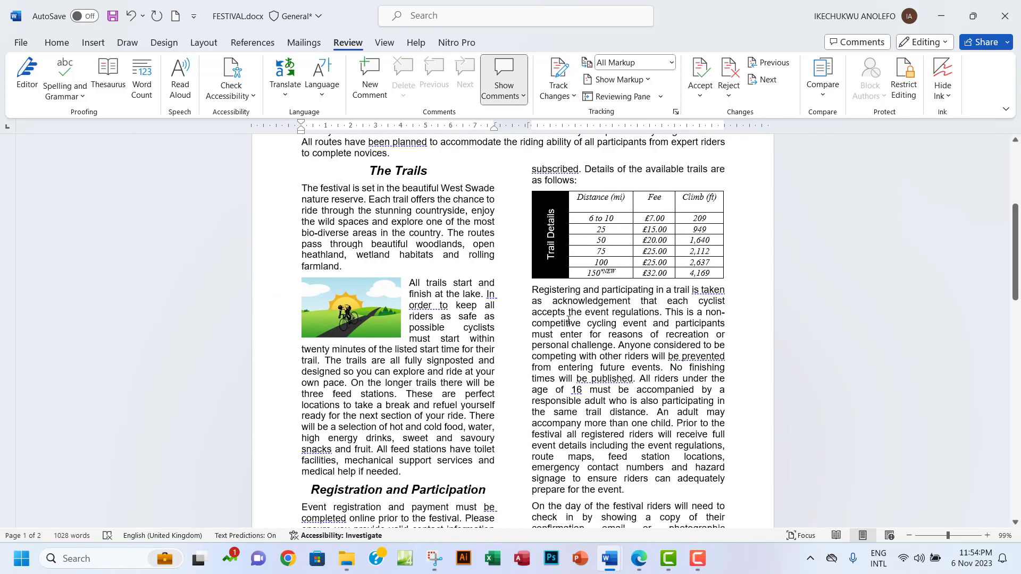
Look over page 2 of FESTIVAL.docx and consult the step 14 layout requirements in the question paper
scroll(513, 252, "down", 15)
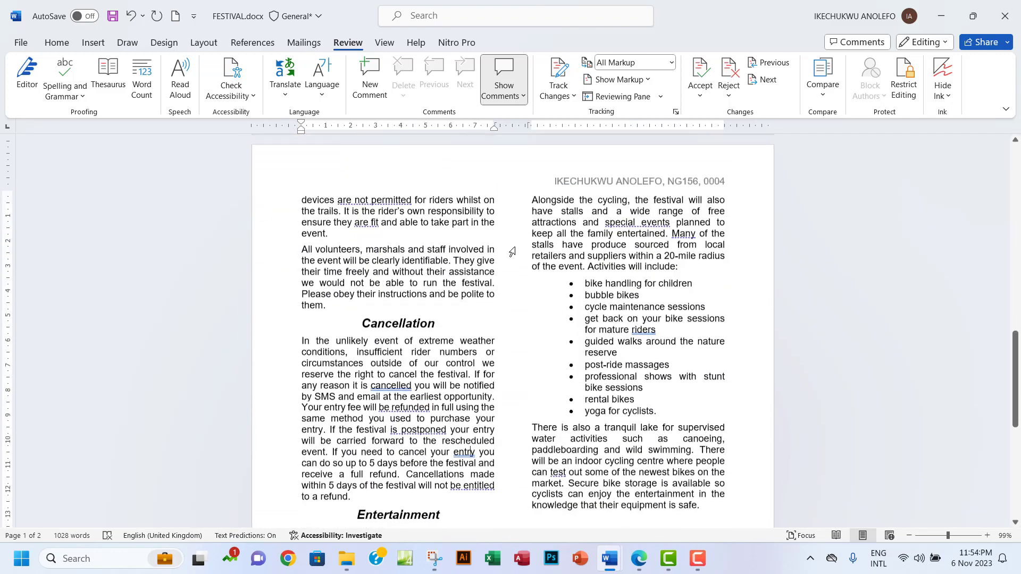
scroll(512, 251, "down", 5)
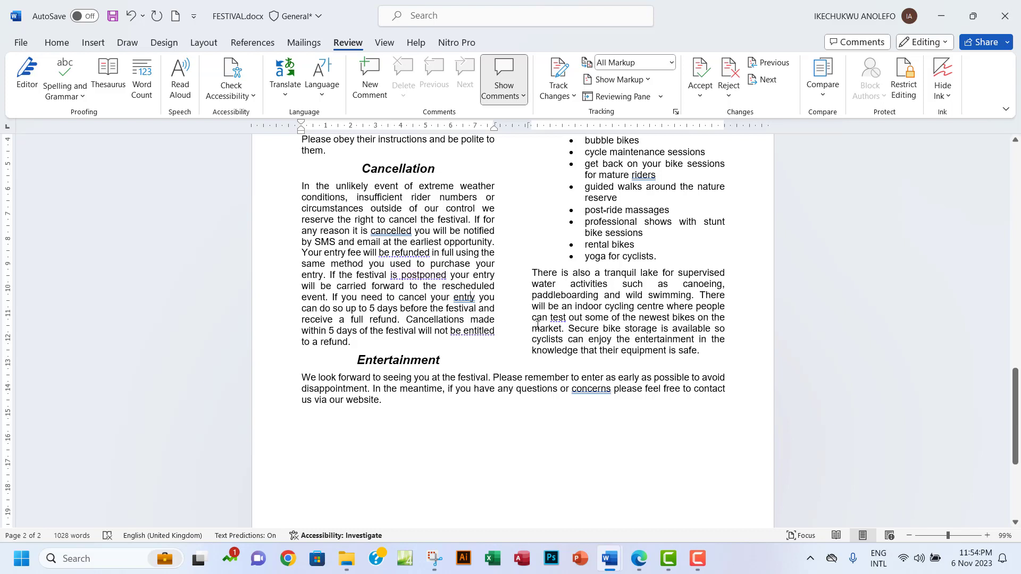
left_click(642, 565)
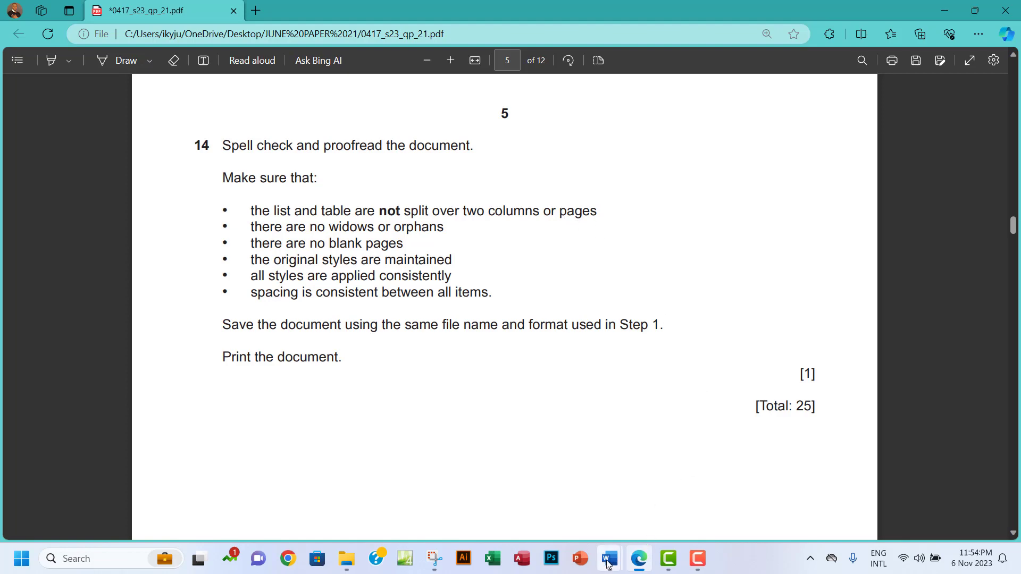
mouse_move(610, 558)
left_click(654, 526)
Inspect both pages of FESTIVAL.docx for a list or table split over columns or pages and for widows or orphans
scroll(437, 301, "up", 5)
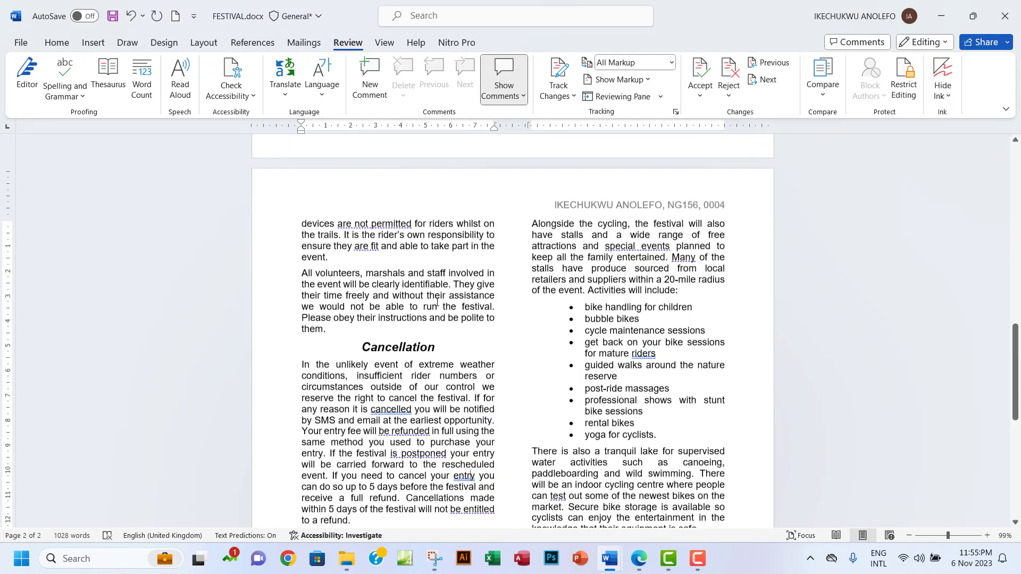
scroll(437, 301, "down", 5)
scroll(437, 302, "up", 5)
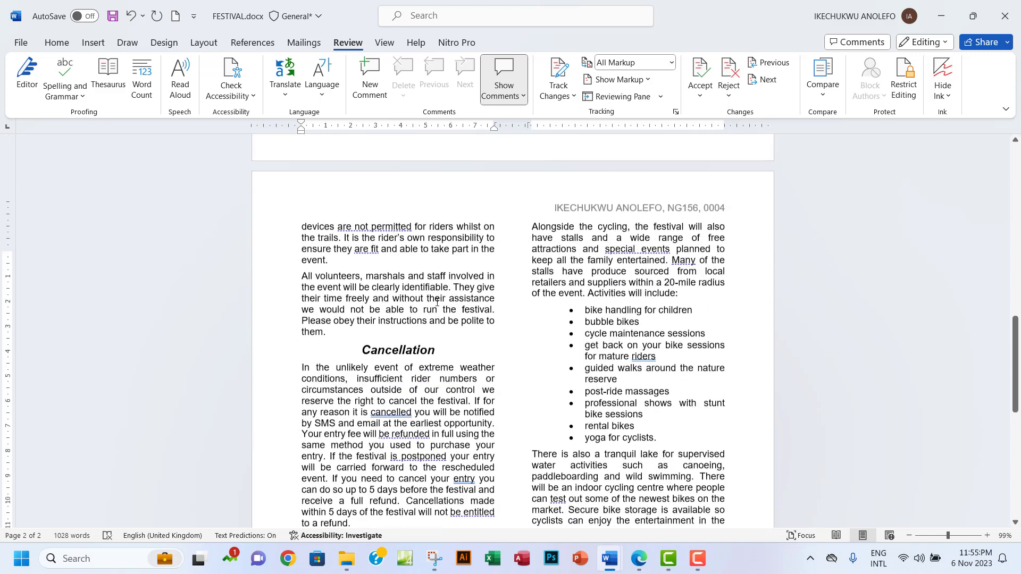
scroll(437, 301, "down", 4)
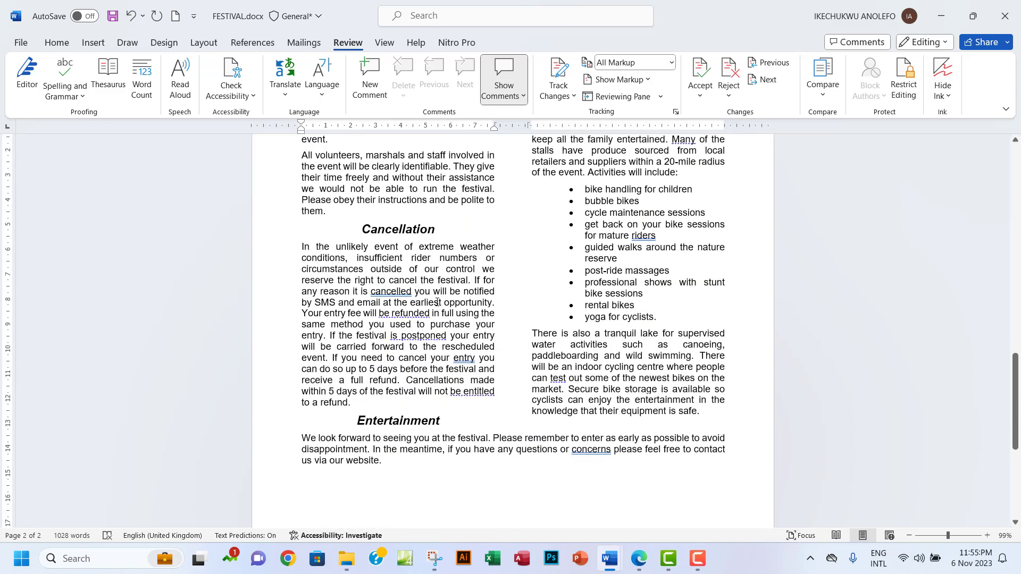
scroll(437, 301, "up", 8)
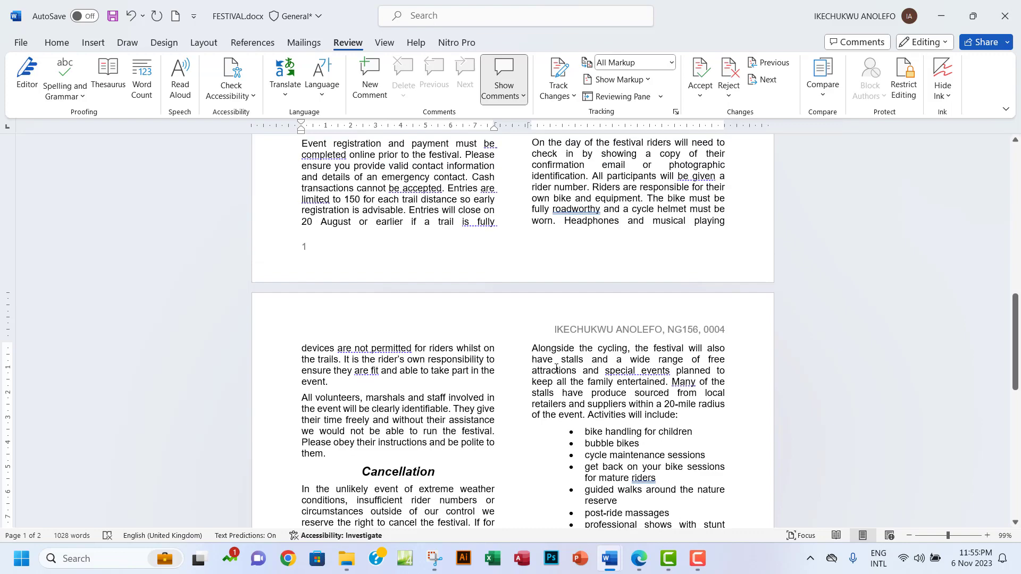
scroll(556, 368, "down", 7)
scroll(557, 368, "up", 17)
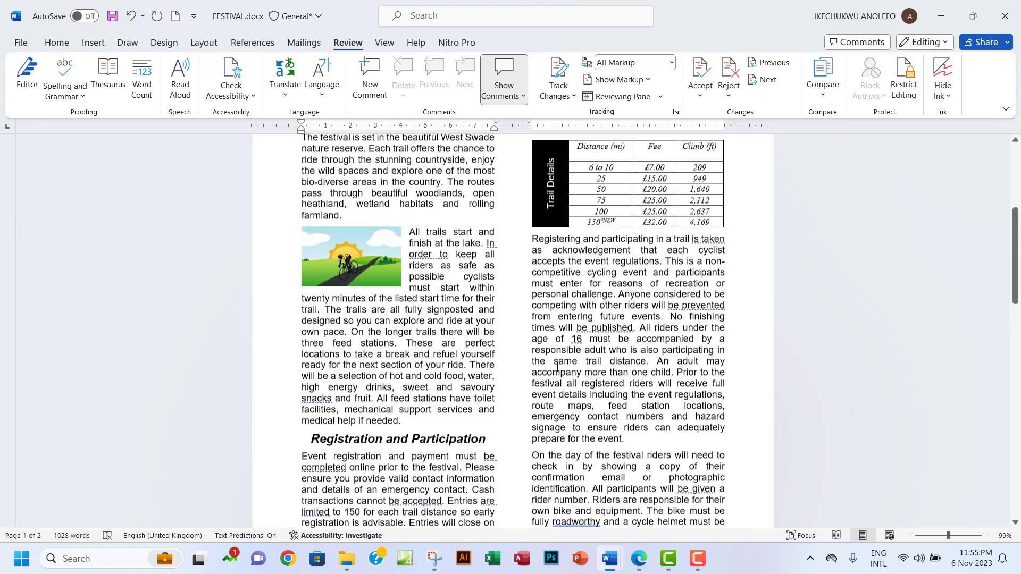
scroll(556, 367, "up", 2)
scroll(557, 367, "down", 12)
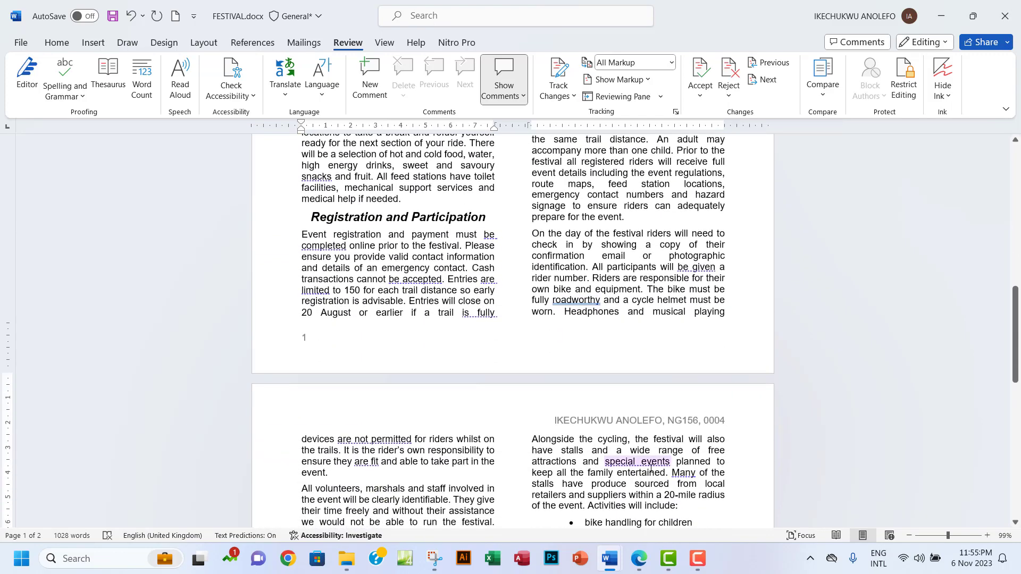
In the question paper, highlight the step 14 bullets on the unsplit list and table and on widows or orphans in green
left_click(639, 566)
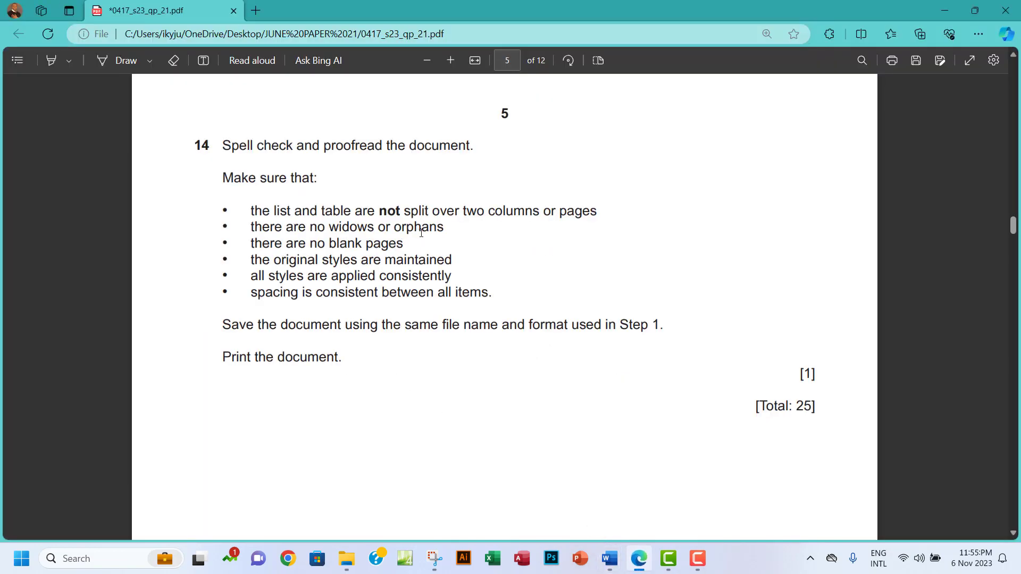
left_click_drag(446, 229, 351, 229)
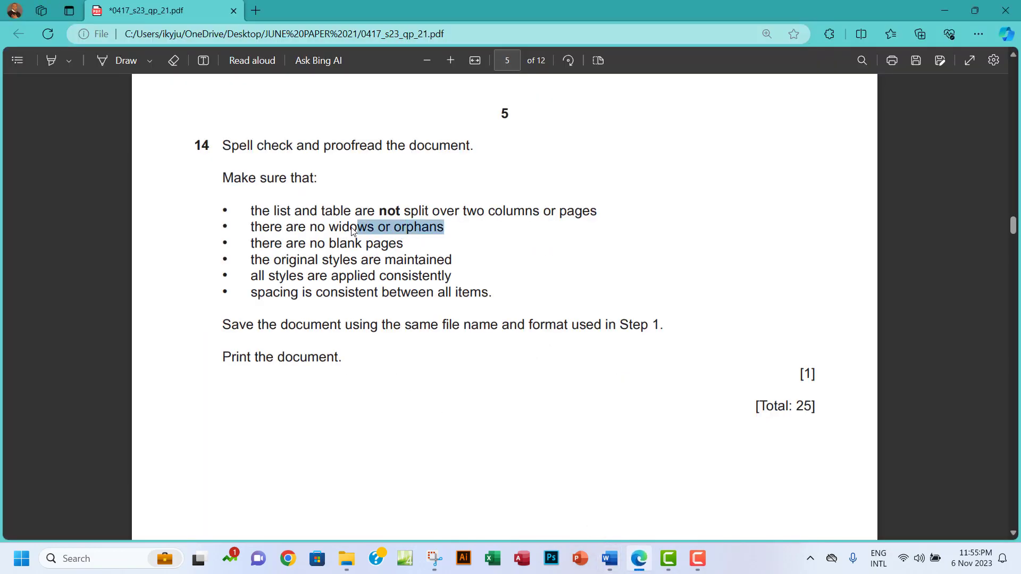
left_click(248, 207)
left_click_drag(248, 207, 444, 229)
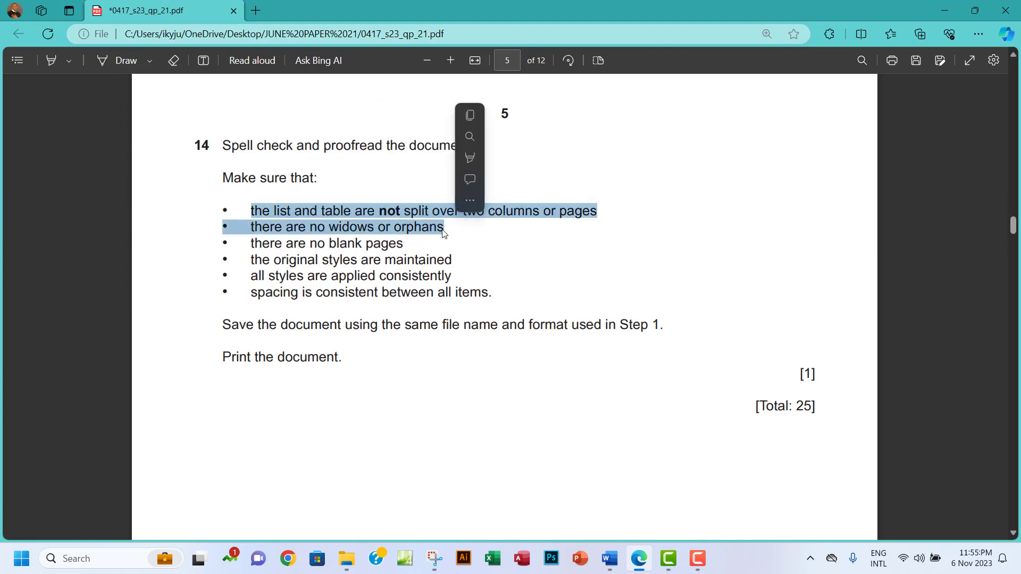
left_click(469, 179)
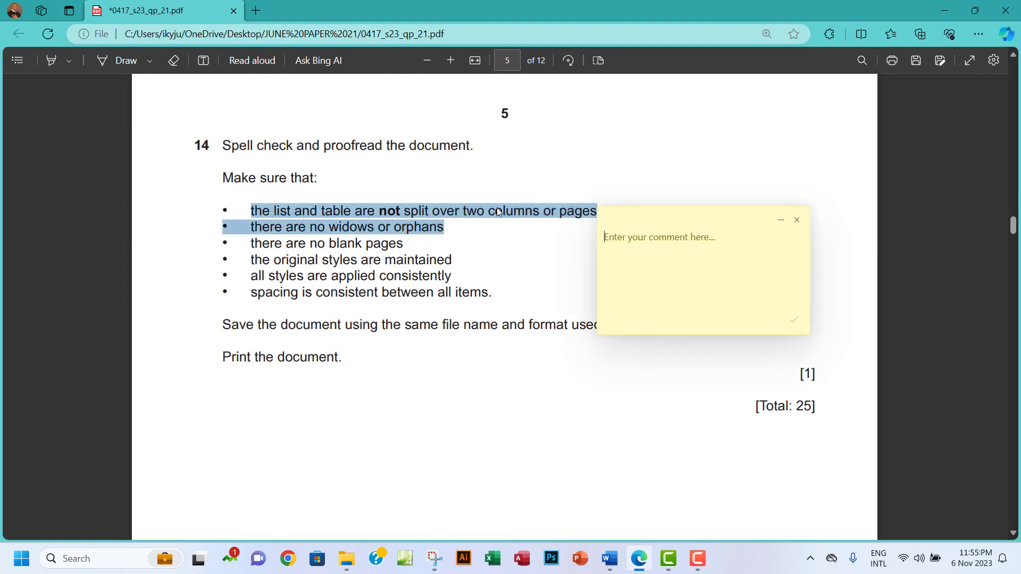
left_click(797, 220)
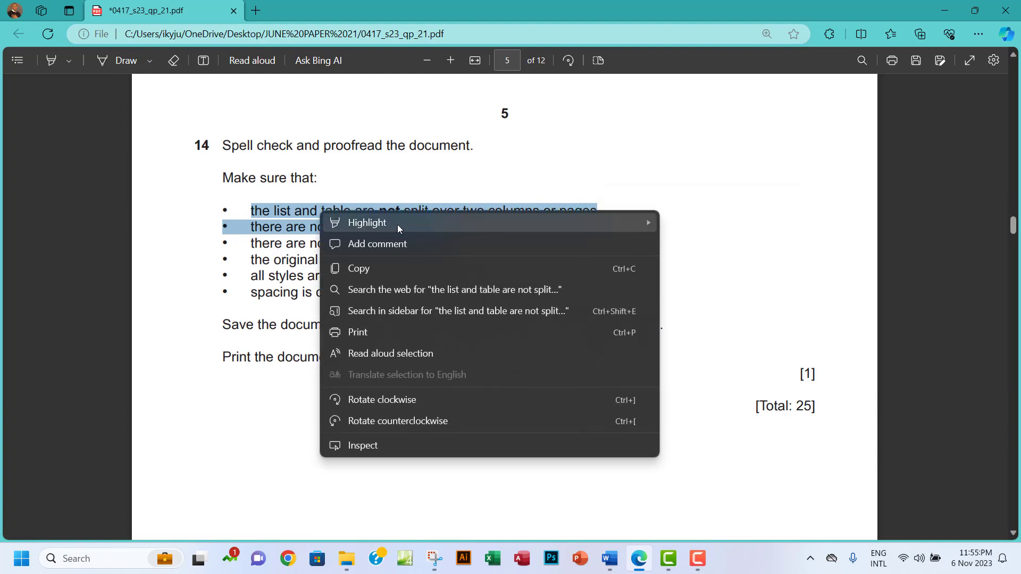
mouse_move(638, 224)
left_click(707, 244)
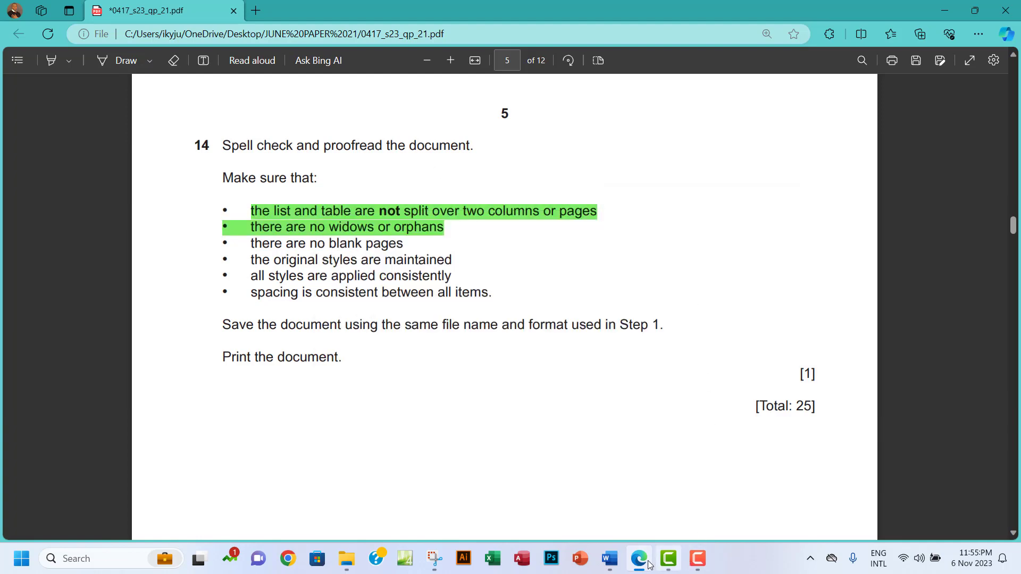
In FESTIVAL.docx, insert a column break before the Entertainment heading on page 2 to move it above its paragraph
mouse_move(609, 558)
left_click(664, 494)
scroll(526, 361, "down", 4)
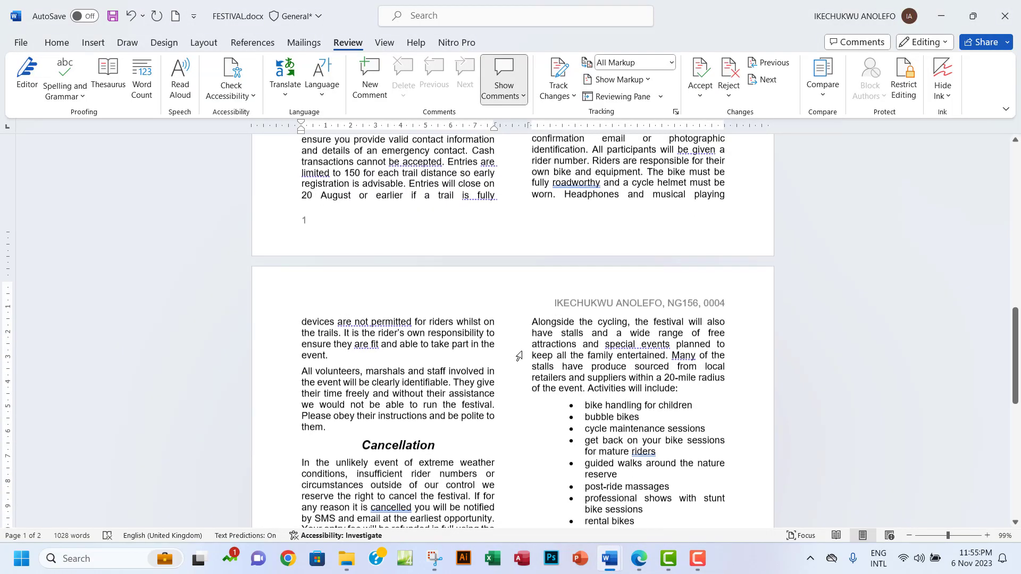
scroll(521, 352, "up", 6)
scroll(521, 350, "down", 13)
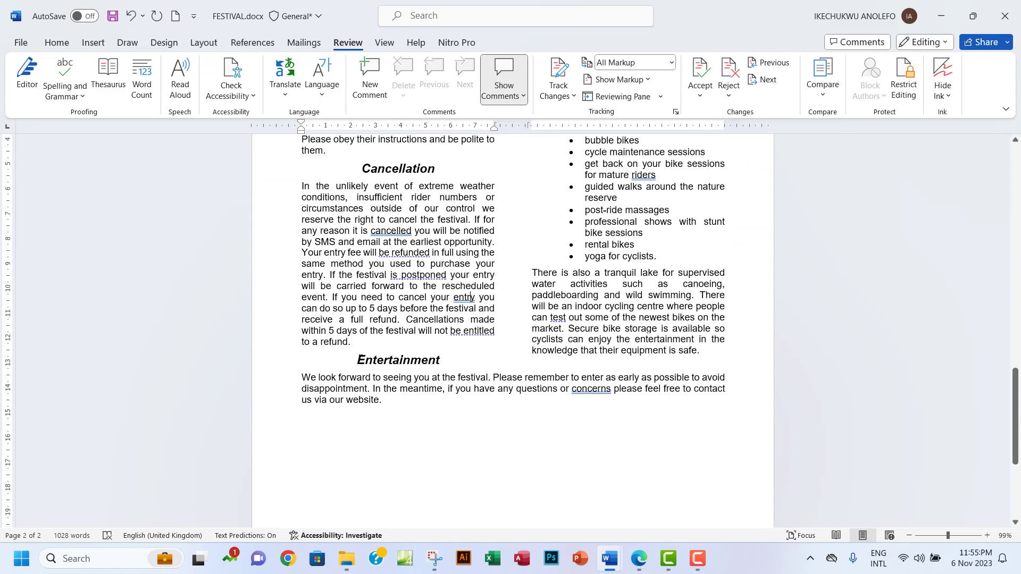
left_click(357, 360)
key("ctrl+shift+Return")
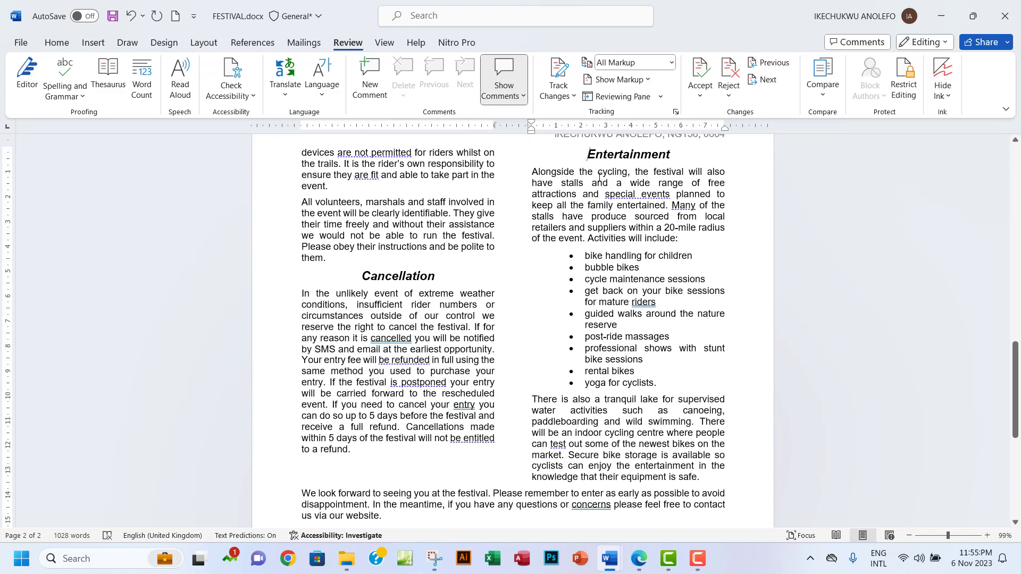
Check the Entertainment heading's placement and the column layout on page 2, down to the closing paragraph
scroll(597, 190, "up", 2)
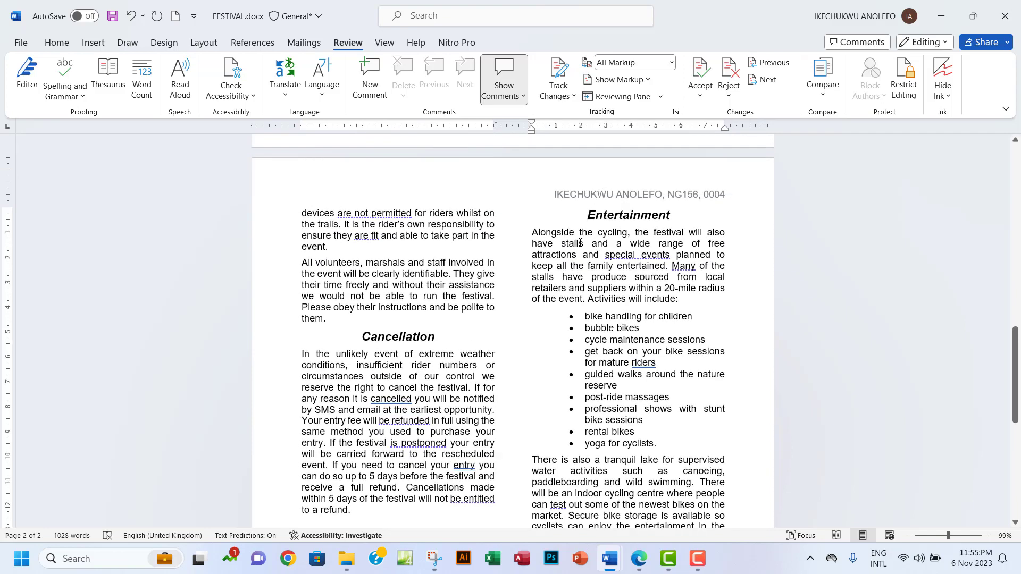
scroll(593, 248, "down", 2)
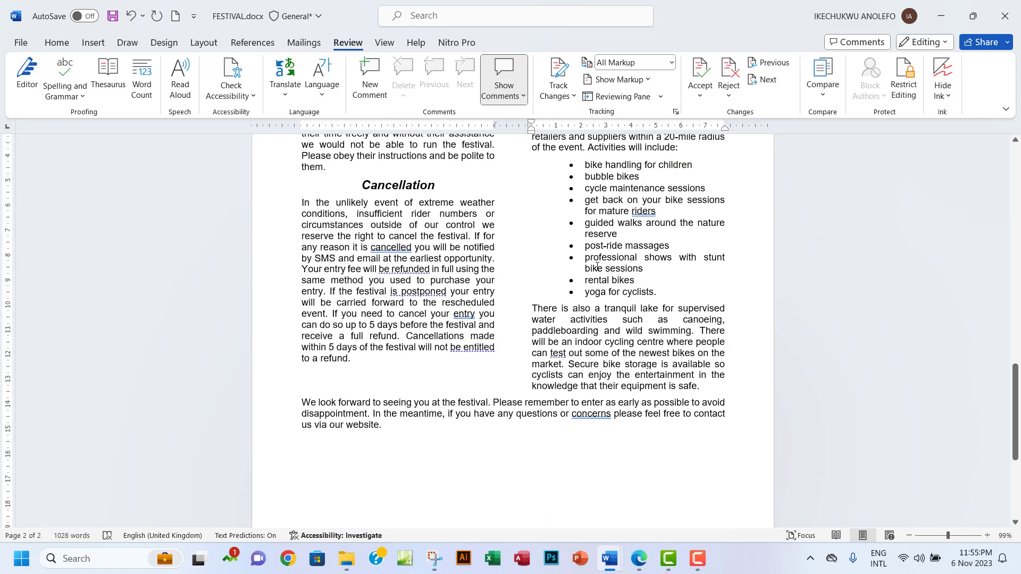
scroll(596, 267, "up", 3)
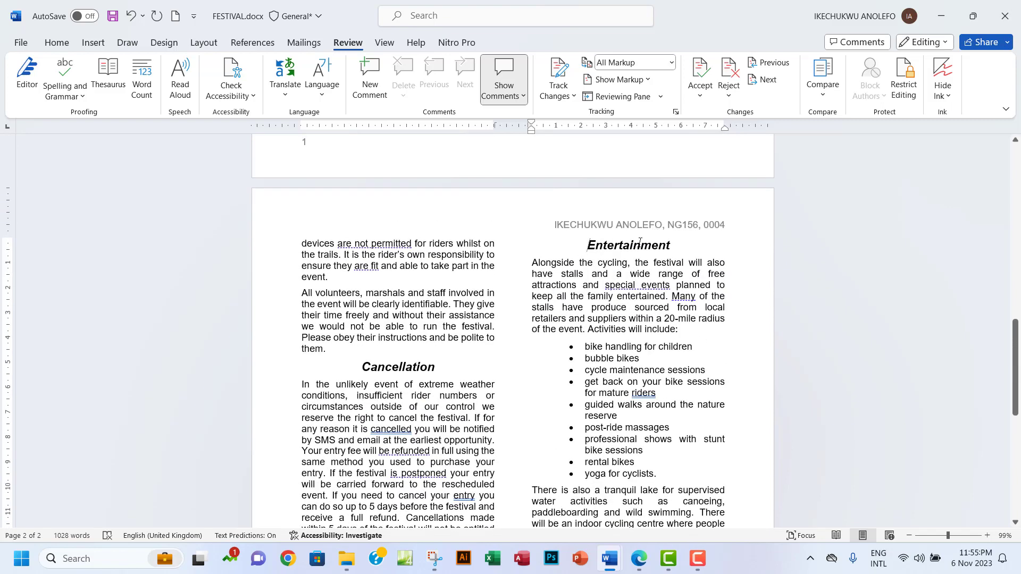
left_click_drag(586, 245, 676, 241)
scroll(398, 407, "down", 5)
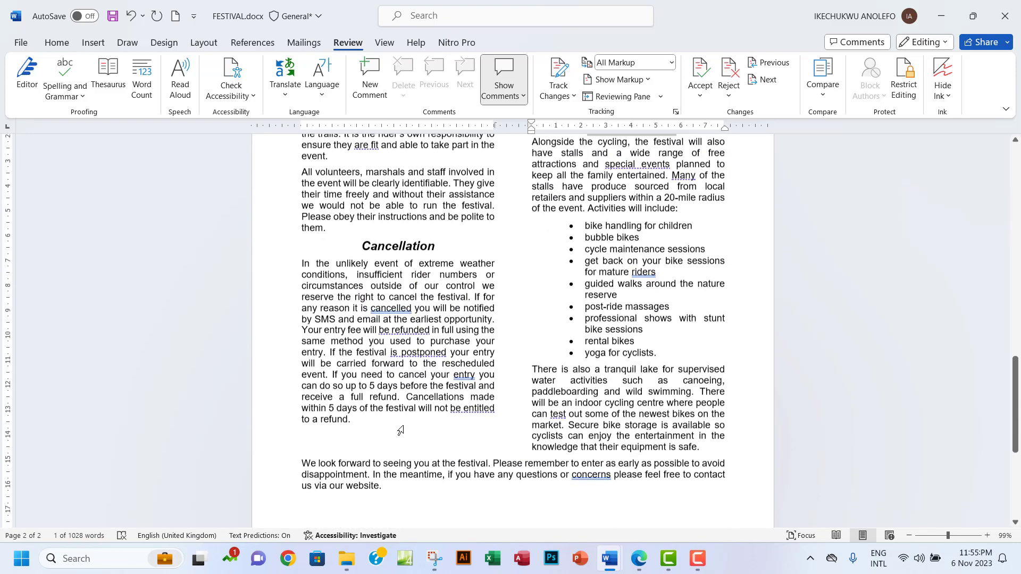
scroll(574, 306, "up", 5)
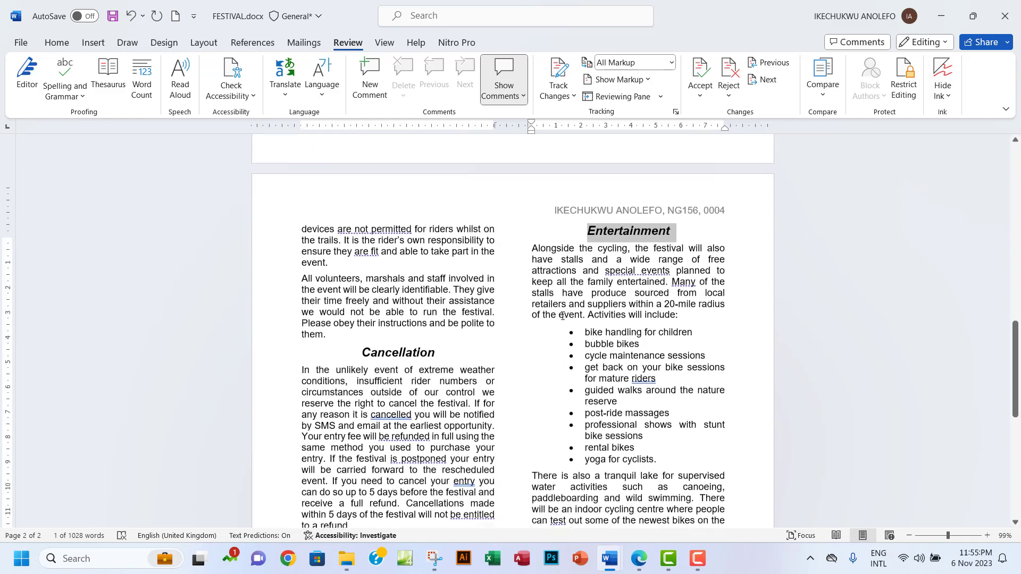
left_click(615, 248)
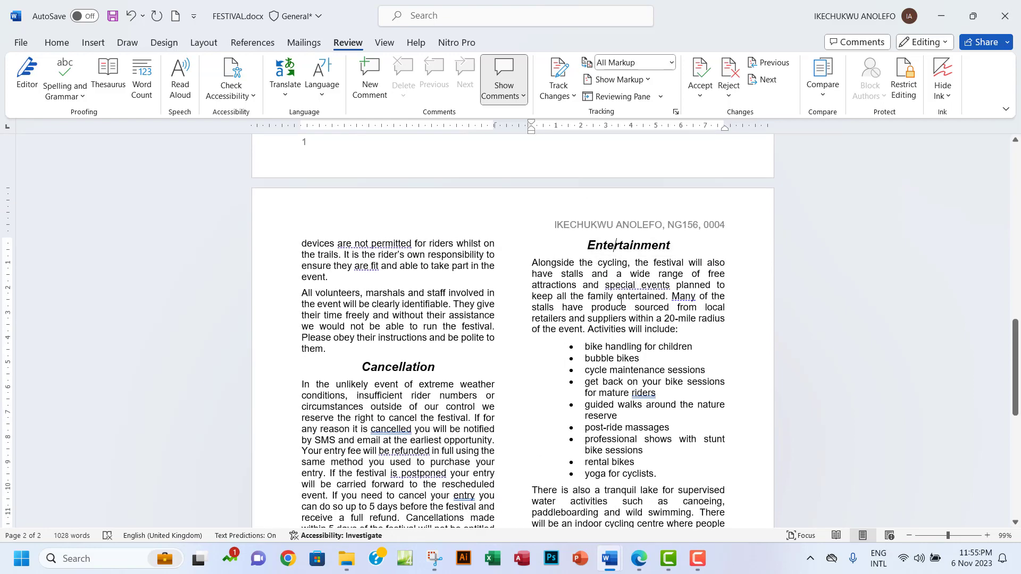
scroll(594, 374, "down", 6)
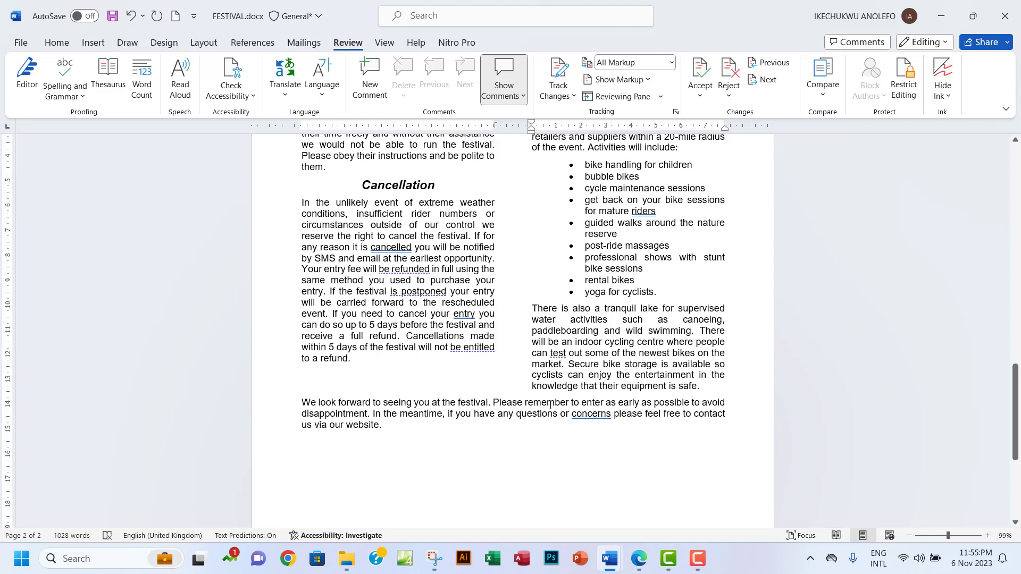
Consult the remaining step 14 bullets in the question paper and check FESTIVAL.docx for blank pages and consistent styles and spacing
left_click(632, 555)
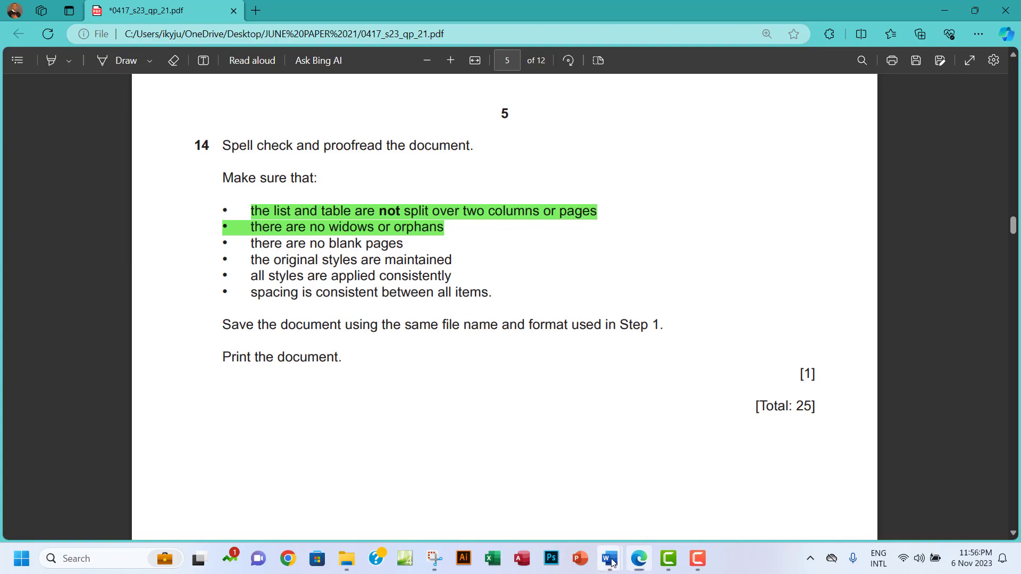
mouse_move(611, 559)
left_click(647, 476)
scroll(546, 343, "down", 8)
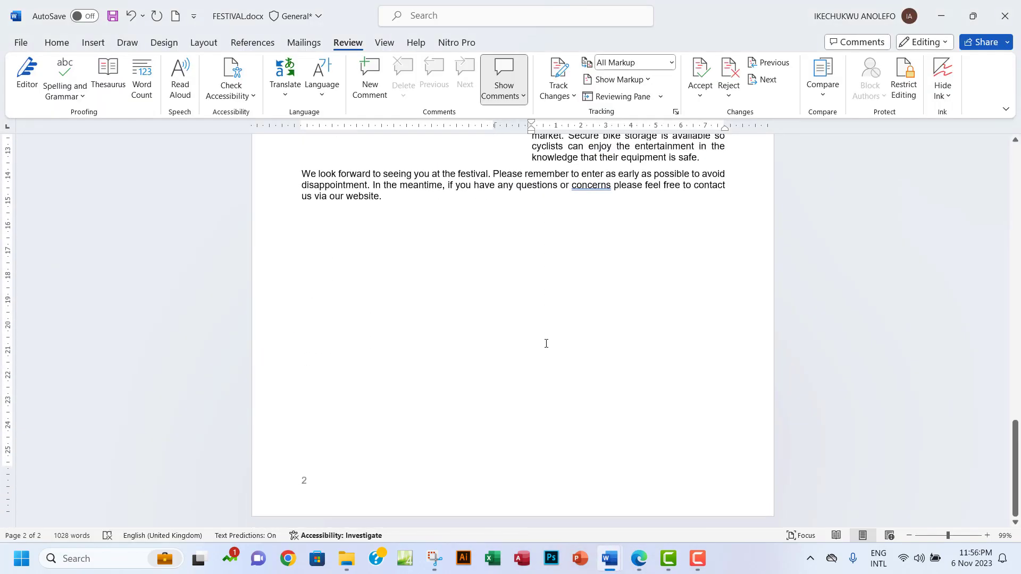
scroll(546, 343, "up", 5)
scroll(546, 342, "up", 15)
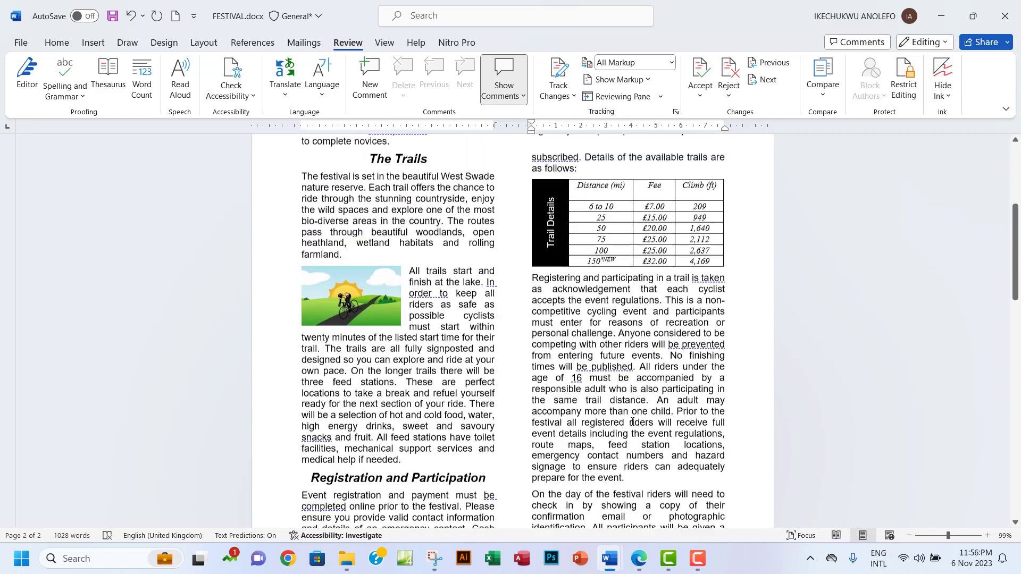
In the question paper, highlight the four remaining step 14 bullets in green, from no blank pages to consistent spacing
left_click(664, 473)
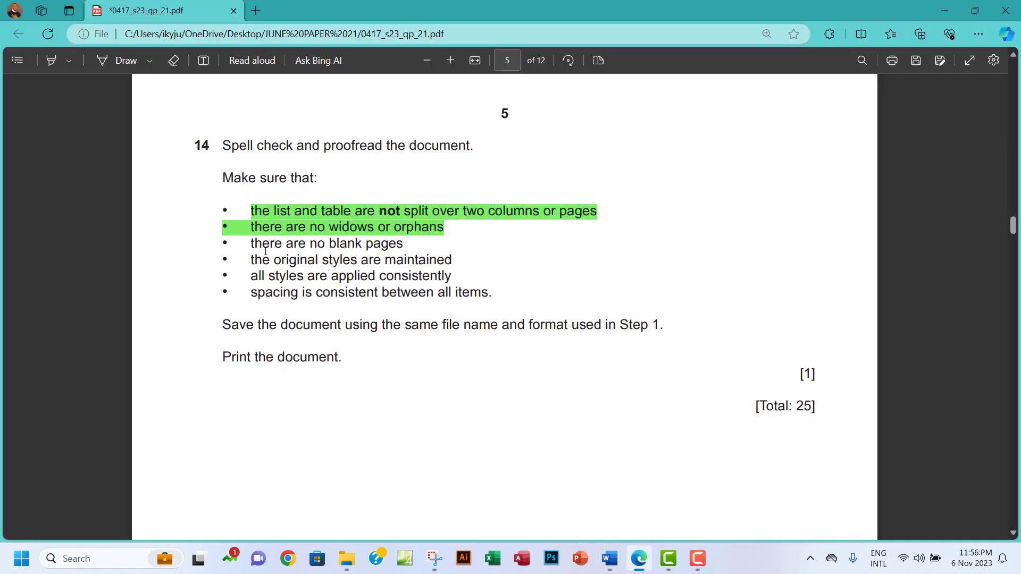
left_click_drag(250, 244, 415, 228)
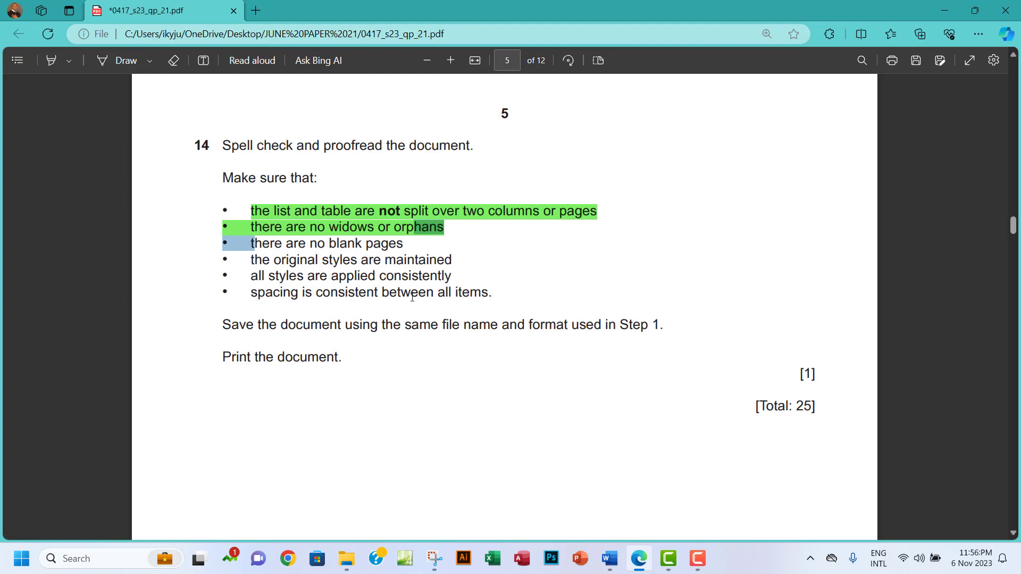
left_click_drag(495, 293, 249, 242)
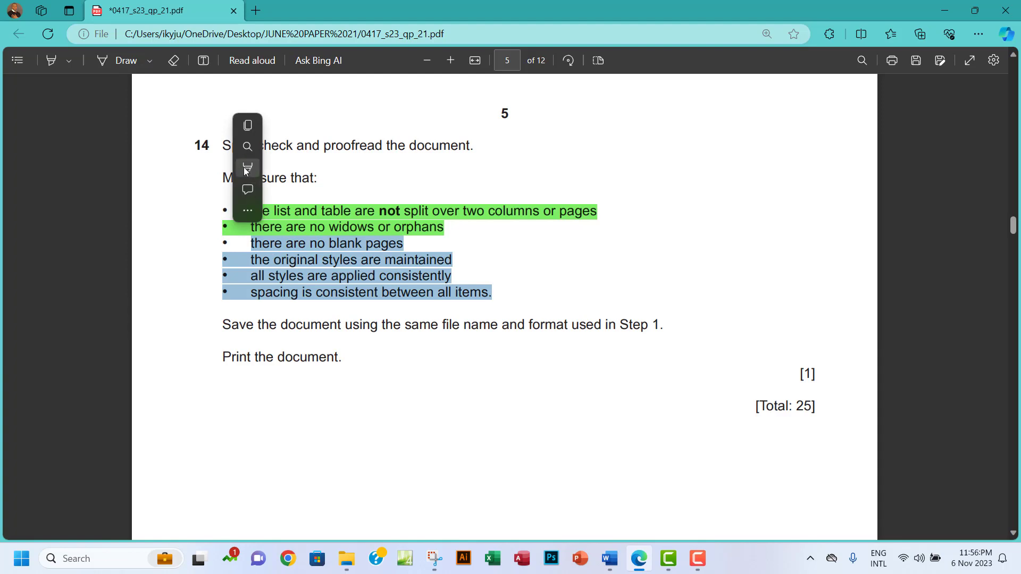
mouse_move(247, 167)
left_click(273, 189)
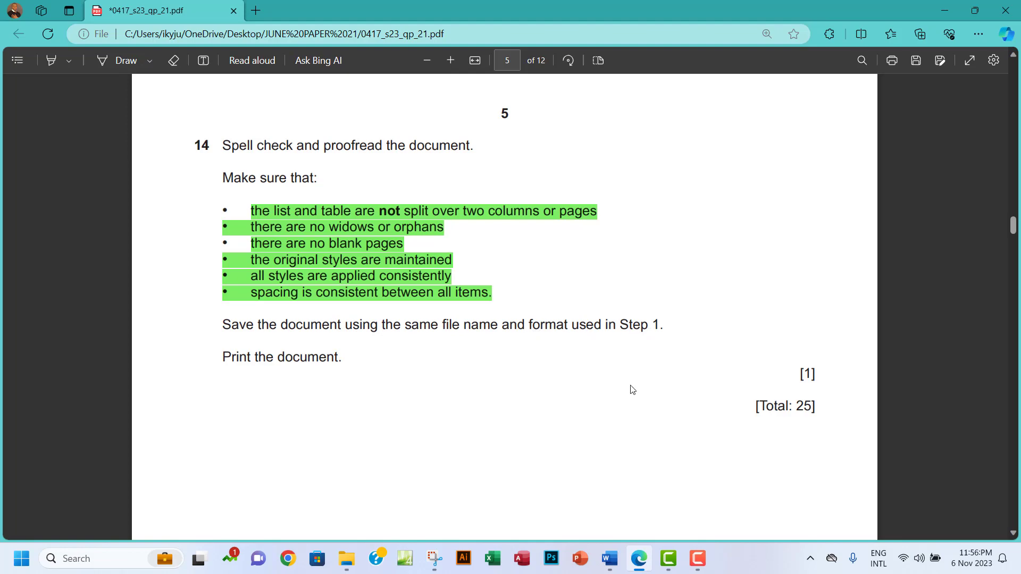
Save FESTIVAL.docx under its existing name and format in Word and look over page 1
mouse_move(608, 559)
left_click(673, 504)
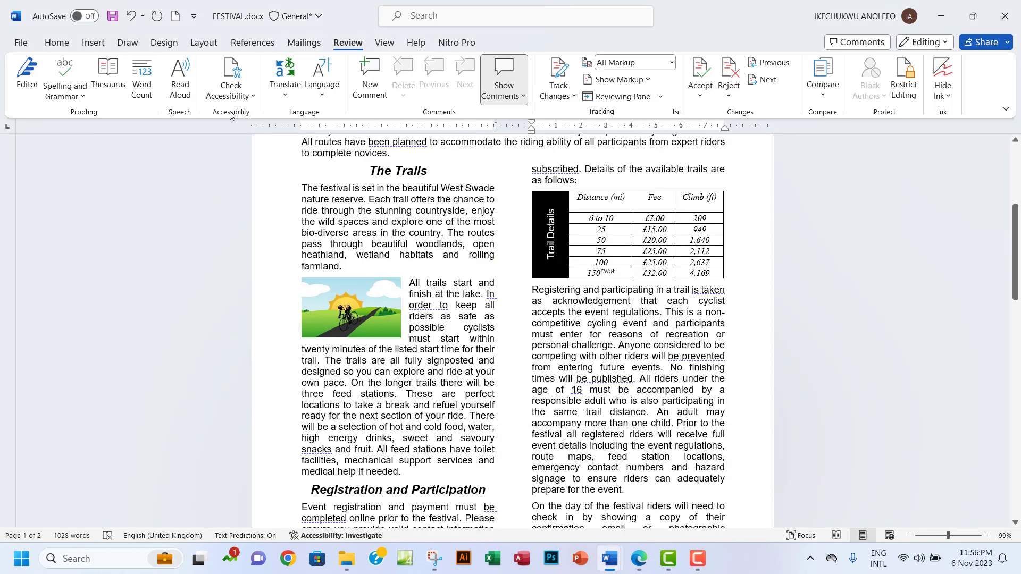
left_click(113, 17)
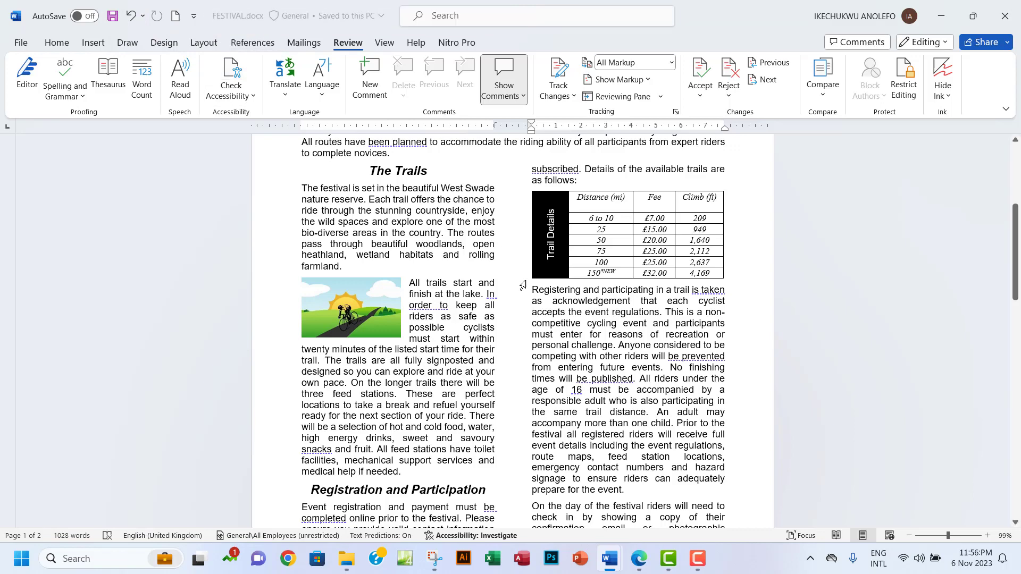
scroll(522, 280, "up", 1)
scroll(552, 272, "up", 5)
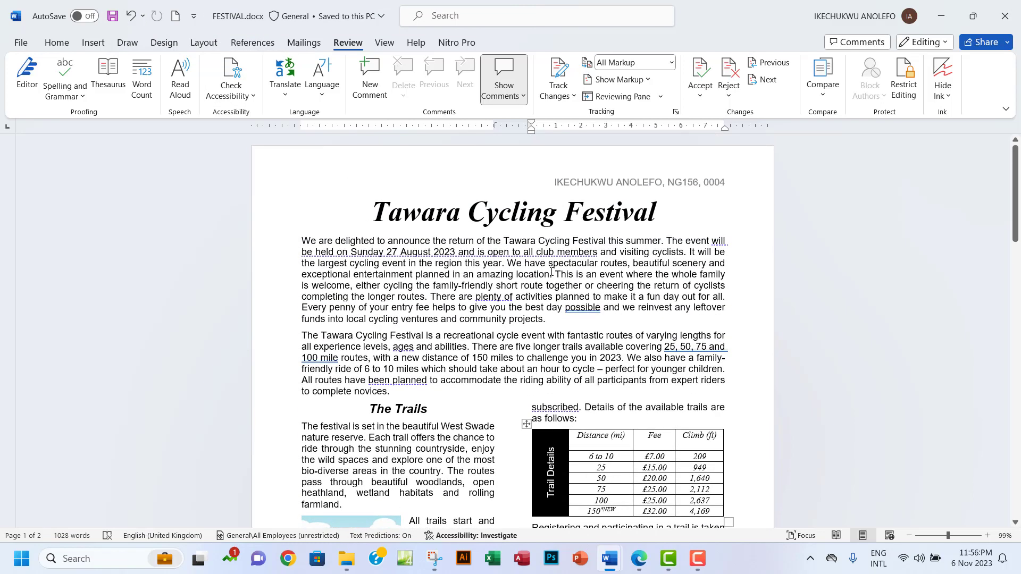
scroll(551, 271, "down", 10)
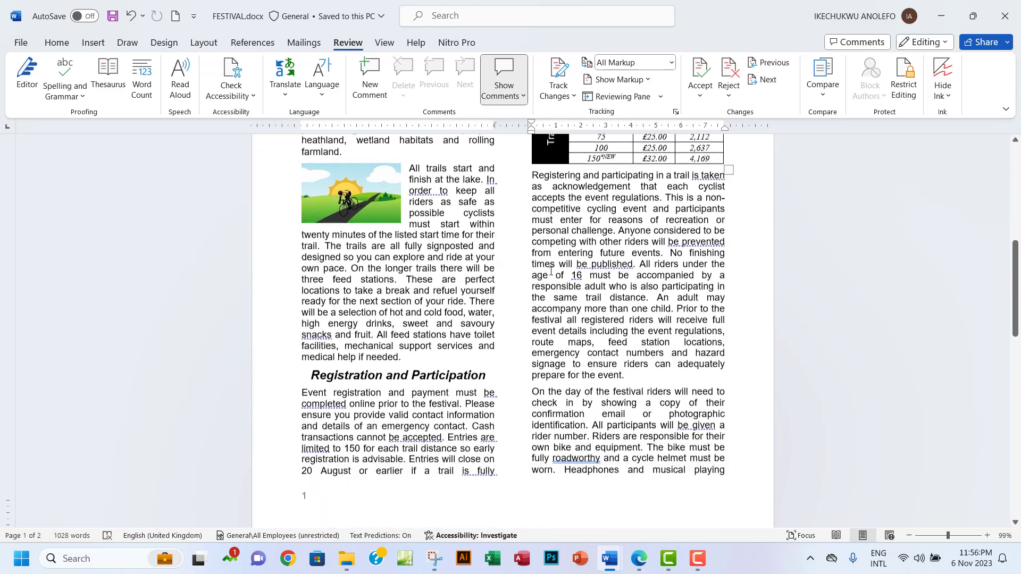
Consult the save and print instructions in the question paper, and examine both pages of FESTIVAL.docx in the print preview
left_click(639, 563)
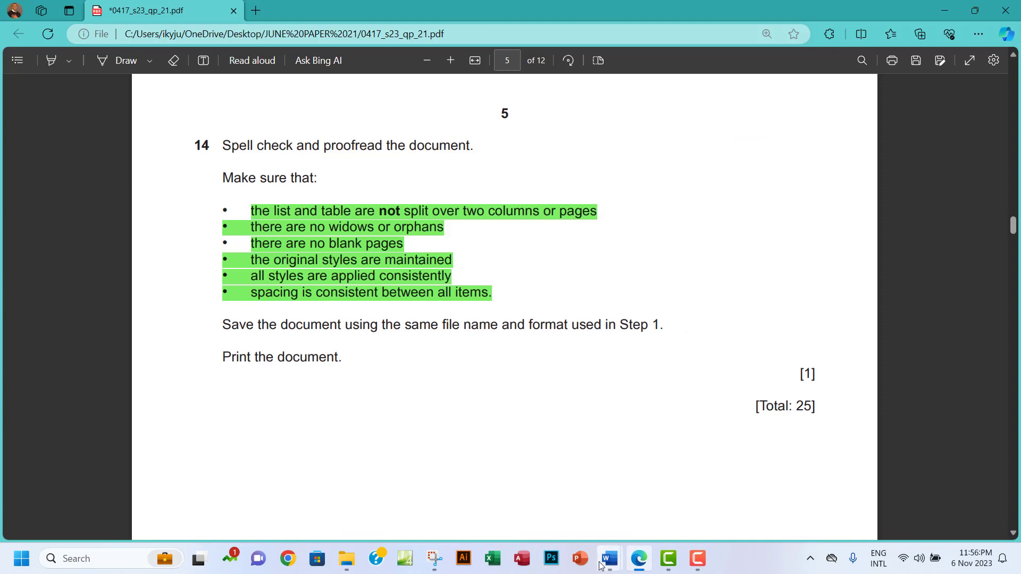
mouse_move(601, 565)
left_click(657, 488)
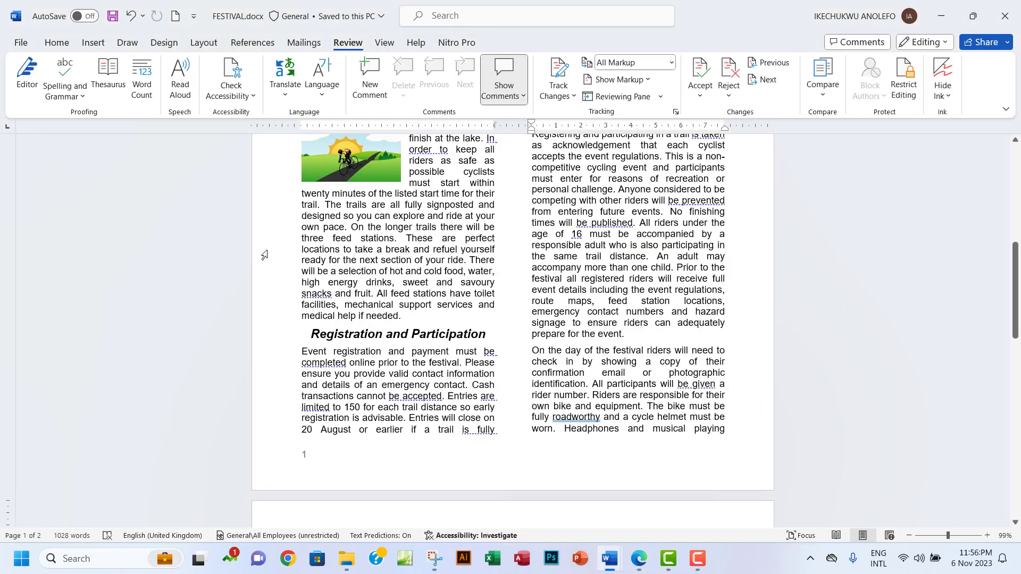
left_click(21, 42)
left_click(44, 276)
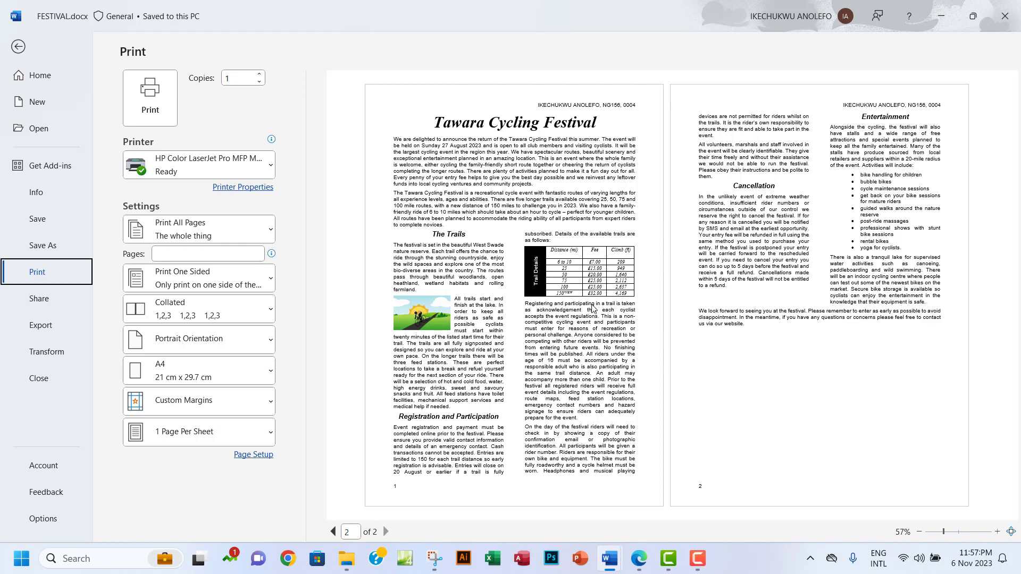
left_click(19, 47)
scroll(558, 286, "up", 1)
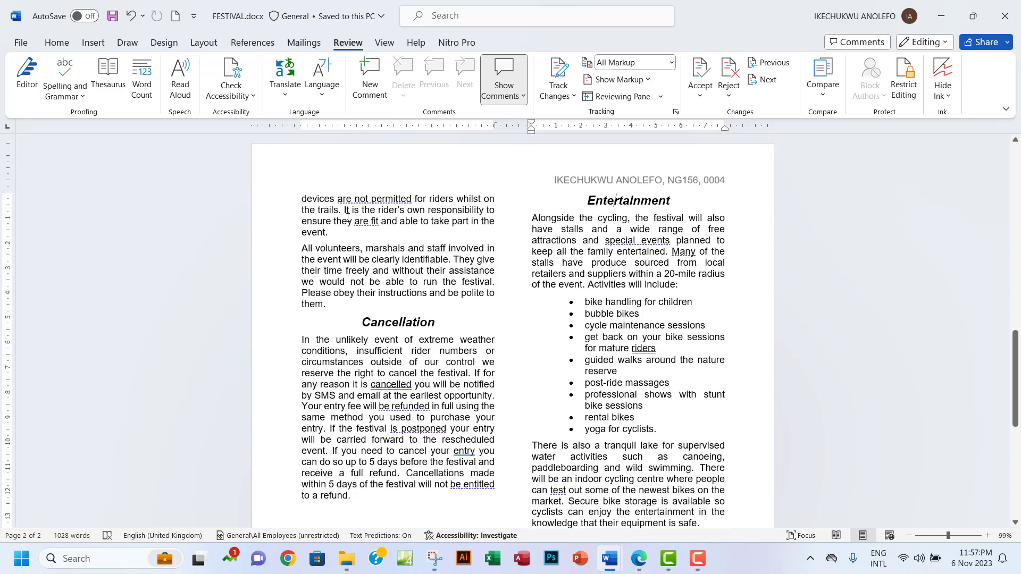
left_click(21, 42)
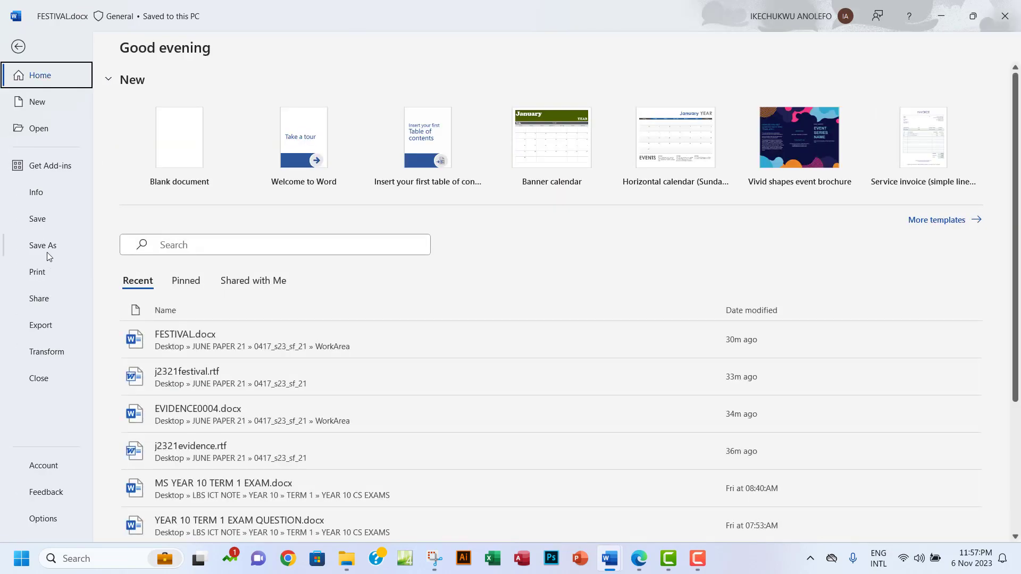
left_click(40, 272)
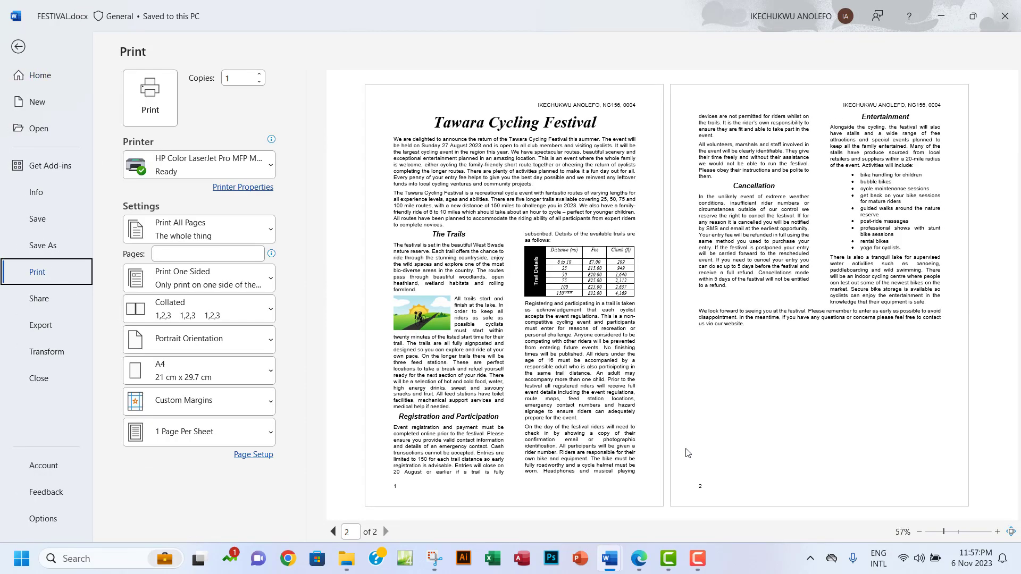
Return to the question paper and read the Task 3 – Database instructions for step 15 on page 6
left_click(639, 565)
scroll(470, 360, "down", 15)
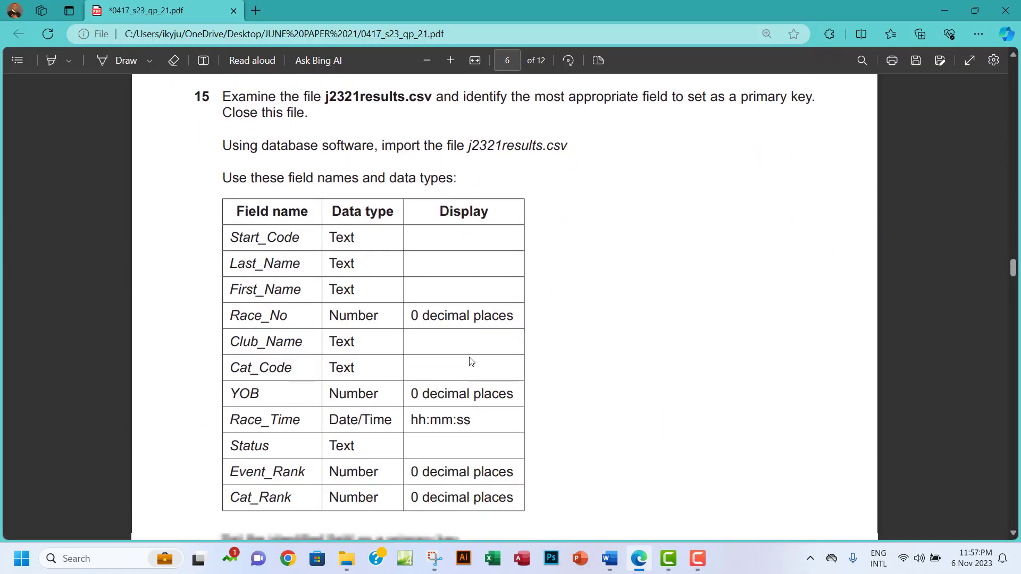
scroll(471, 362, "up", 3)
scroll(469, 357, "up", 12)
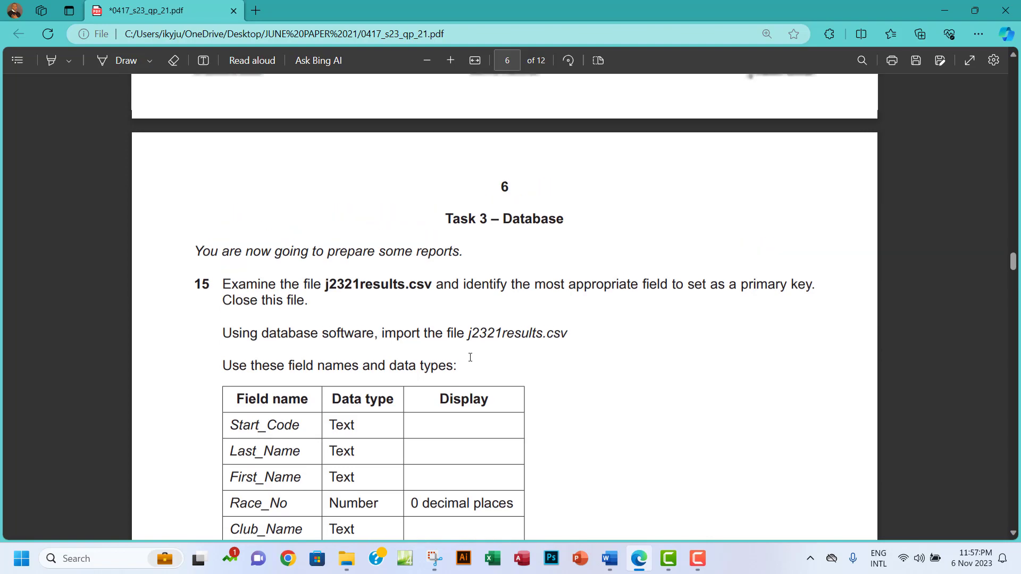